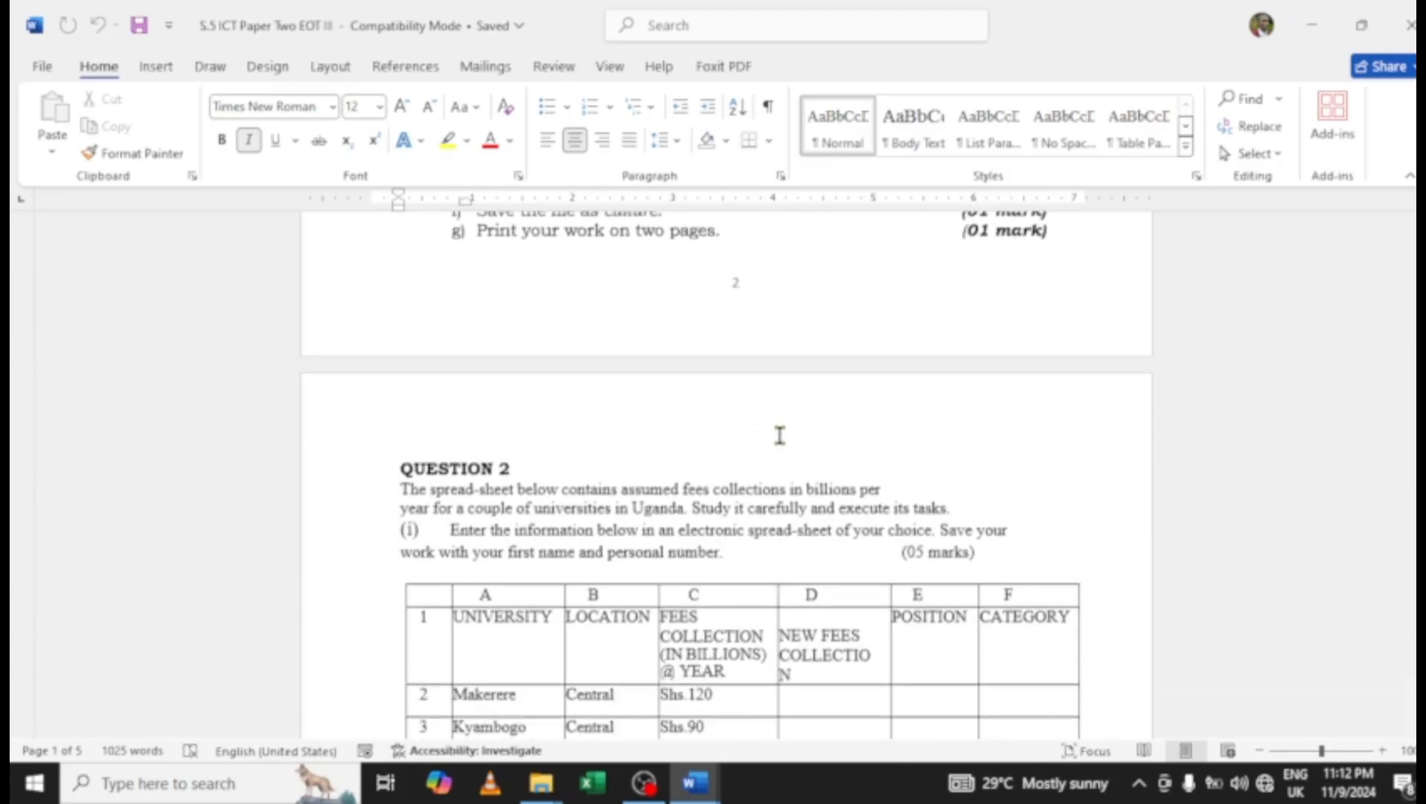
Review the exam paper from the cover page through Questions 1, 2 and 3 to the end of the document.
scroll(779, 435, "down", 12)
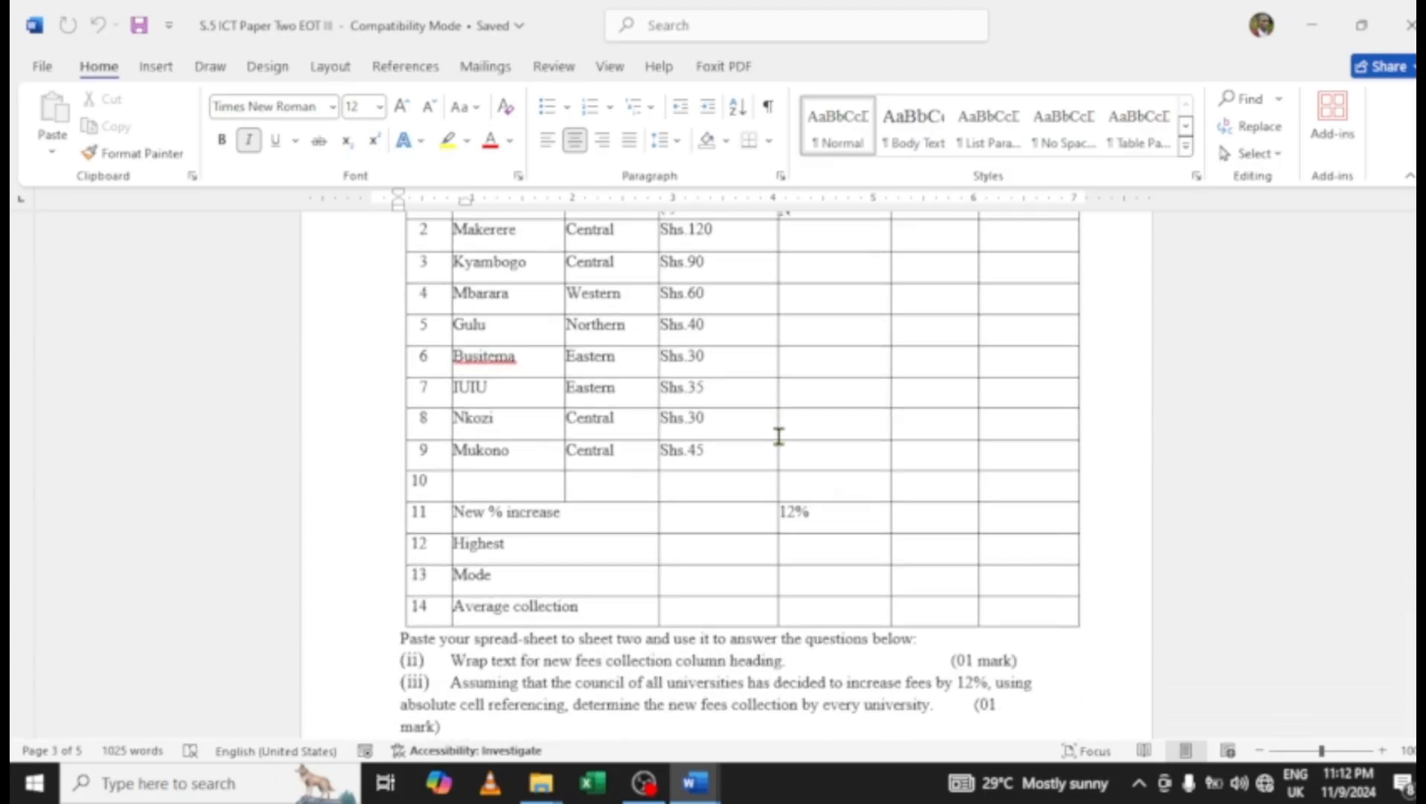
scroll(778, 439, "up", 20)
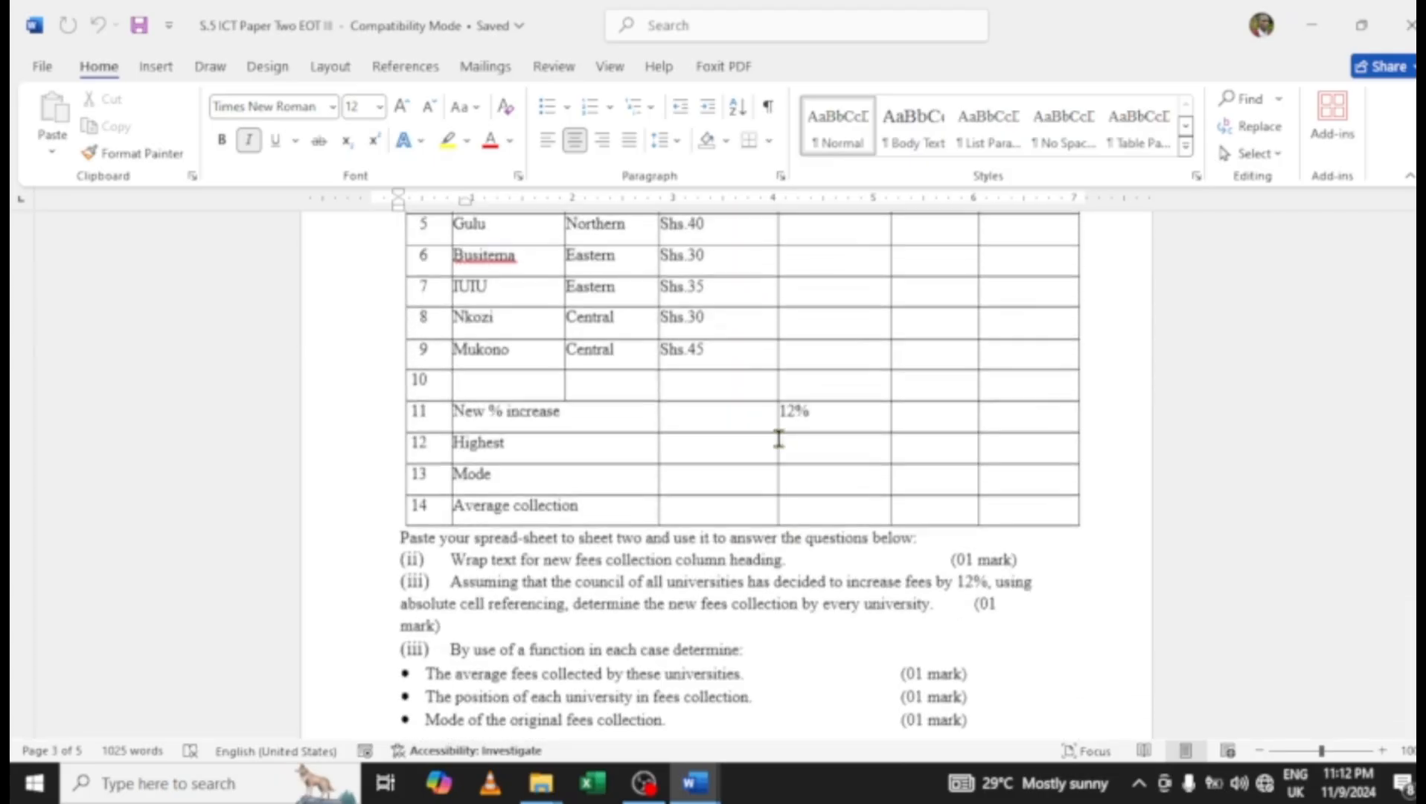
scroll(779, 437, "up", 14)
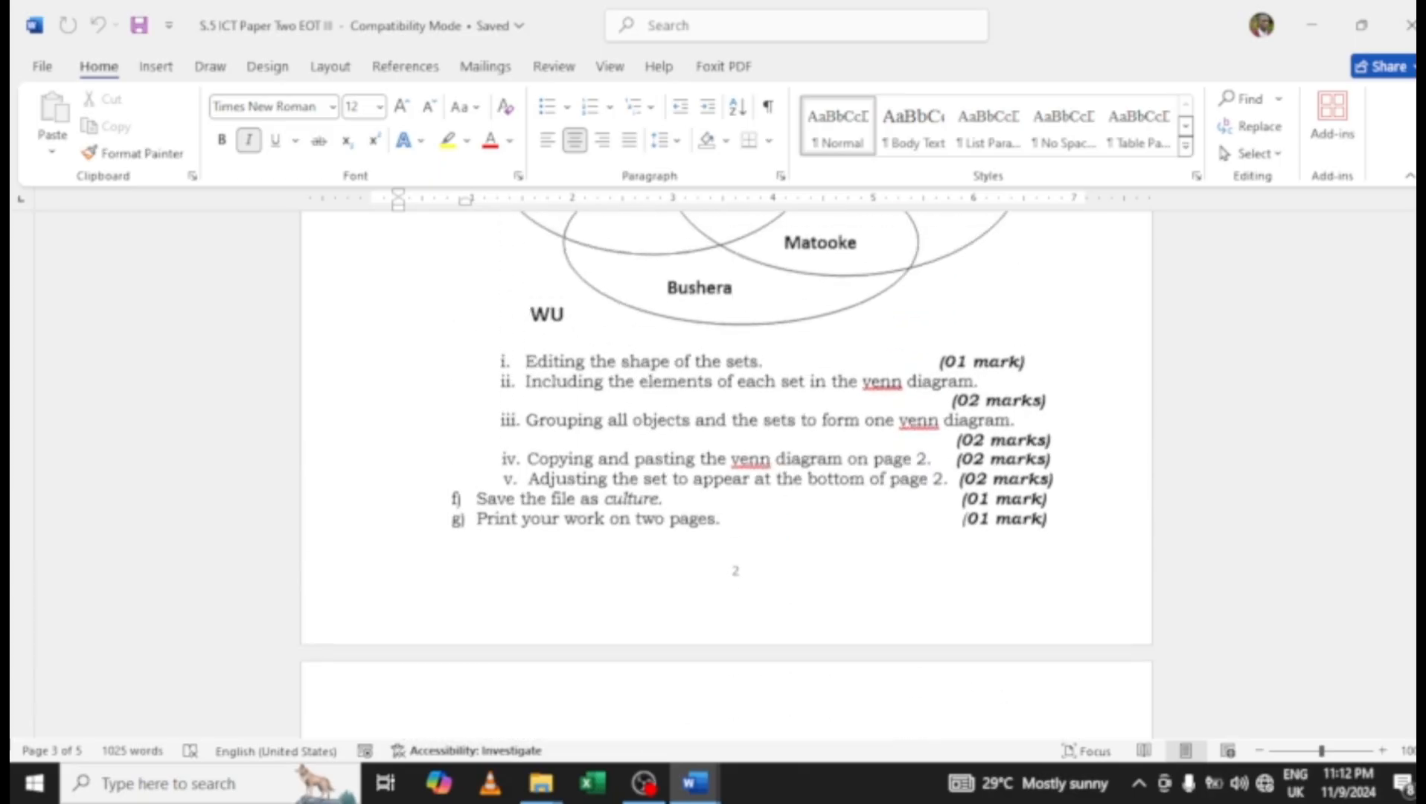
scroll(779, 436, "up", 10)
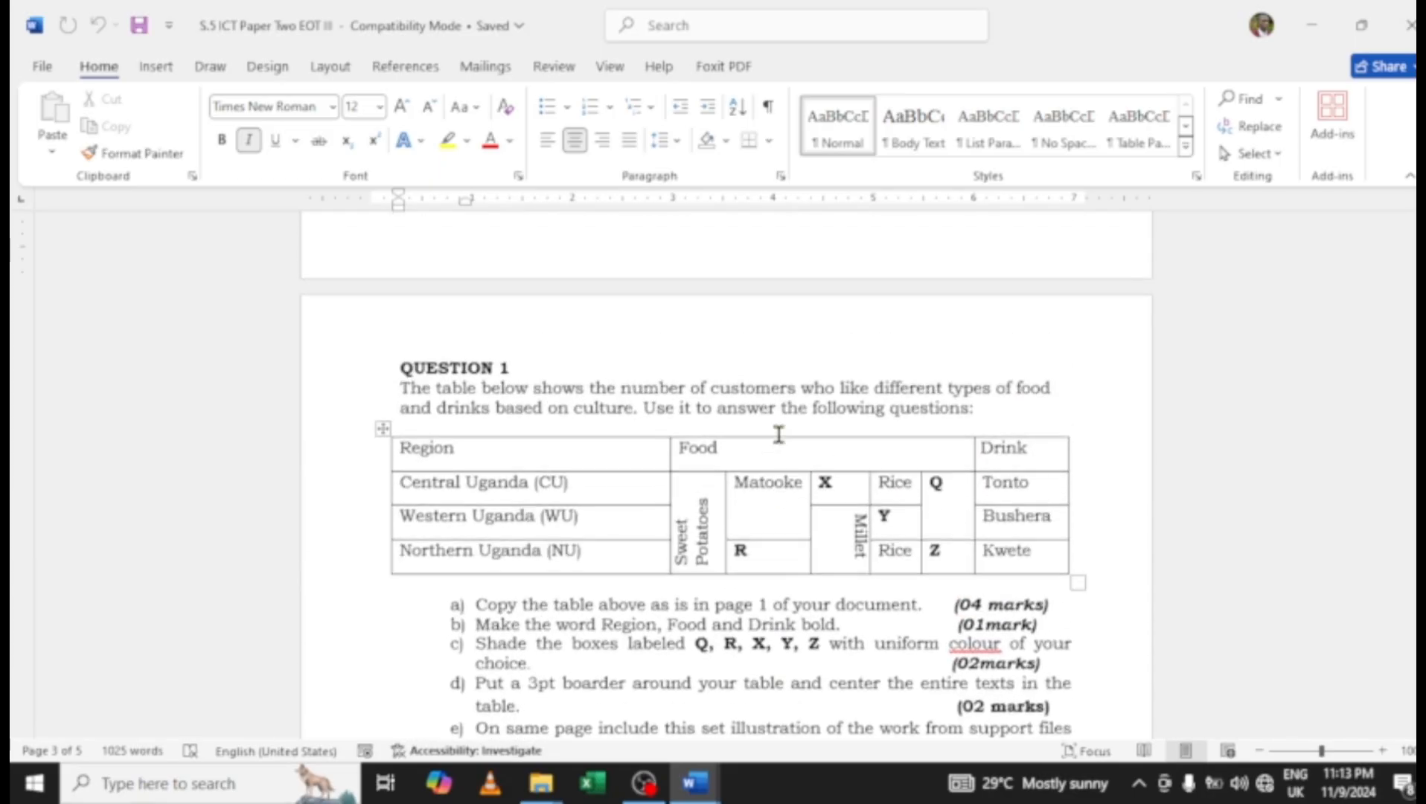
scroll(778, 435, "up", 8)
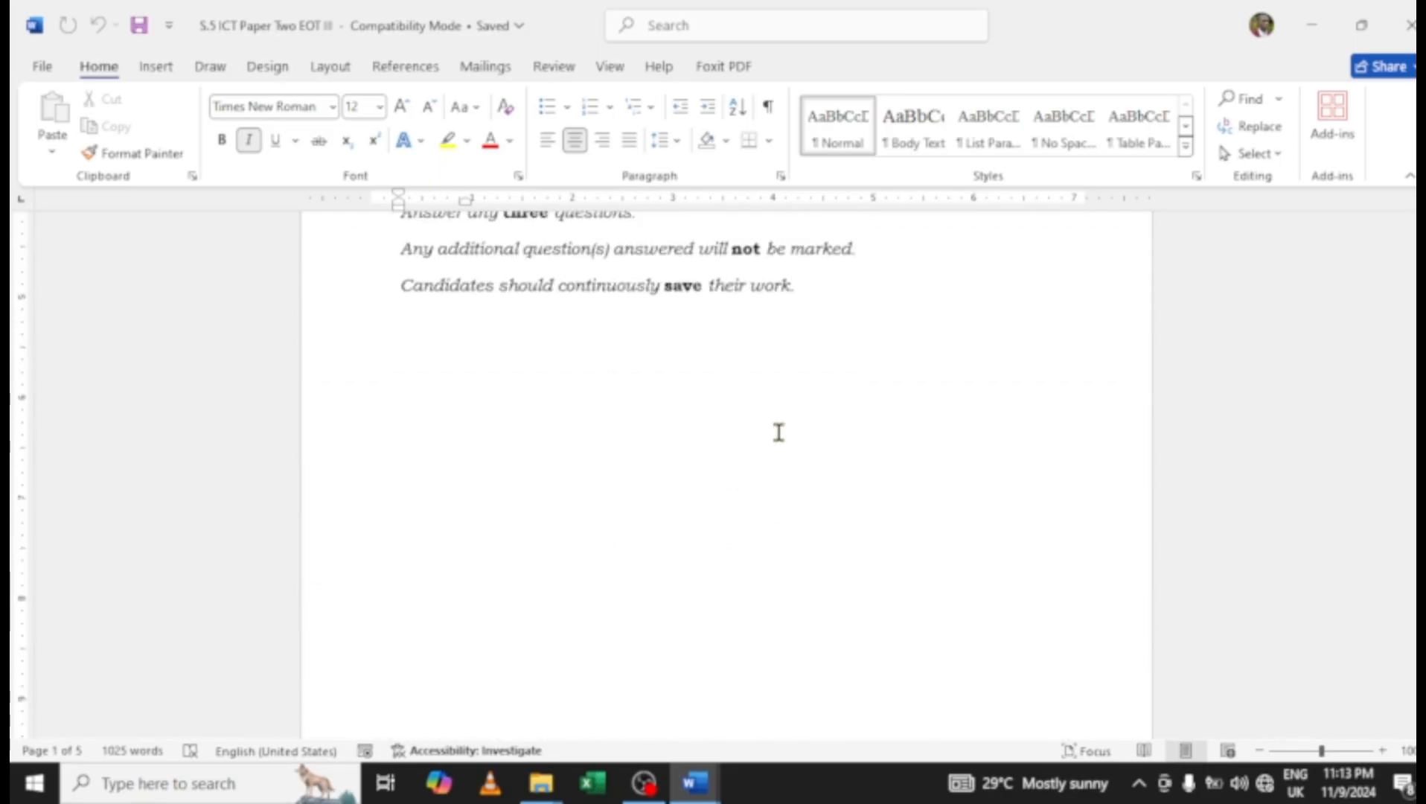
scroll(776, 433, "down", 10)
scroll(776, 432, "down", 15)
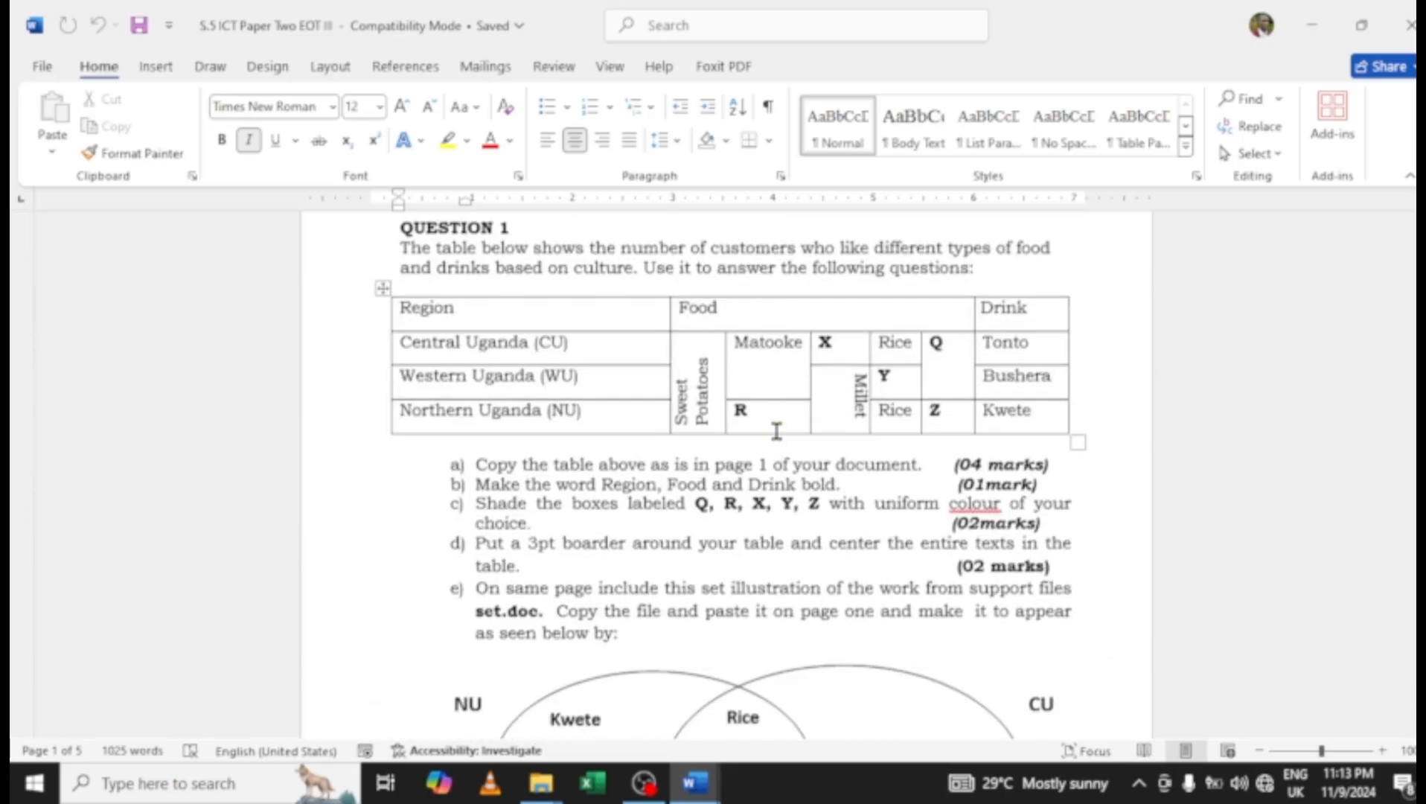
scroll(776, 434, "down", 10)
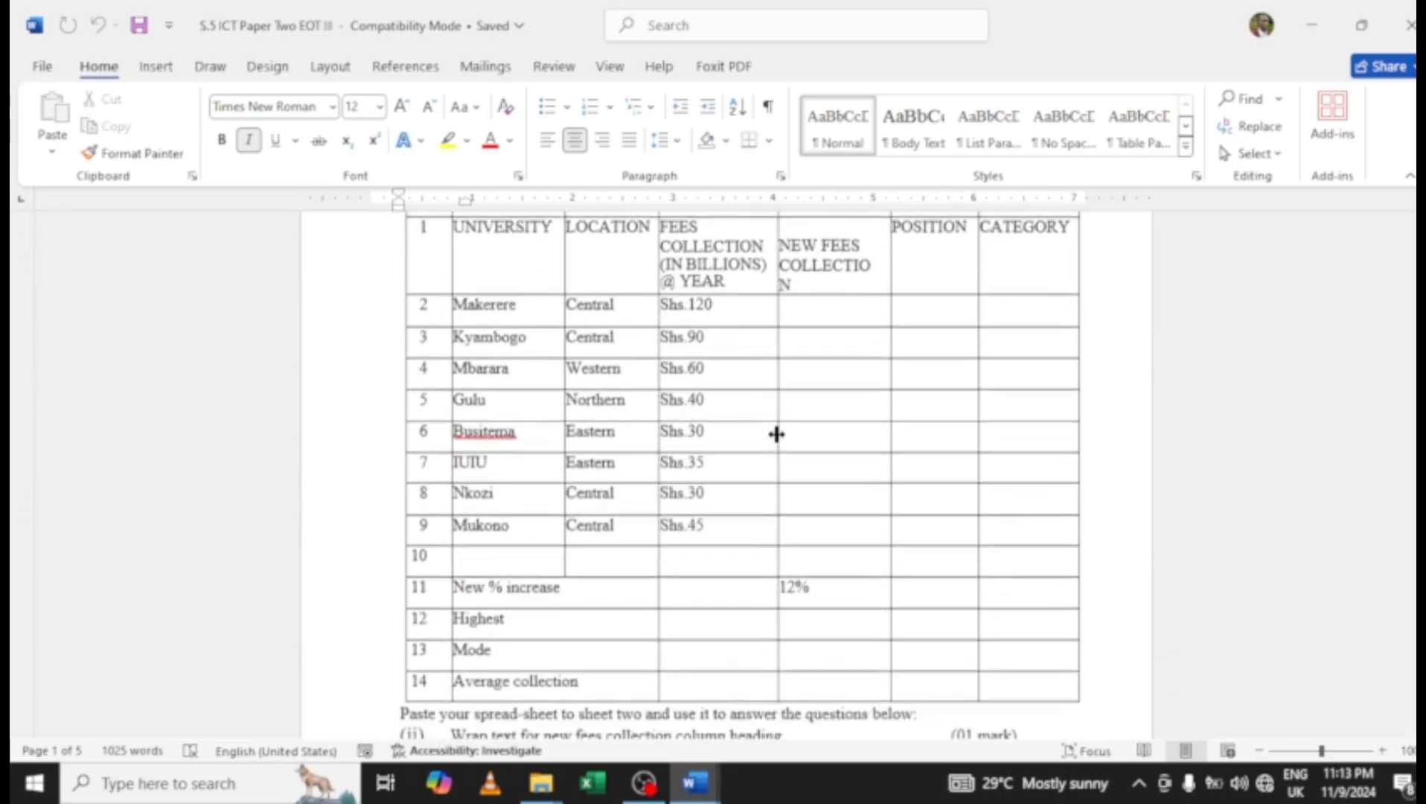
scroll(776, 434, "down", 10)
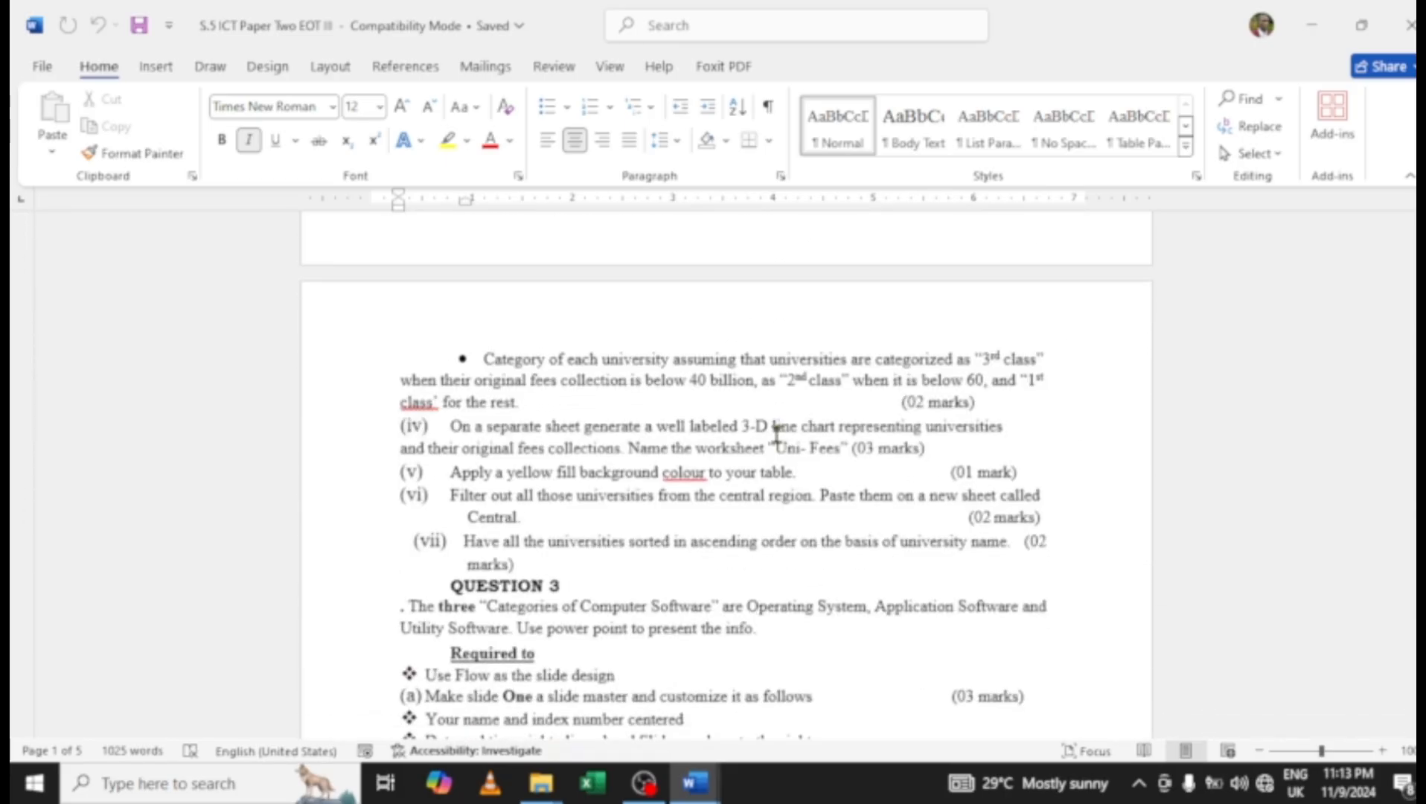
scroll(776, 434, "up", 3)
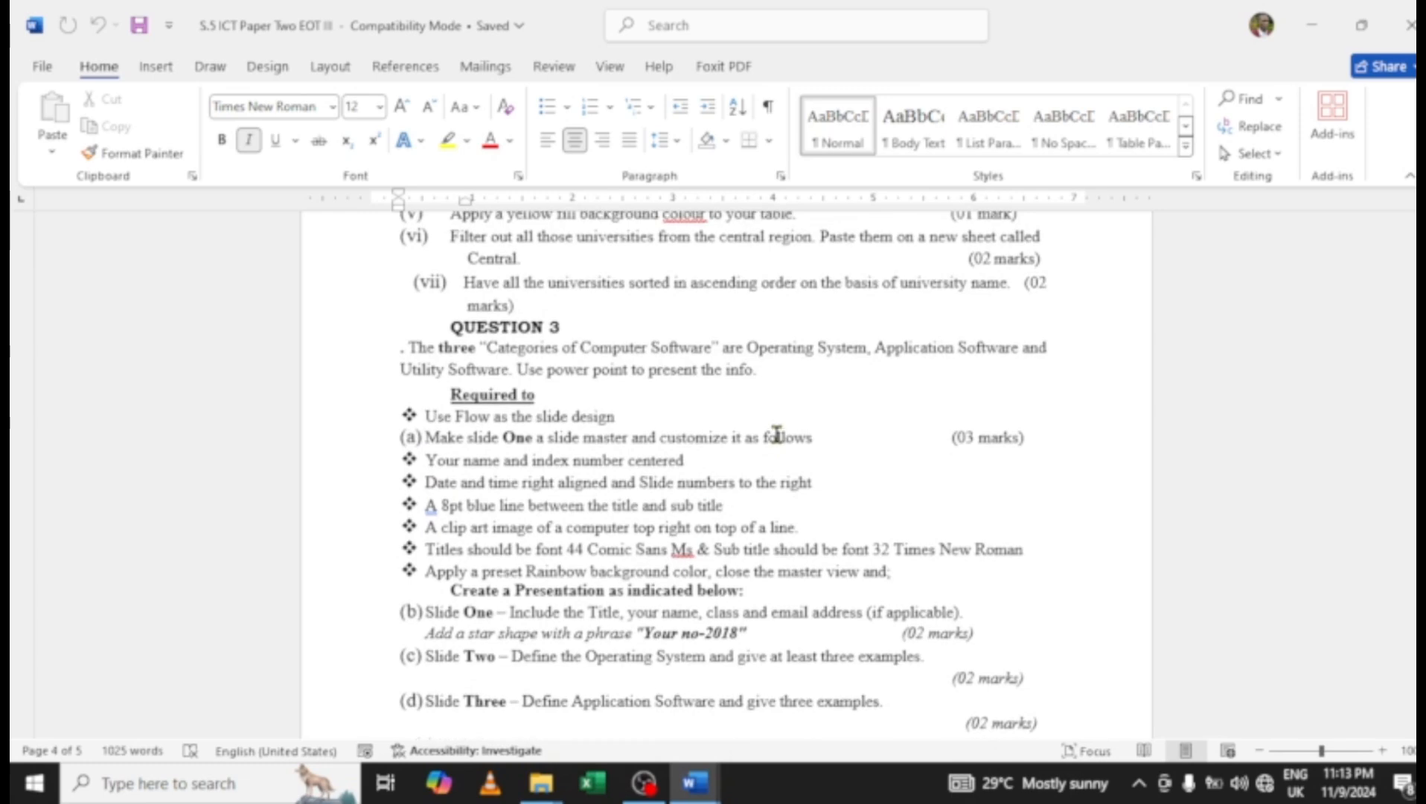
scroll(777, 434, "up", 1)
scroll(776, 434, "down", 11)
scroll(776, 434, "down", 12)
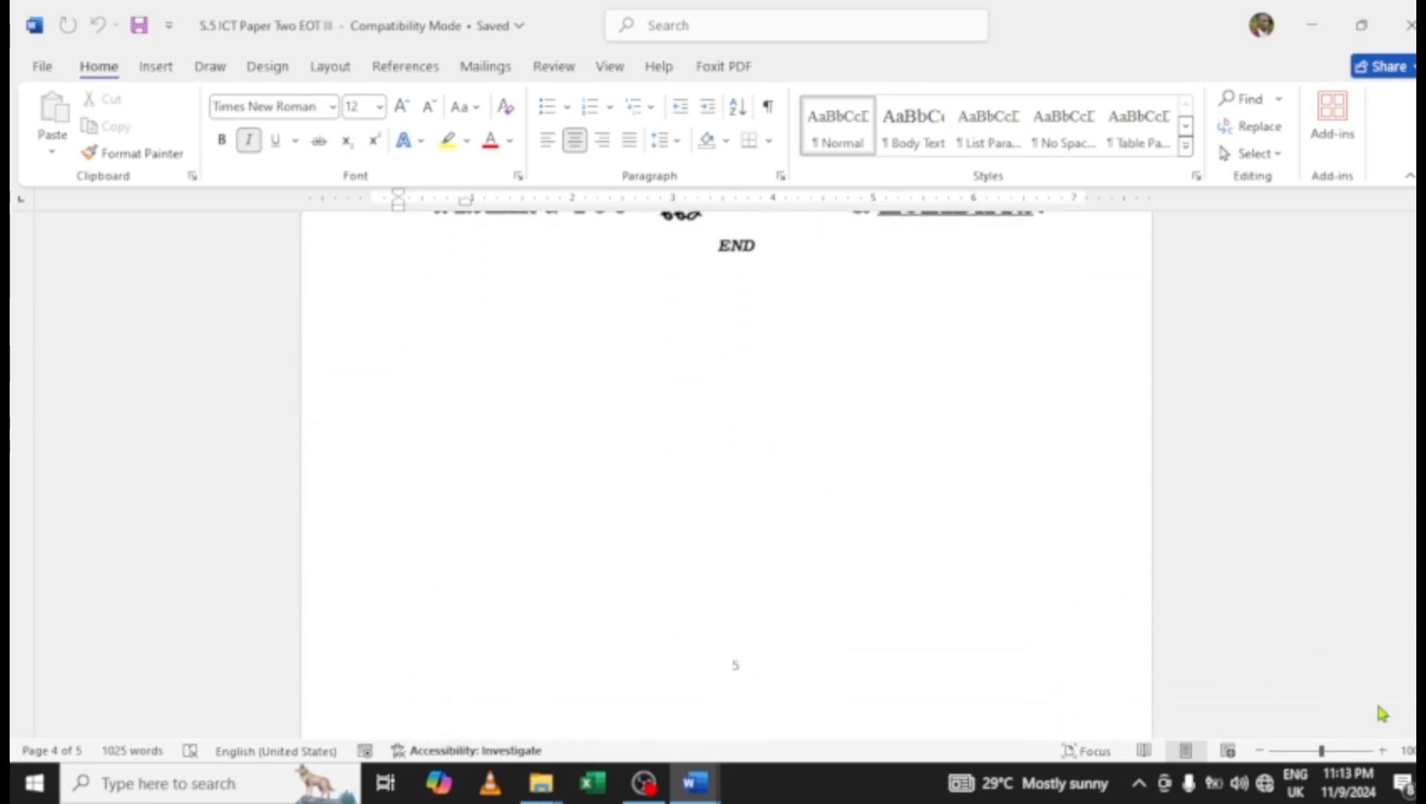
left_click_drag(1410, 699, 1403, 254)
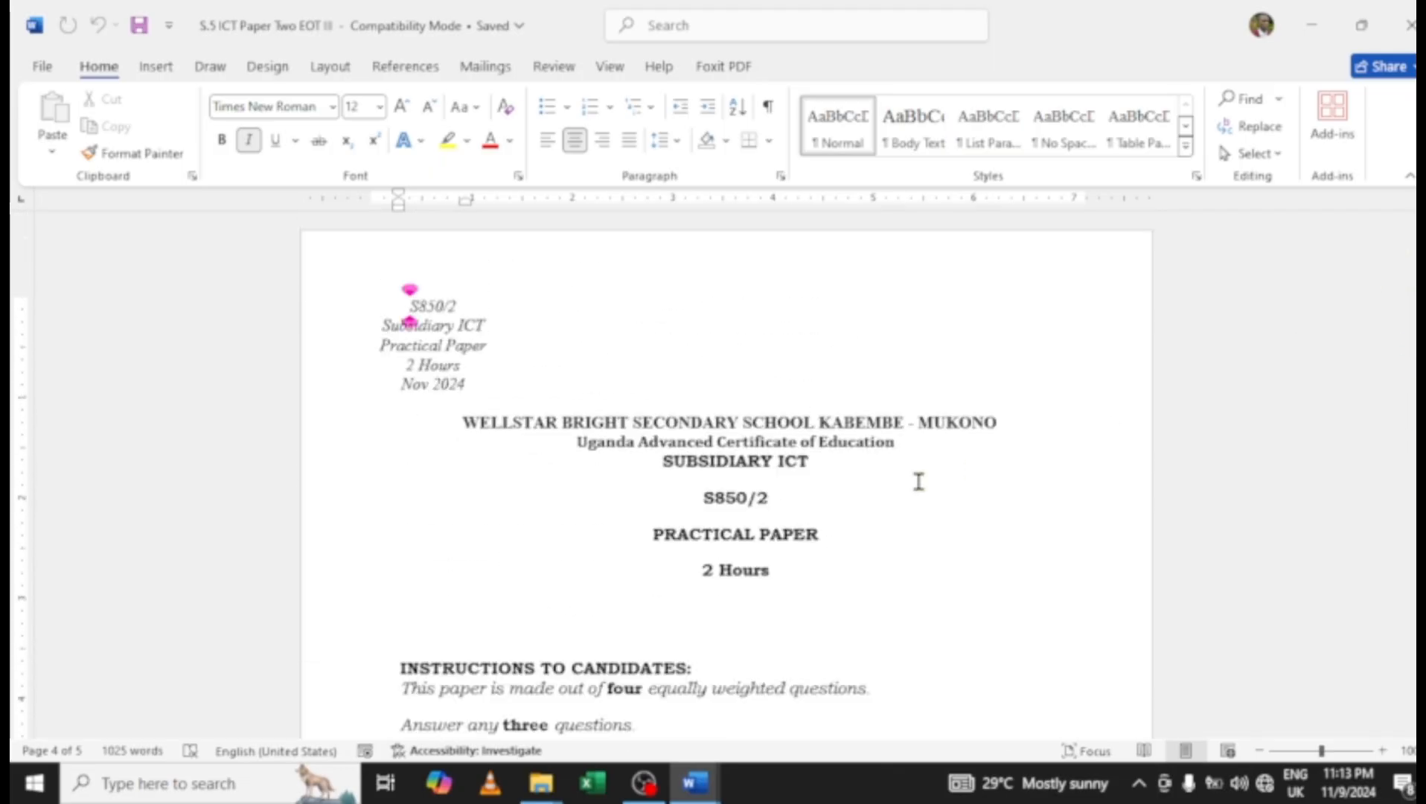
Read the cover page's candidate instructions and the Question 1 table with its tasks.
scroll(917, 488, "down", 5)
scroll(856, 618, "down", 2)
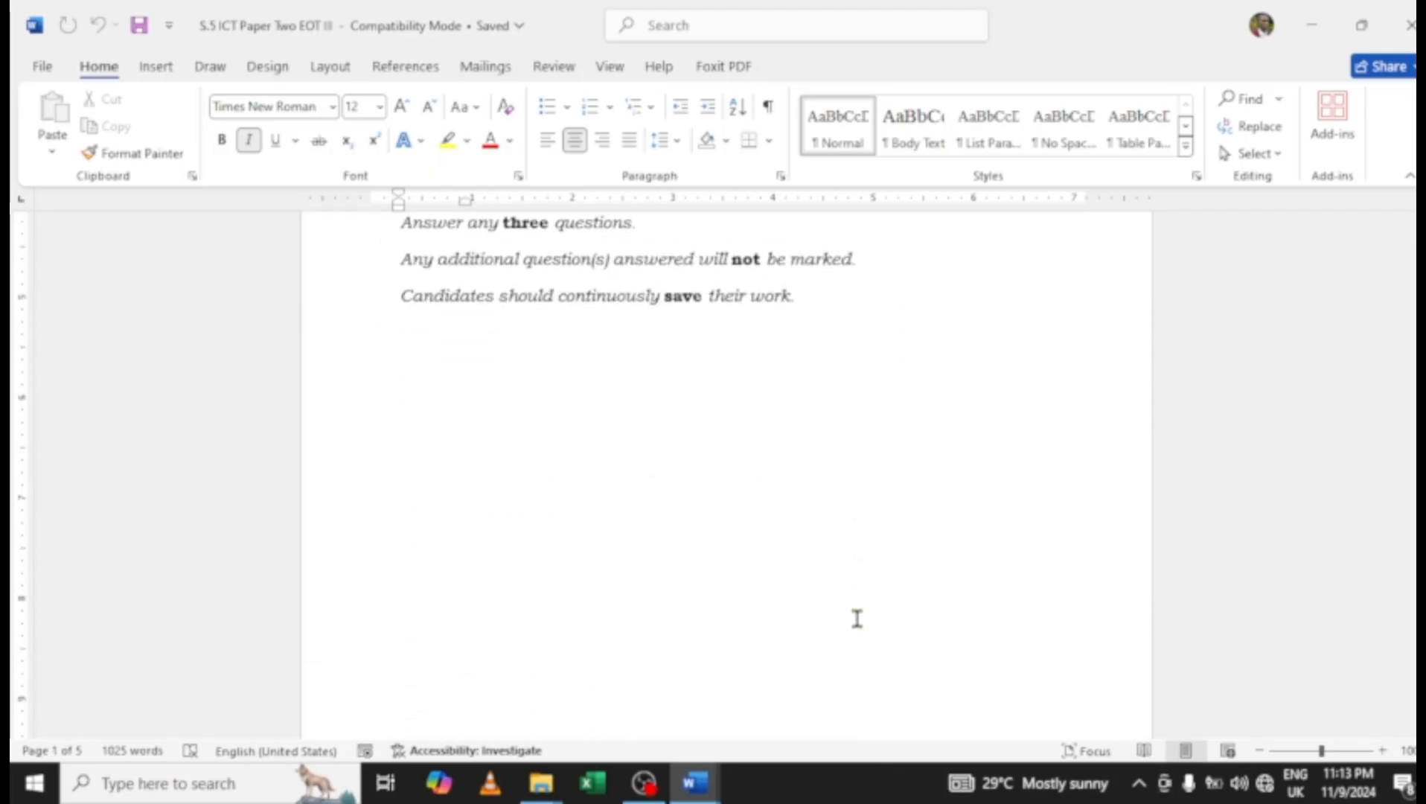
scroll(857, 618, "up", 1)
scroll(857, 619, "down", 5)
scroll(857, 618, "down", 6)
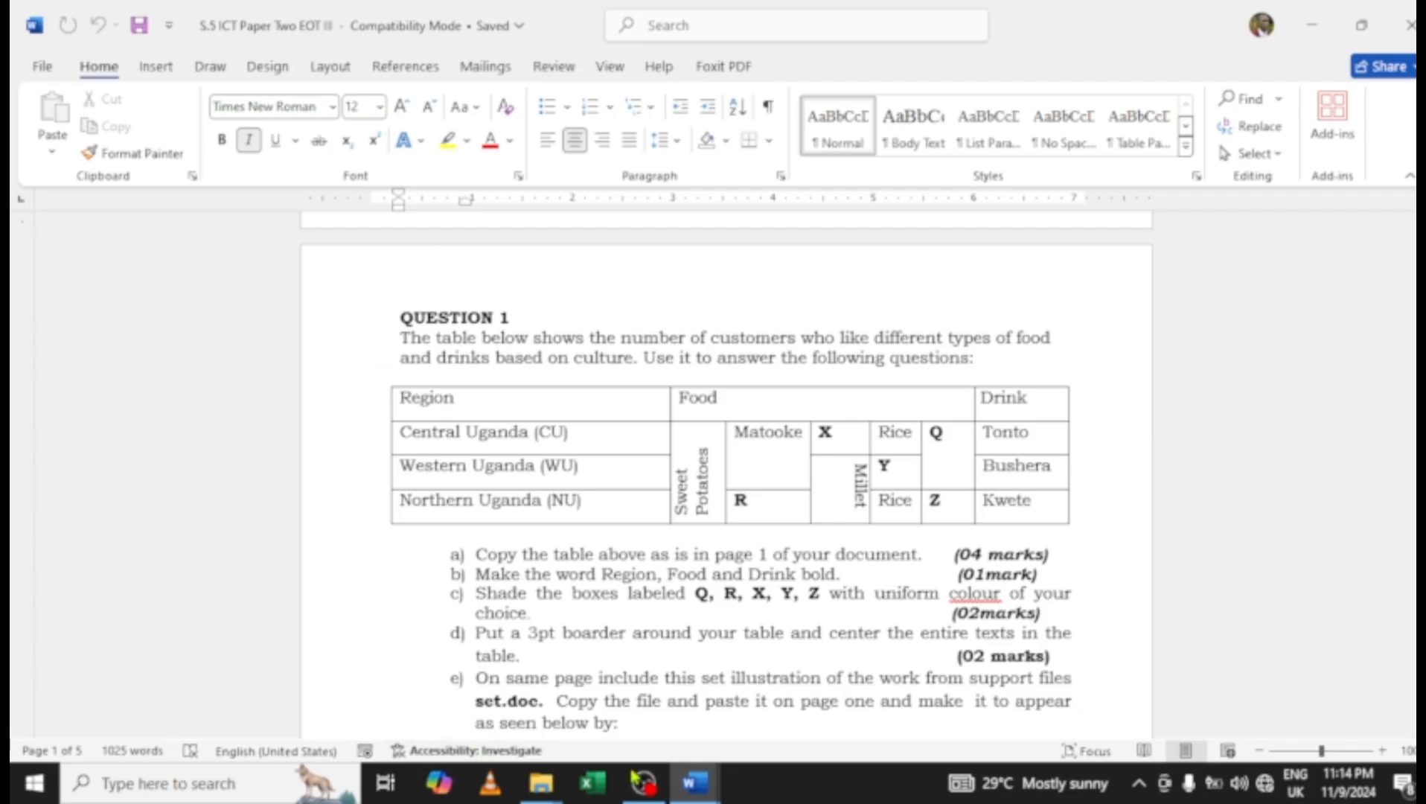
mouse_move(683, 795)
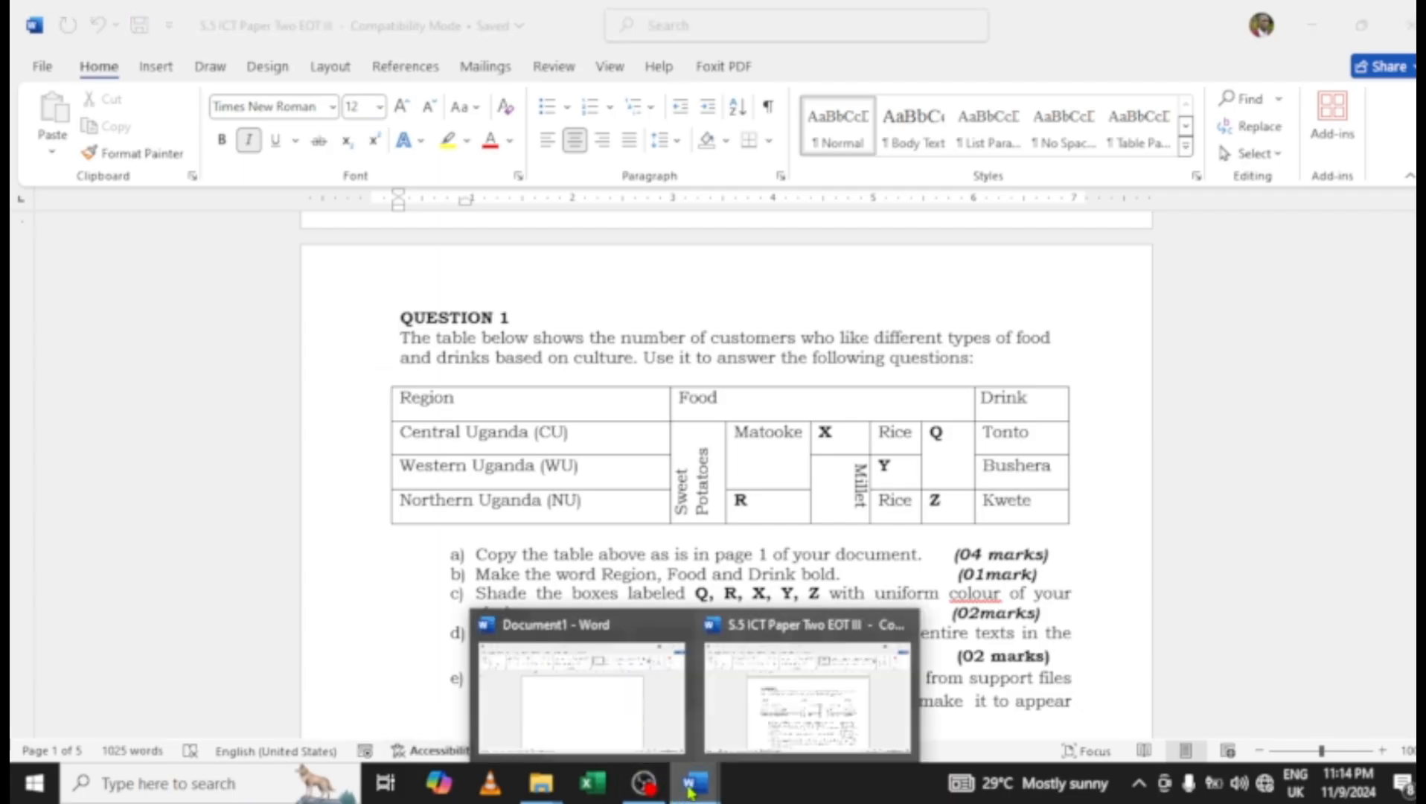
left_click(615, 718)
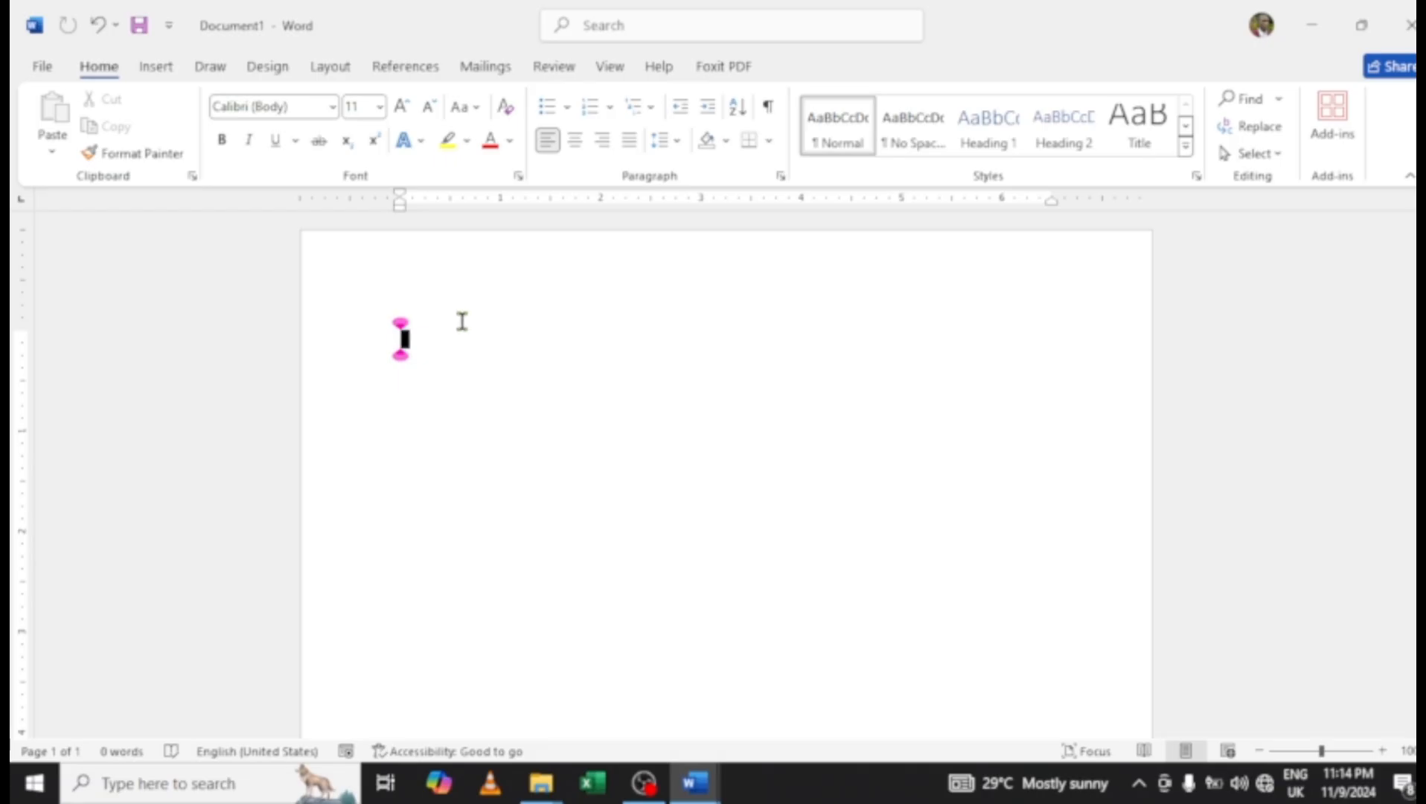
left_click(156, 69)
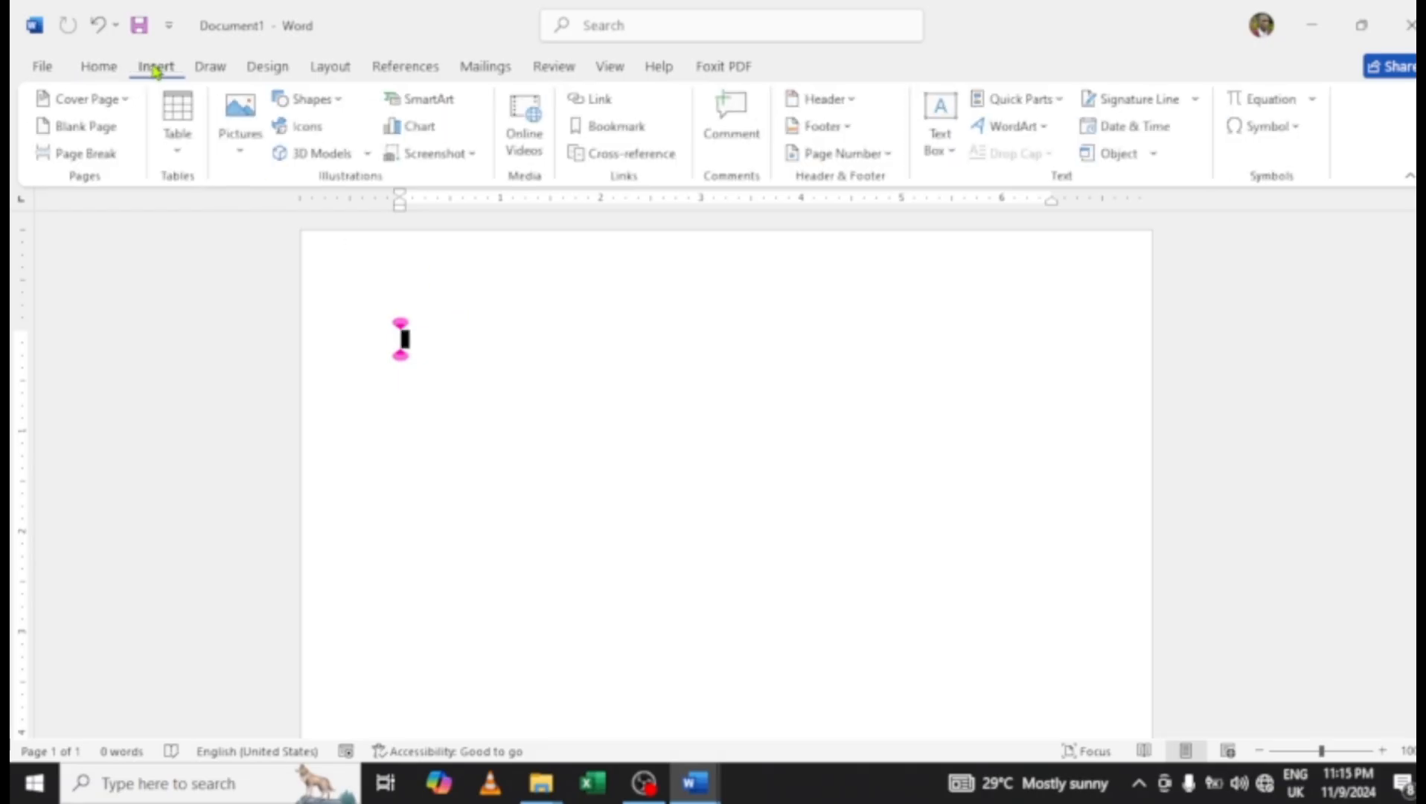
left_click(183, 149)
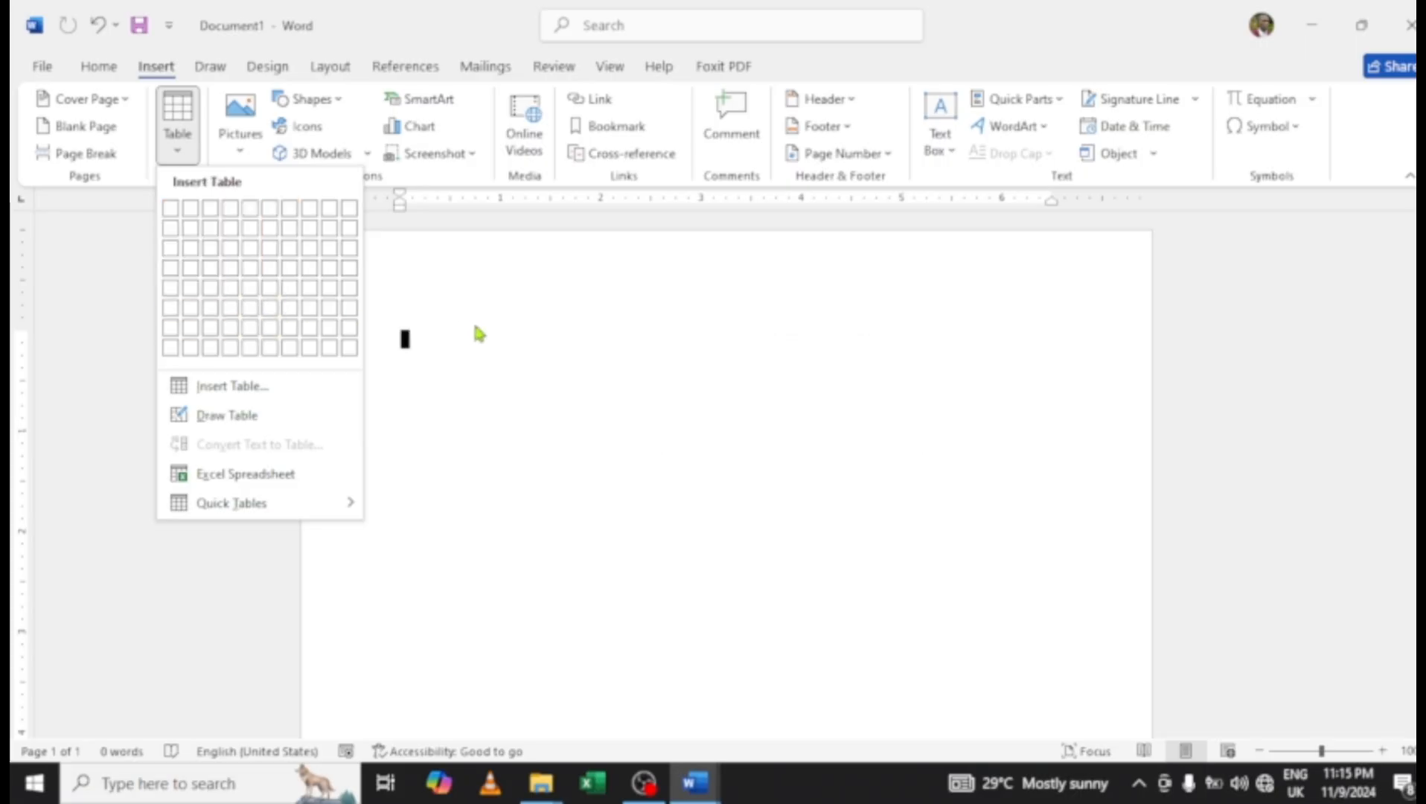
left_click(506, 332)
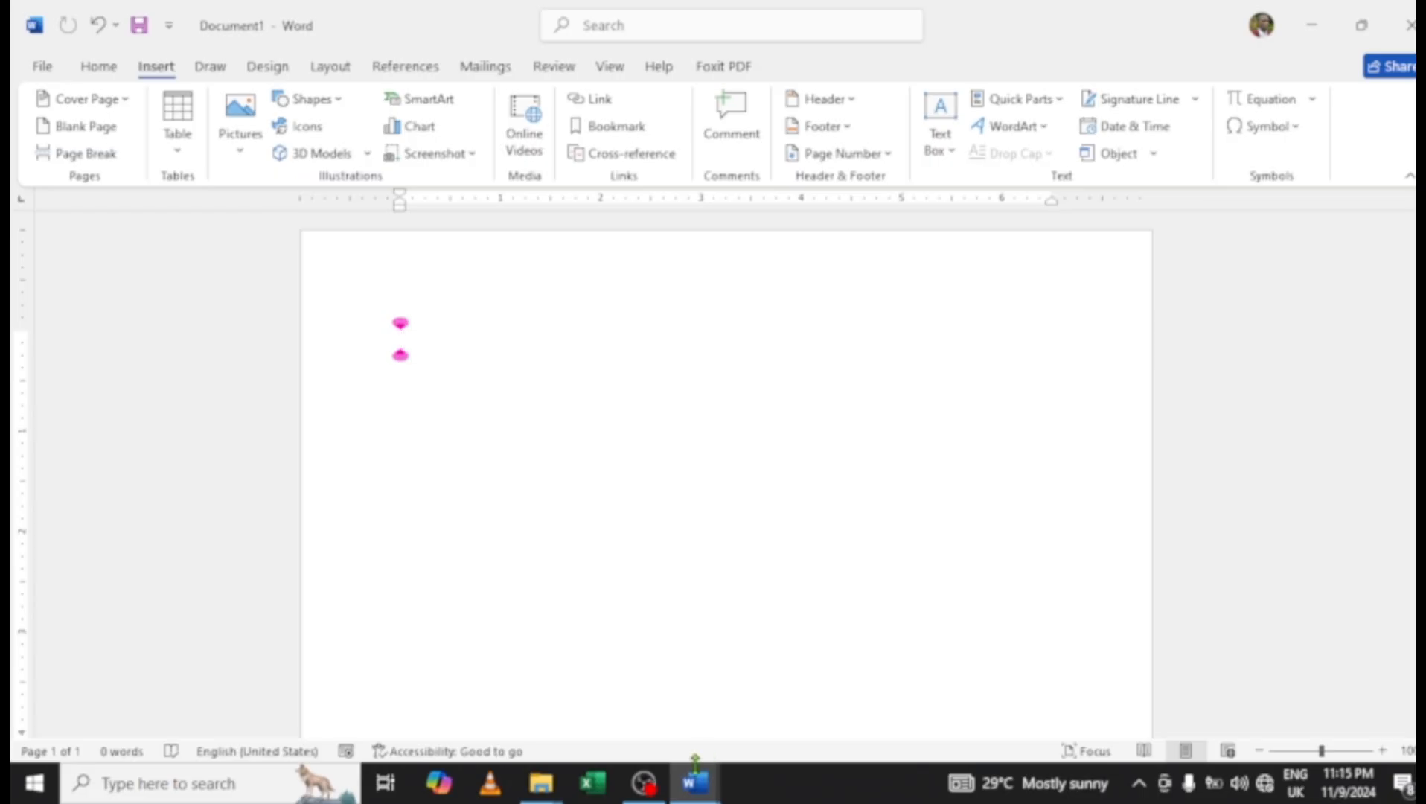
Return to the exam paper and examine the Region, Food and Drink columns of the Question 1 table.
mouse_move(700, 785)
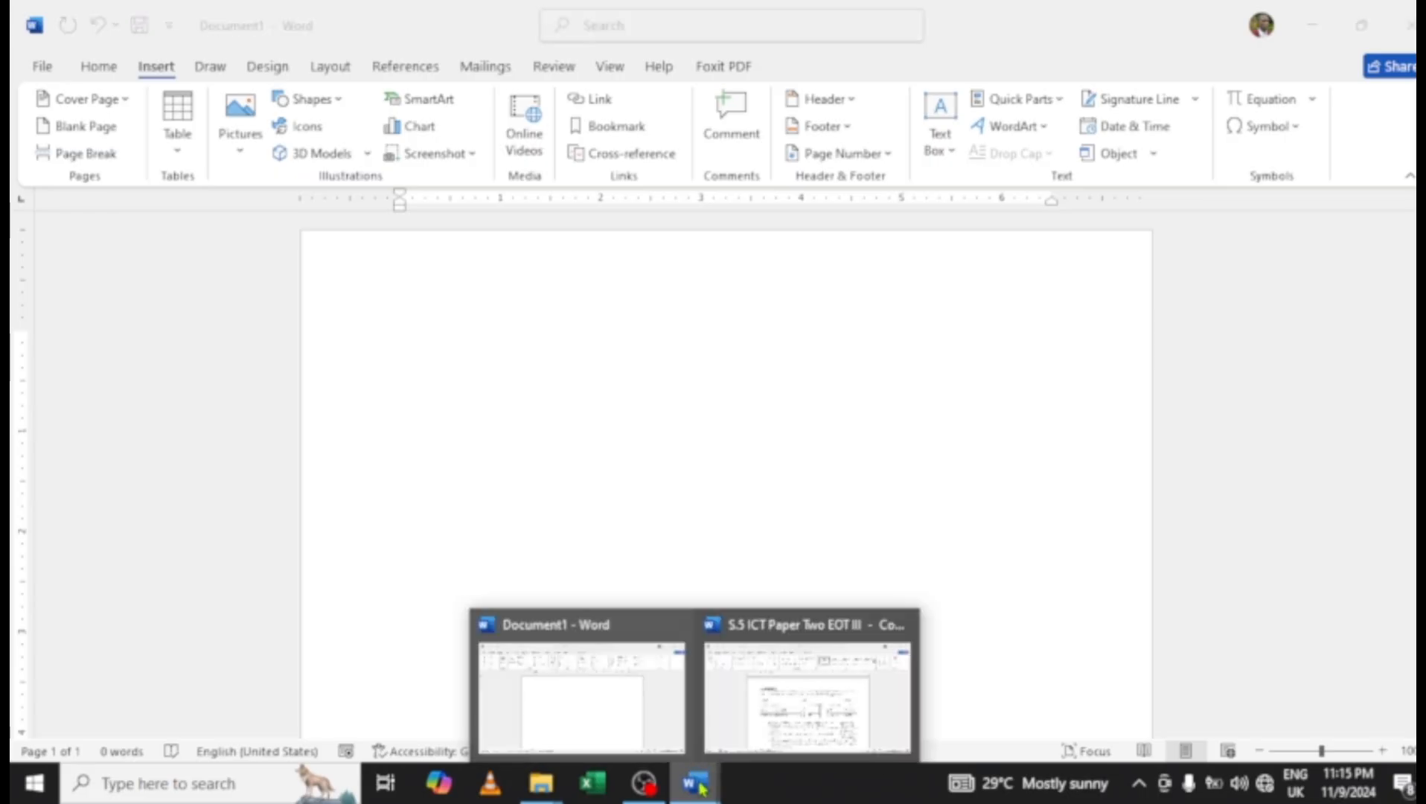
left_click(784, 702)
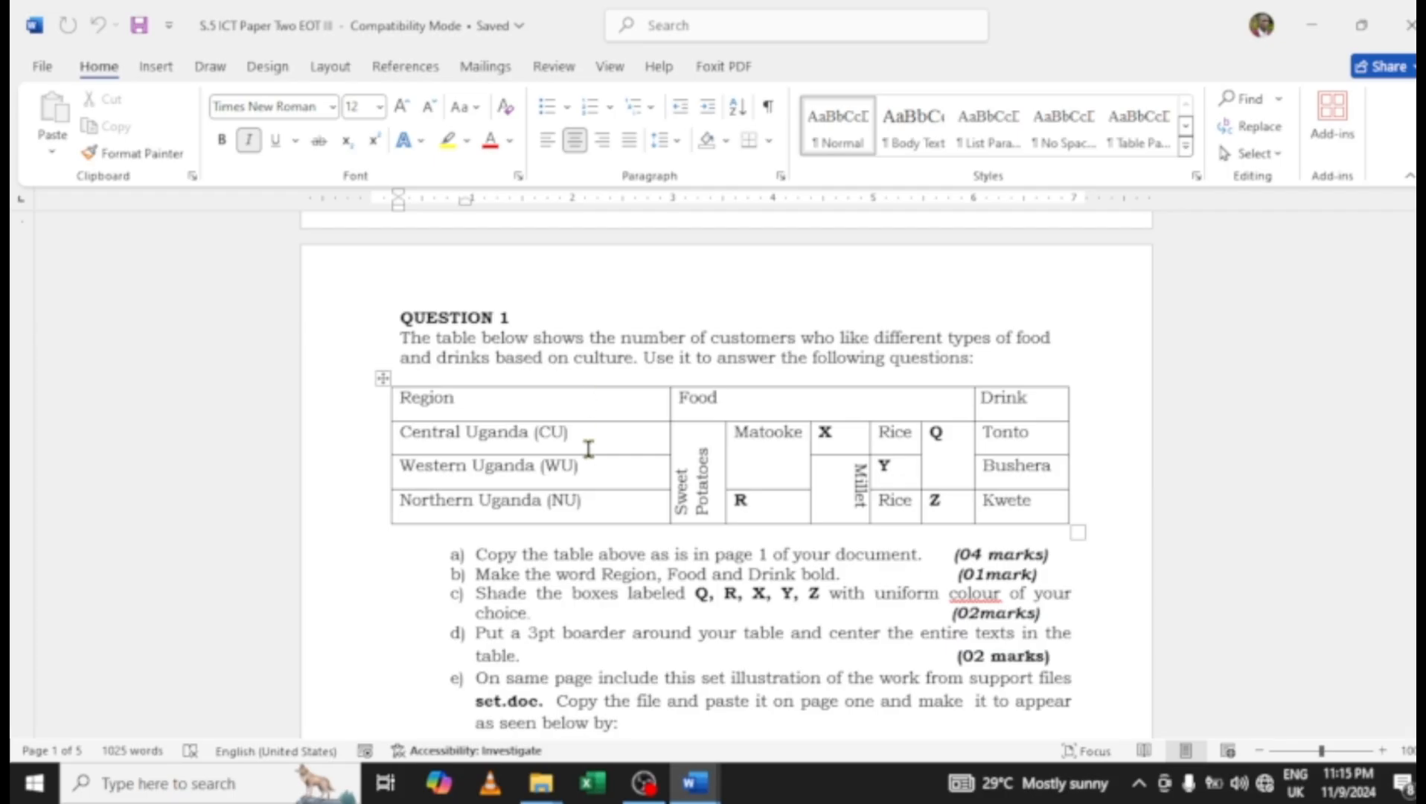
left_click(581, 384)
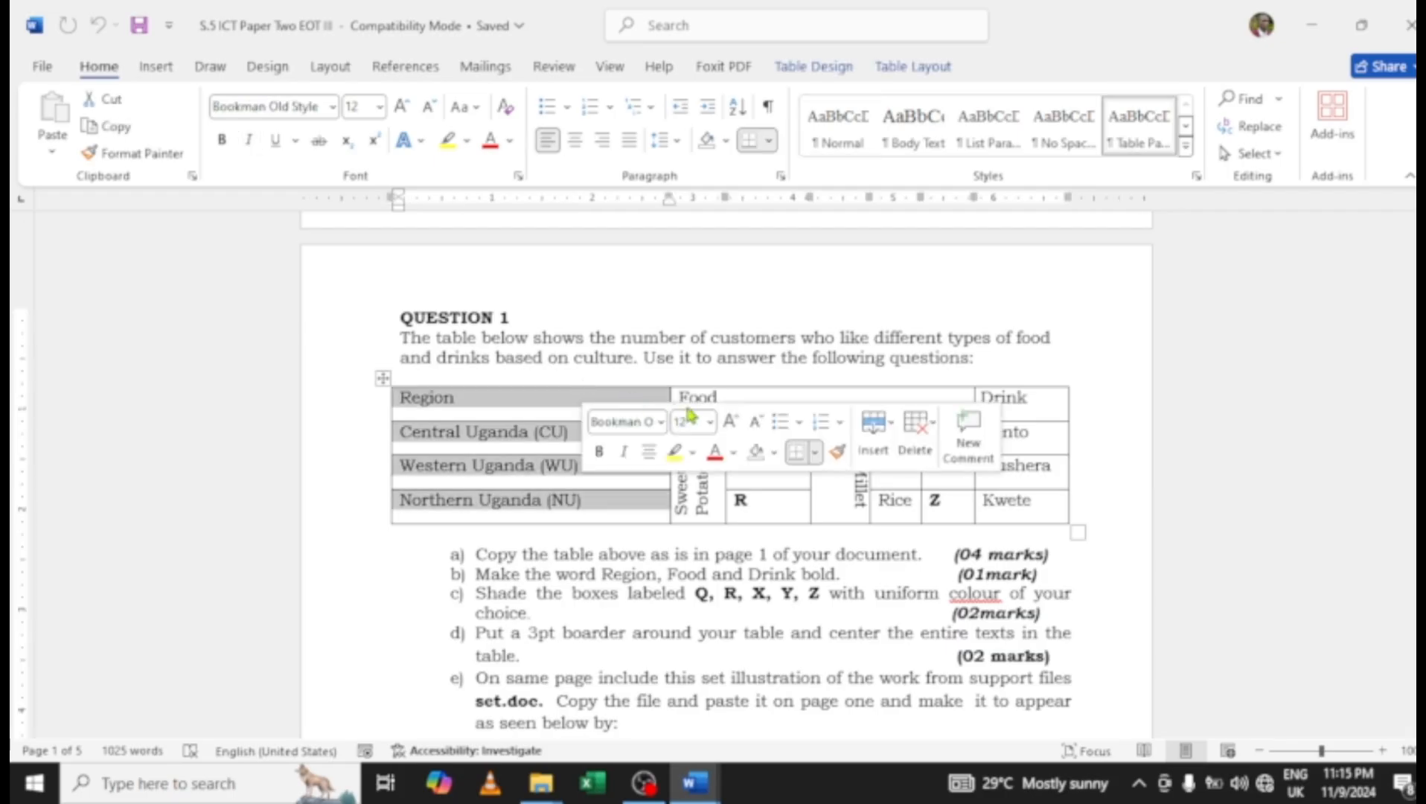
left_click(743, 383)
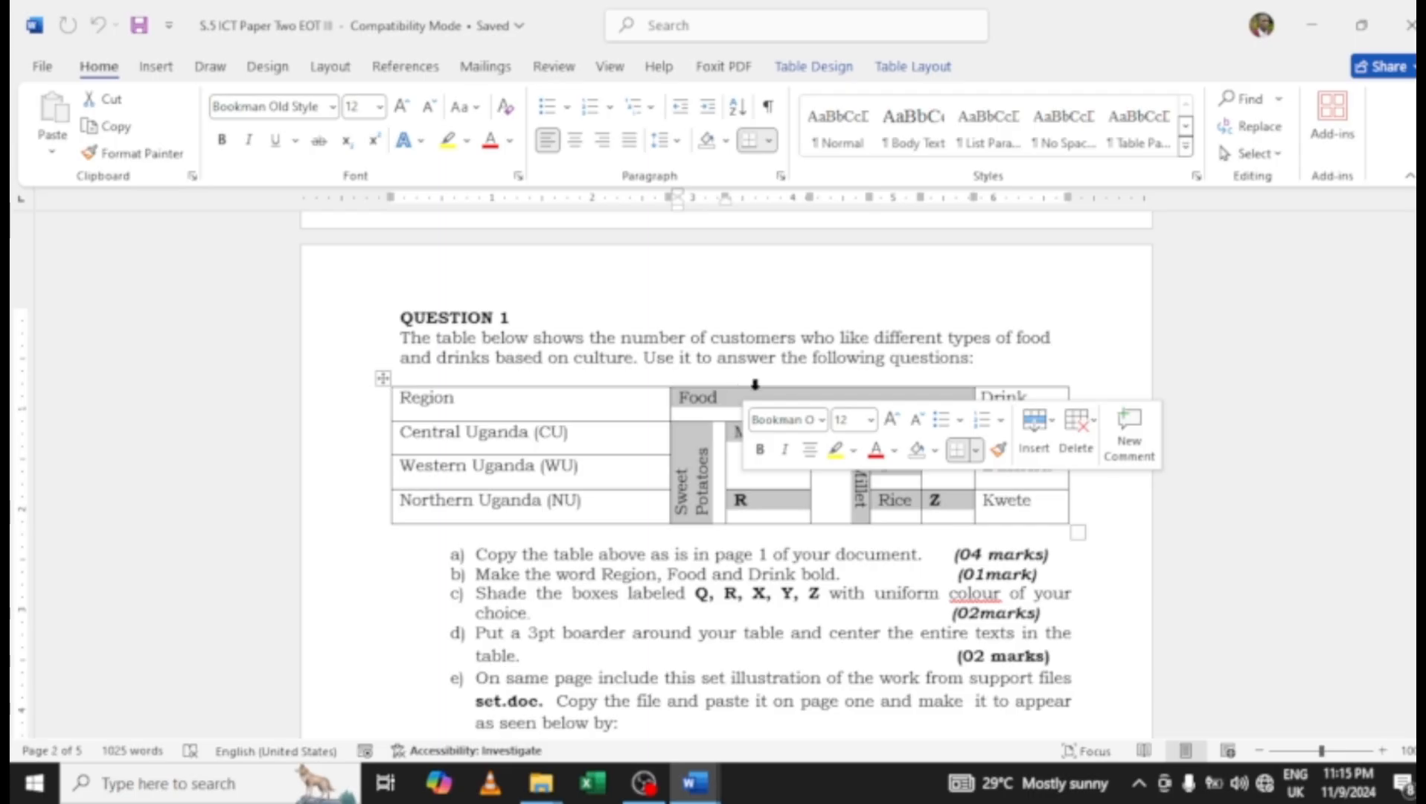
left_click(1010, 393)
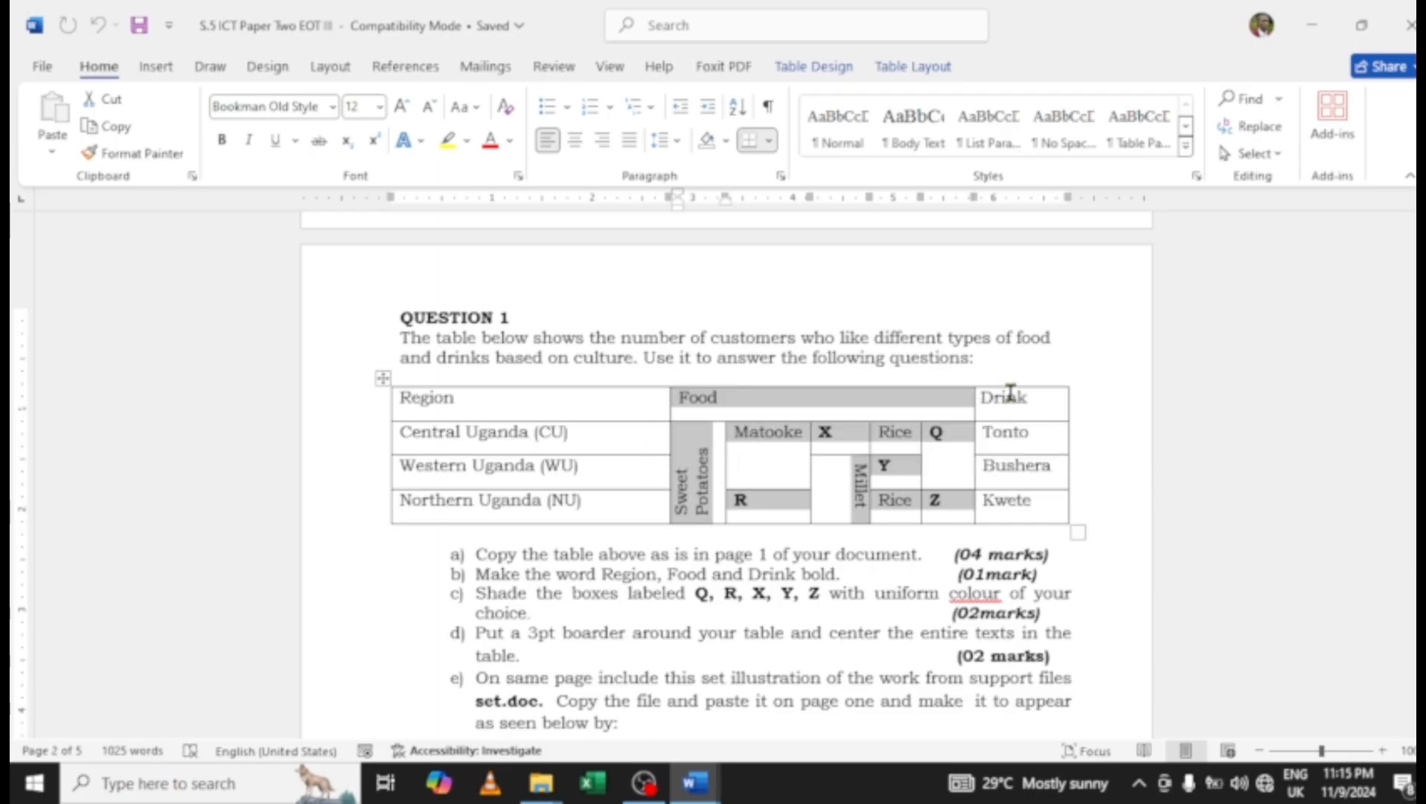
left_click(1009, 394)
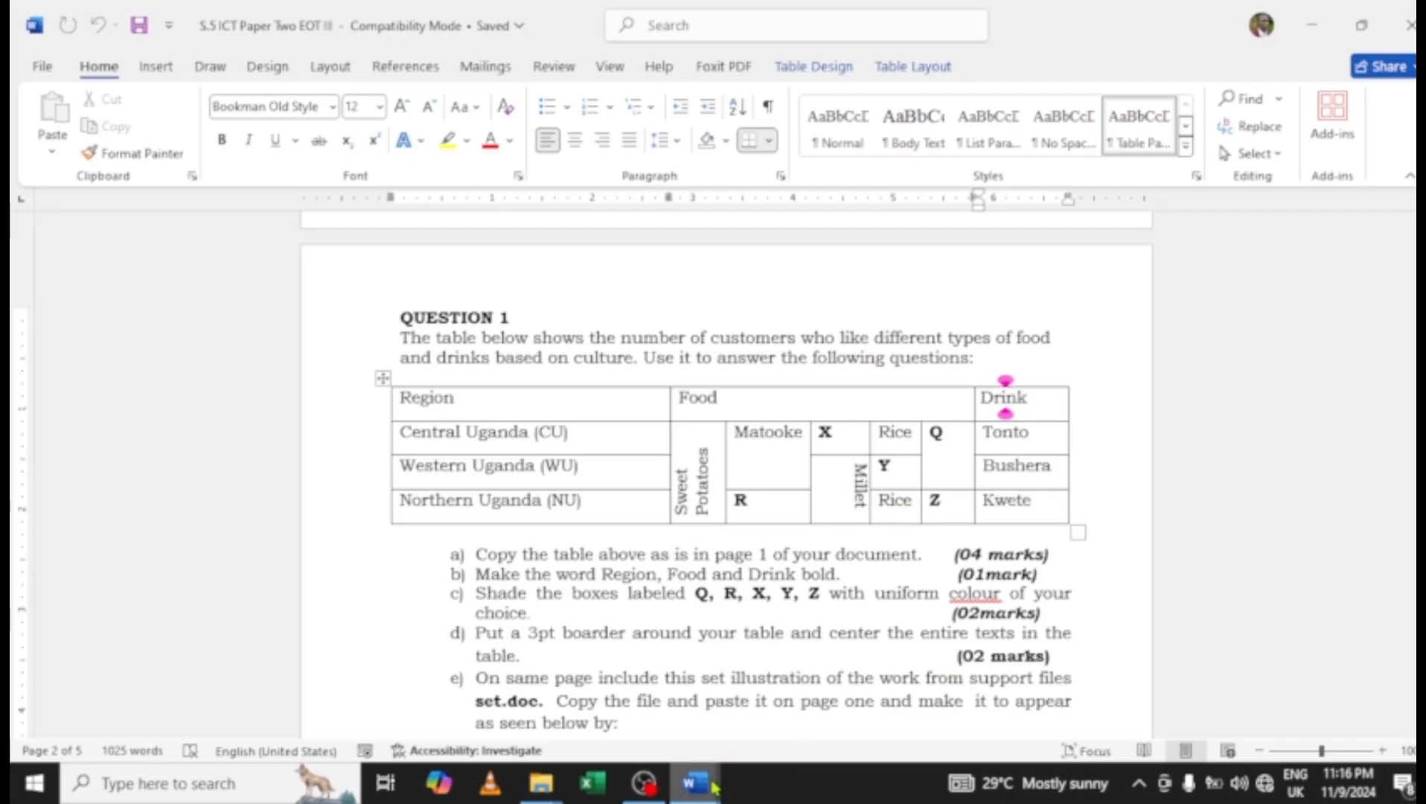
Switch to the blank Document1 and enter the title "Table of customers and the food stuffs and drinks they like".
mouse_move(704, 795)
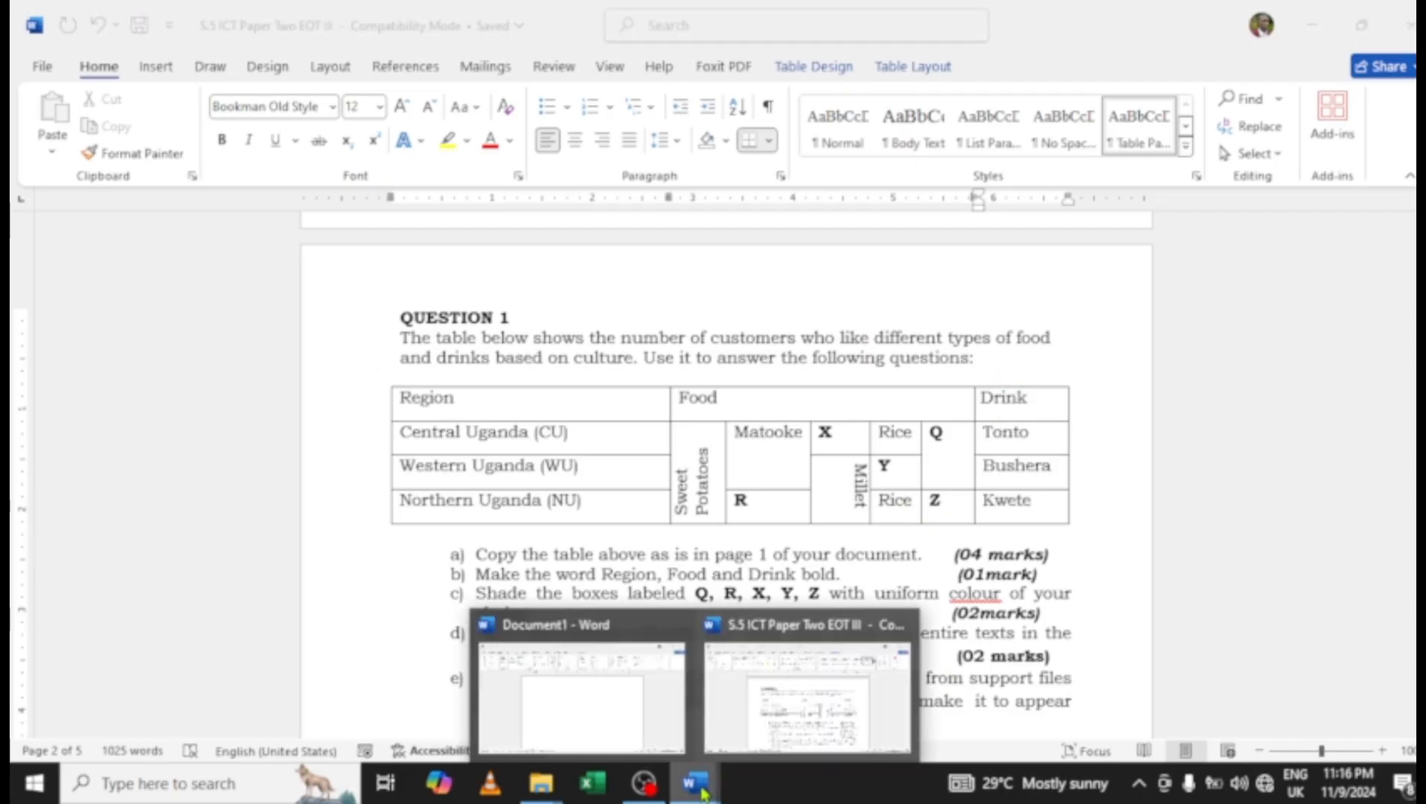
left_click(614, 718)
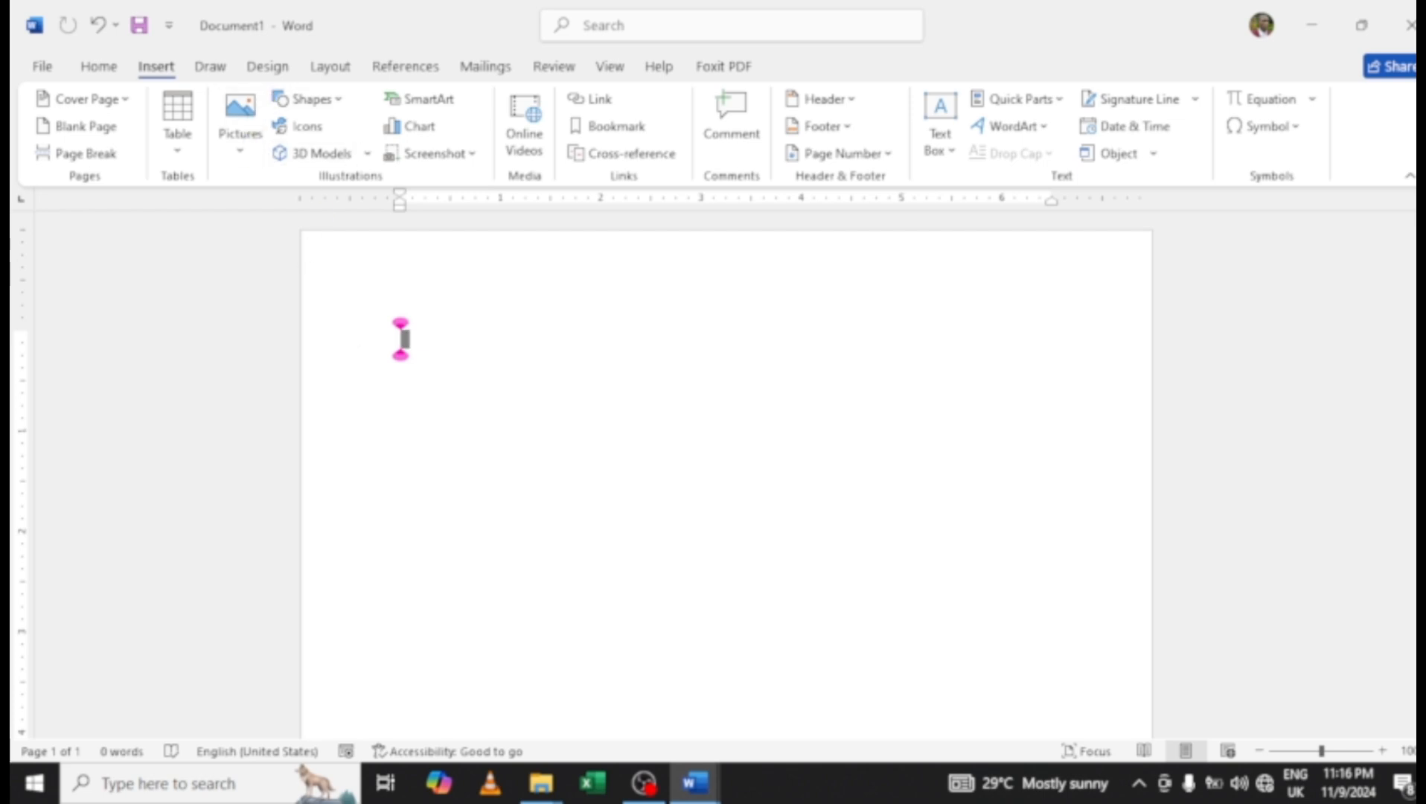
mouse_move(692, 783)
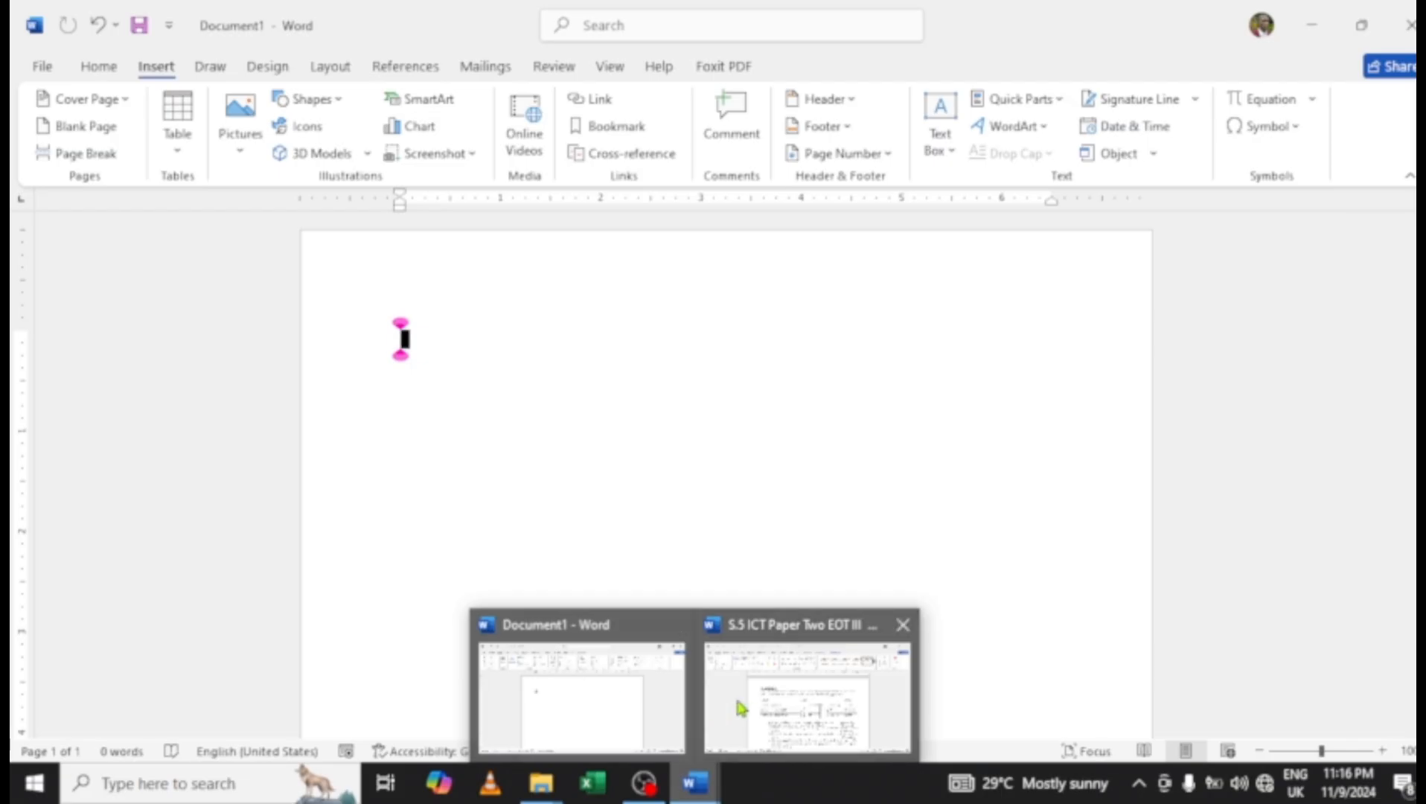
mouse_move(749, 707)
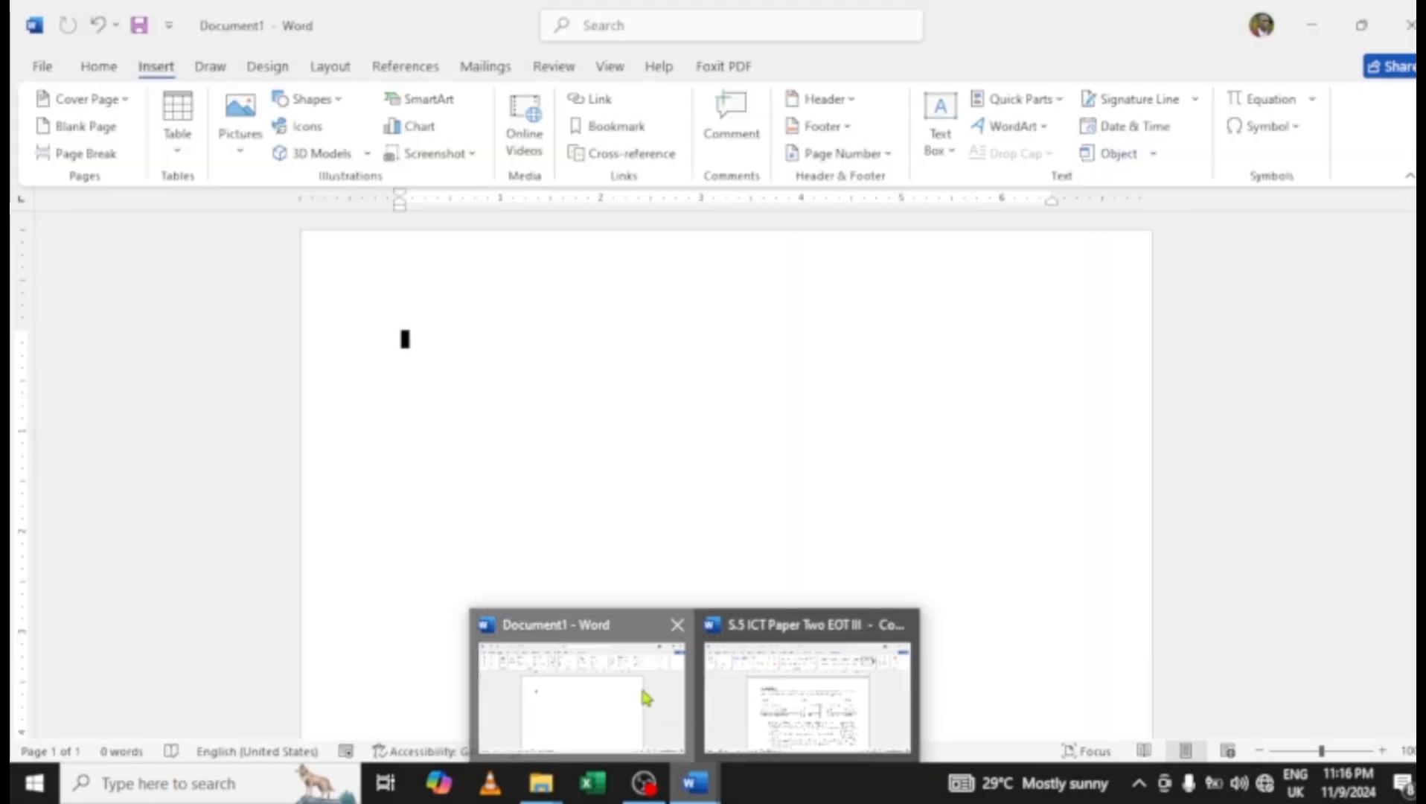
left_click(647, 692)
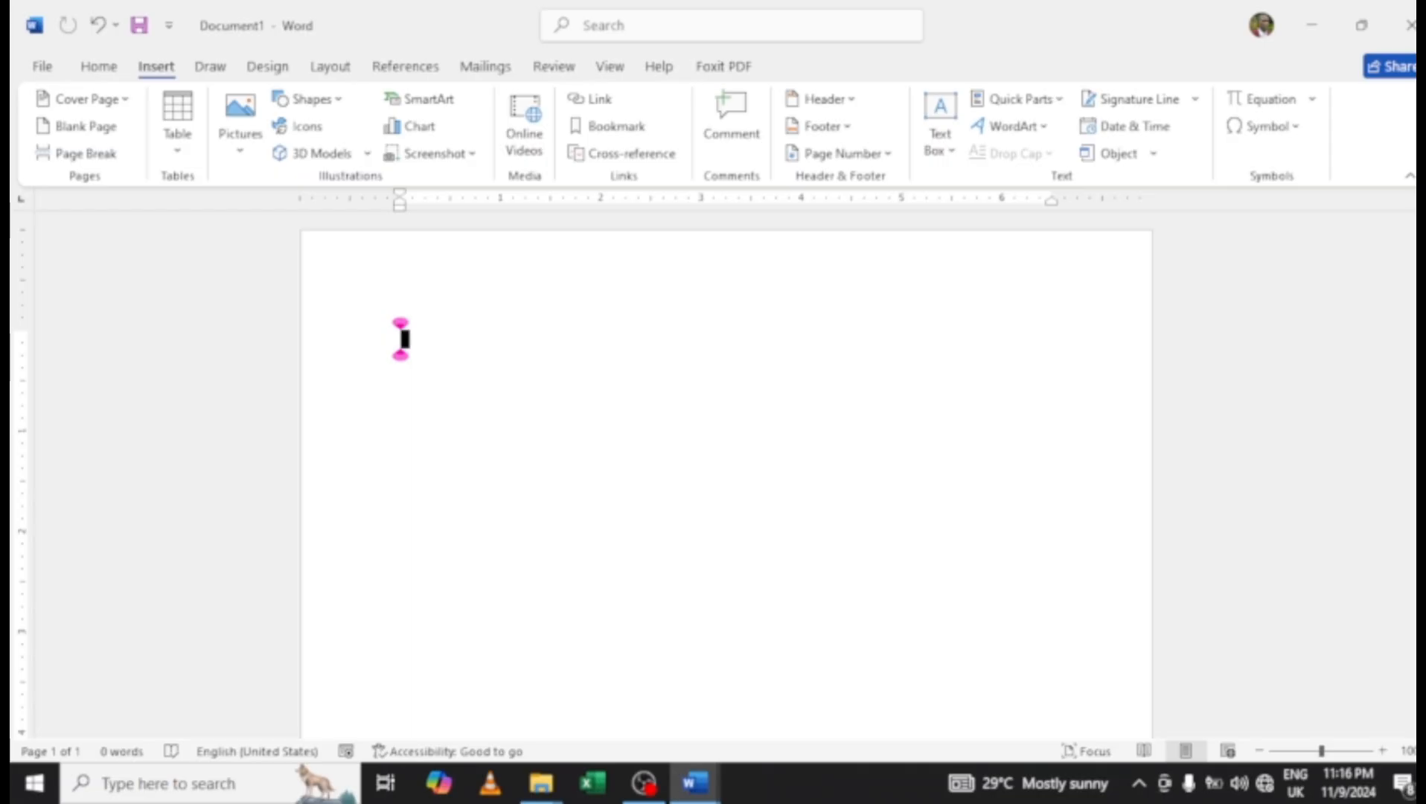
type("table")
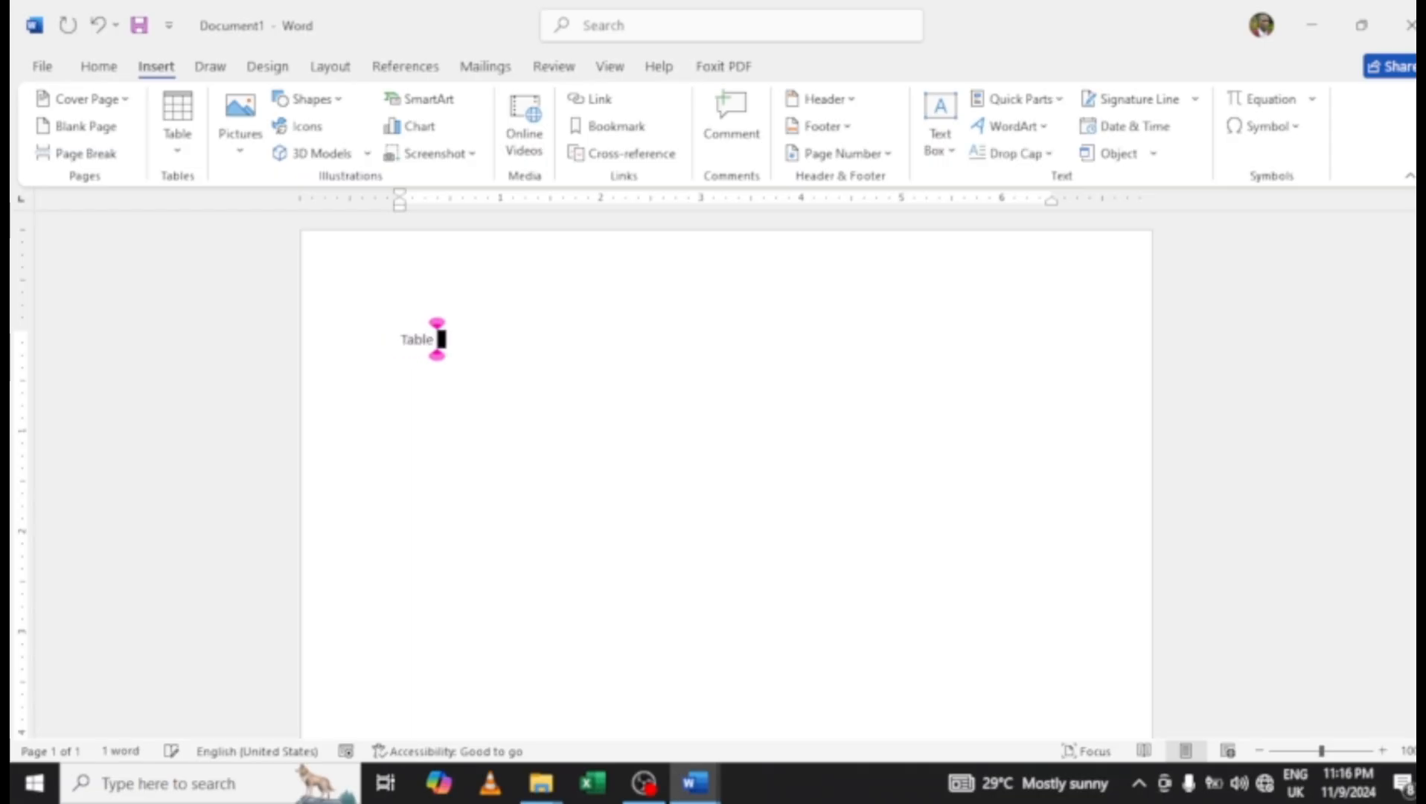
type(" of cu")
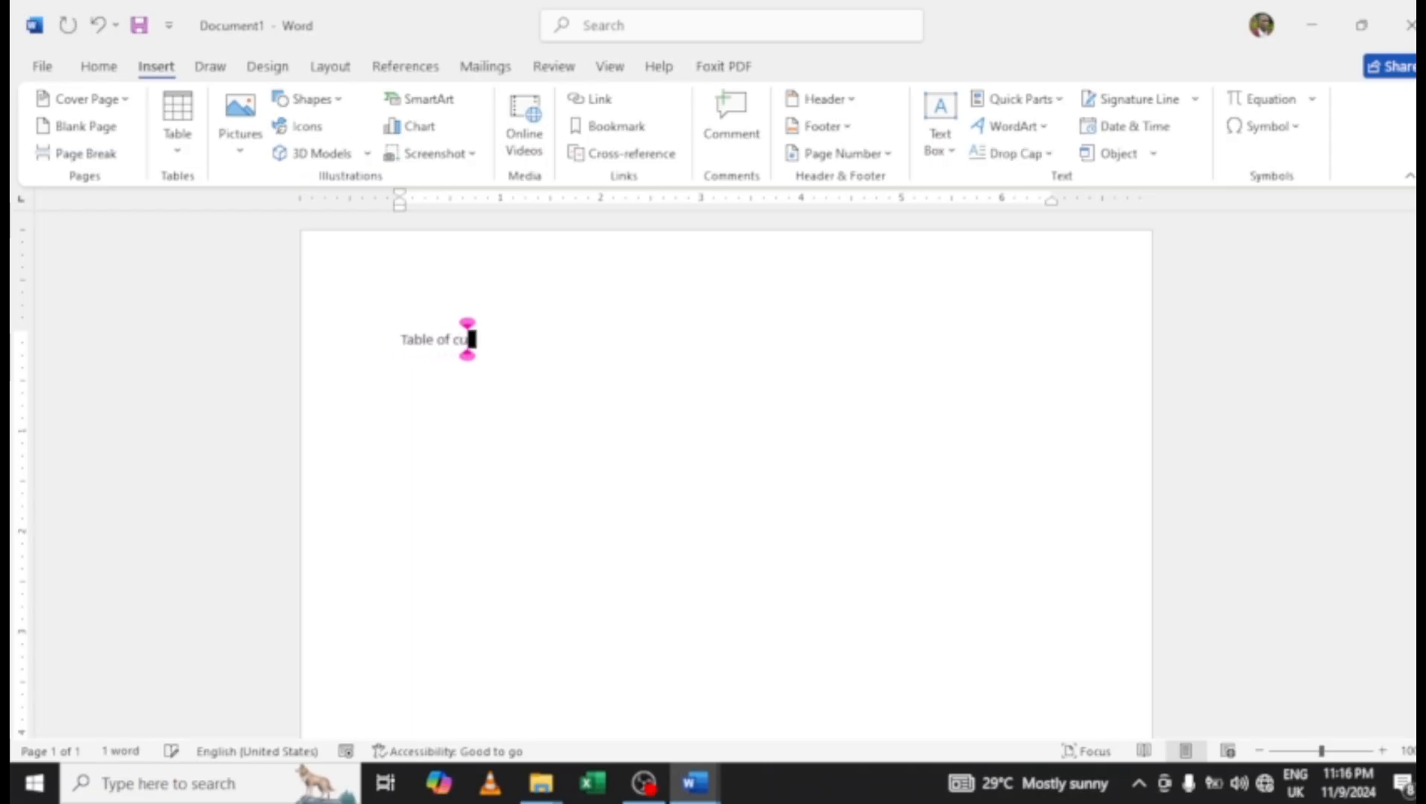
type("stomer")
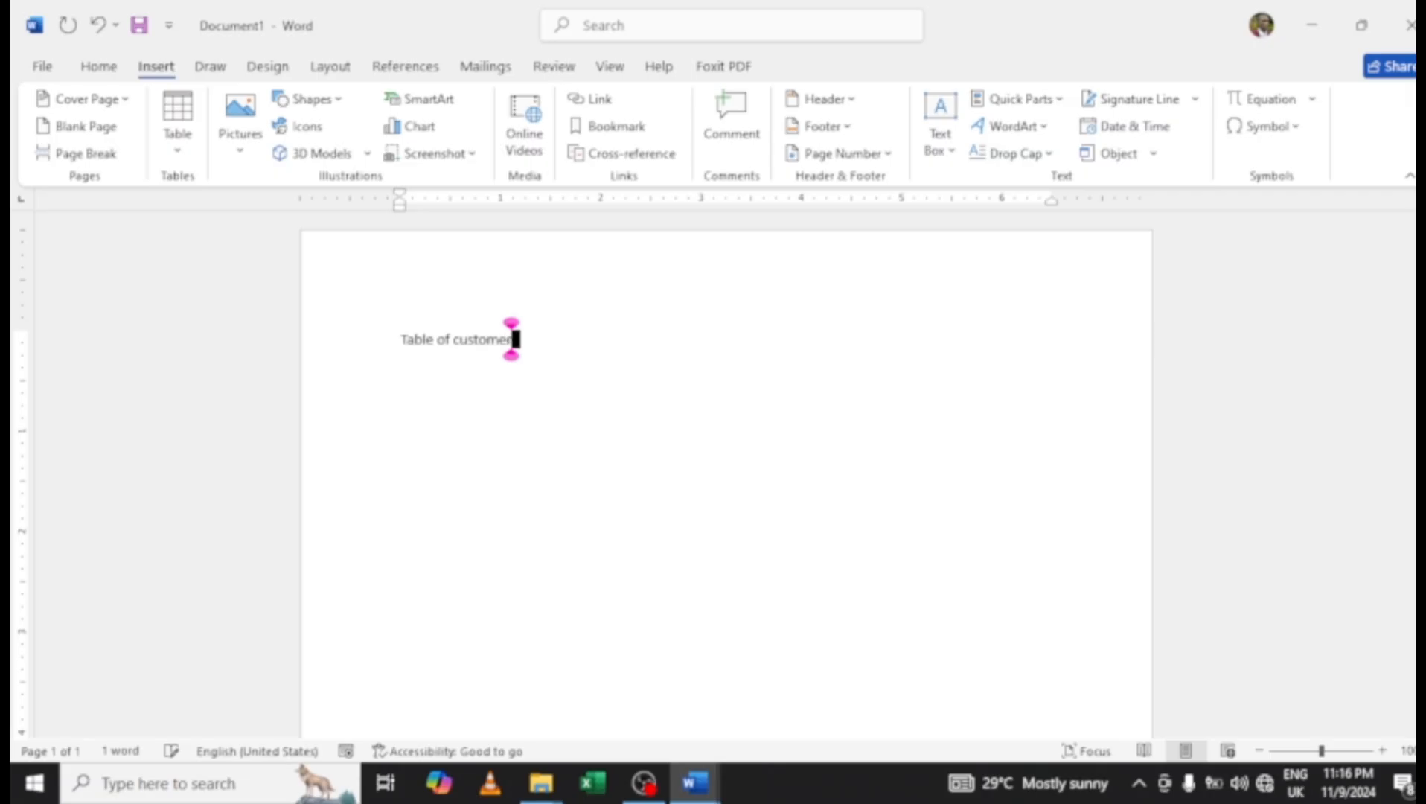
type("s and ")
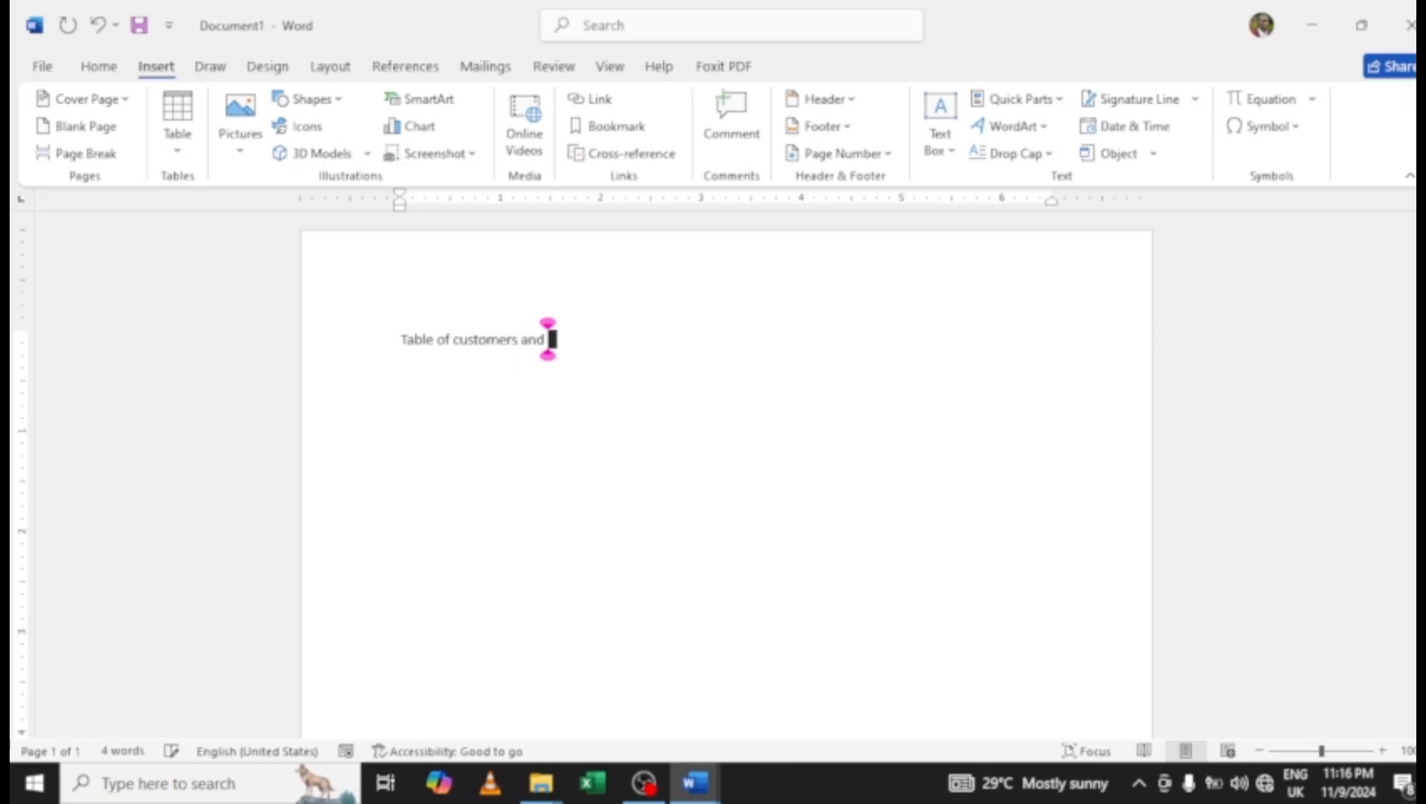
type("the")
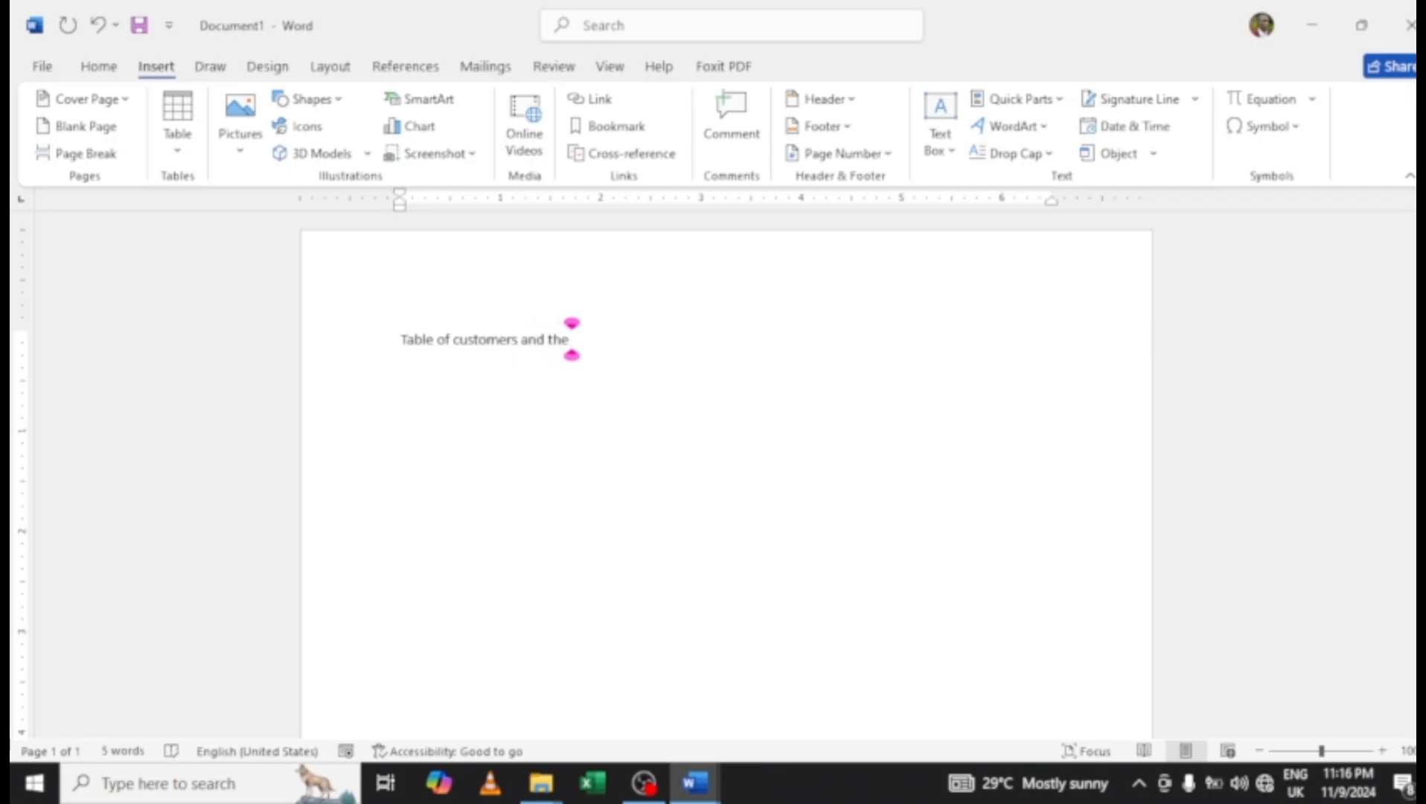
type(" food ")
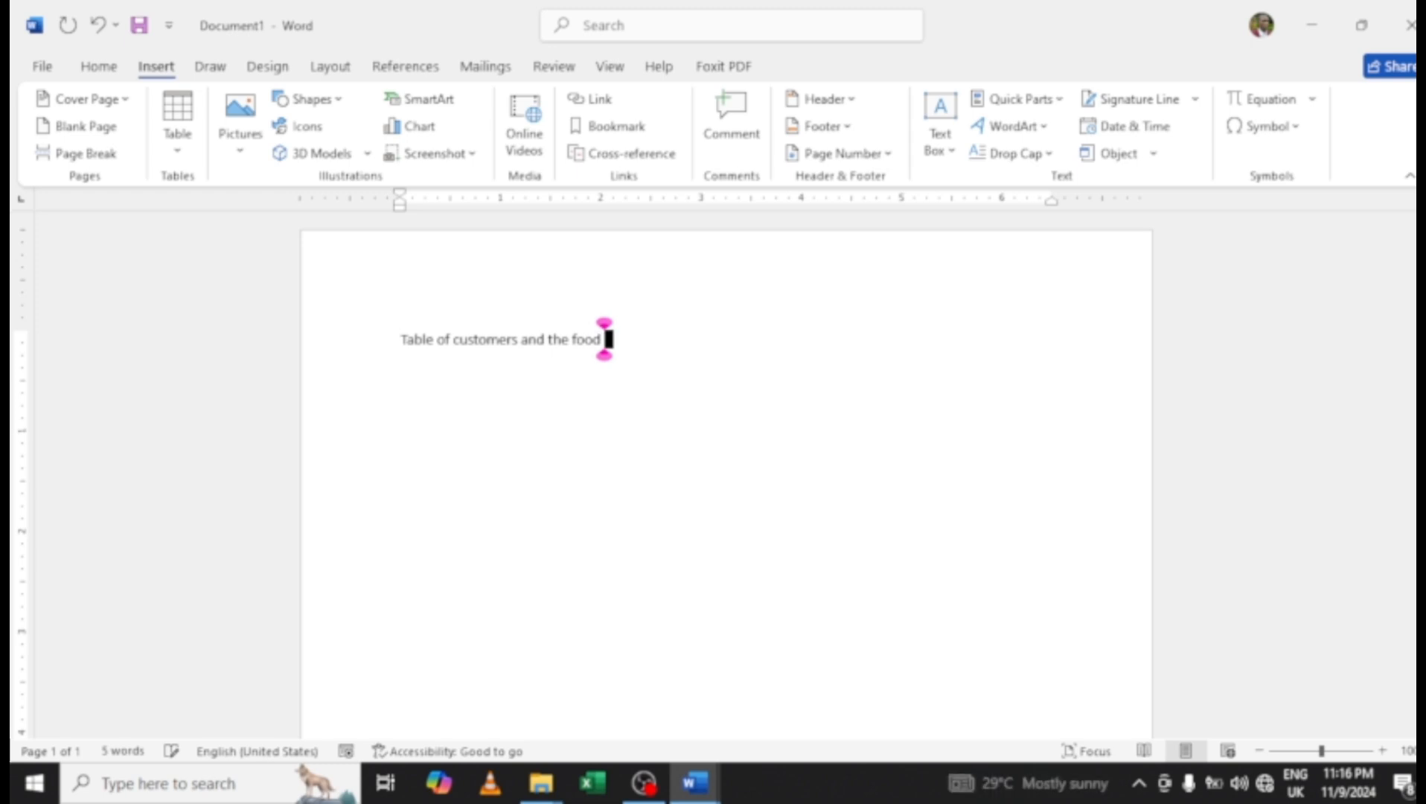
type("stuffs")
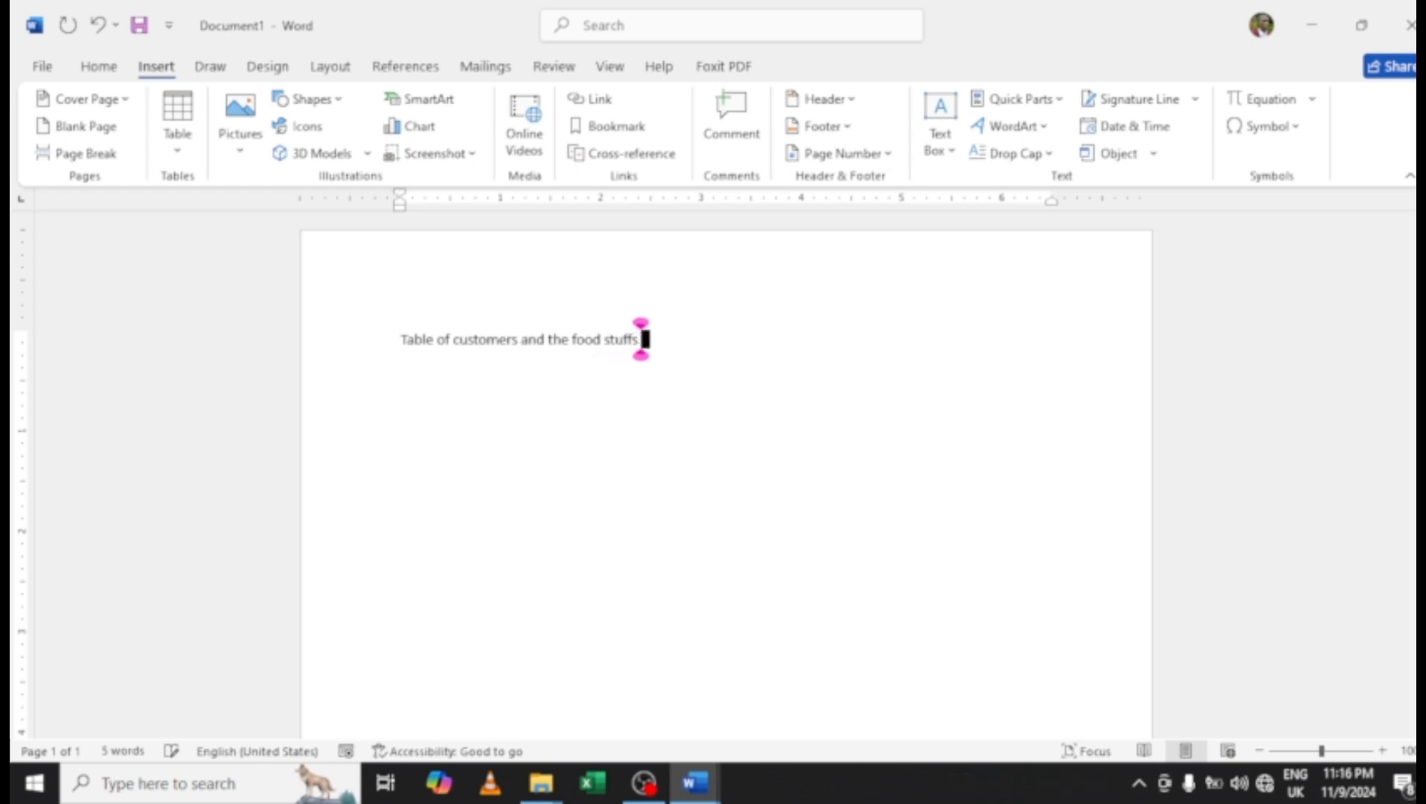
type(" and drin")
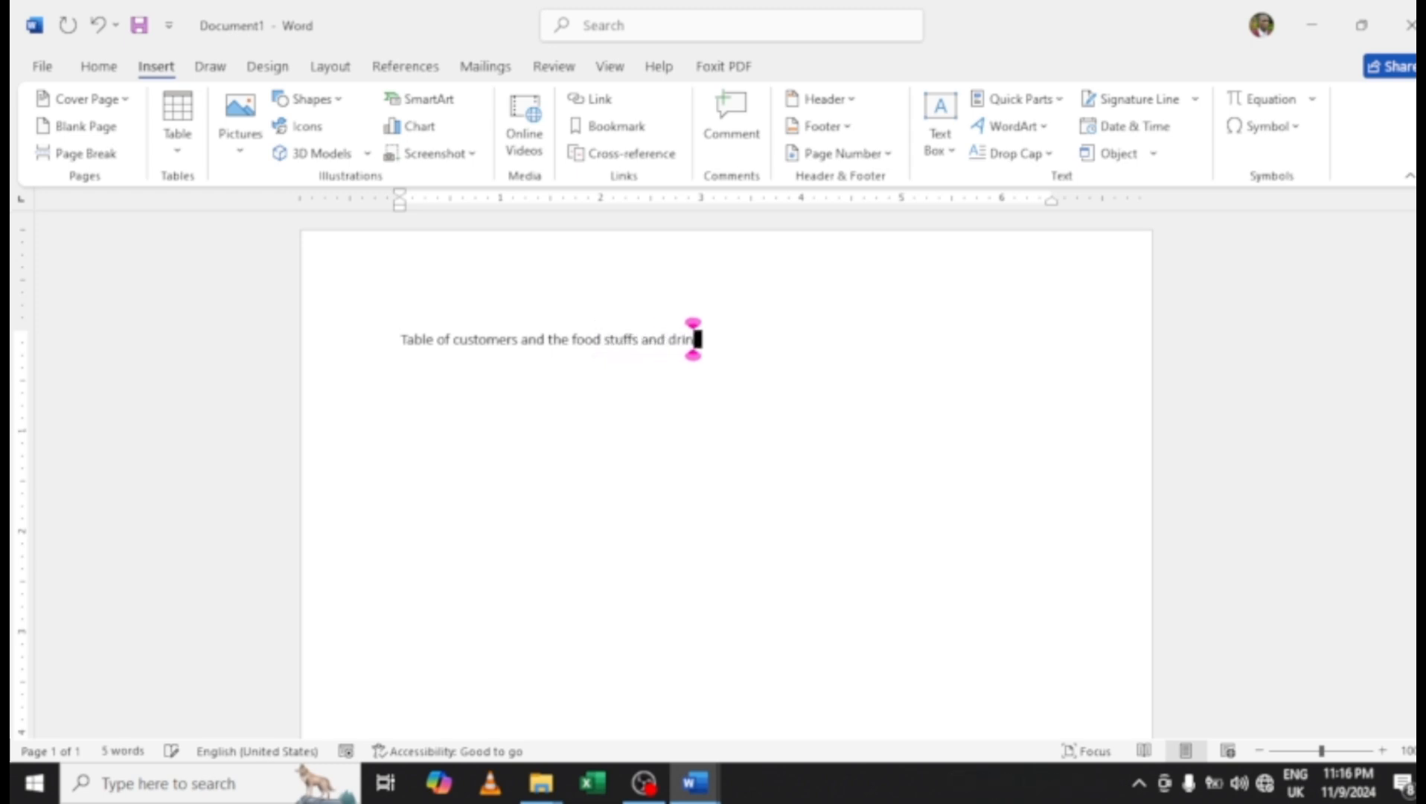
type("ks they")
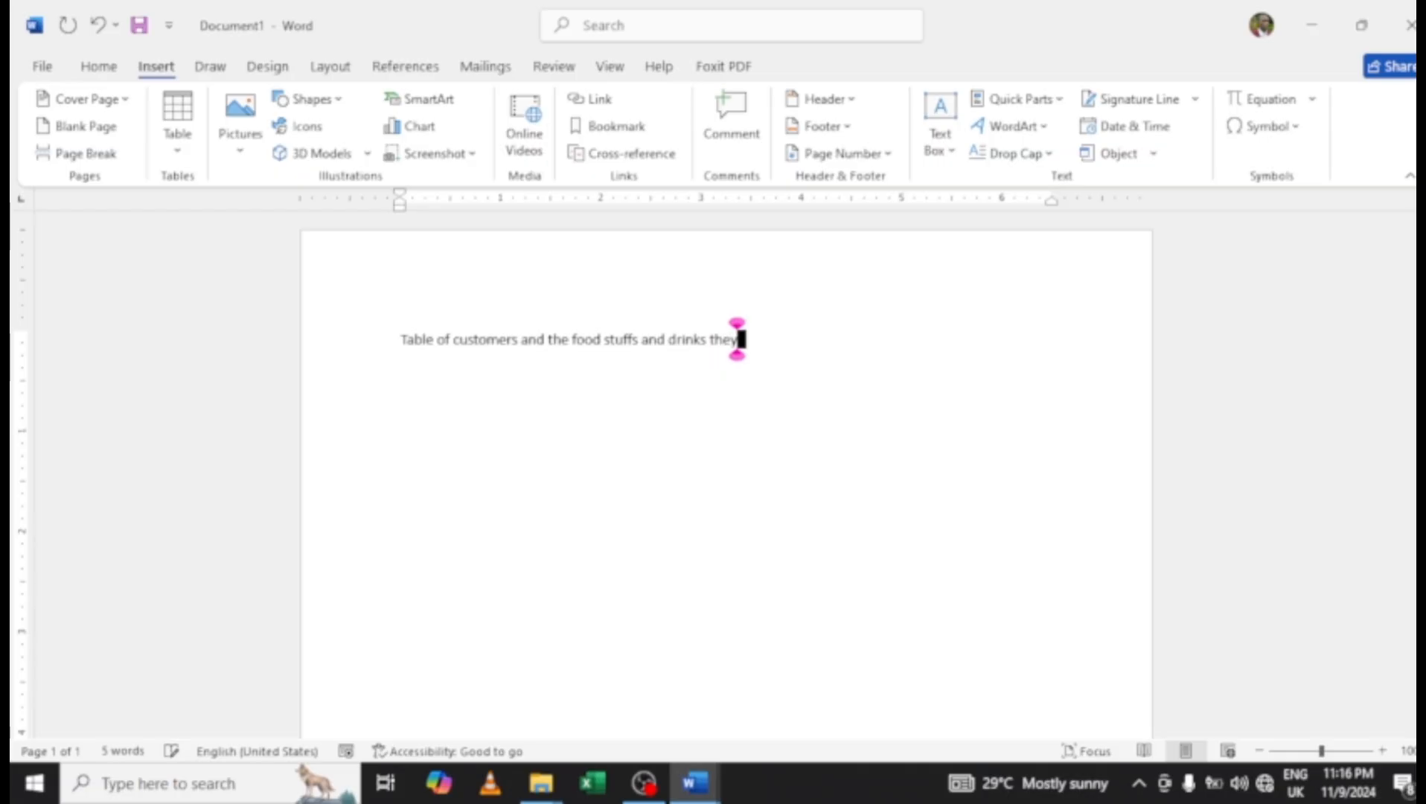
type(" like")
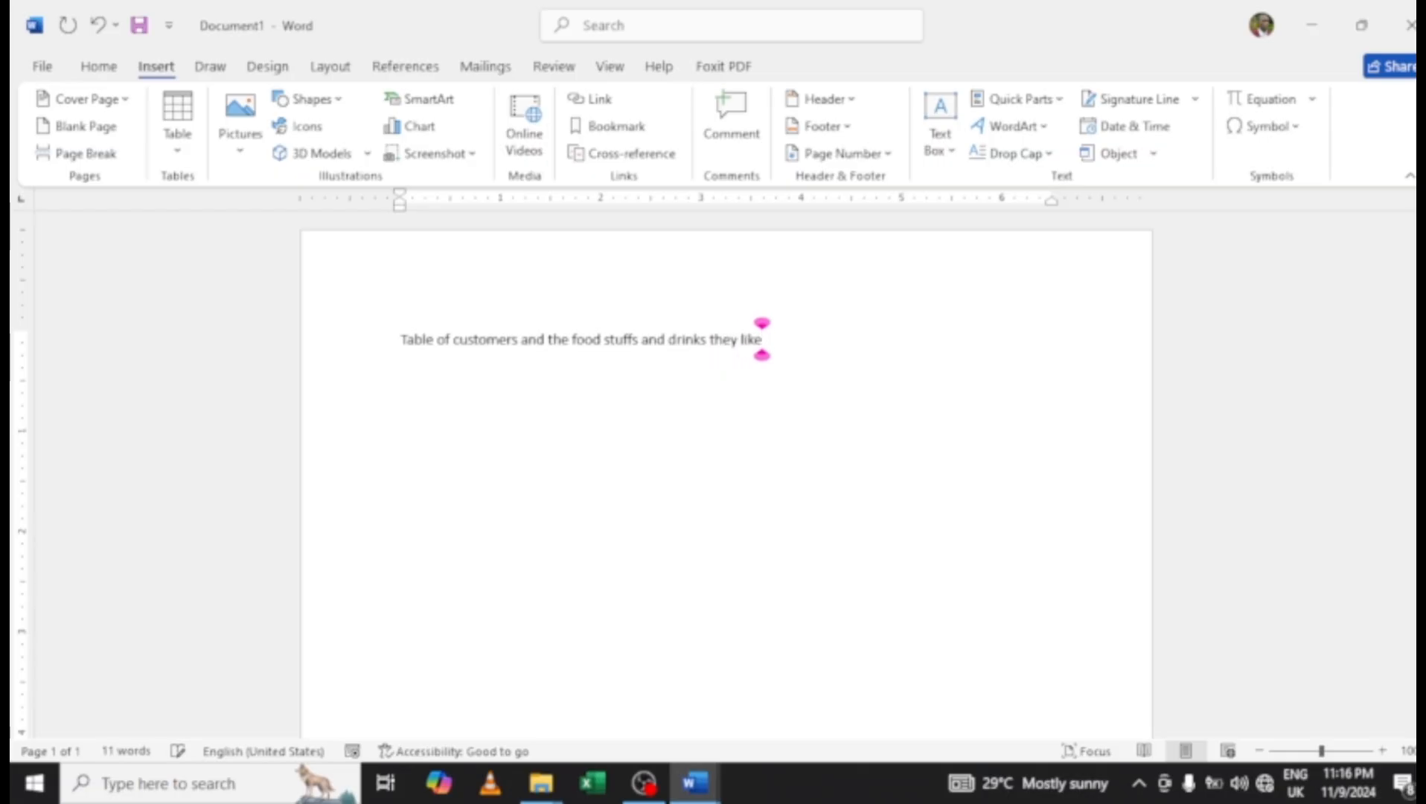
Insert a table of seven columns and four rows on a new line below the title.
key("Return")
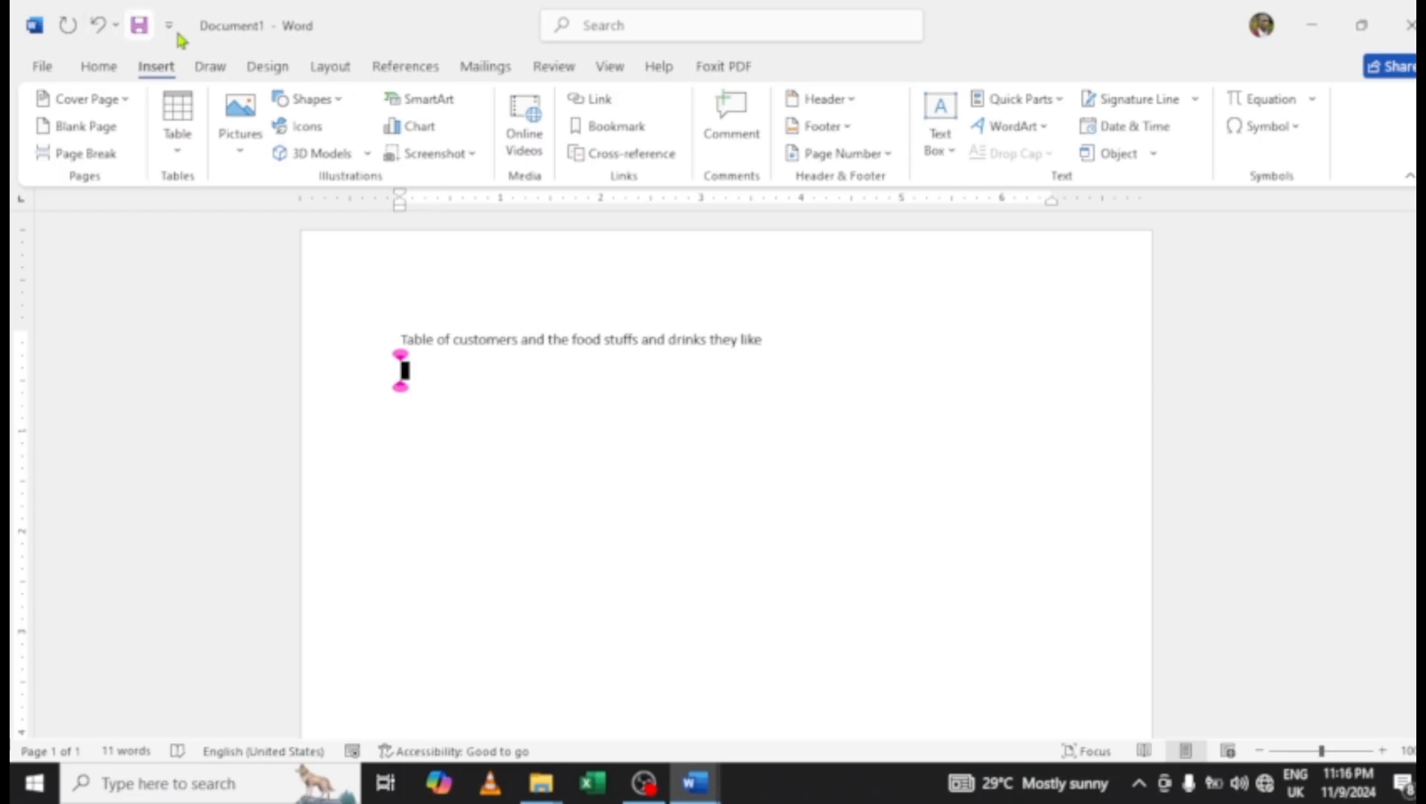
left_click(178, 122)
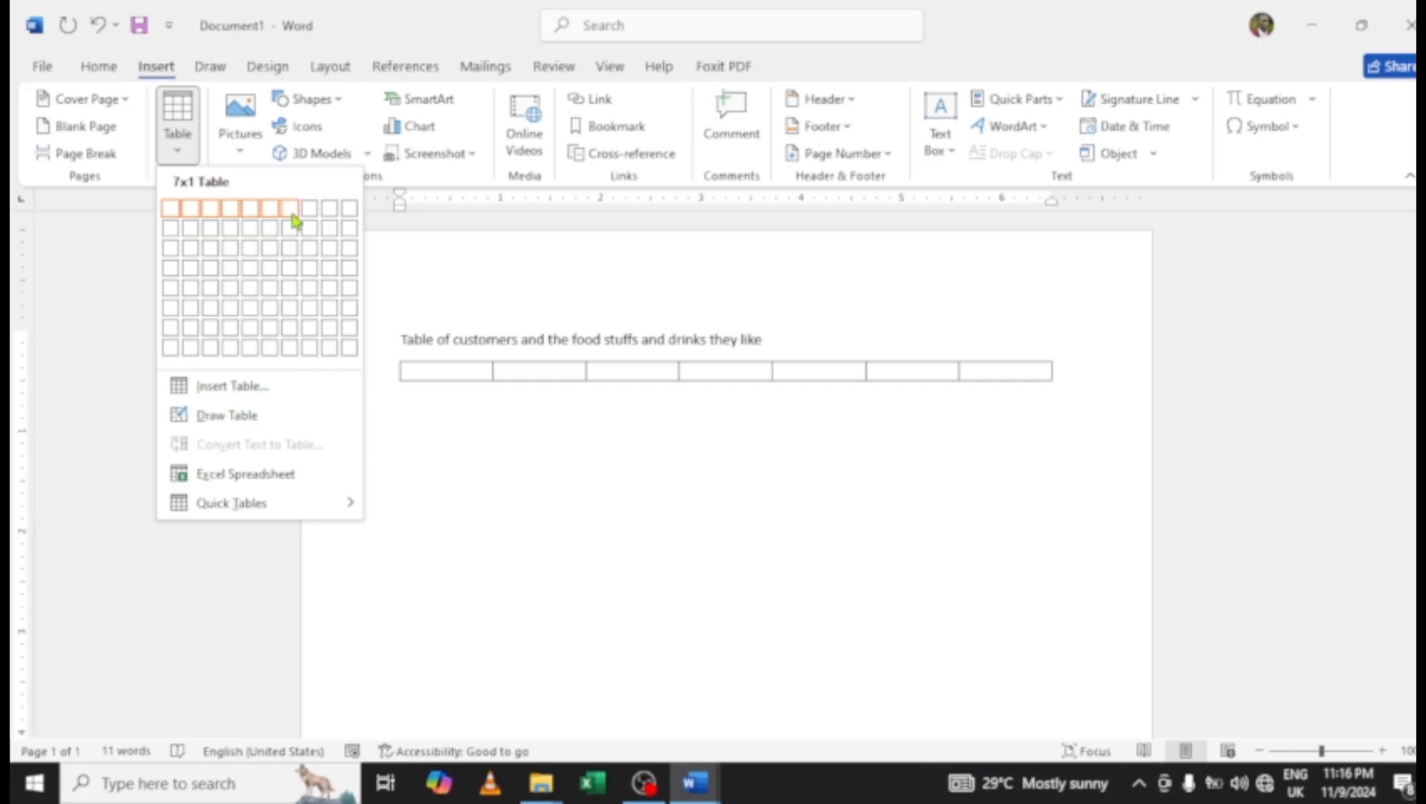
left_click(295, 267)
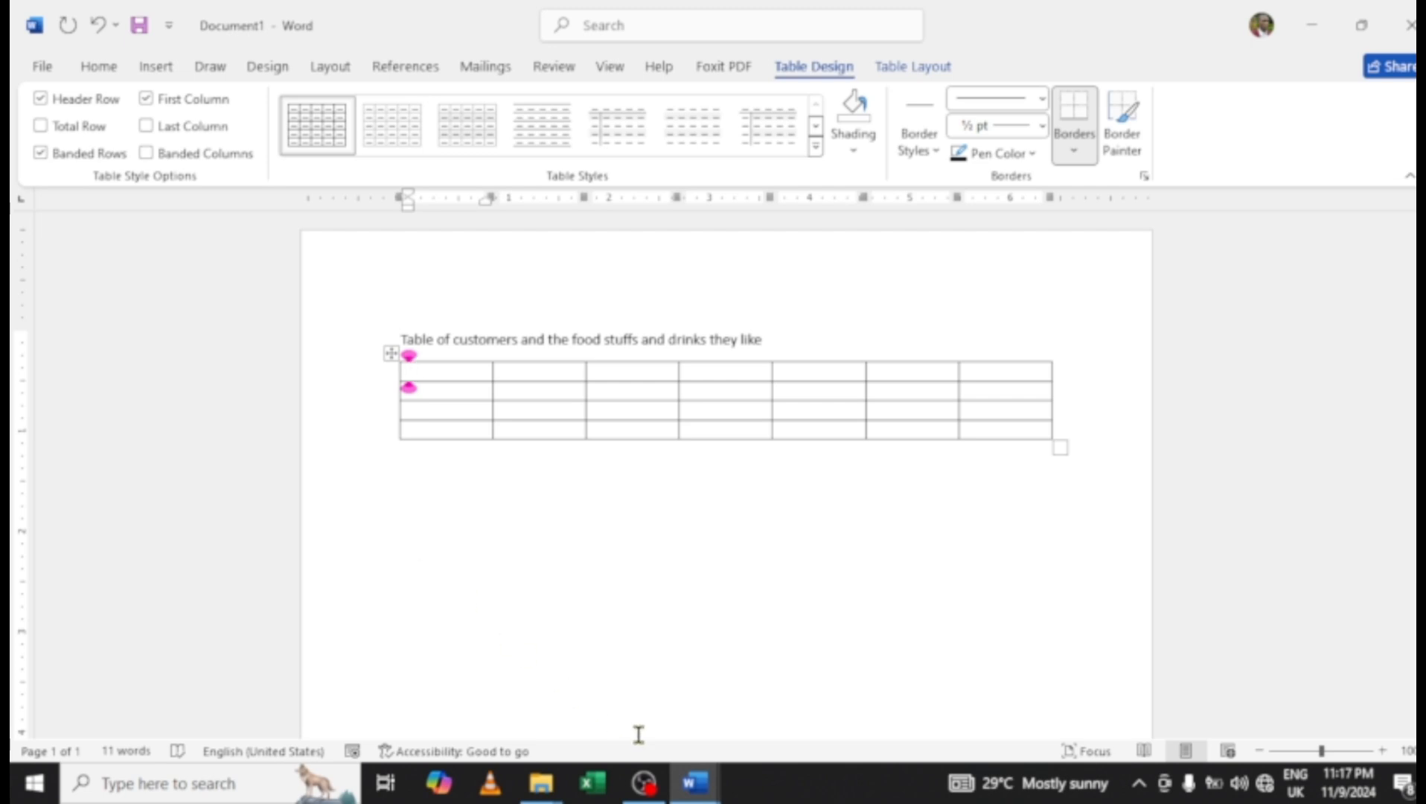
Check the exam paper's table, then enter the headings Region, Food and Drink in the first, second and last cells of Document1's header row.
left_click(687, 787)
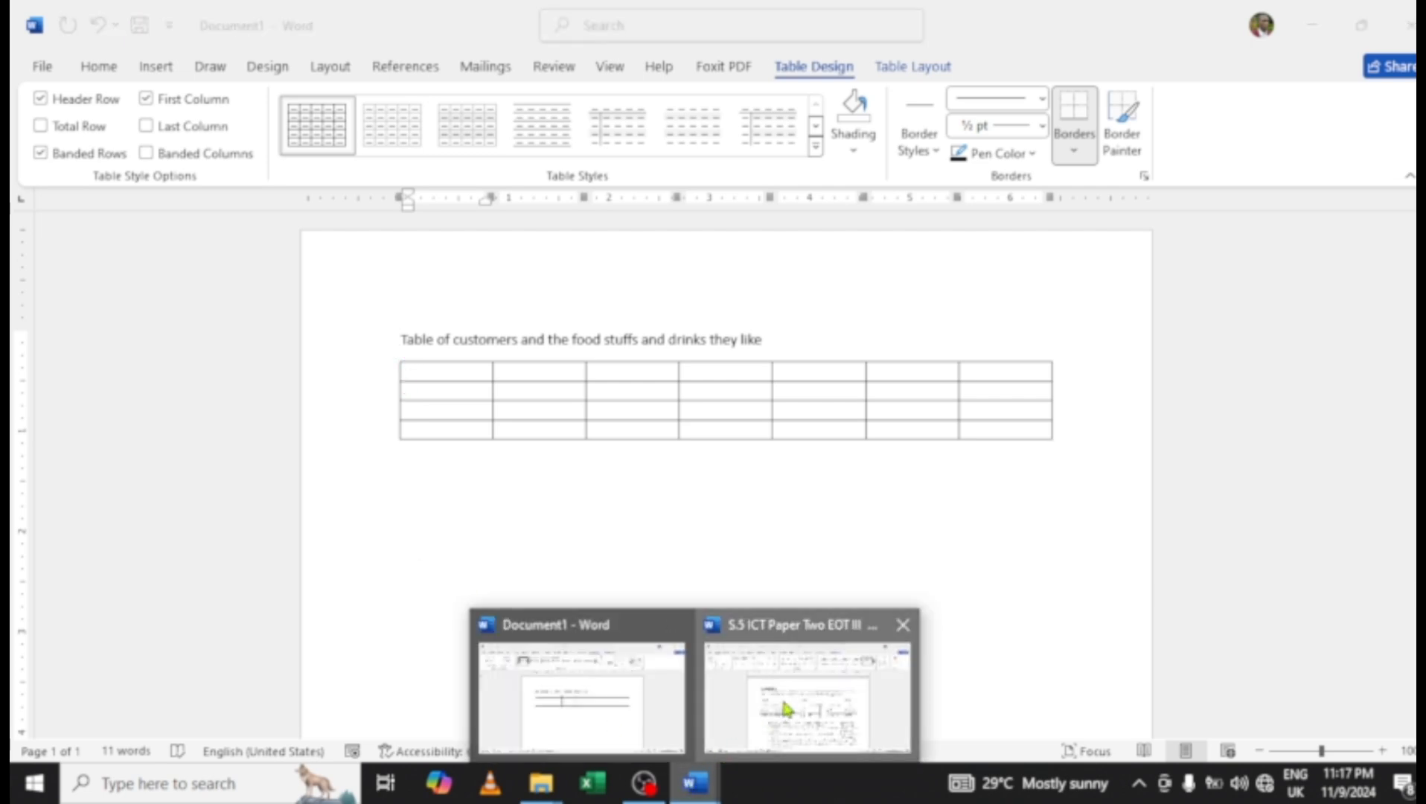
left_click(782, 699)
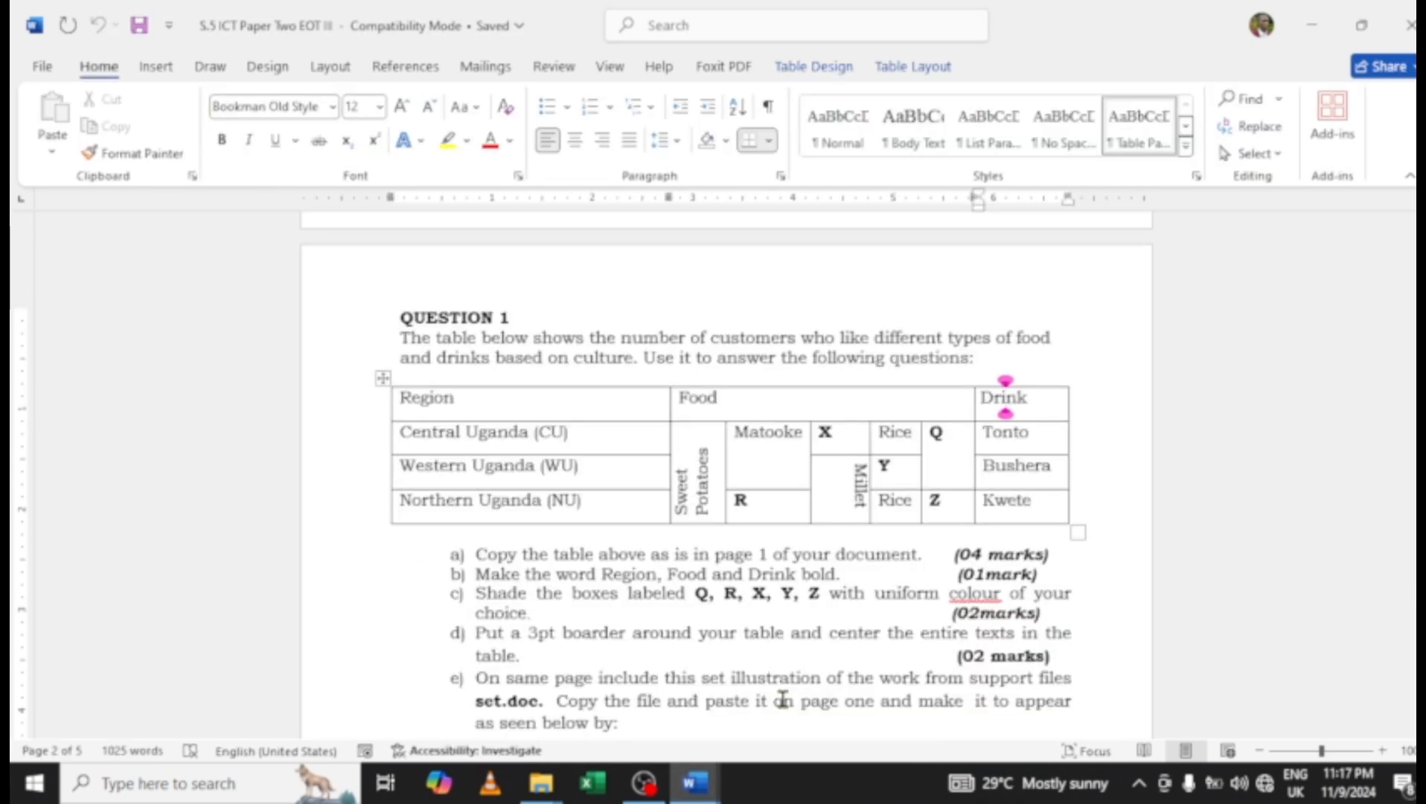
mouse_move(702, 797)
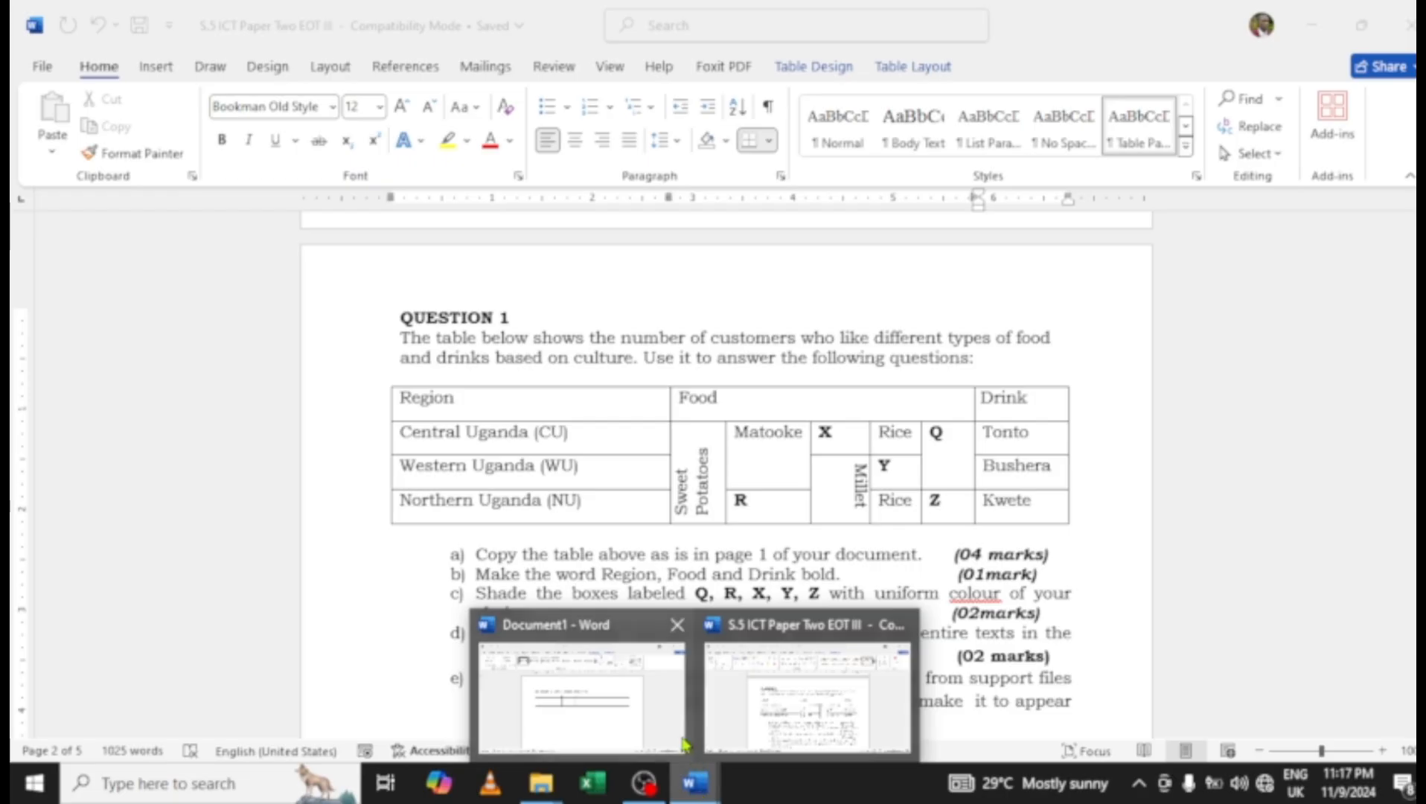
left_click(614, 709)
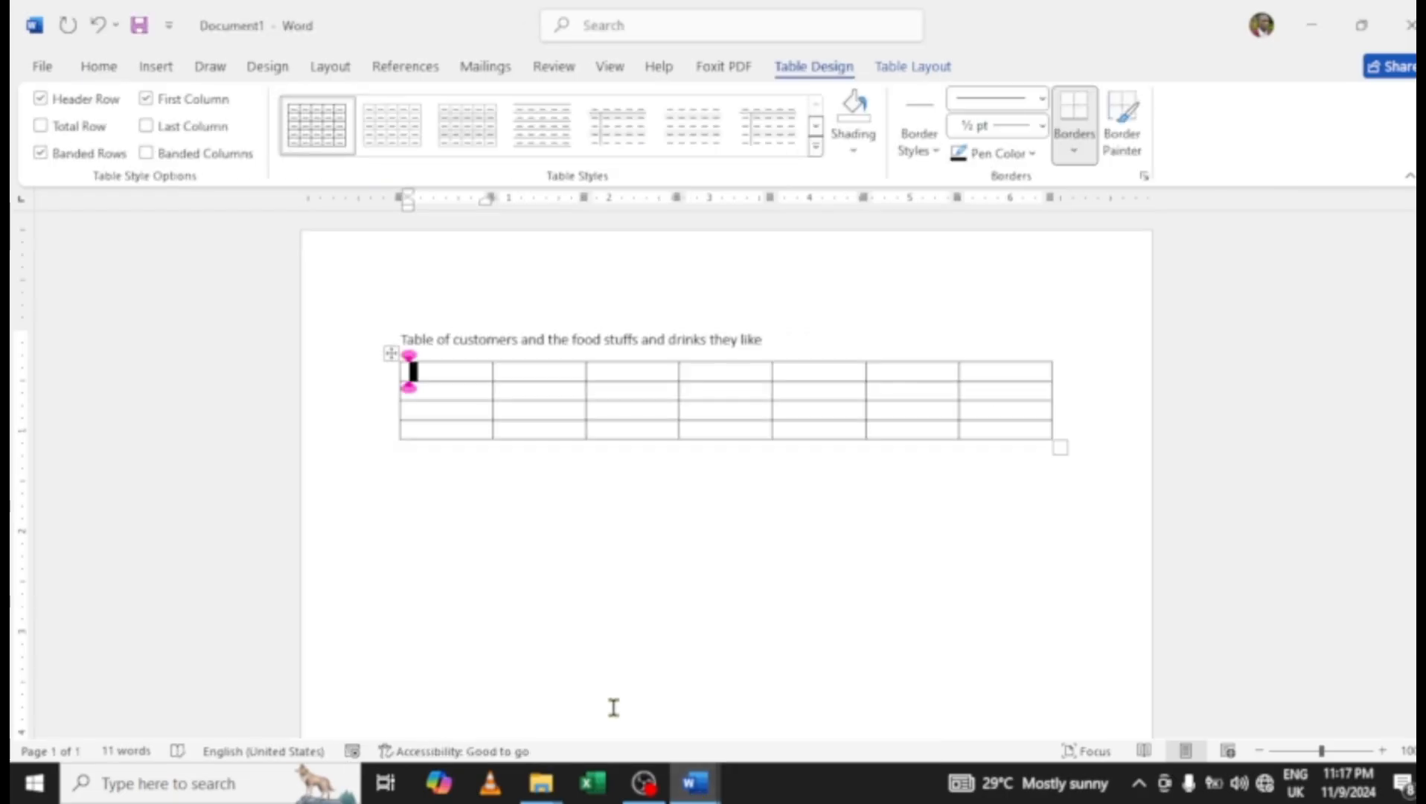
type("Region")
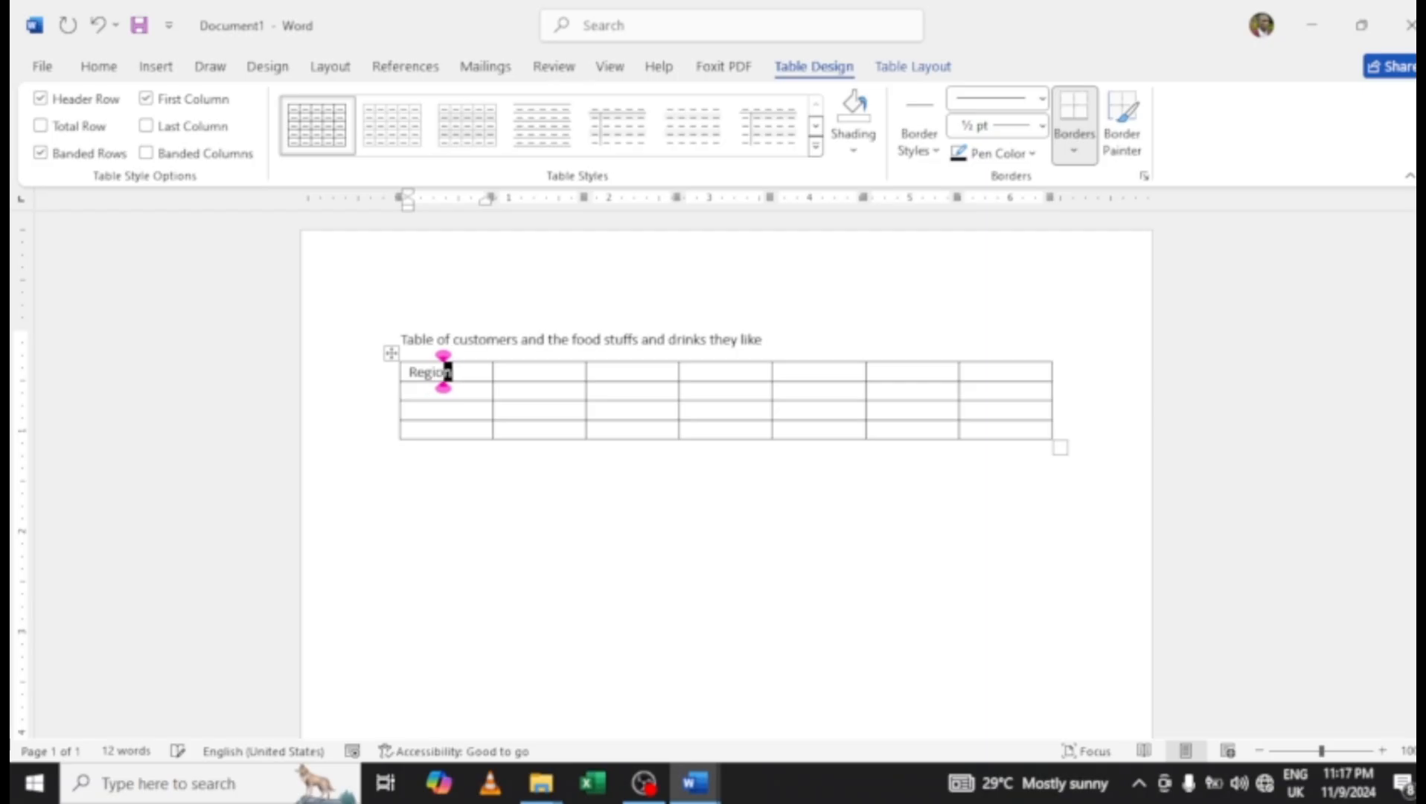
key("Tab")
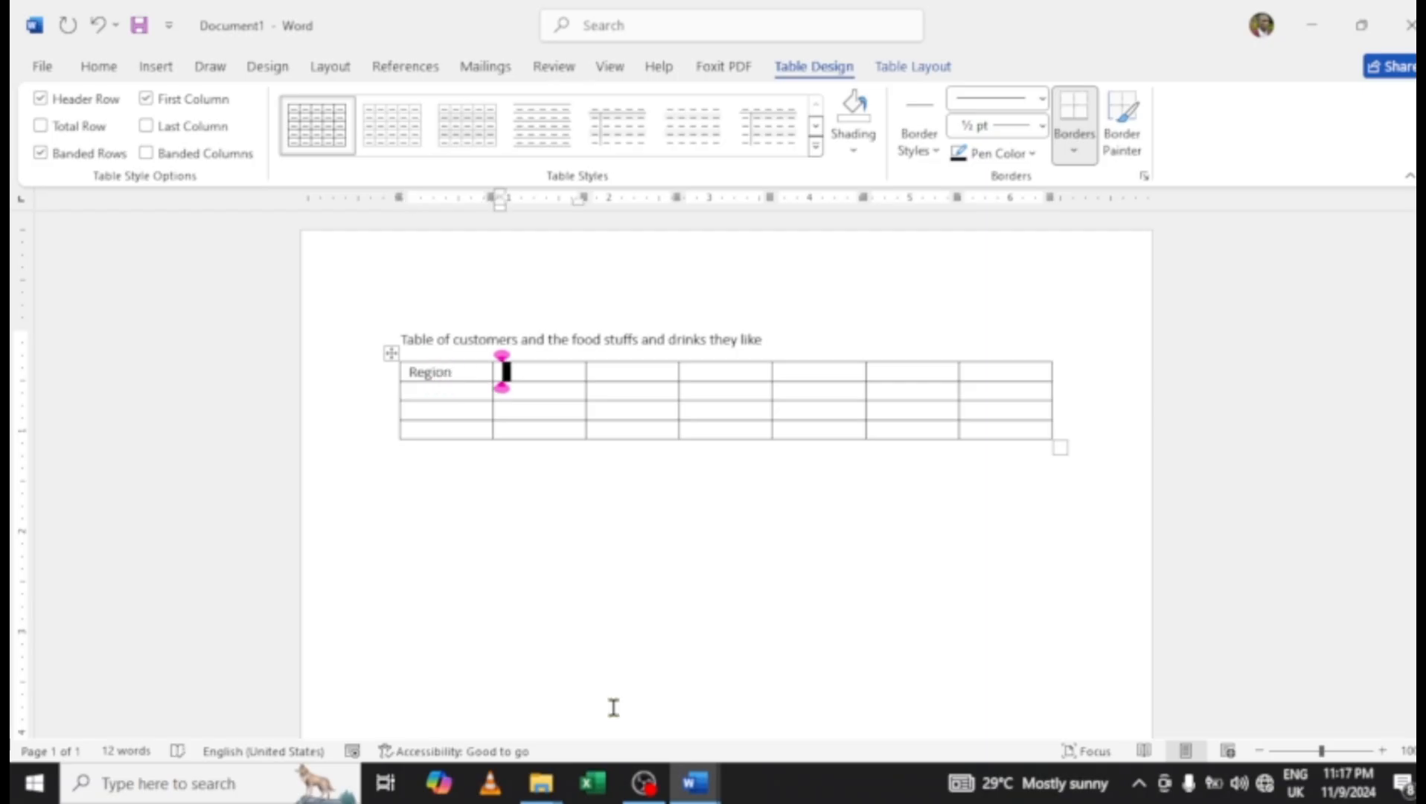
type("Food")
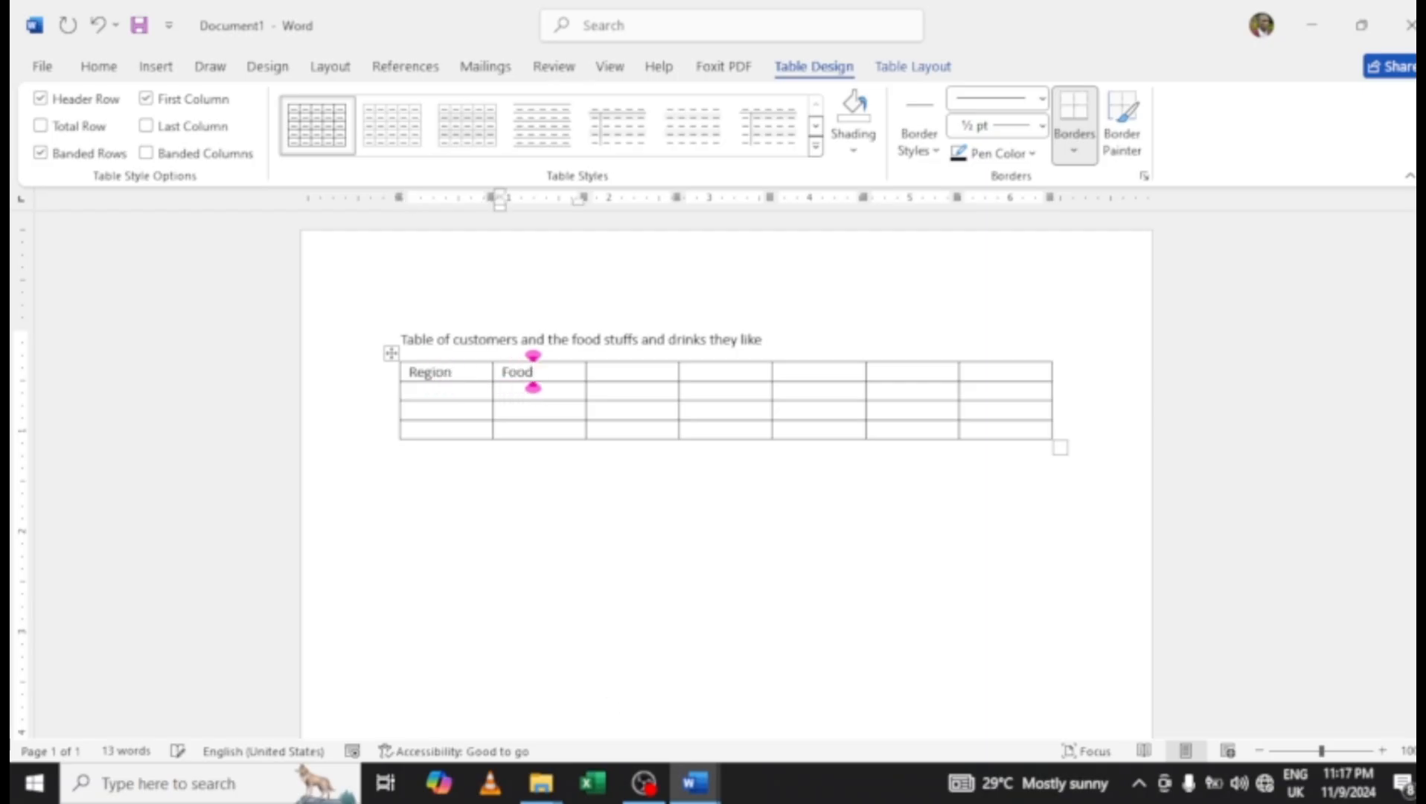
key("Tab")
key("Tab")
key("Tab")
key("Tab")
key("Tab")
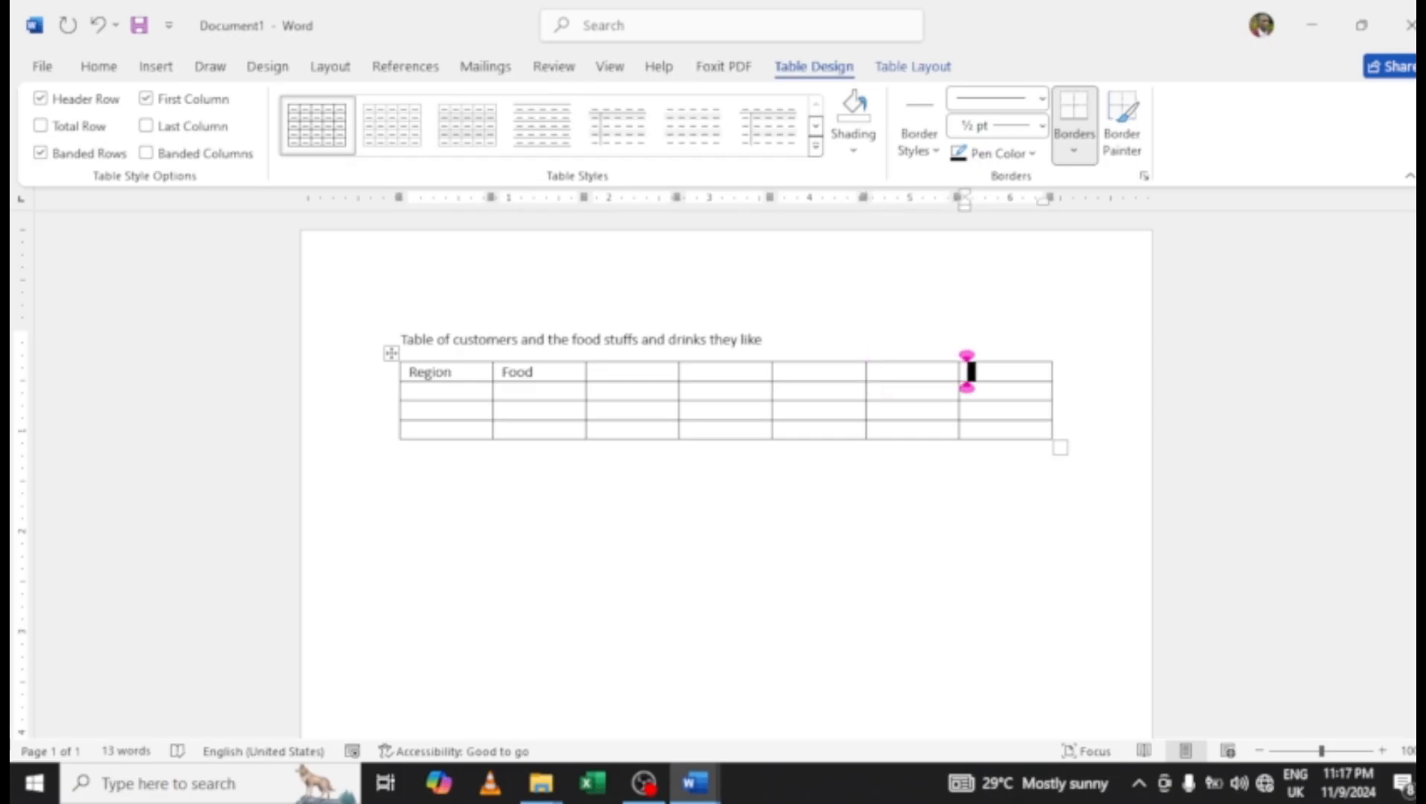
type("Drin")
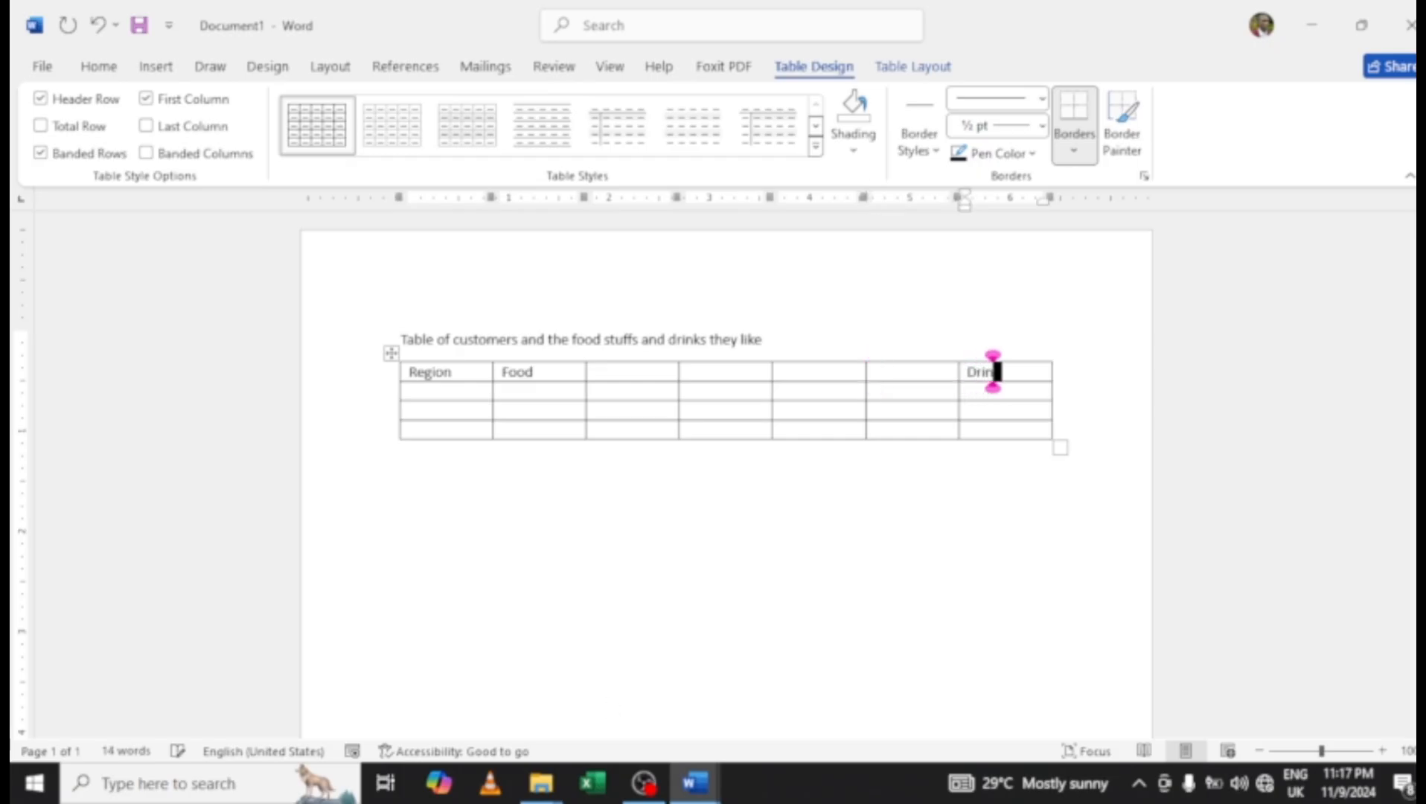
type("ks")
key("BackSpace")
Merge the Food heading cell with the four empty header cells between it and Drink.
left_click_drag(618, 355, 871, 370)
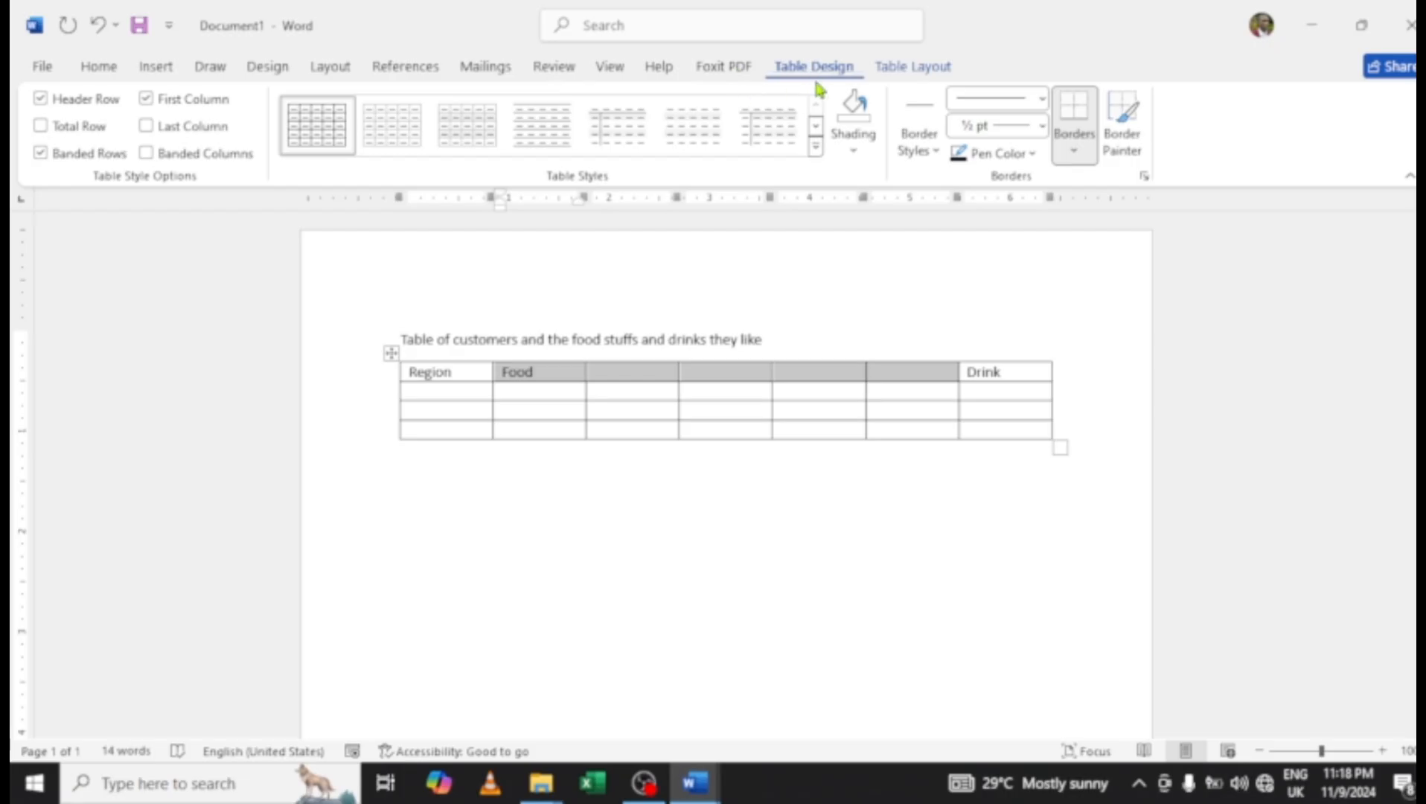
left_click(902, 68)
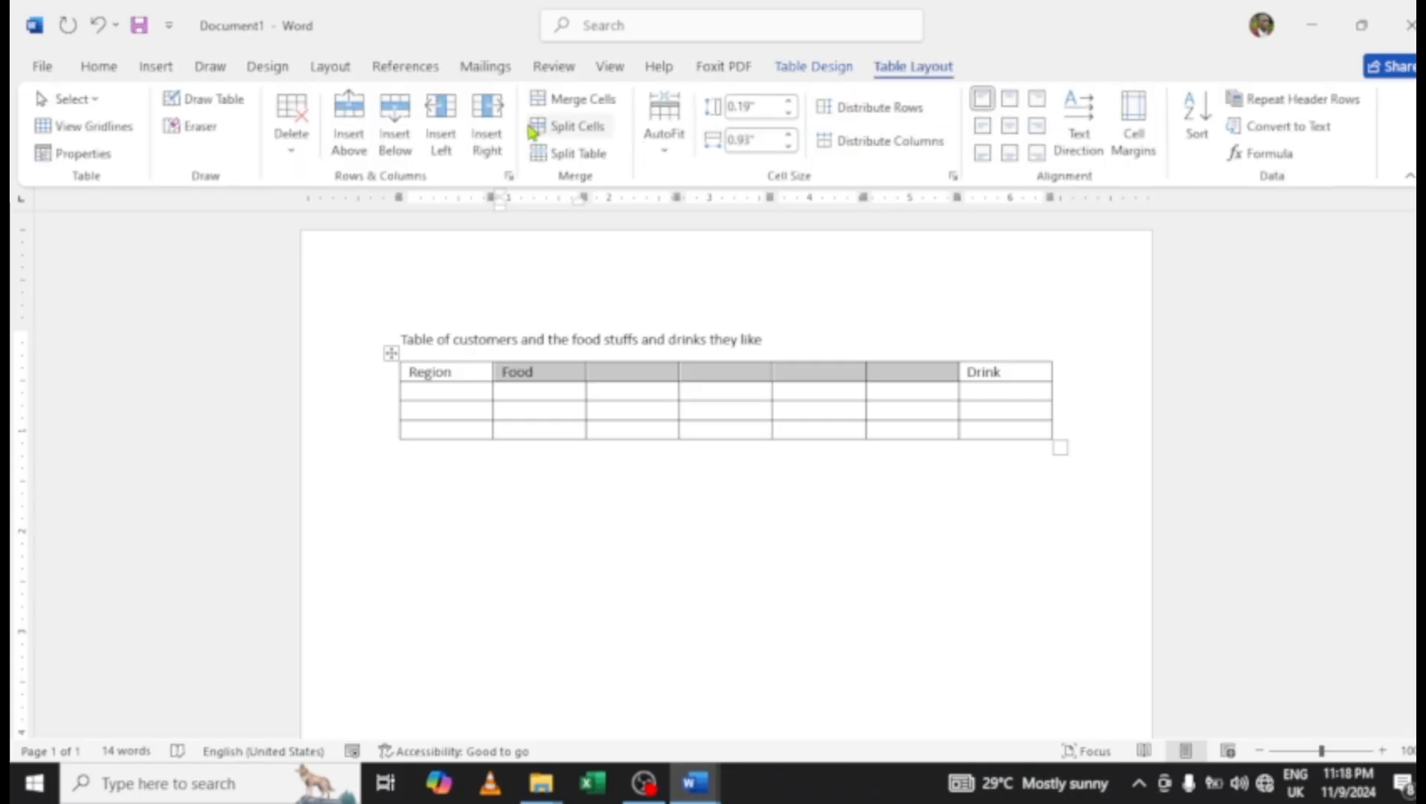
left_click(571, 102)
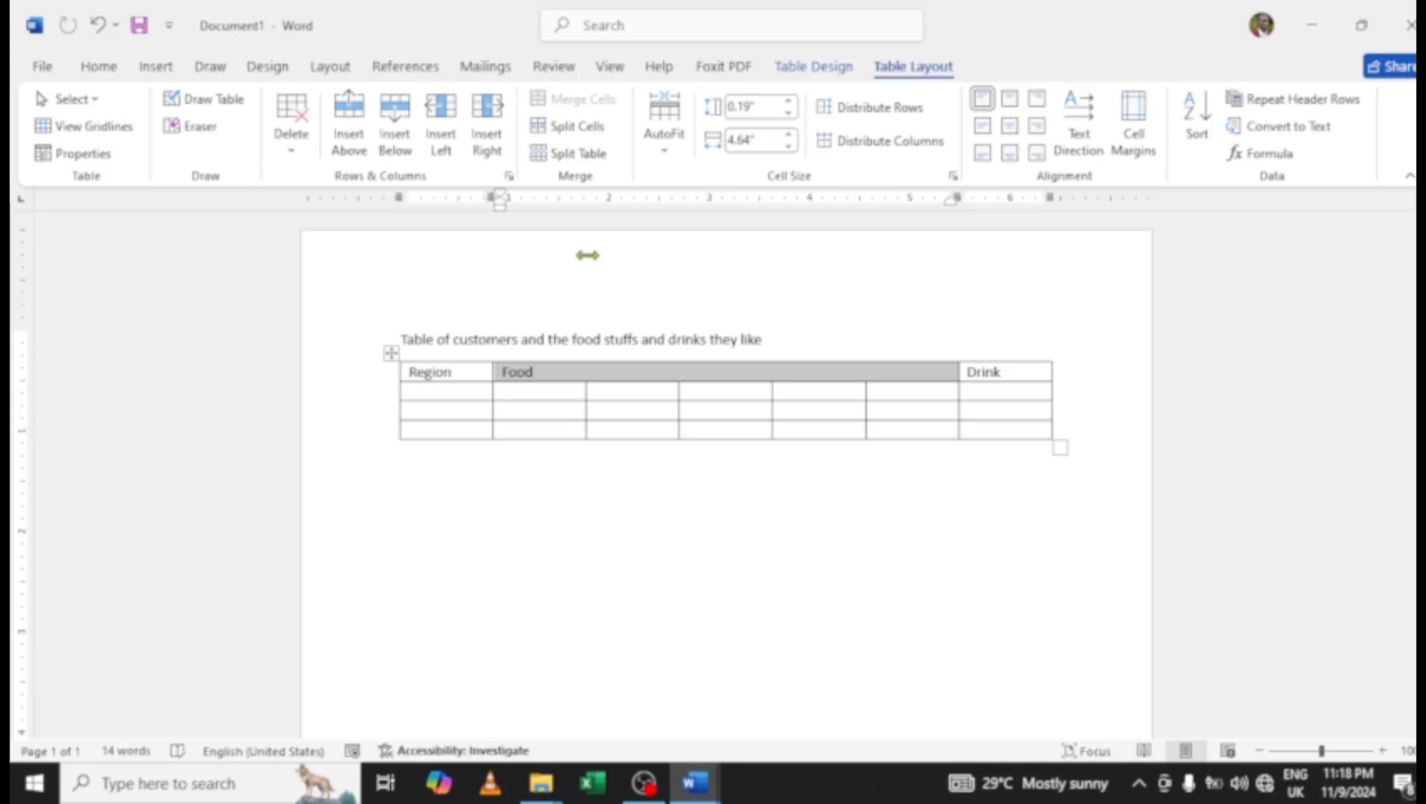
Enter "Central Uganda(CU)" in the cell directly below the Region heading.
left_click(413, 390)
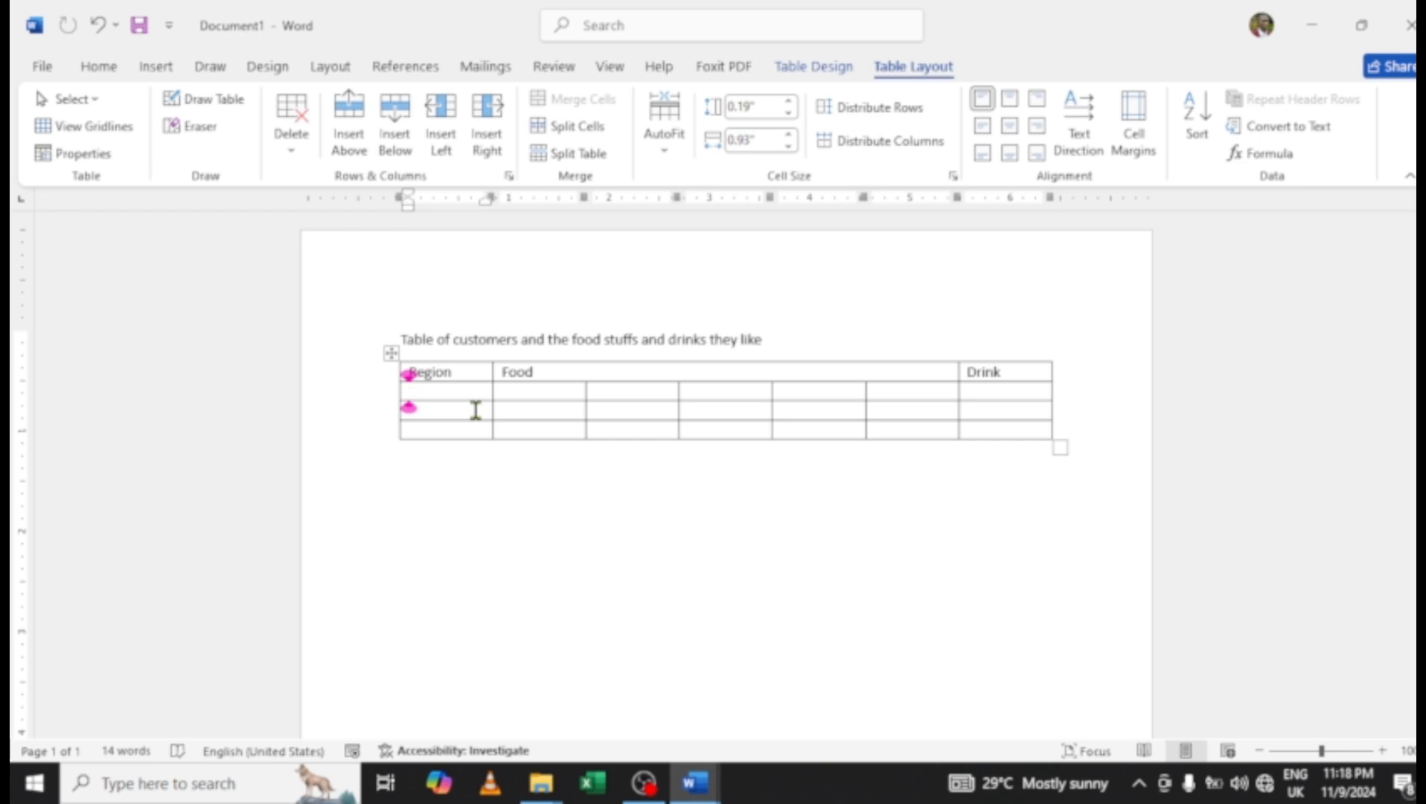
type("Ce")
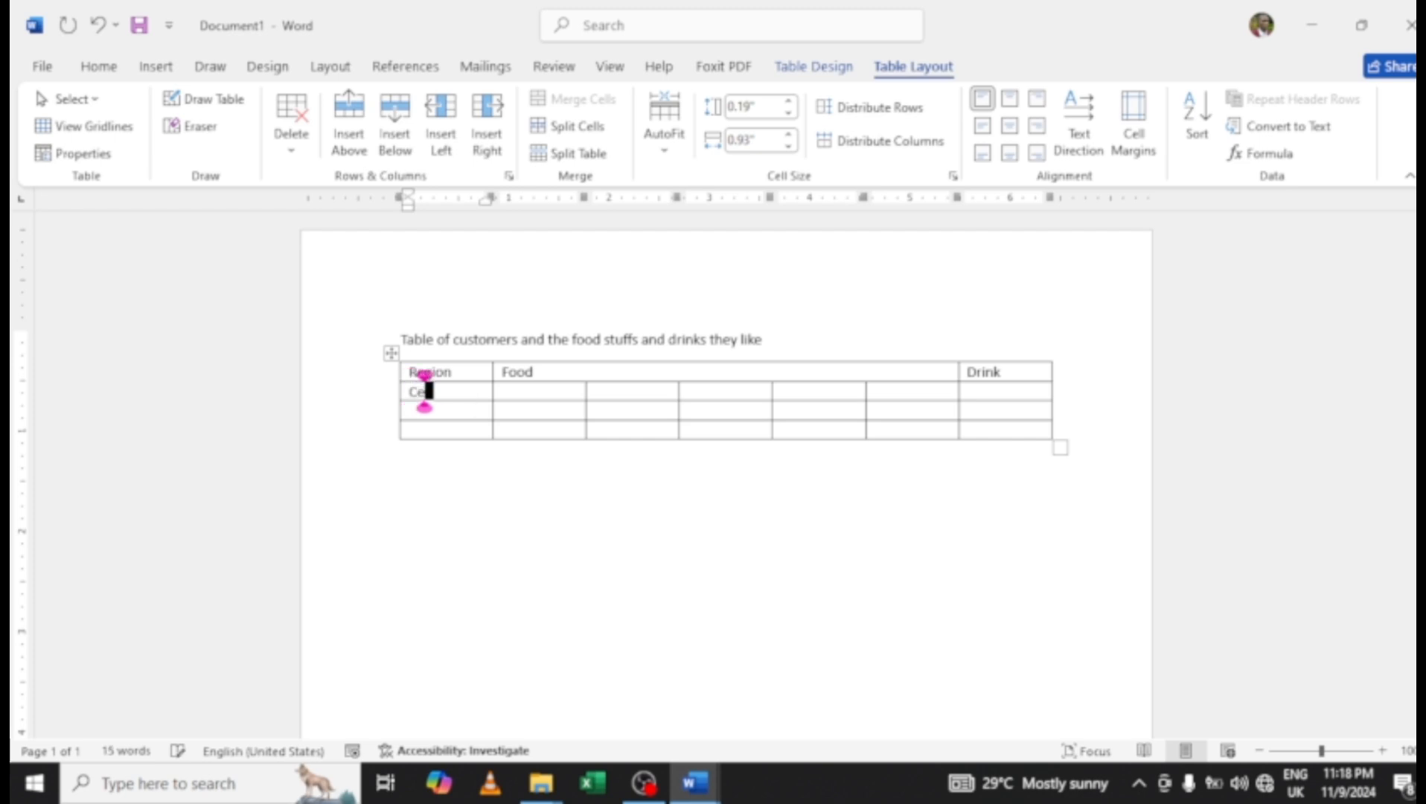
type("ntral ")
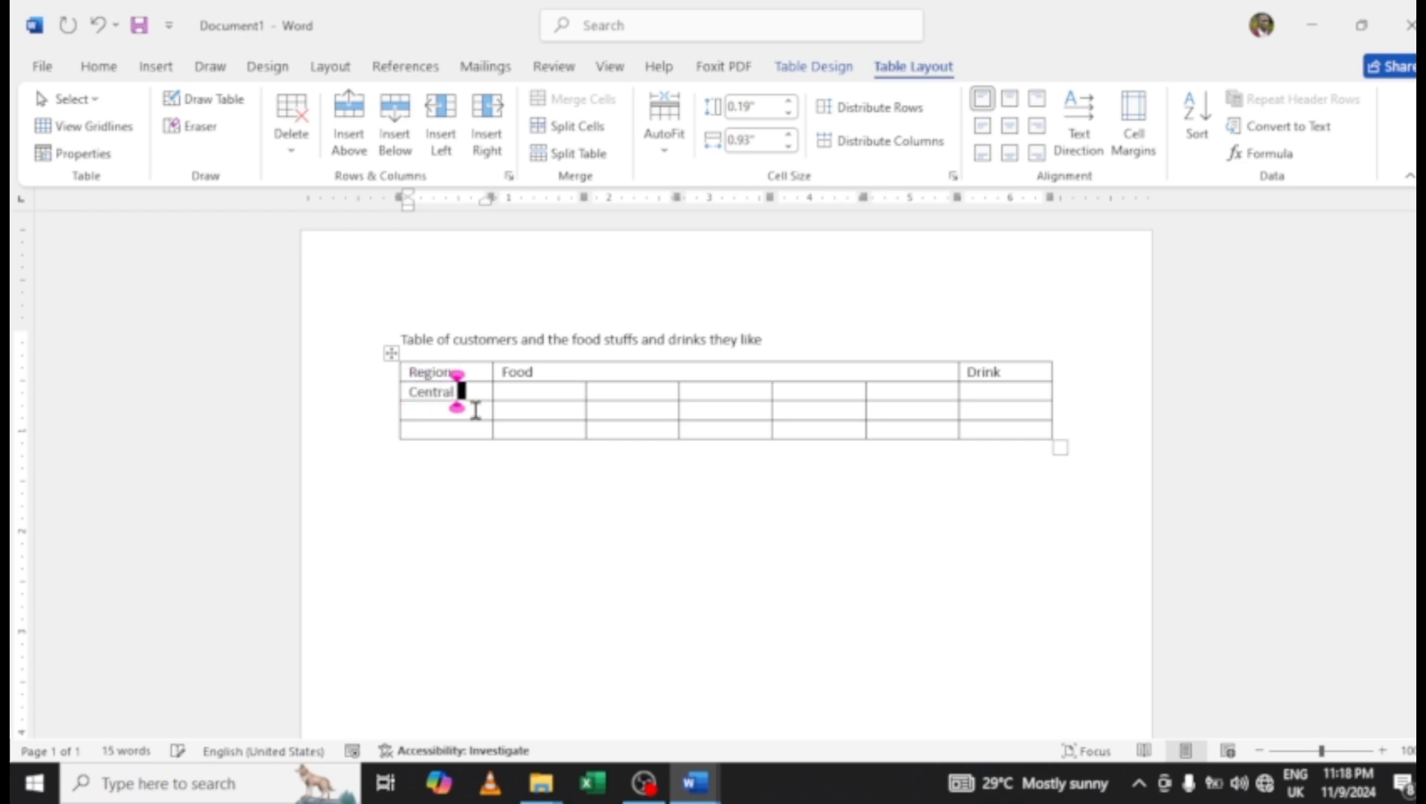
type("Uganda")
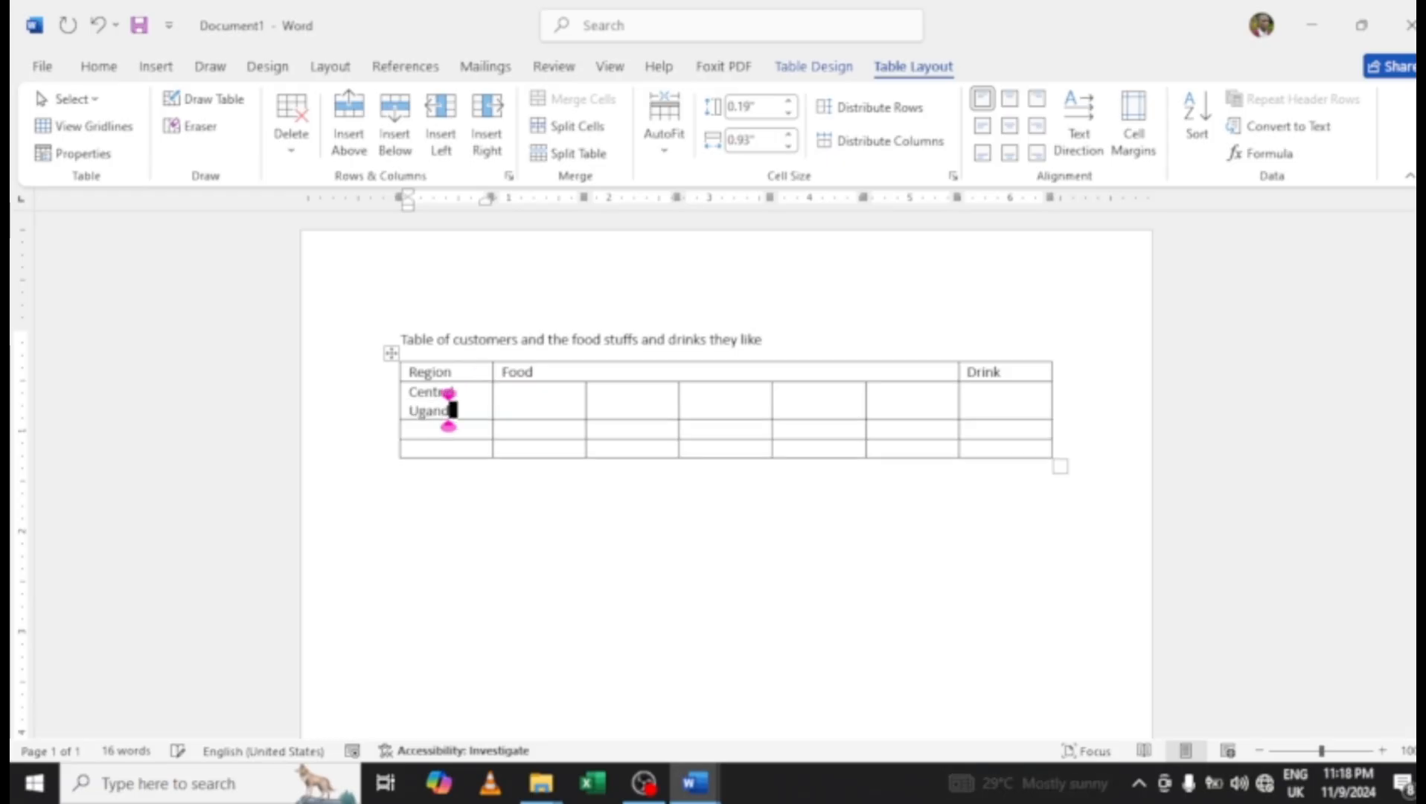
type("(C")
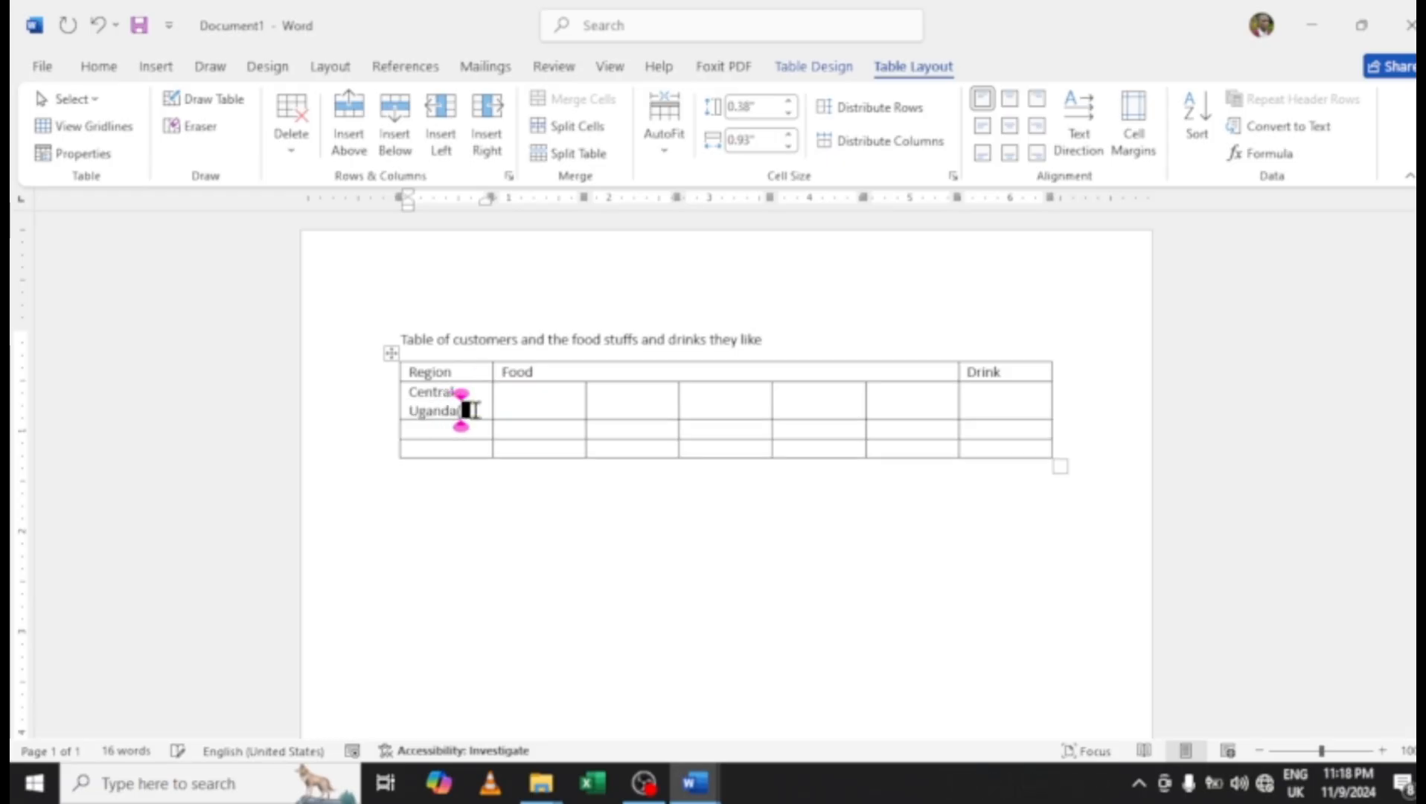
type("U)")
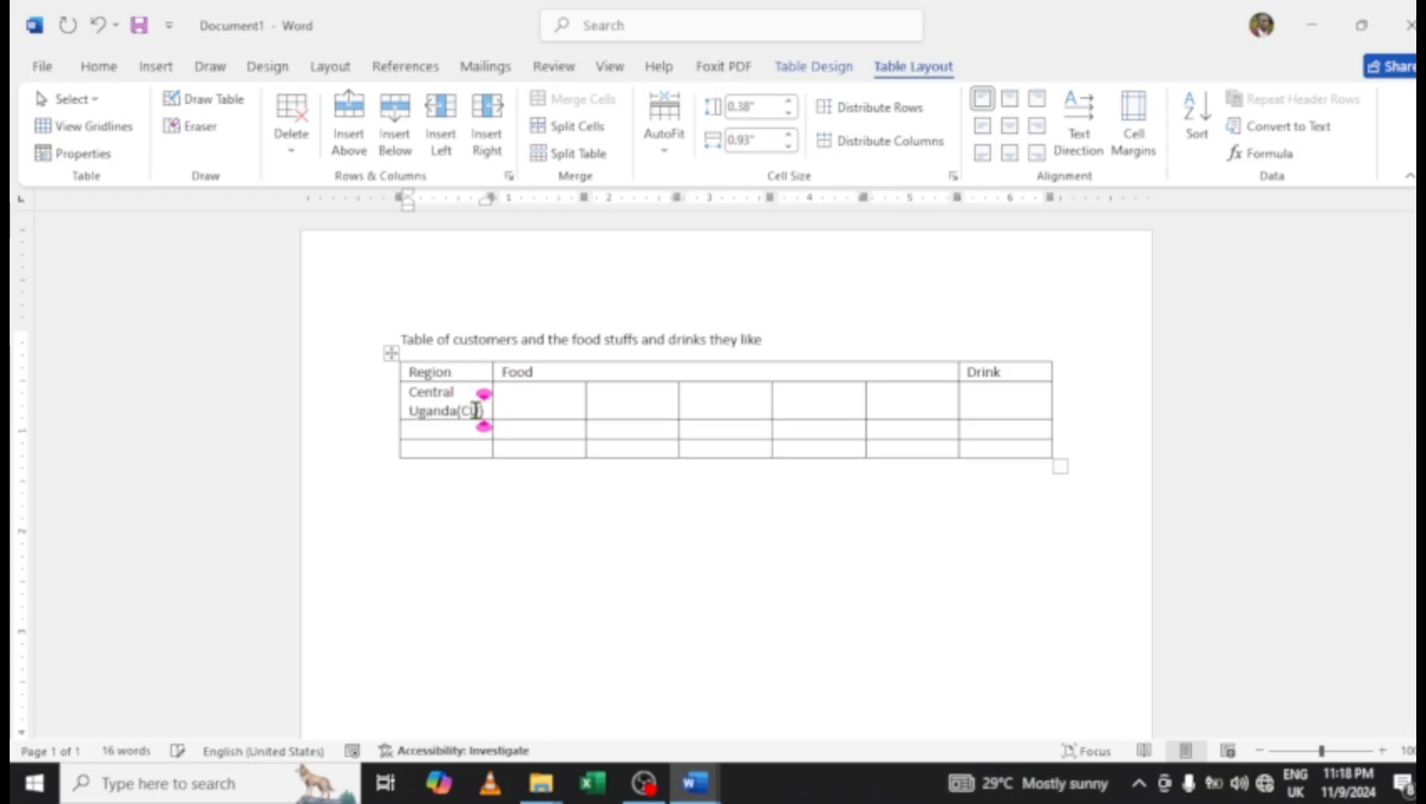
Enter "Western Uganda(WU)" as the second region, in the third row of the Region column.
key("Down")
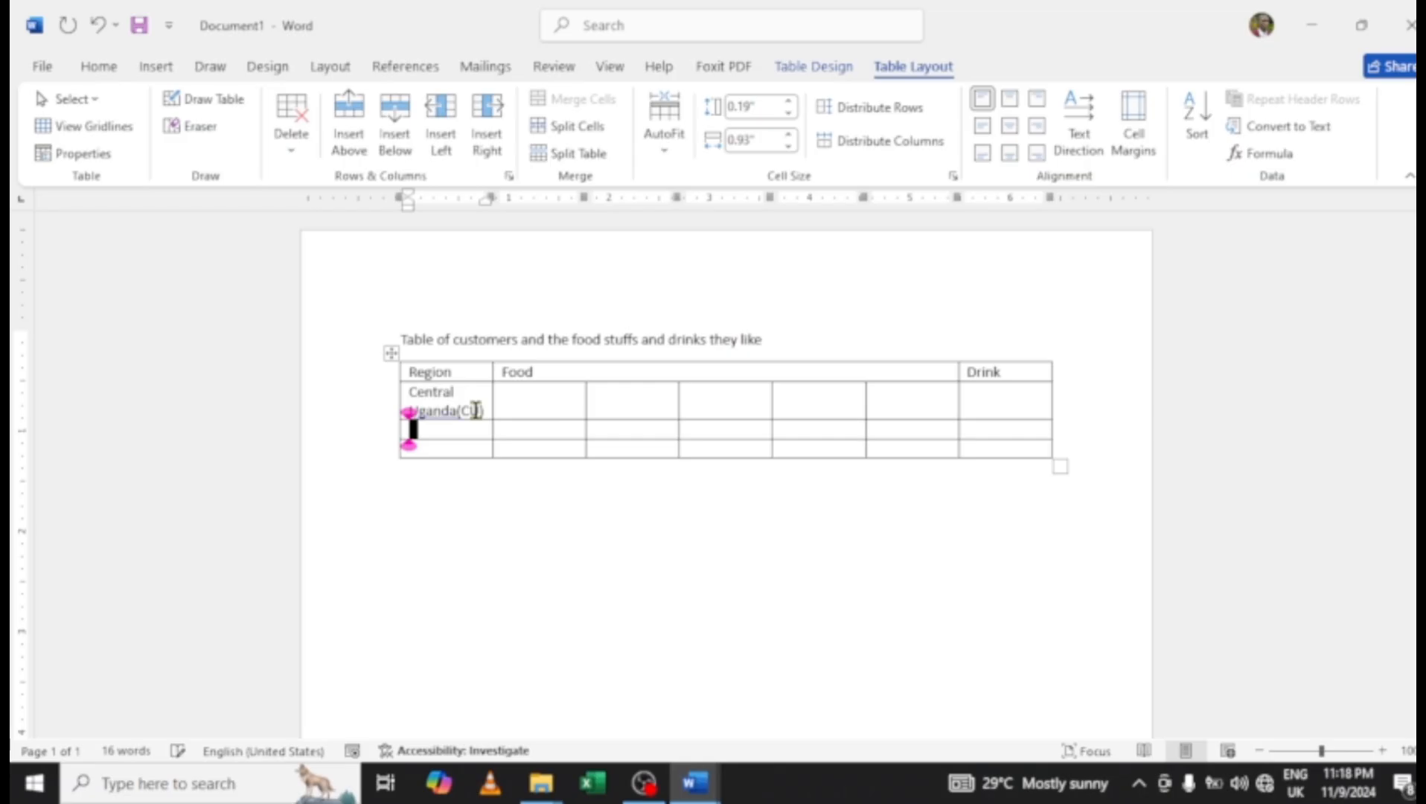
type("wESTE")
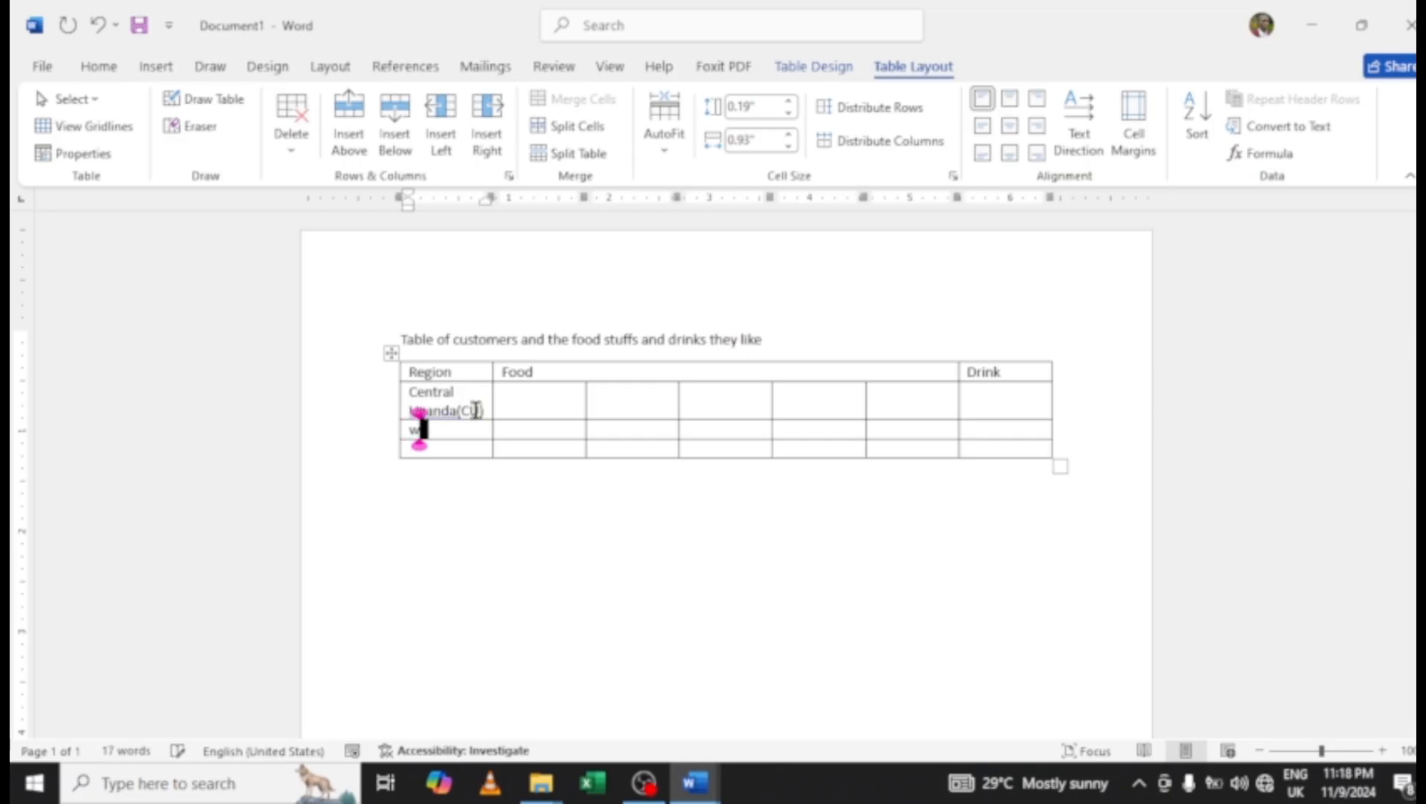
type("RN Ug")
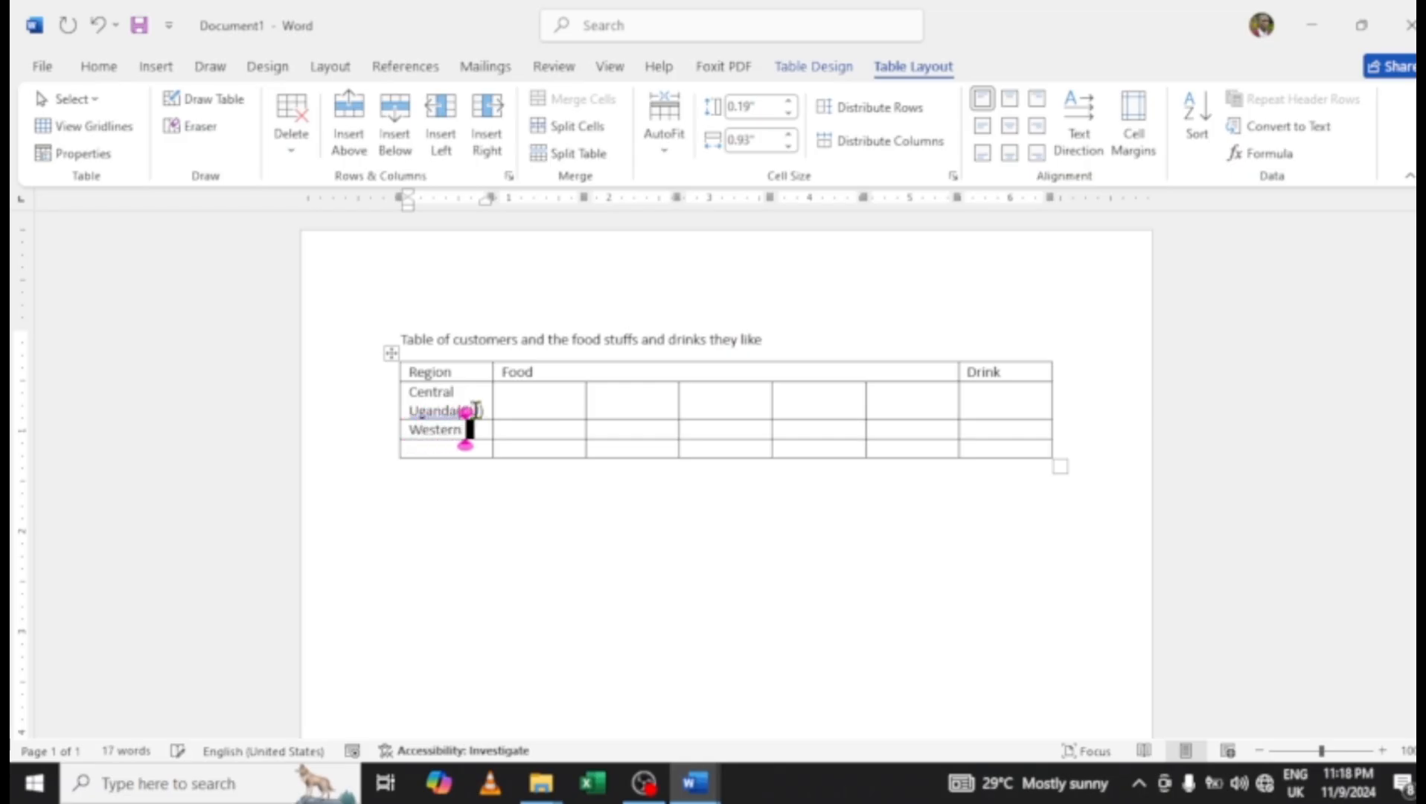
type("anda")
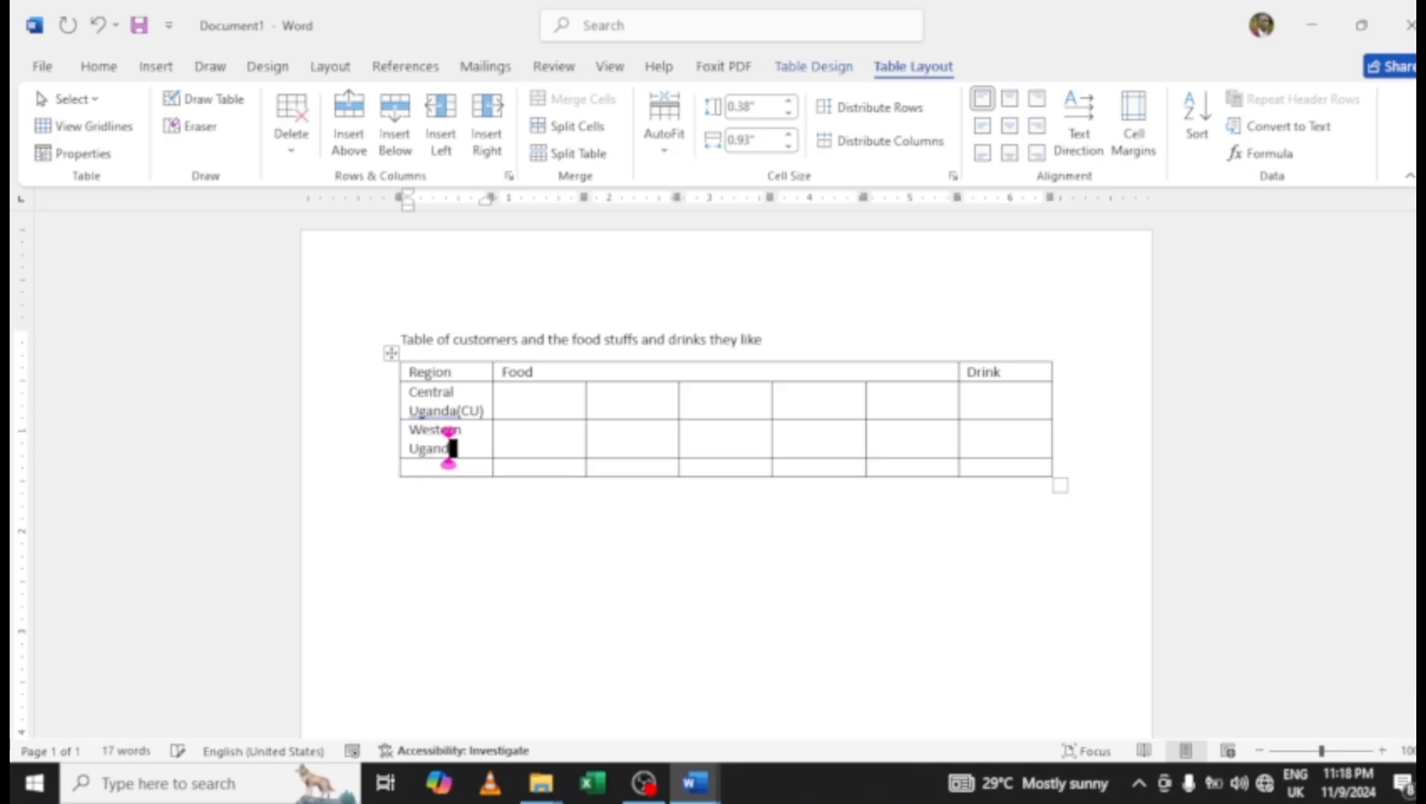
type("(")
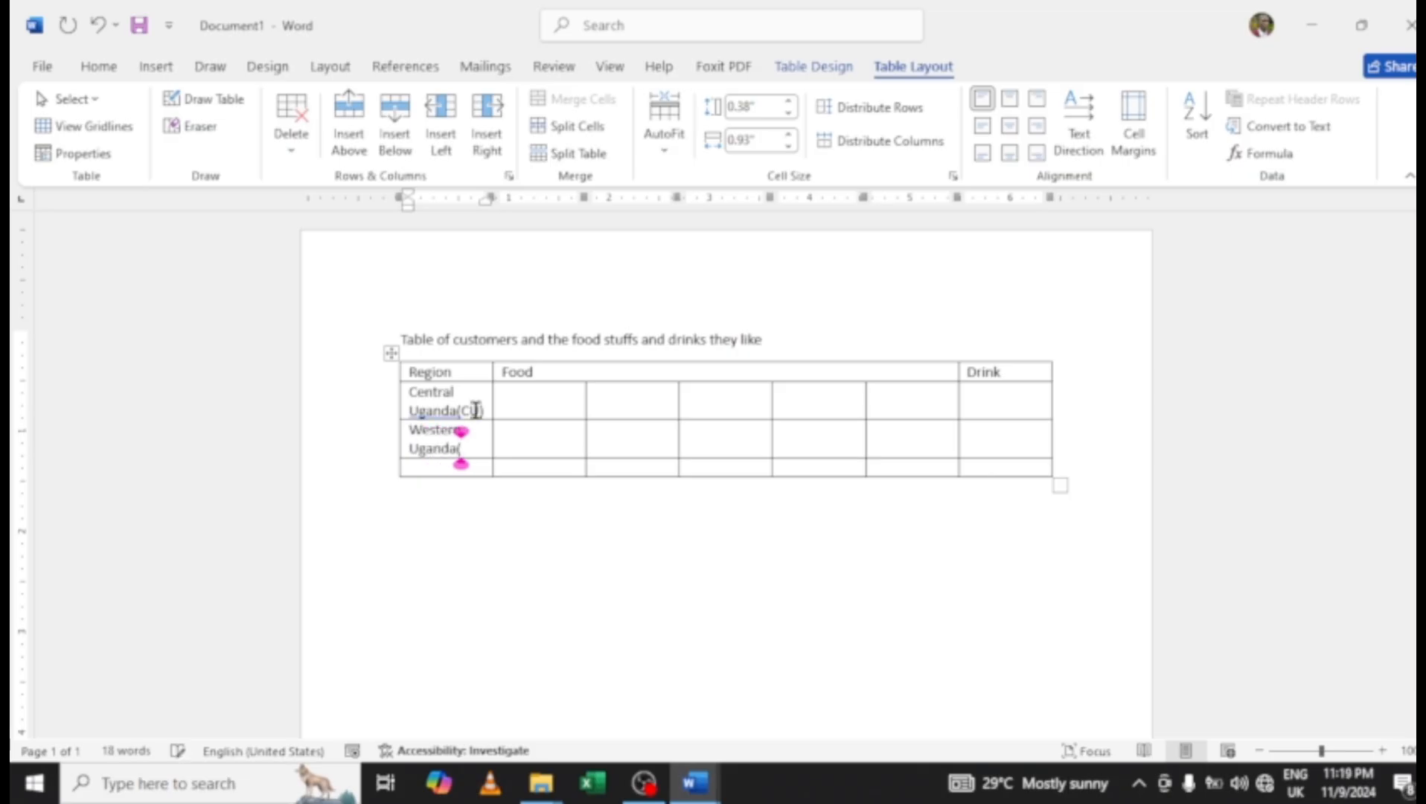
type("W")
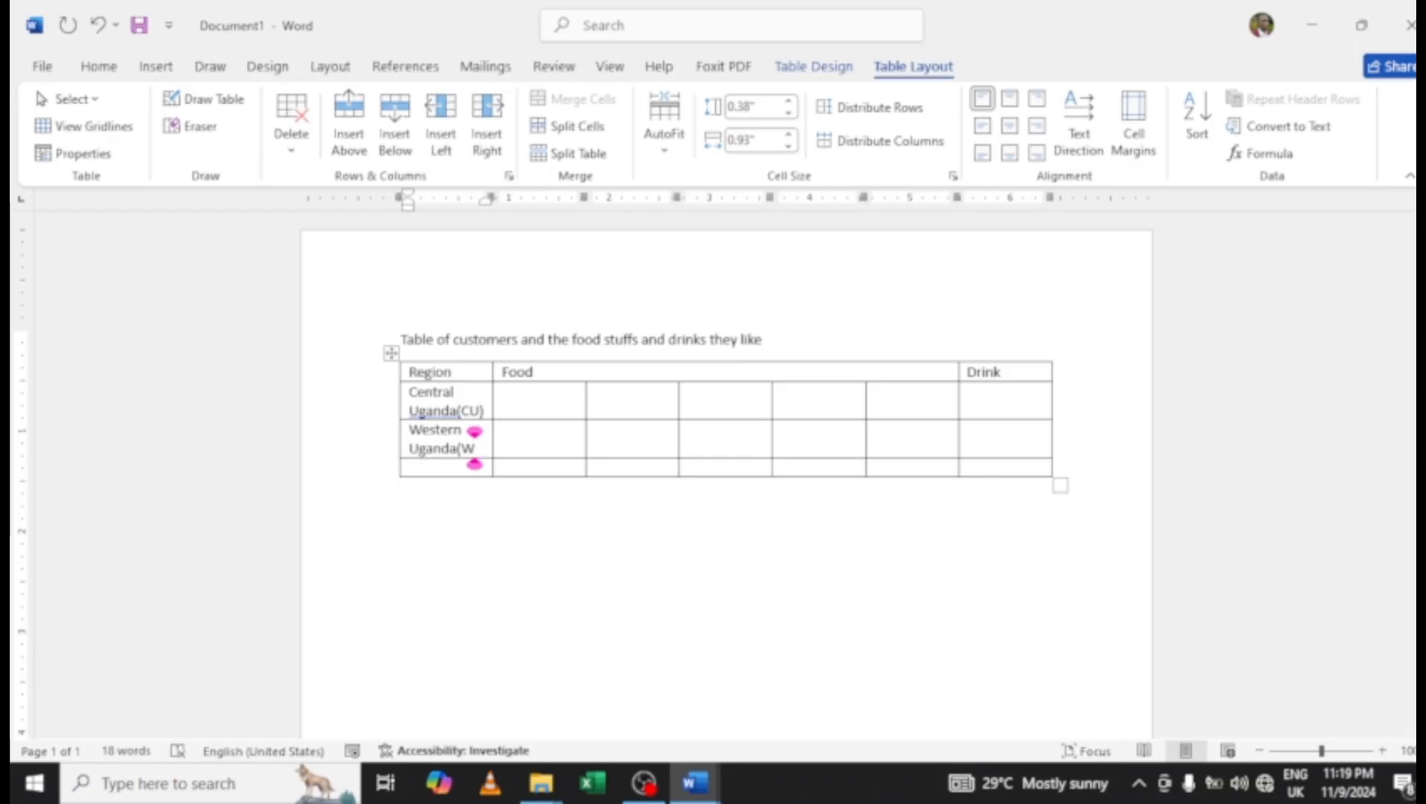
type("U)")
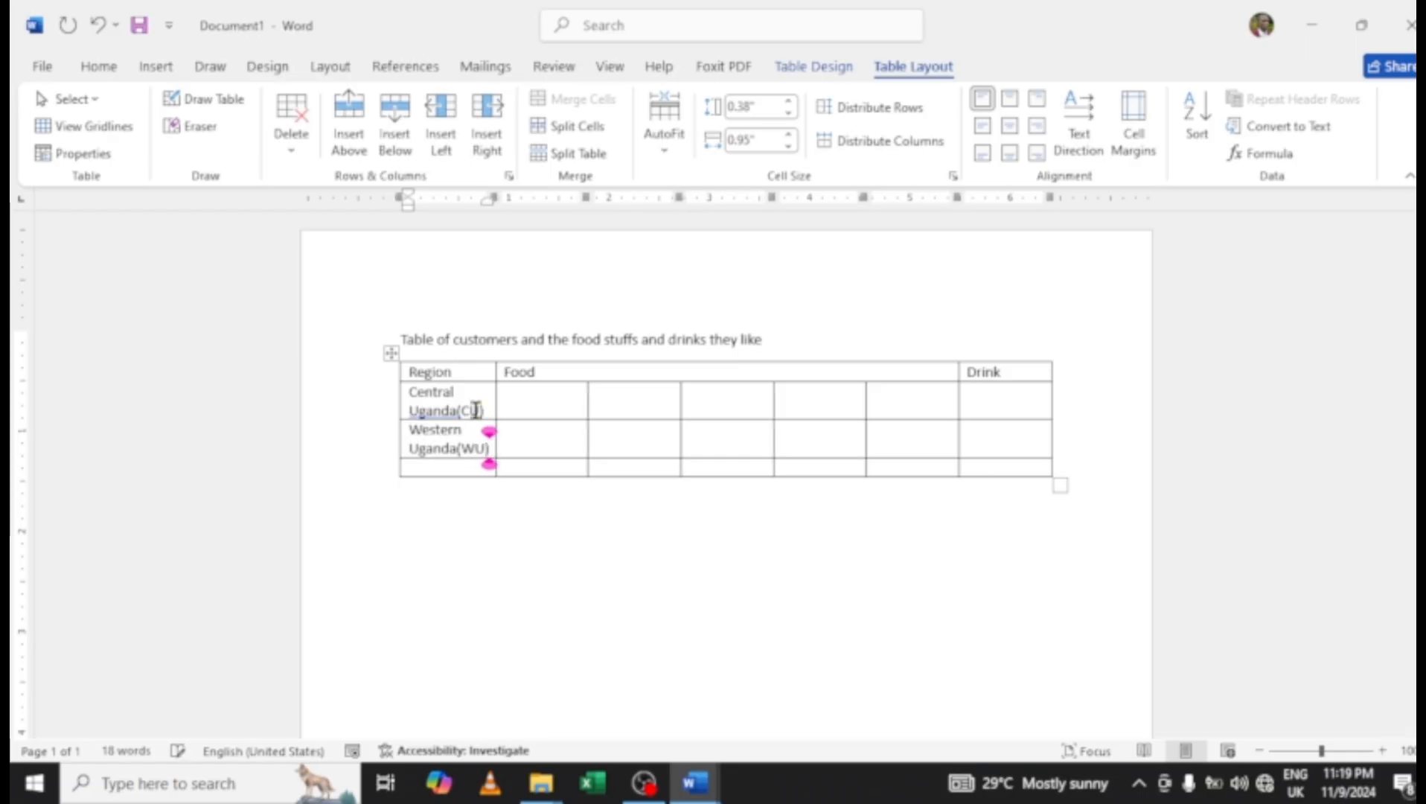
Enter "Northern Uganda(NU)" as the third region, in the last row of the Region column.
key("Down")
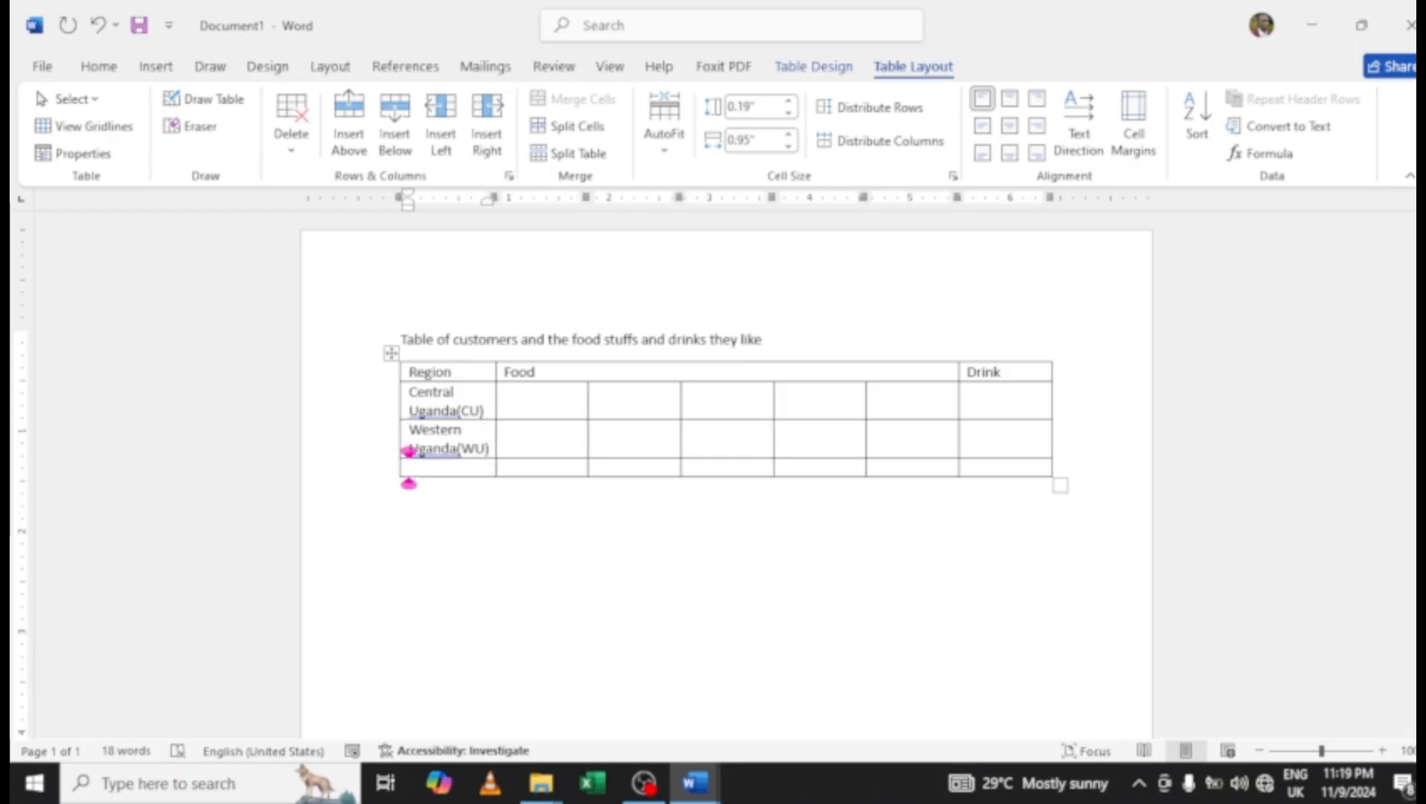
type("nORTH")
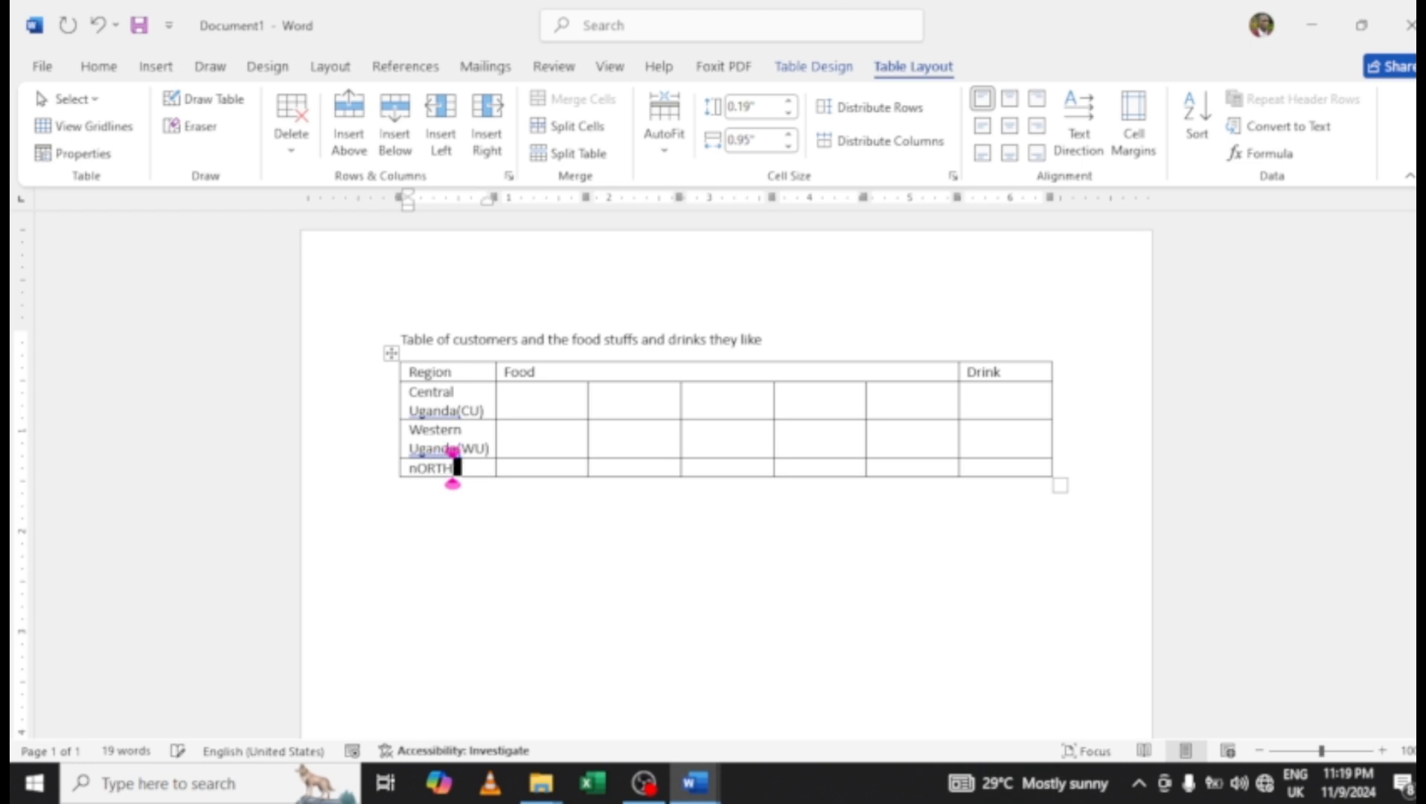
type("ERN U")
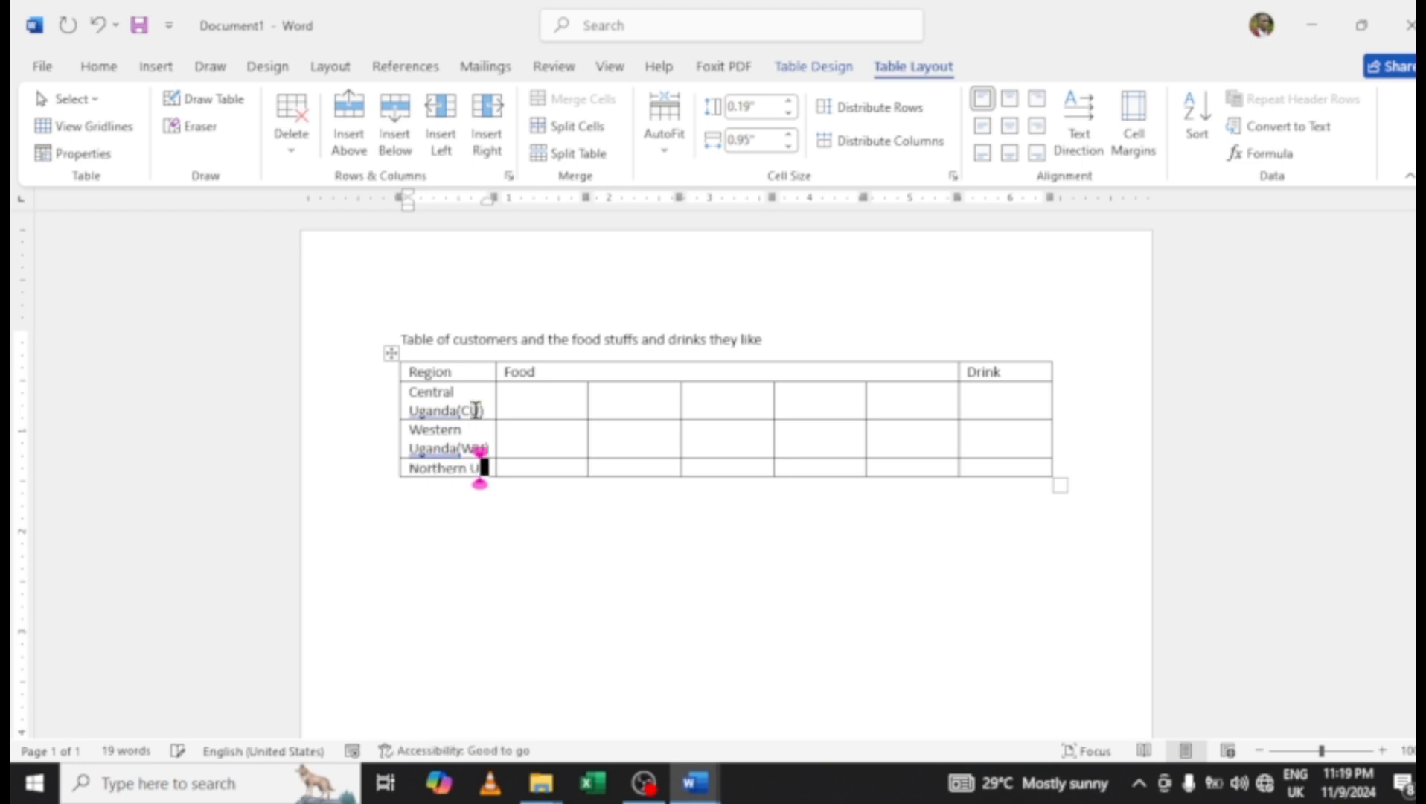
type("ganda")
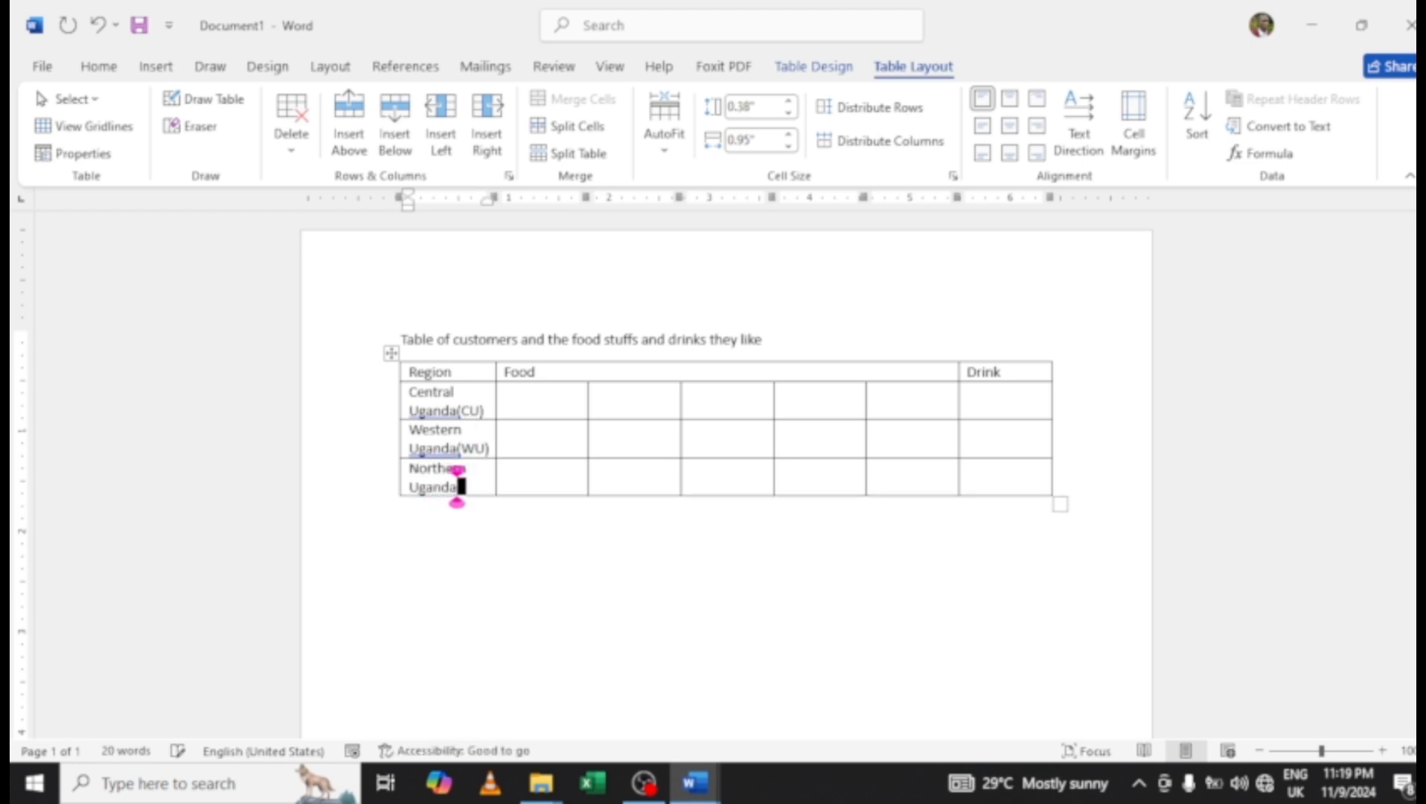
type("(N")
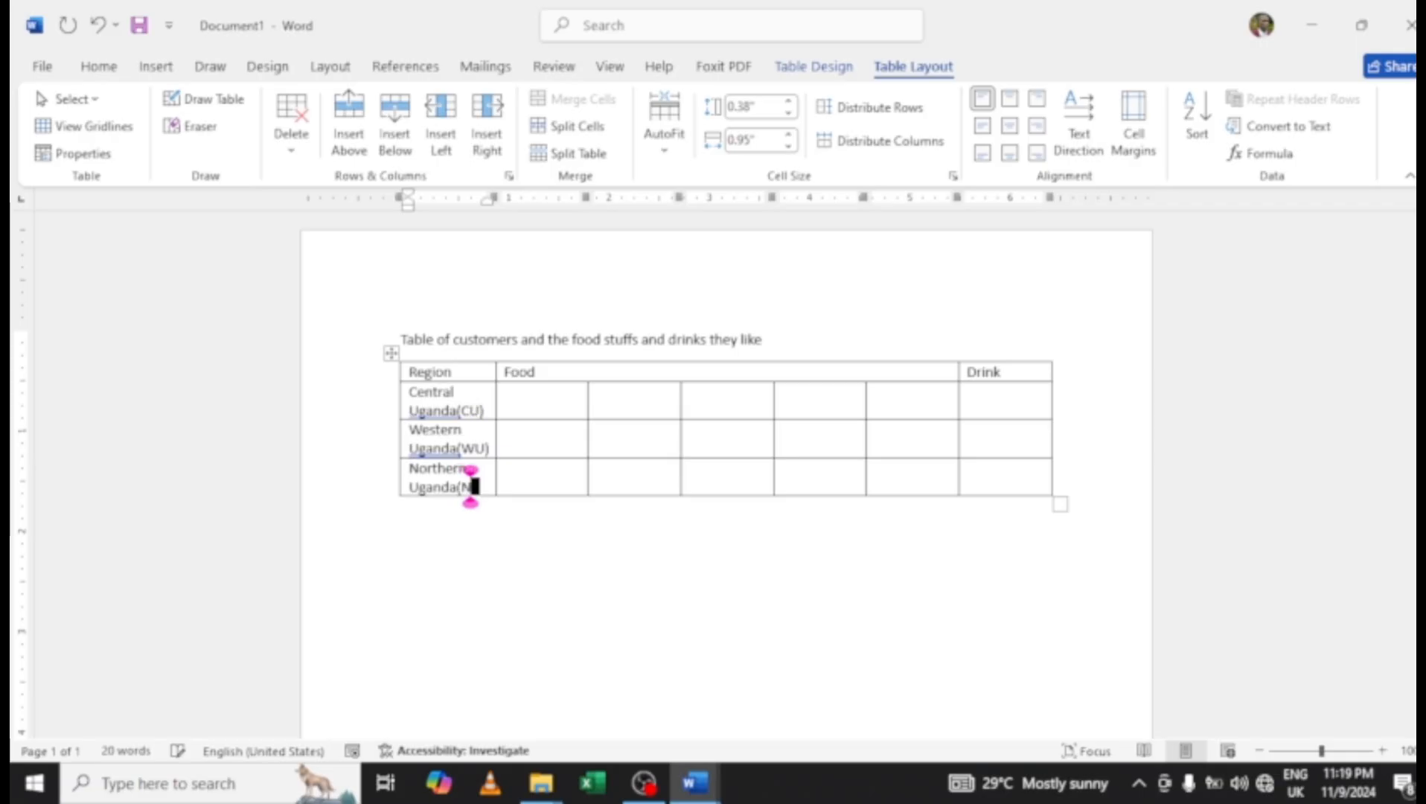
type("U)")
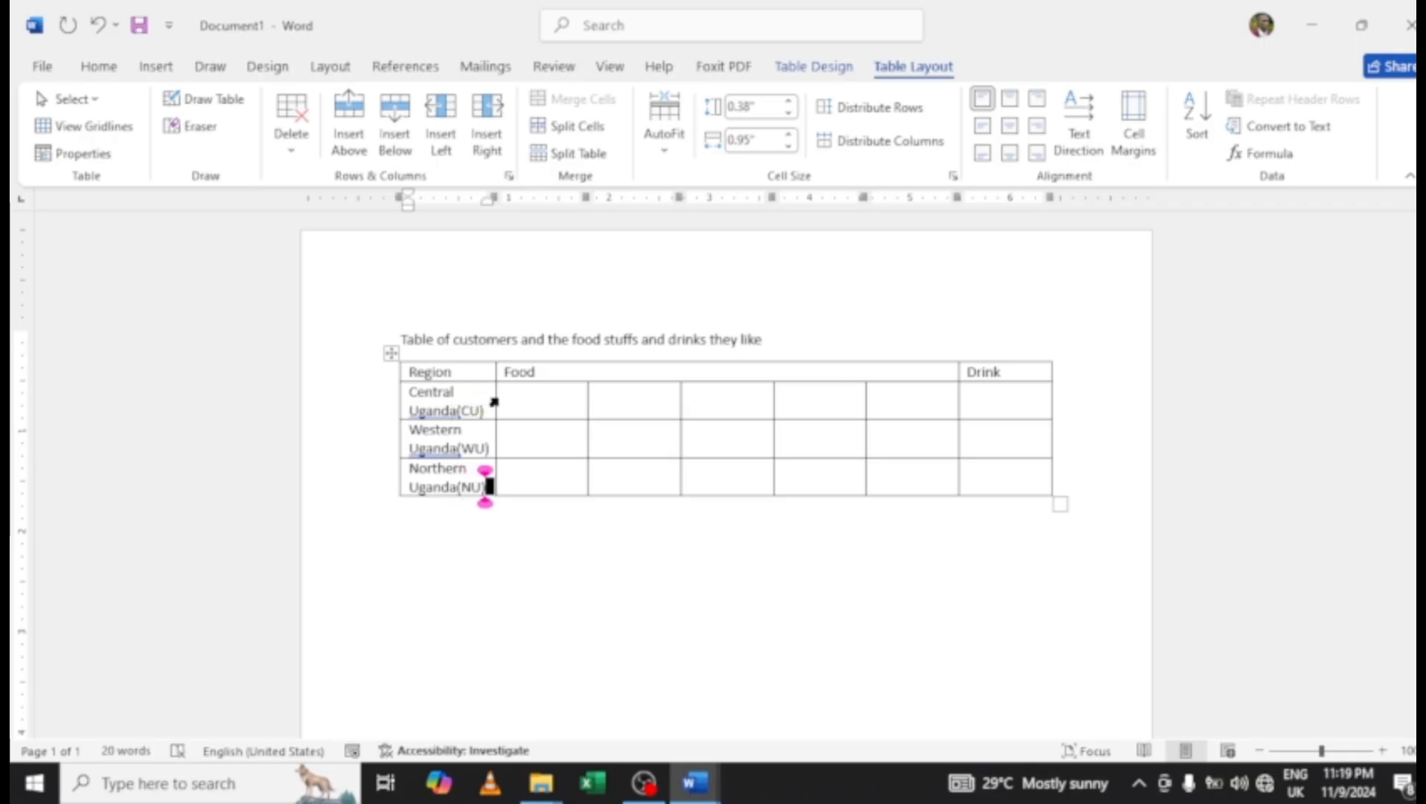
Widen the Region column to about 1.87 inches and shift the following borders, making the first column under Food about 0.81 inches wide.
left_click_drag(496, 400, 720, 409)
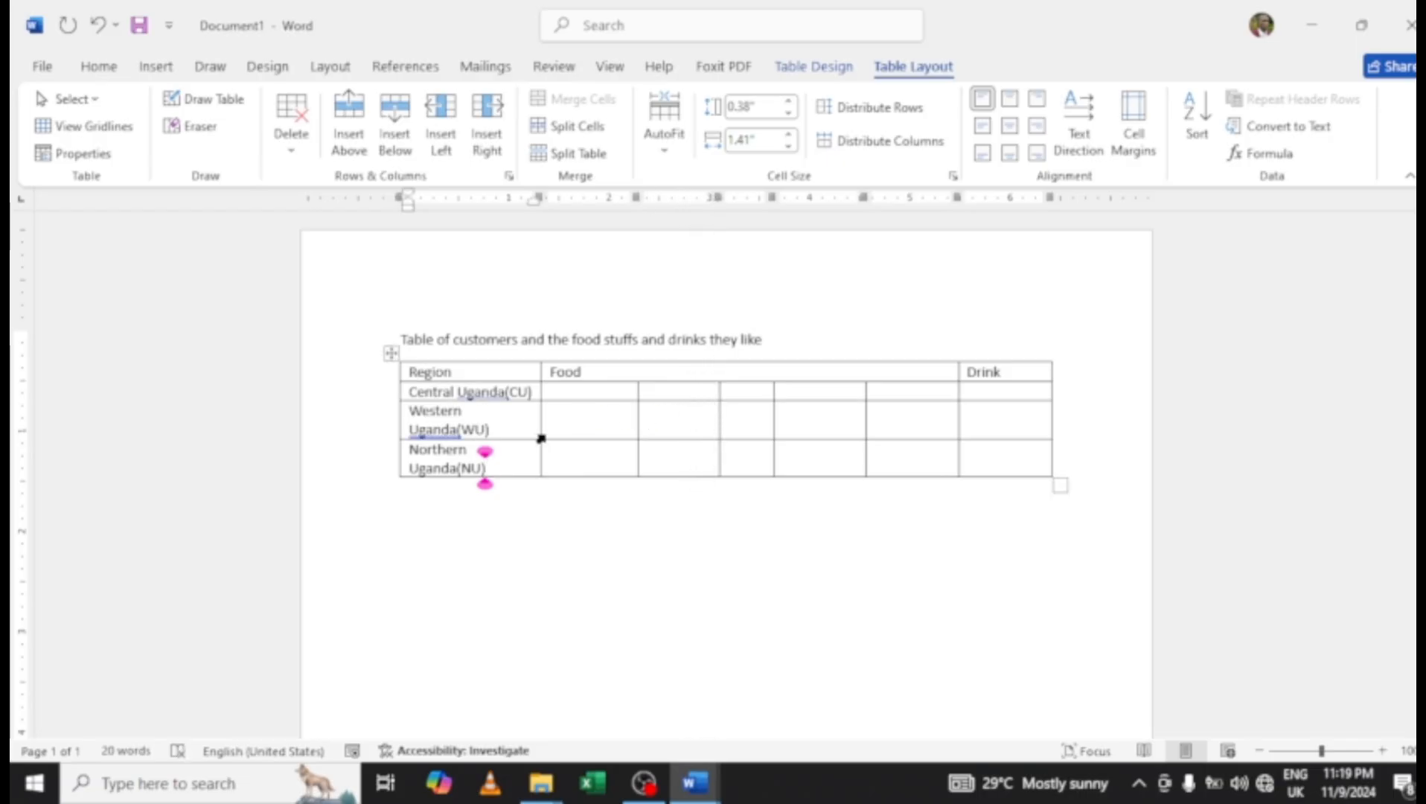
left_click_drag(539, 420, 583, 426)
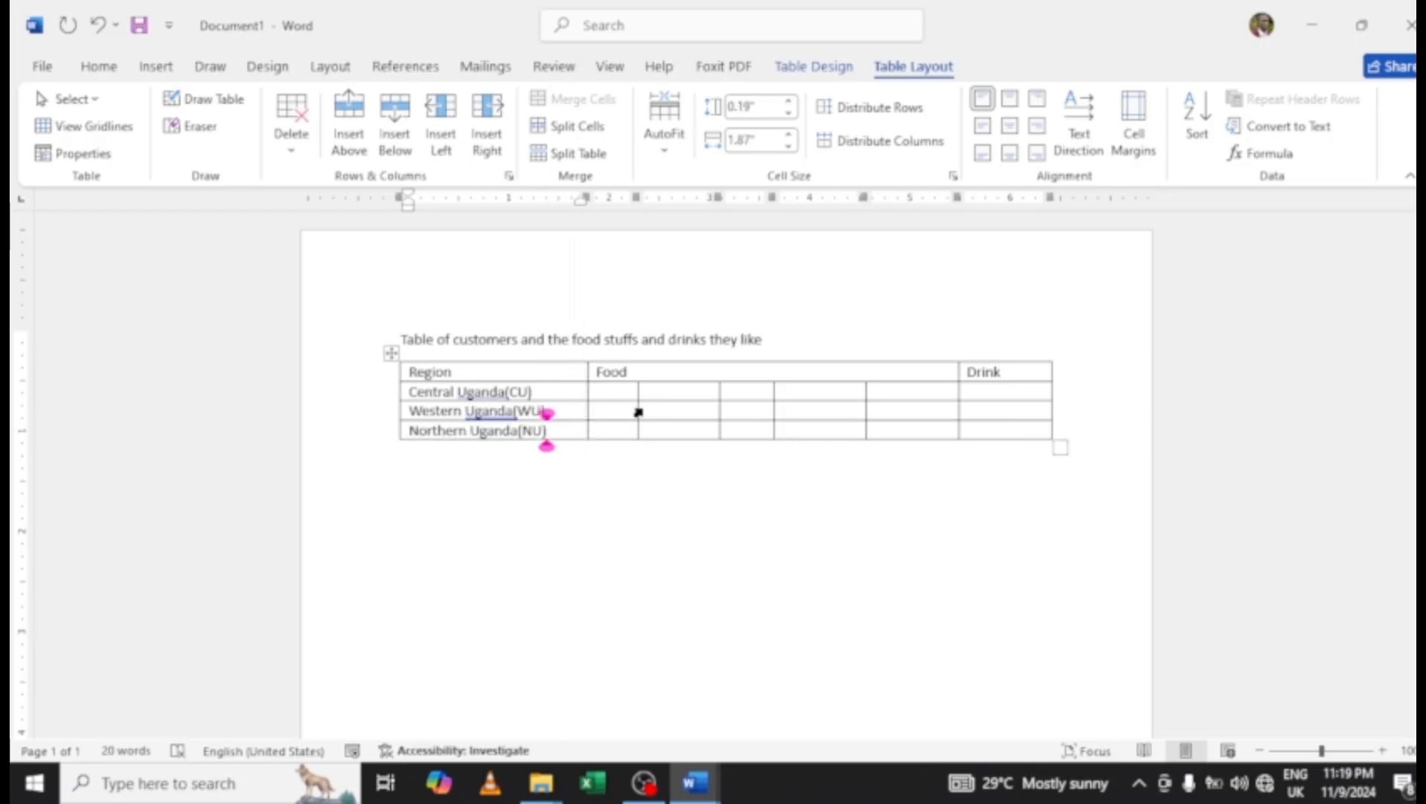
left_click_drag(637, 400, 668, 402)
Check the exam paper's Question 1 table, then merge the three cells of the first column under Food in Document1.
left_click(691, 785)
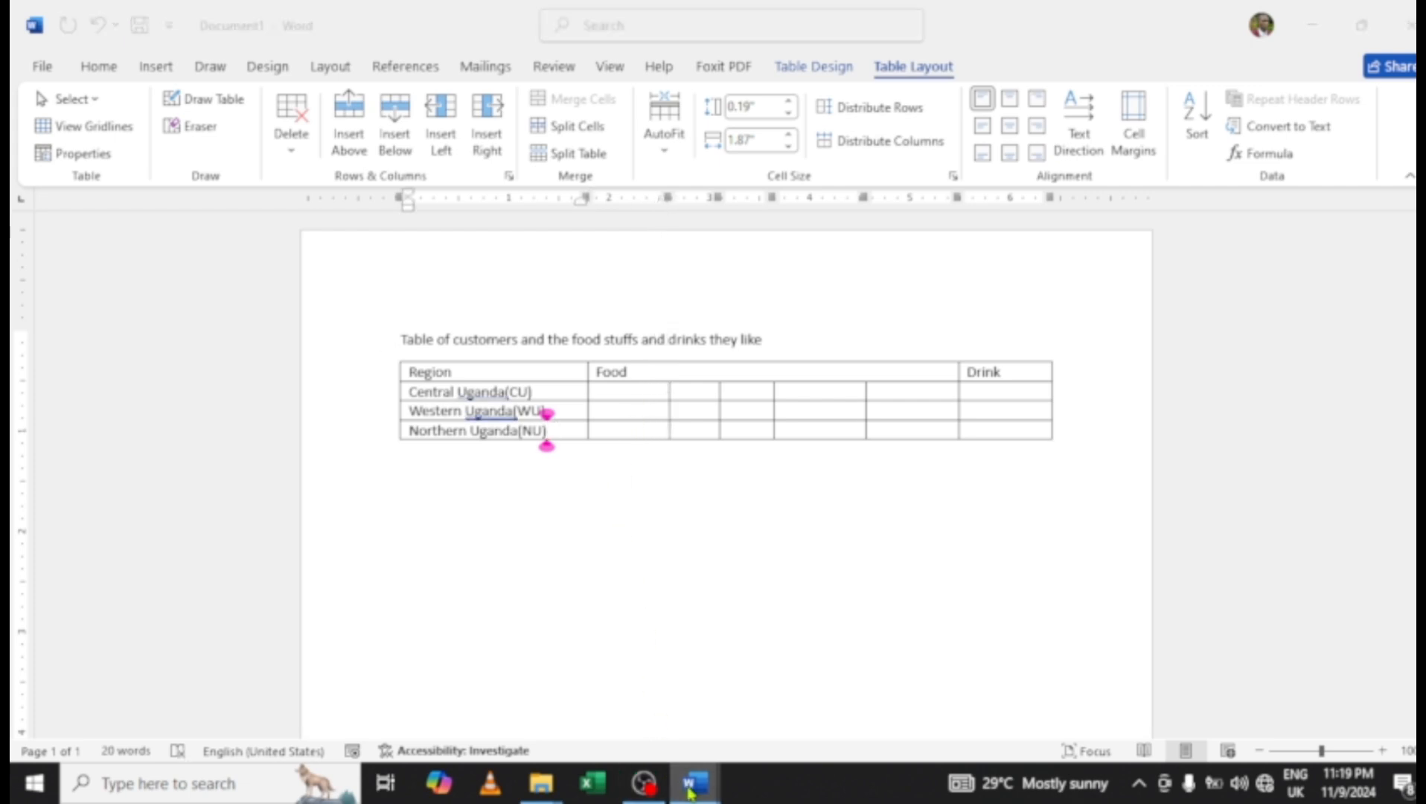
left_click(751, 704)
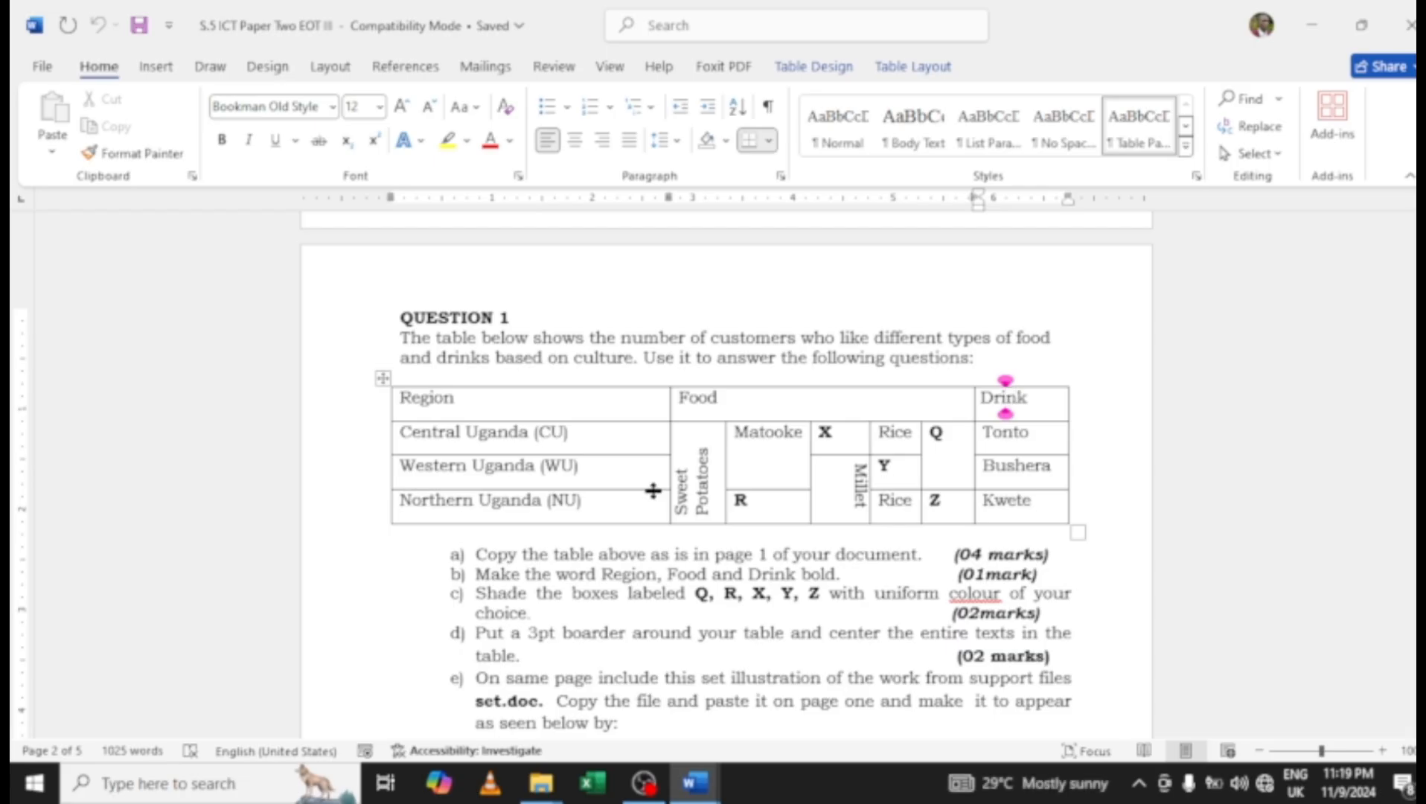
left_click(1008, 396)
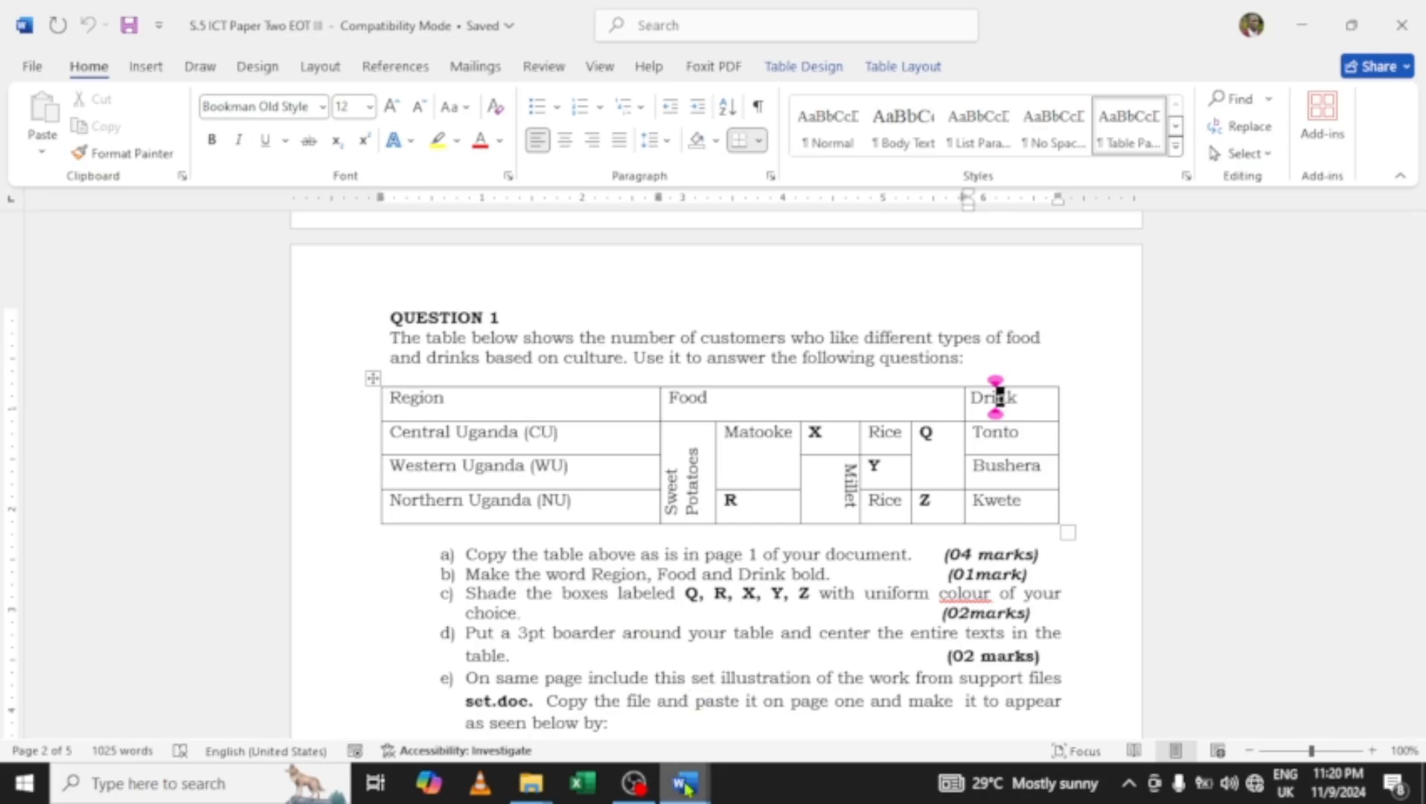
mouse_move(685, 787)
left_click(628, 703)
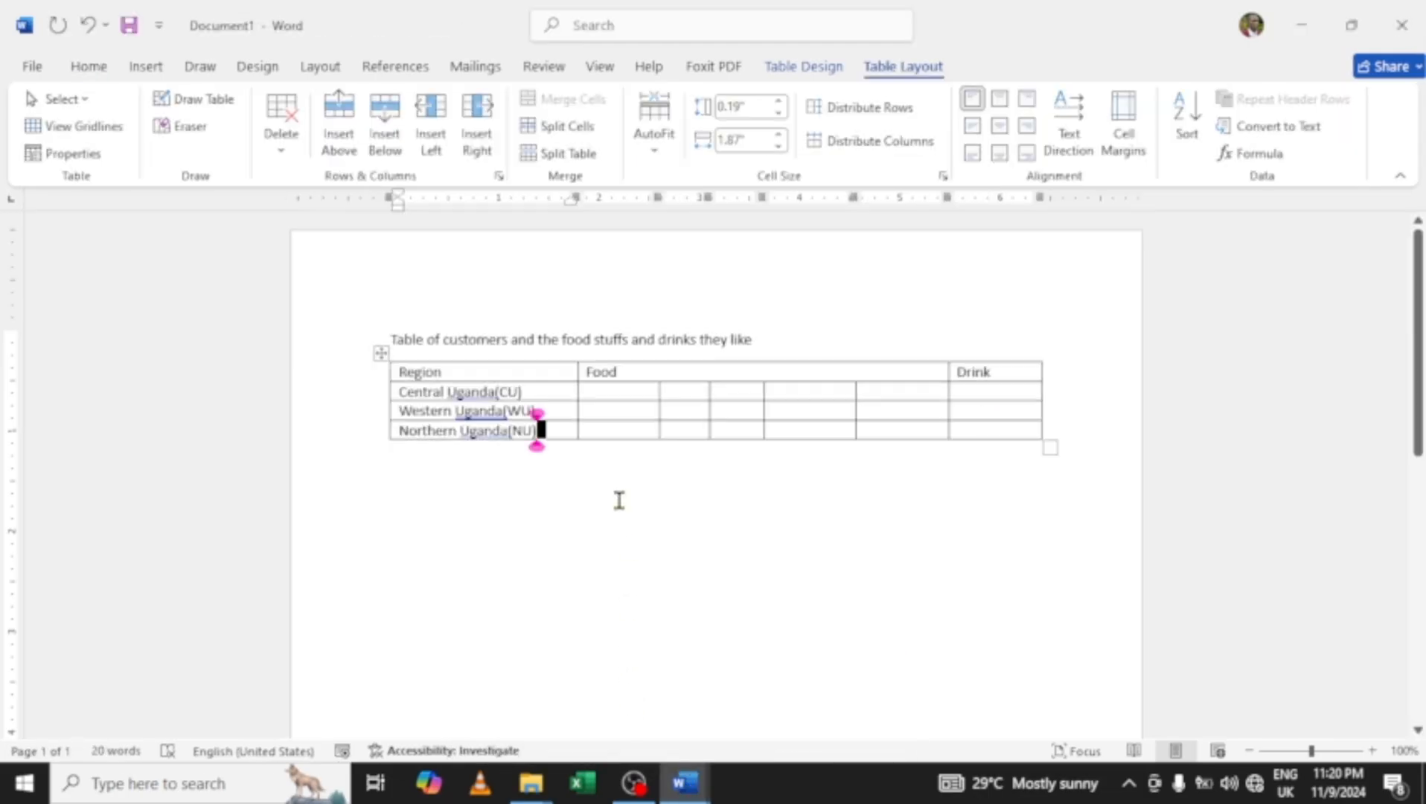
left_click_drag(611, 393, 614, 430)
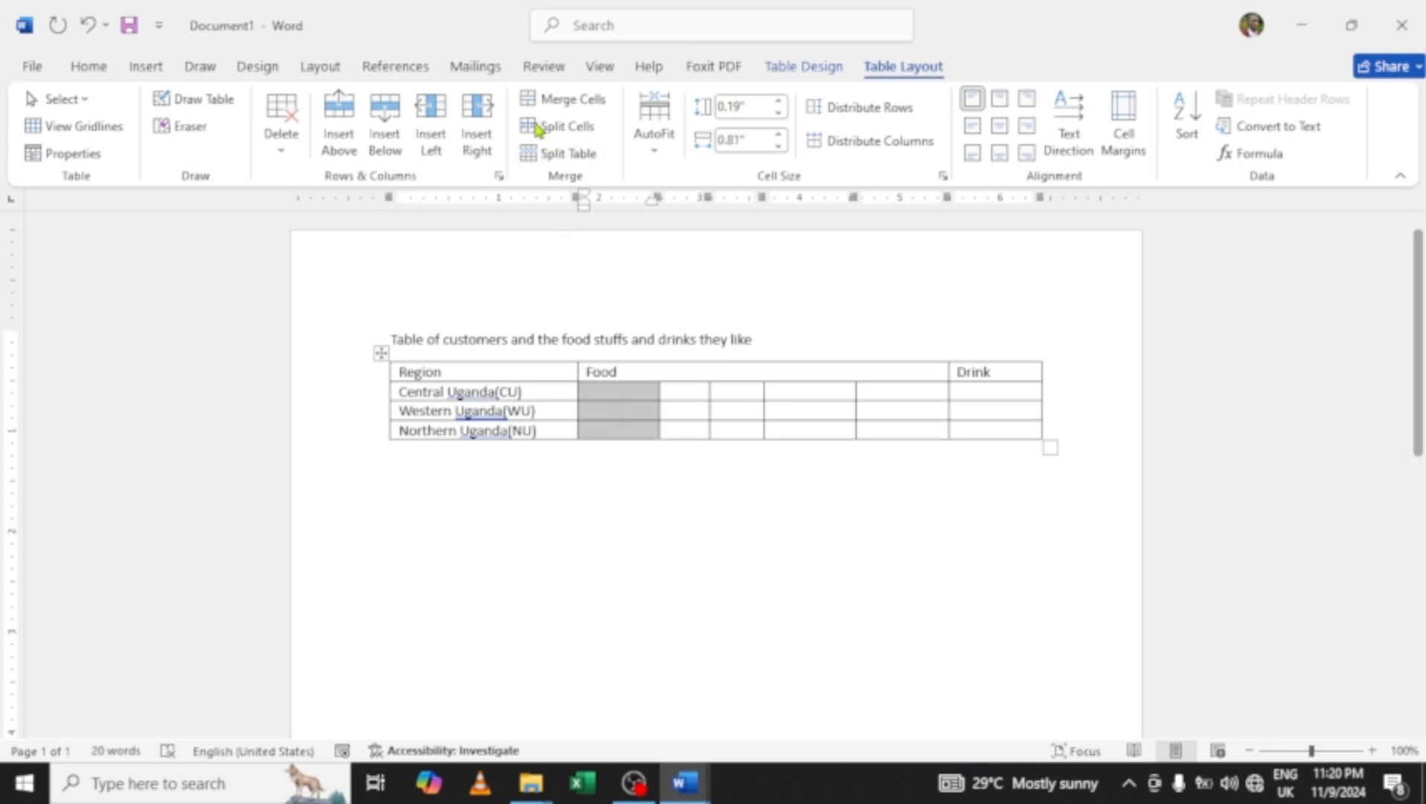
left_click(560, 100)
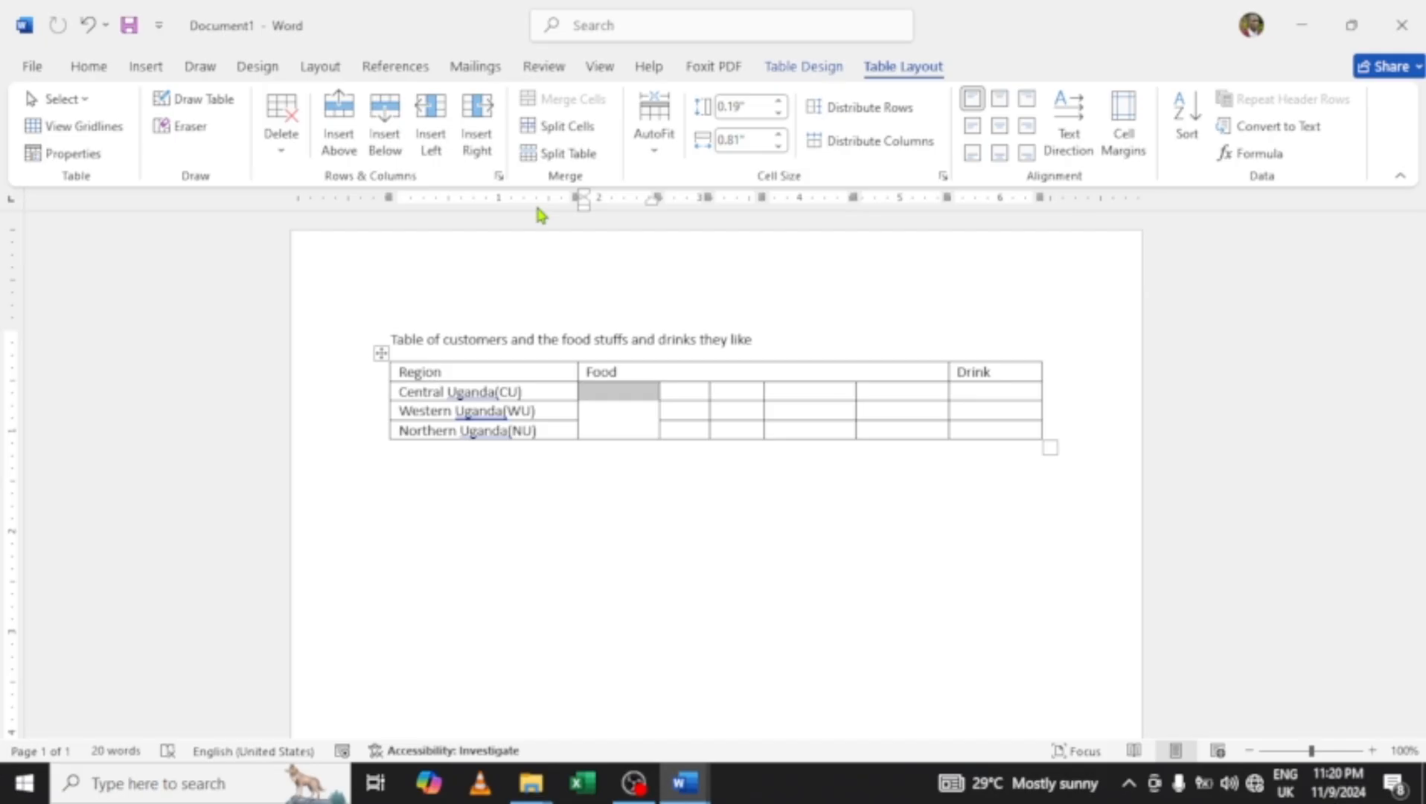
Enter "Sweet Potatoes" in the merged cell under Food.
type("Sweet")
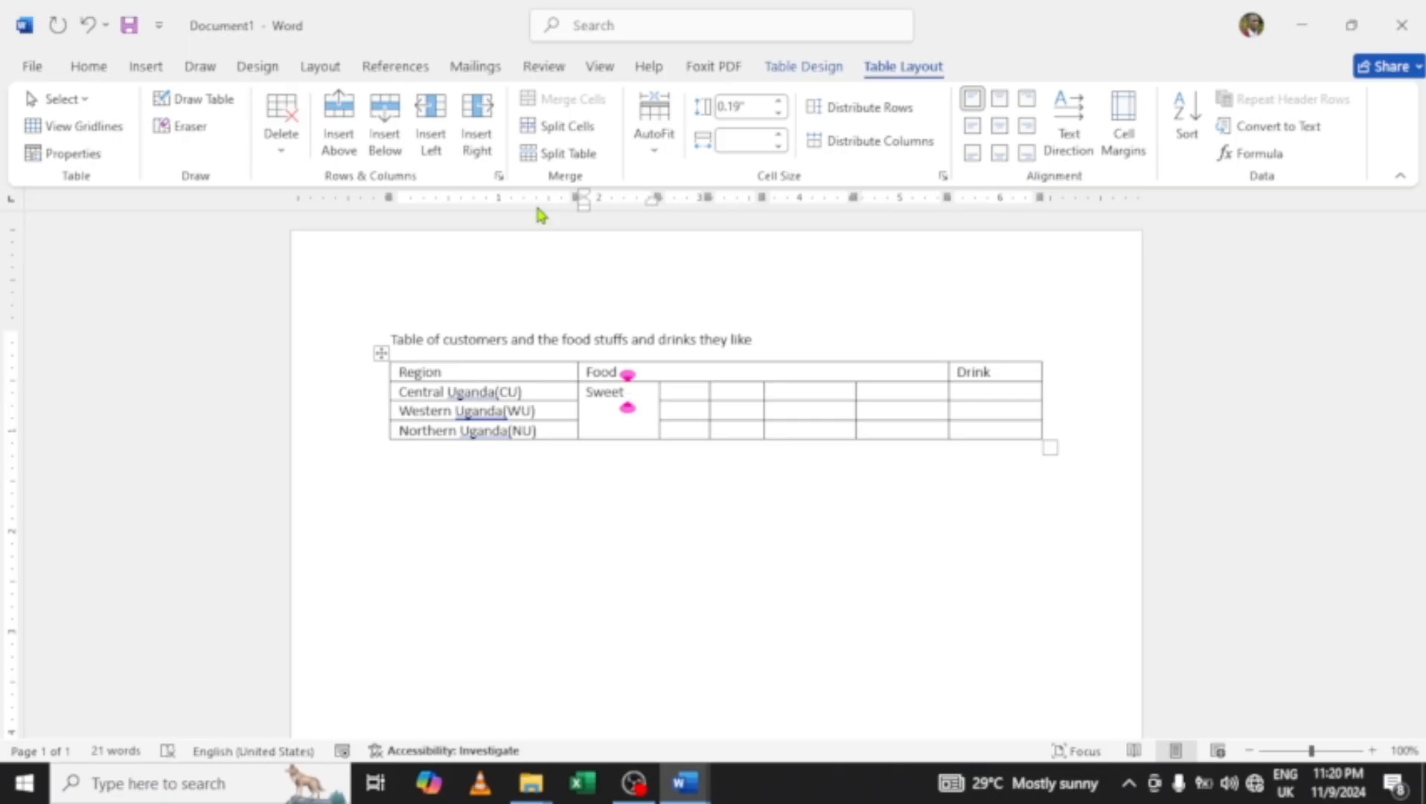
type(" Pota")
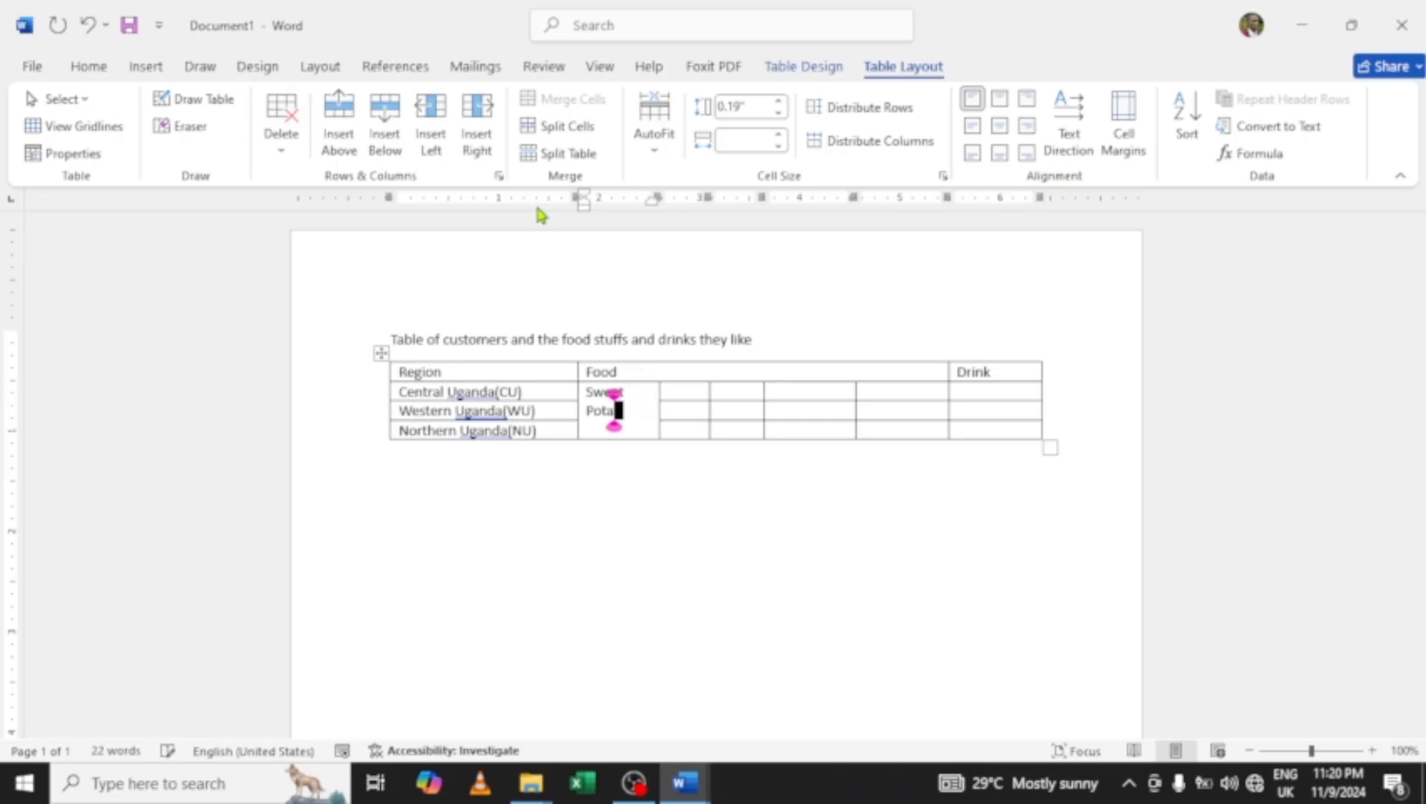
type("toes")
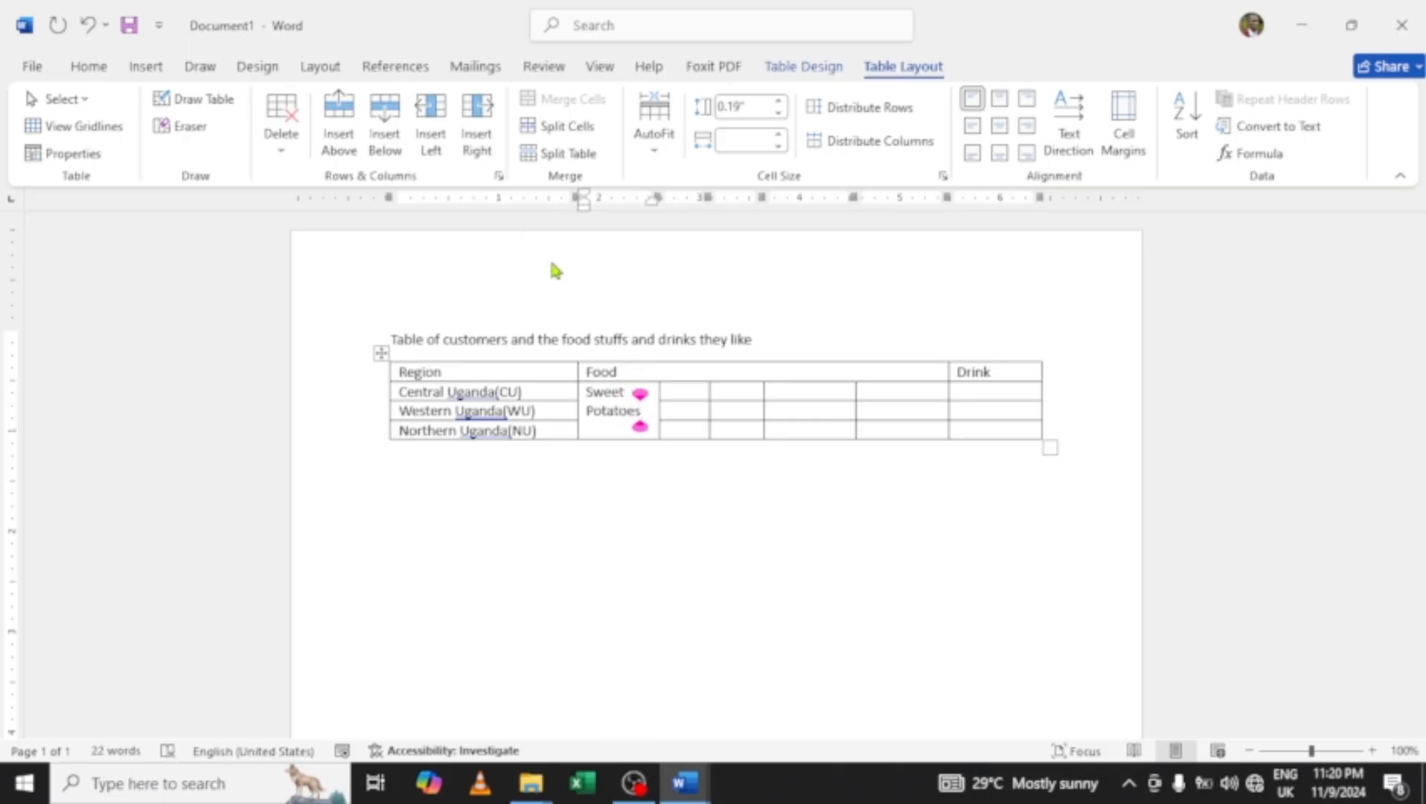
Rotate the Sweet Potatoes text to read from bottom to top and heighten the Northern Uganda row so each word fits on one line.
left_click_drag(652, 408, 586, 389)
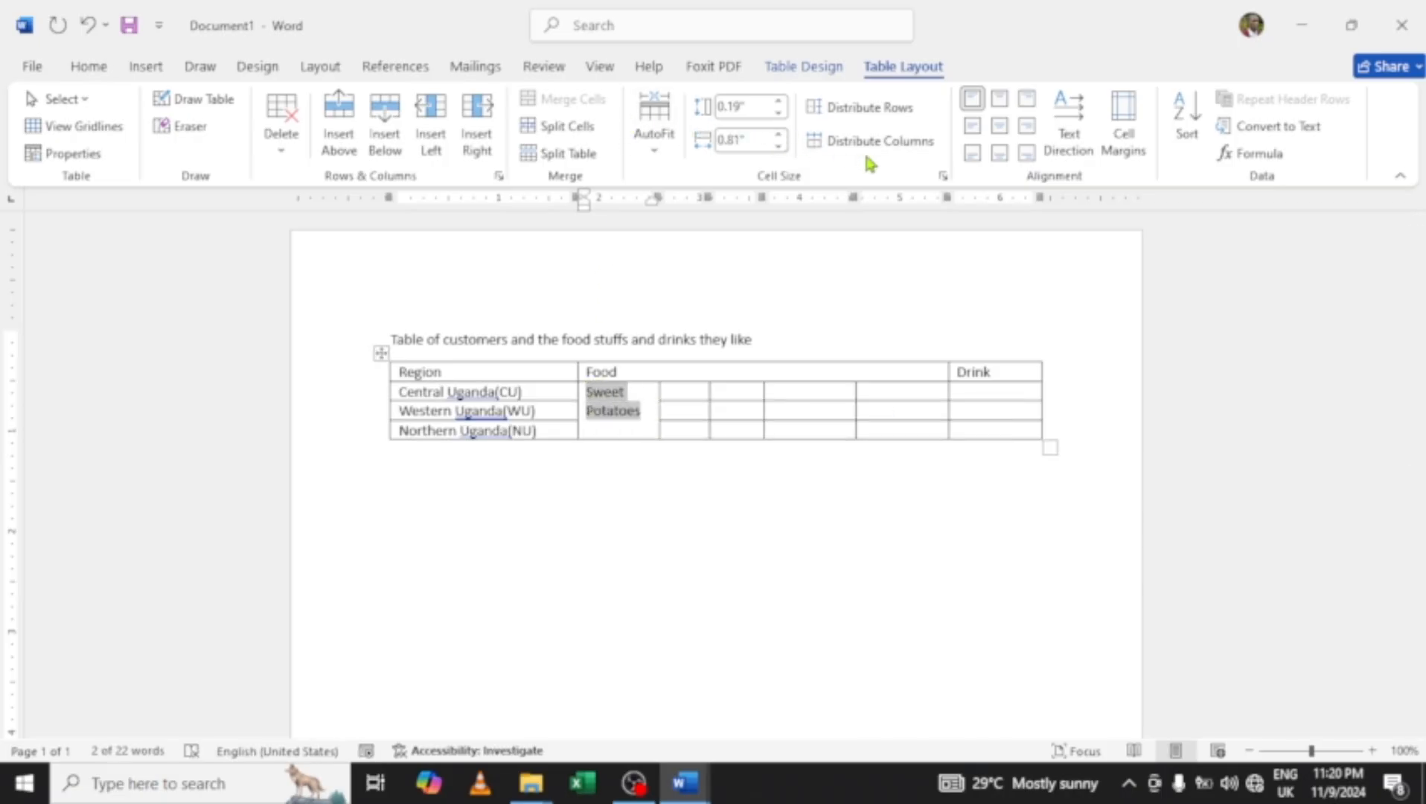
left_click(1074, 153)
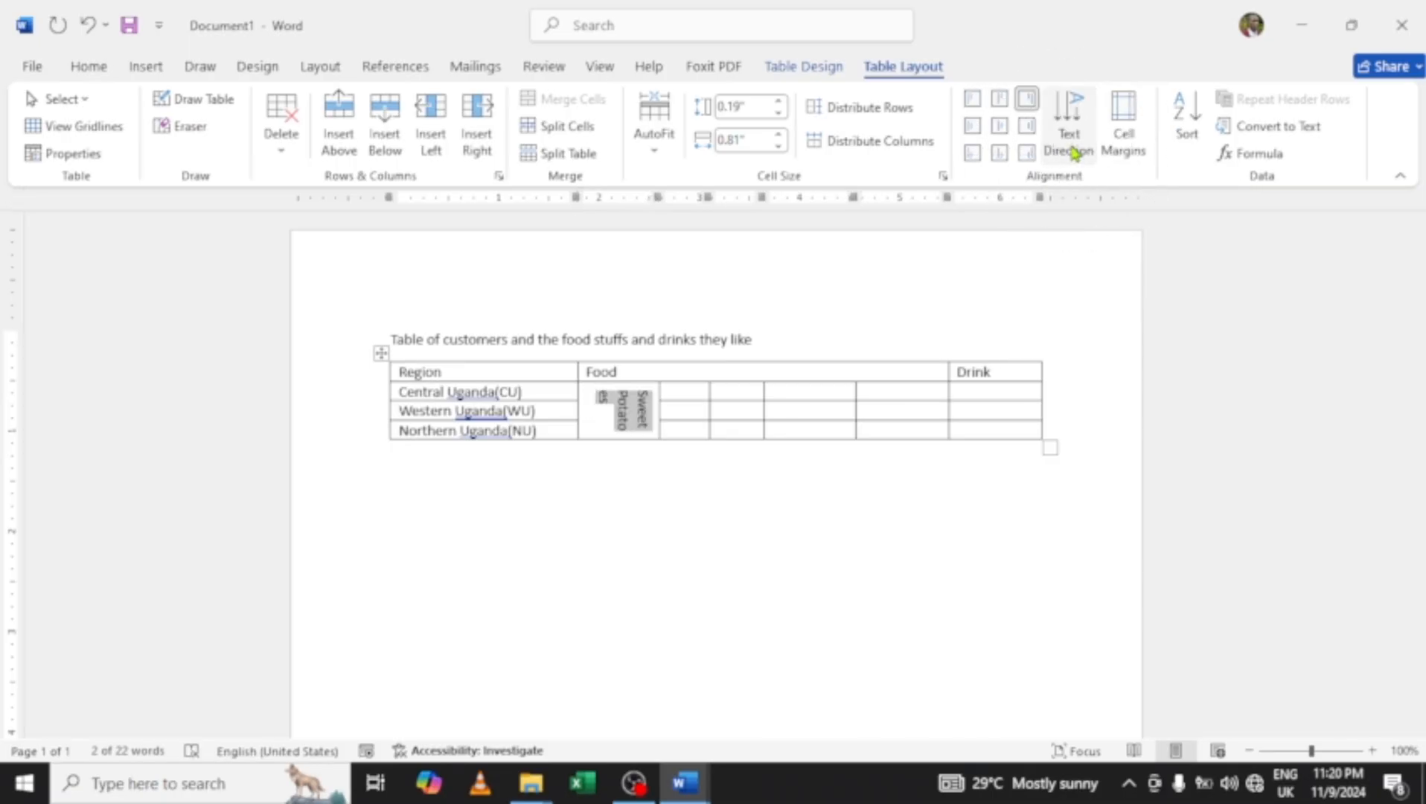
left_click(1074, 153)
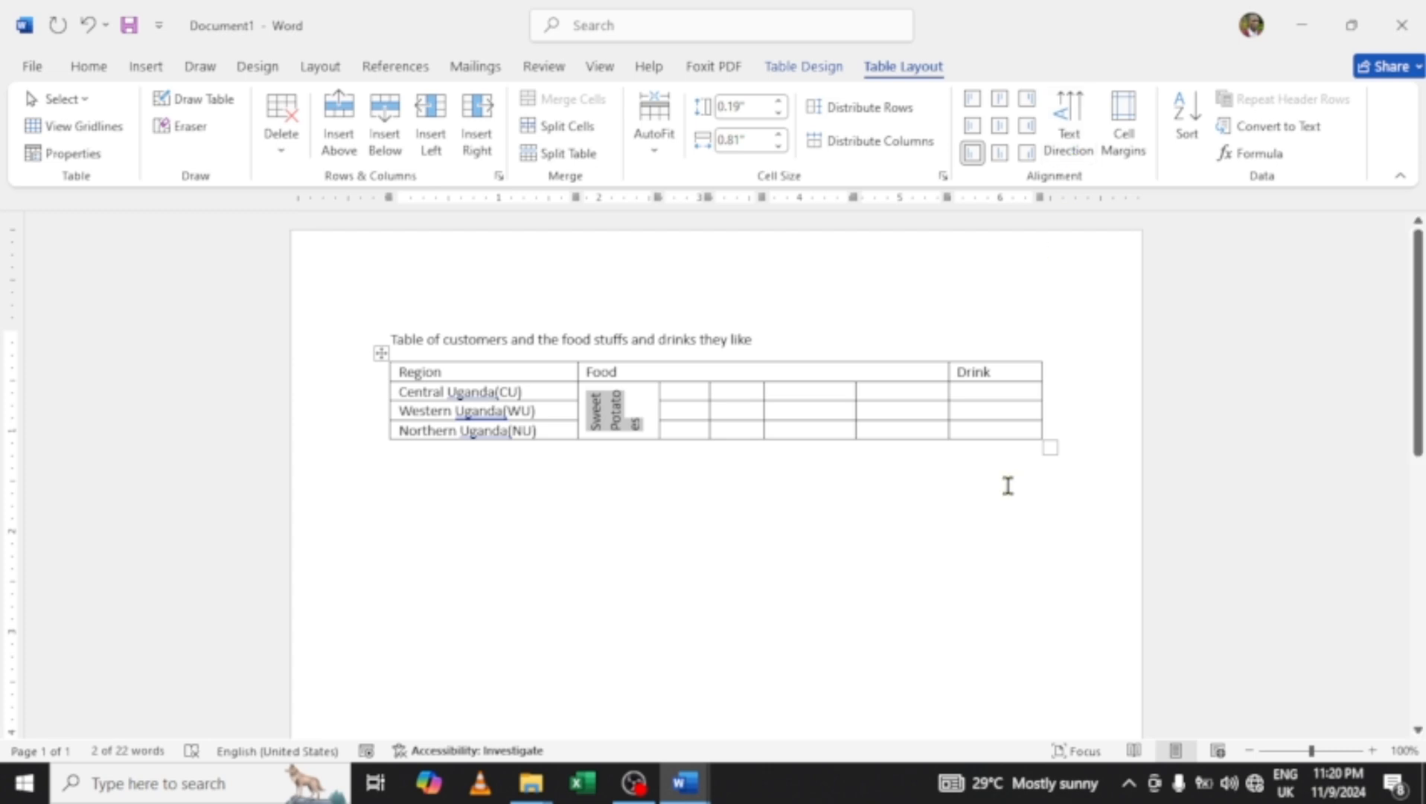
left_click_drag(997, 435, 997, 488)
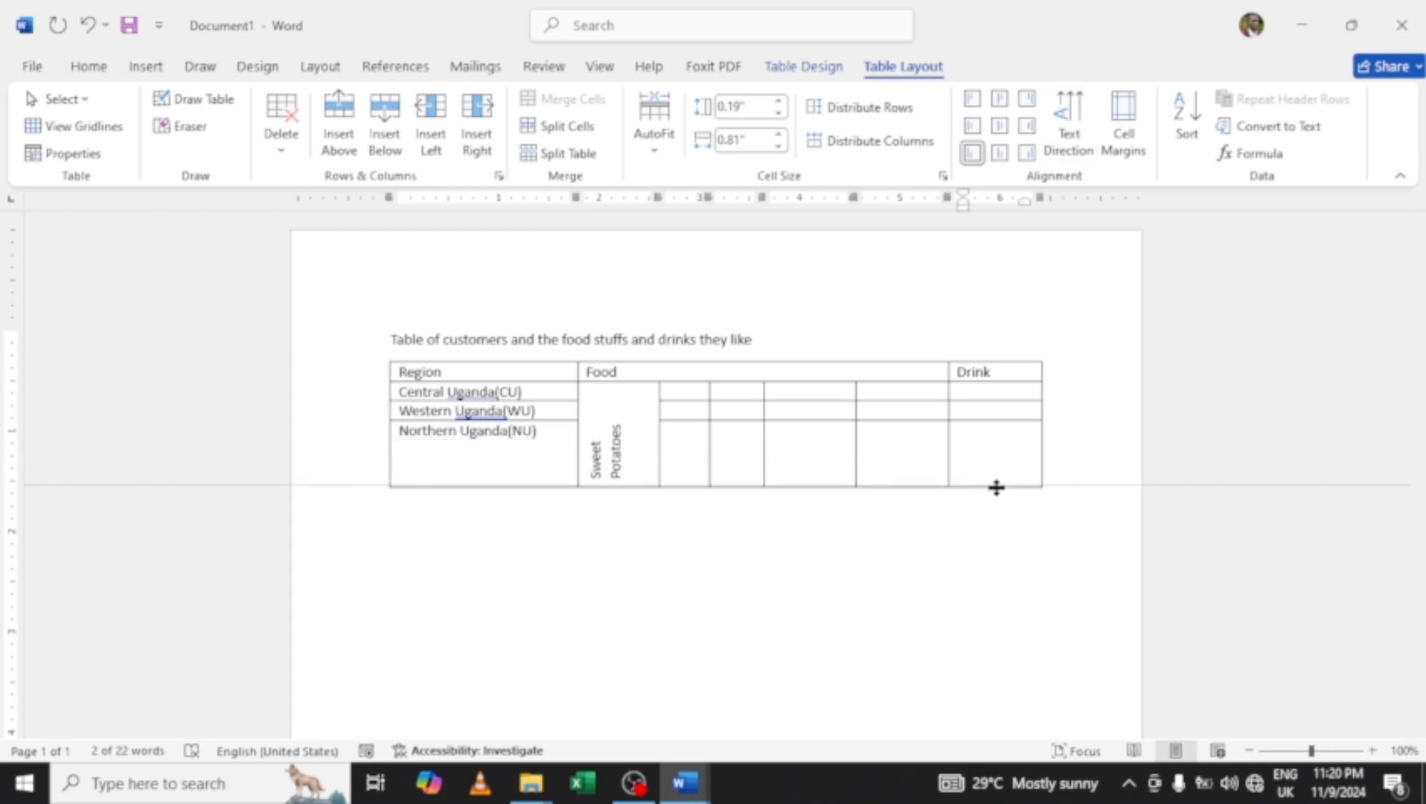
left_click_drag(996, 487, 996, 487)
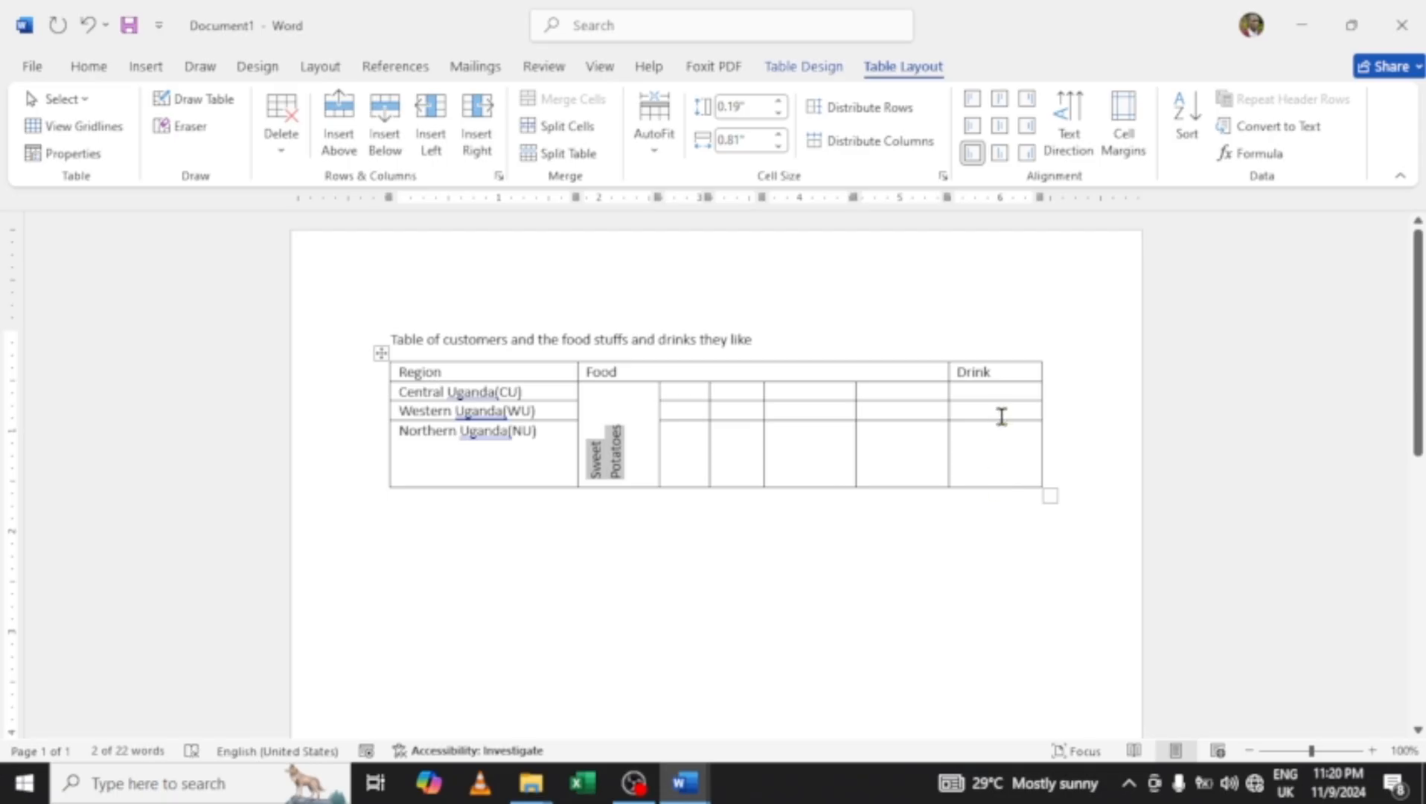
Set the Central Uganda and Western Uganda rows to about 0.36 inches high and the Northern Uganda row to about 0.31 inches.
left_click_drag(1001, 420, 1002, 461)
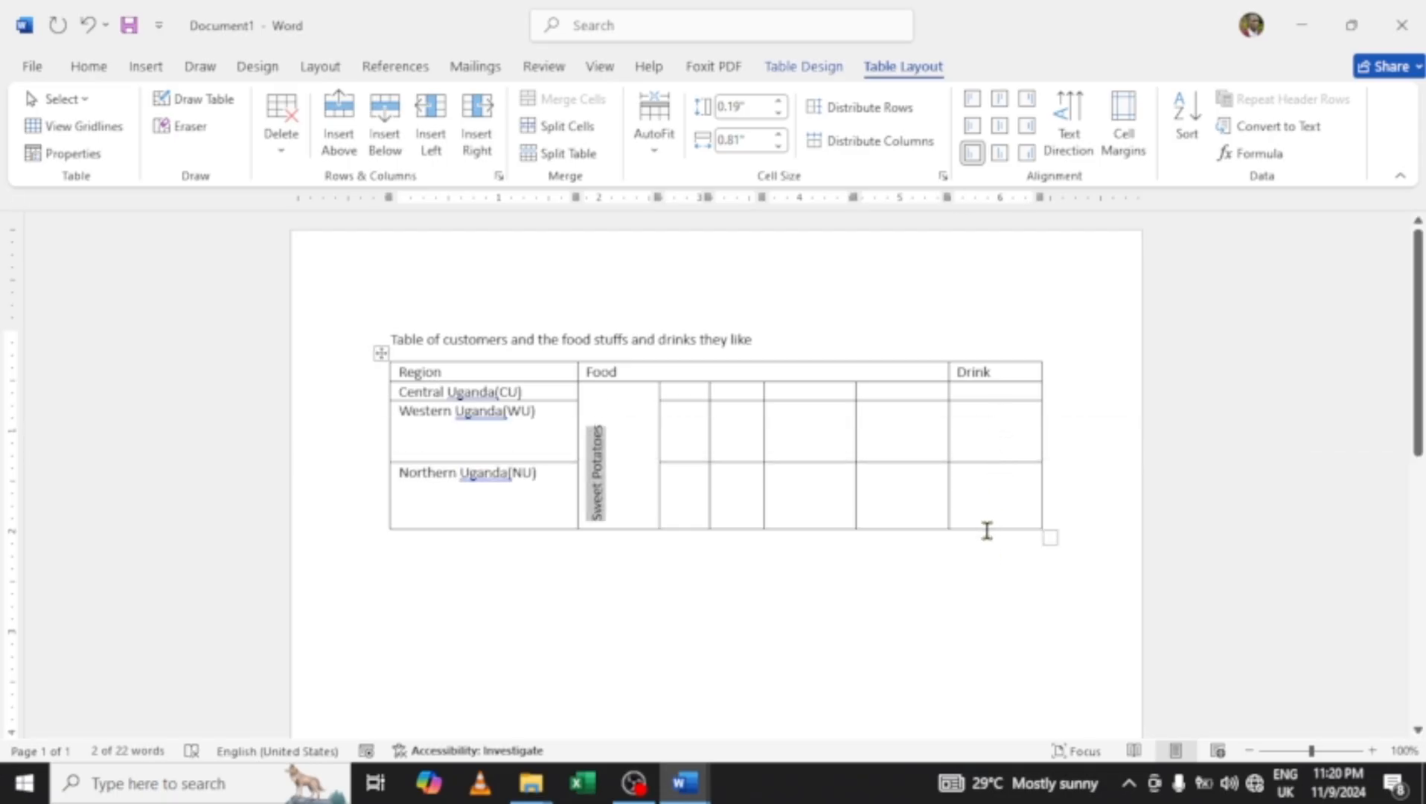
left_click_drag(987, 527, 989, 414)
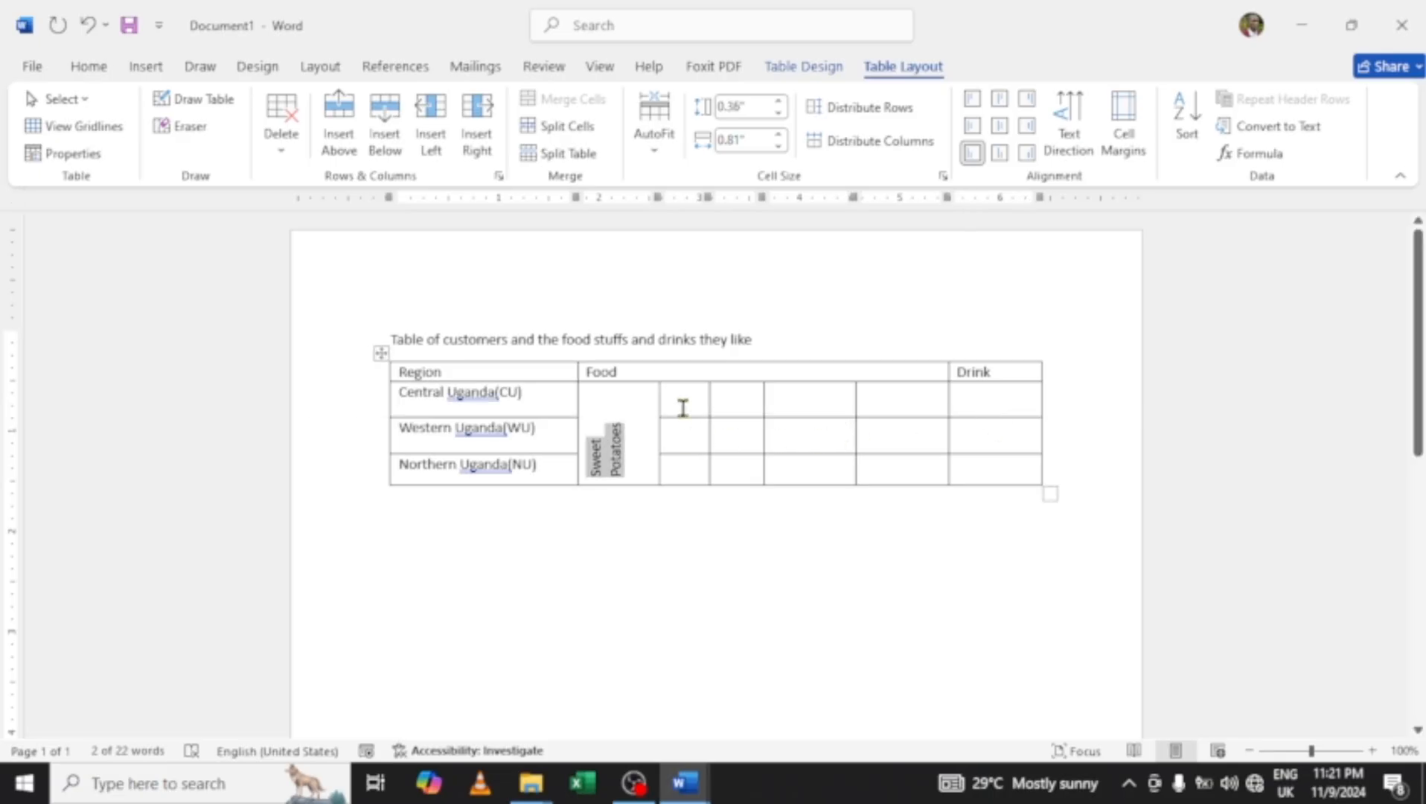
Merge the Central and Western Uganda cells of the second column under Food, filling the merged cell with "Matooke" and the one below with "R".
left_click_drag(683, 408, 687, 441)
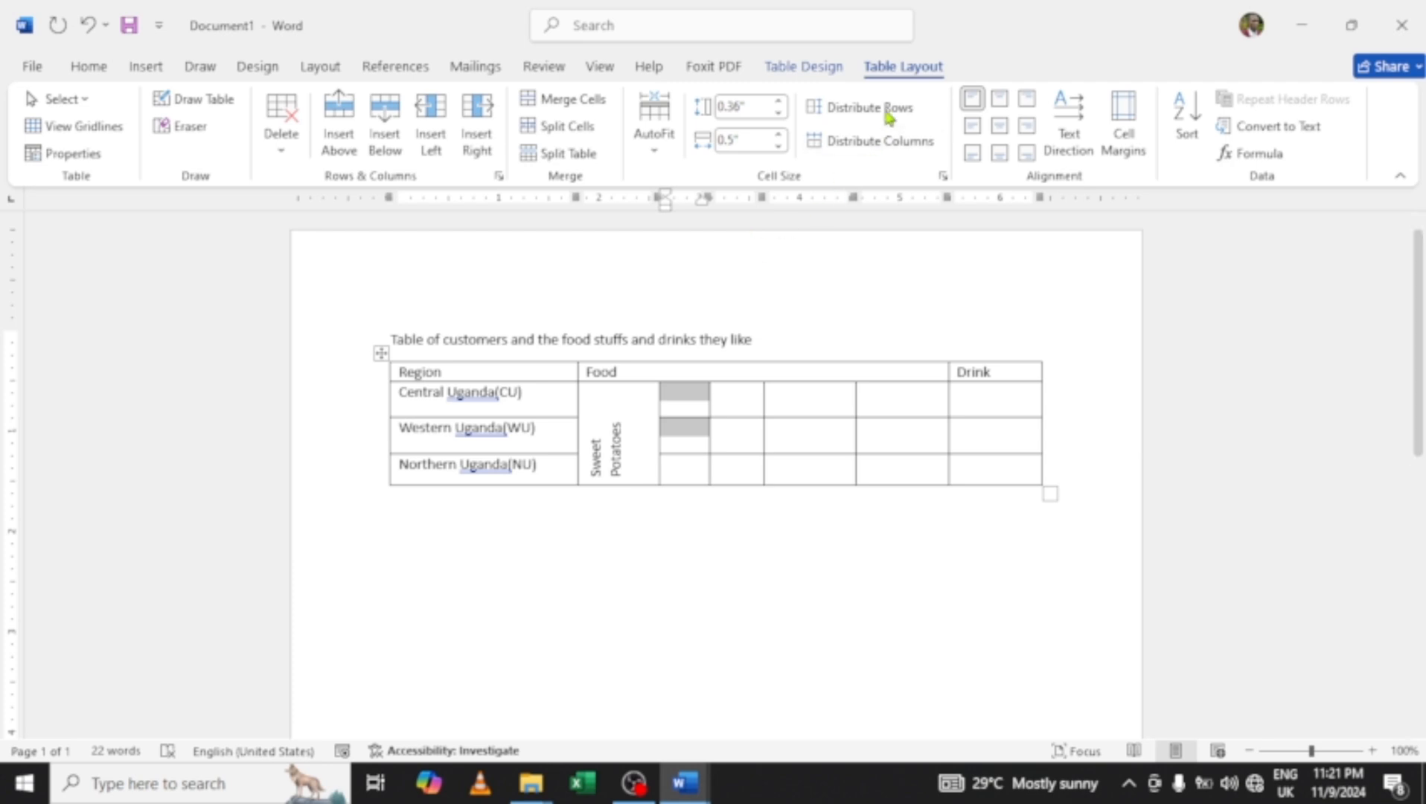
left_click(558, 99)
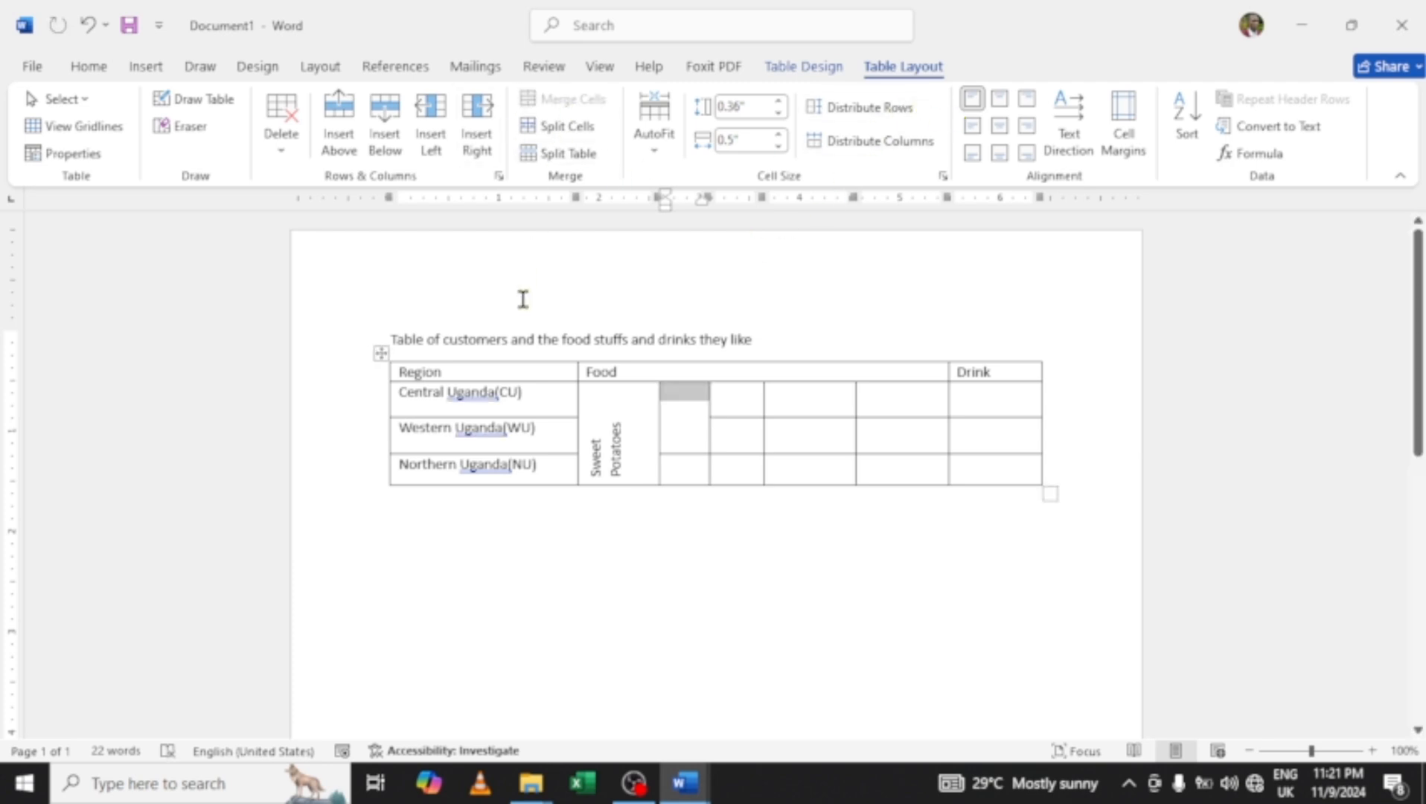
left_click(678, 391)
type("Matoo")
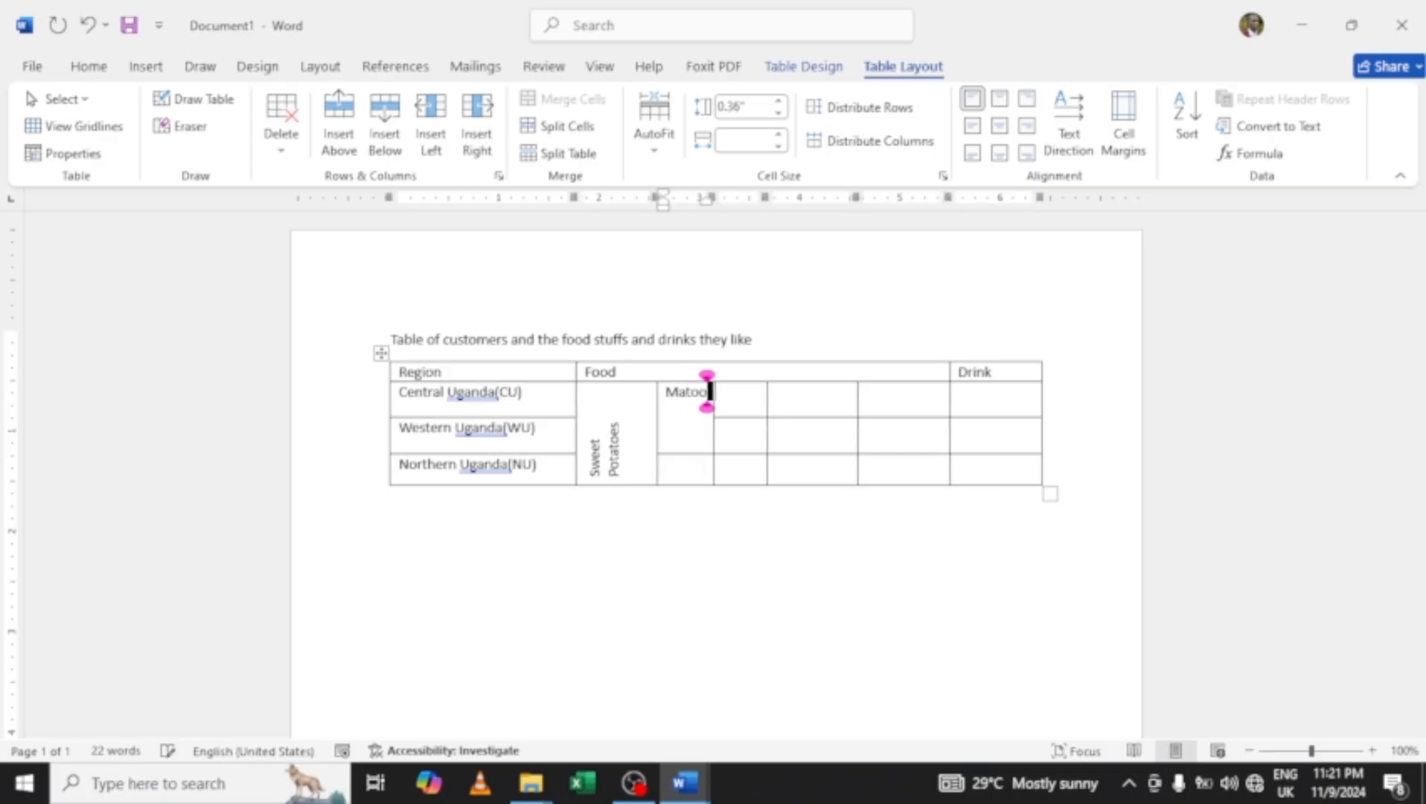
type("ke")
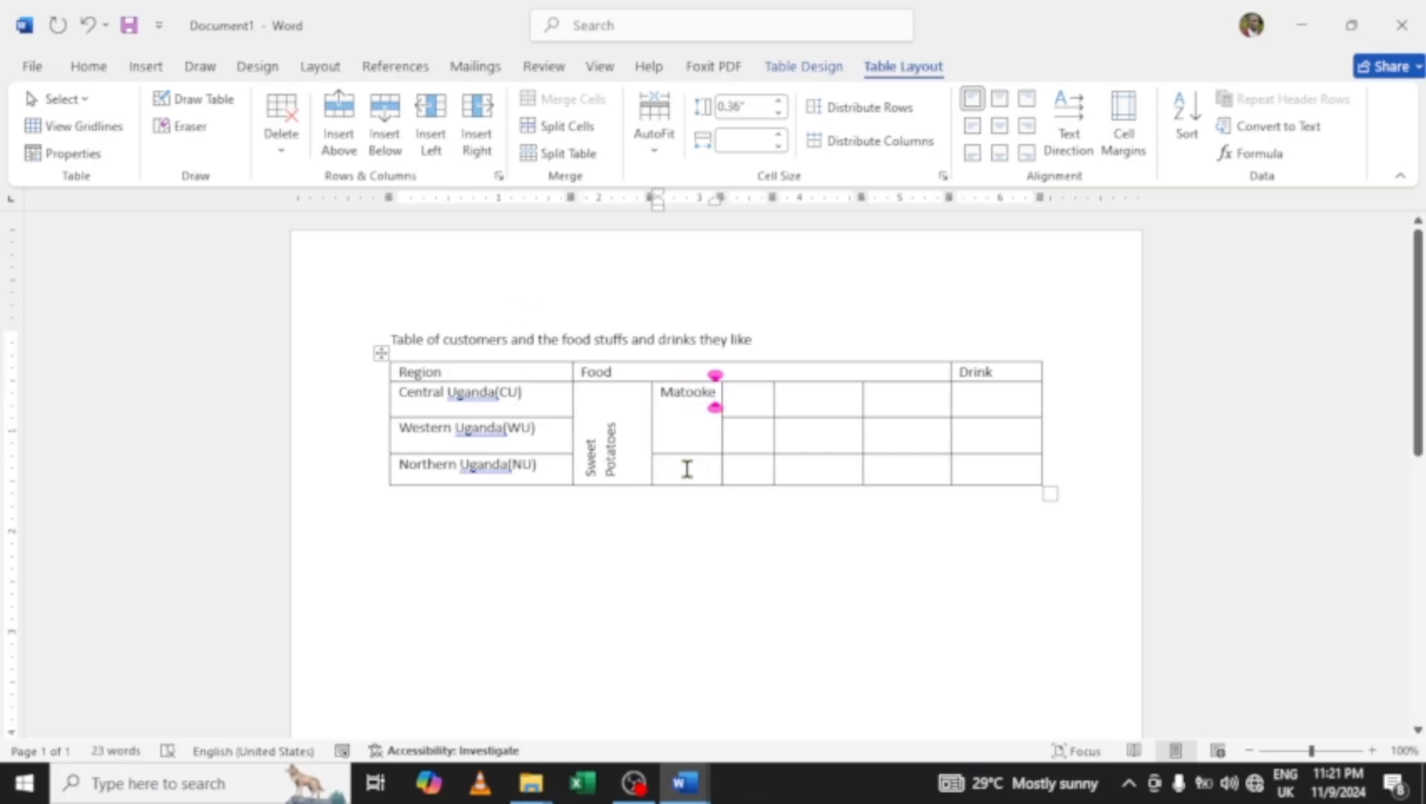
left_click(687, 468)
type("R")
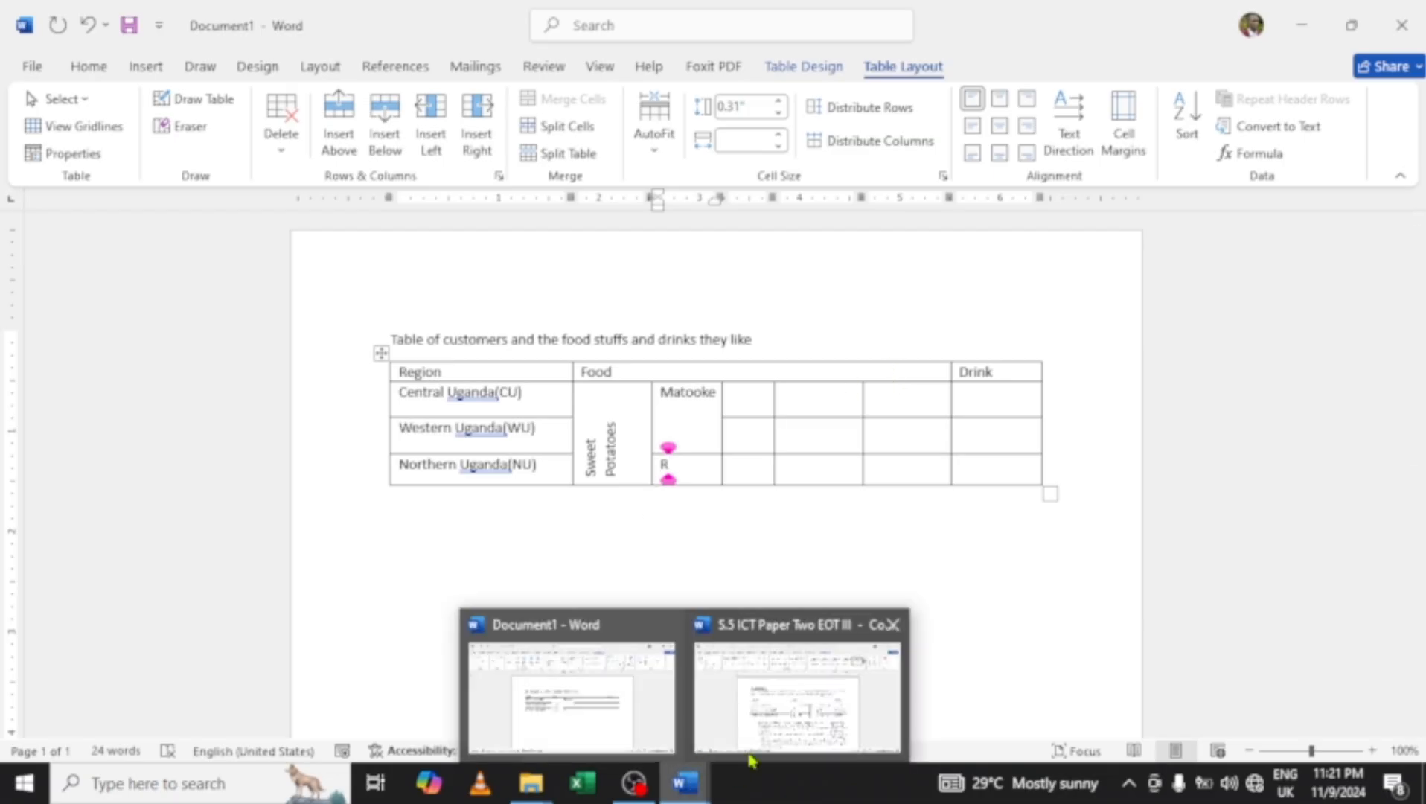
Check the Question 1 table in the exam paper against the table in Document1.
left_click(1372, 750)
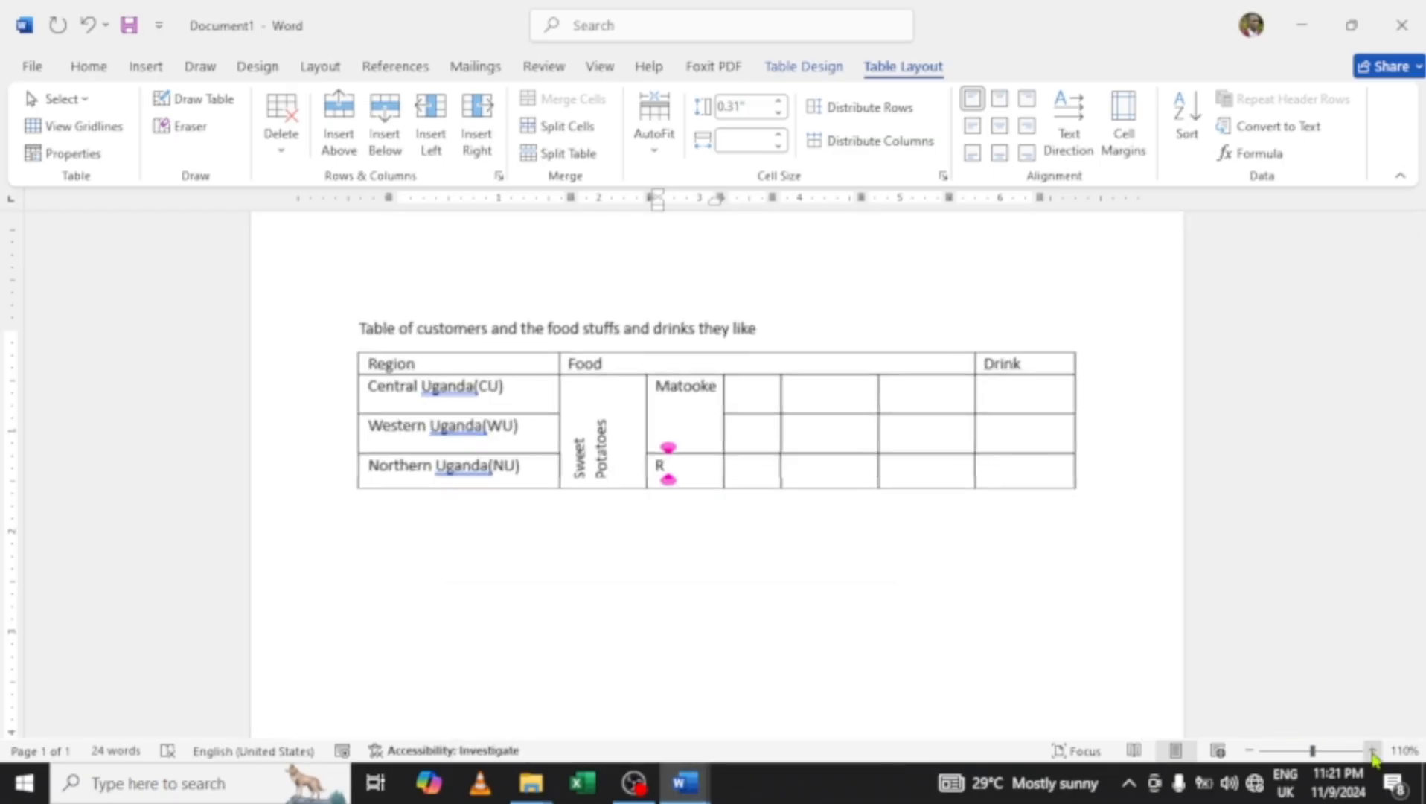
left_click(1371, 750)
left_click(1372, 750)
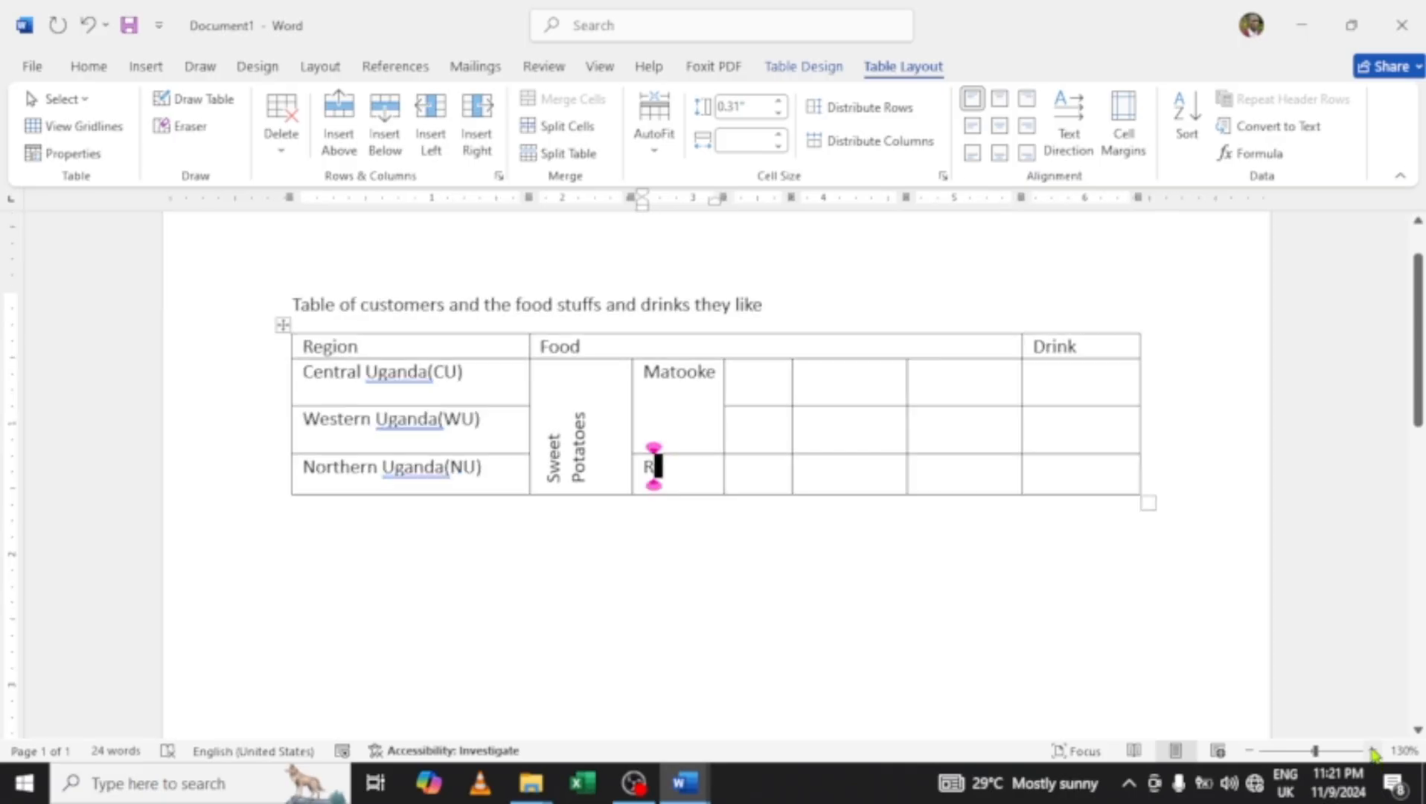
left_click(1372, 750)
left_click(1372, 750)
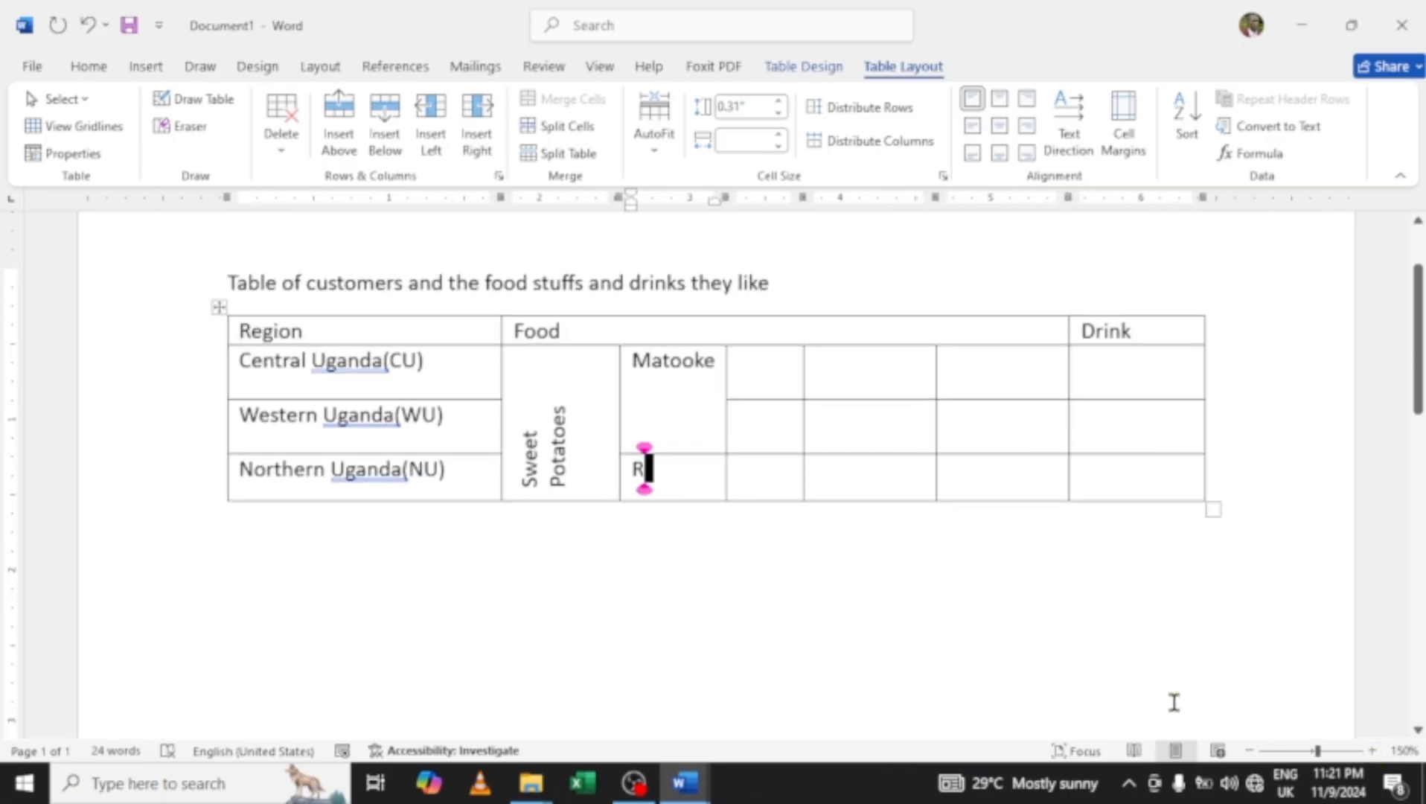
scroll(1174, 702, "up", 1)
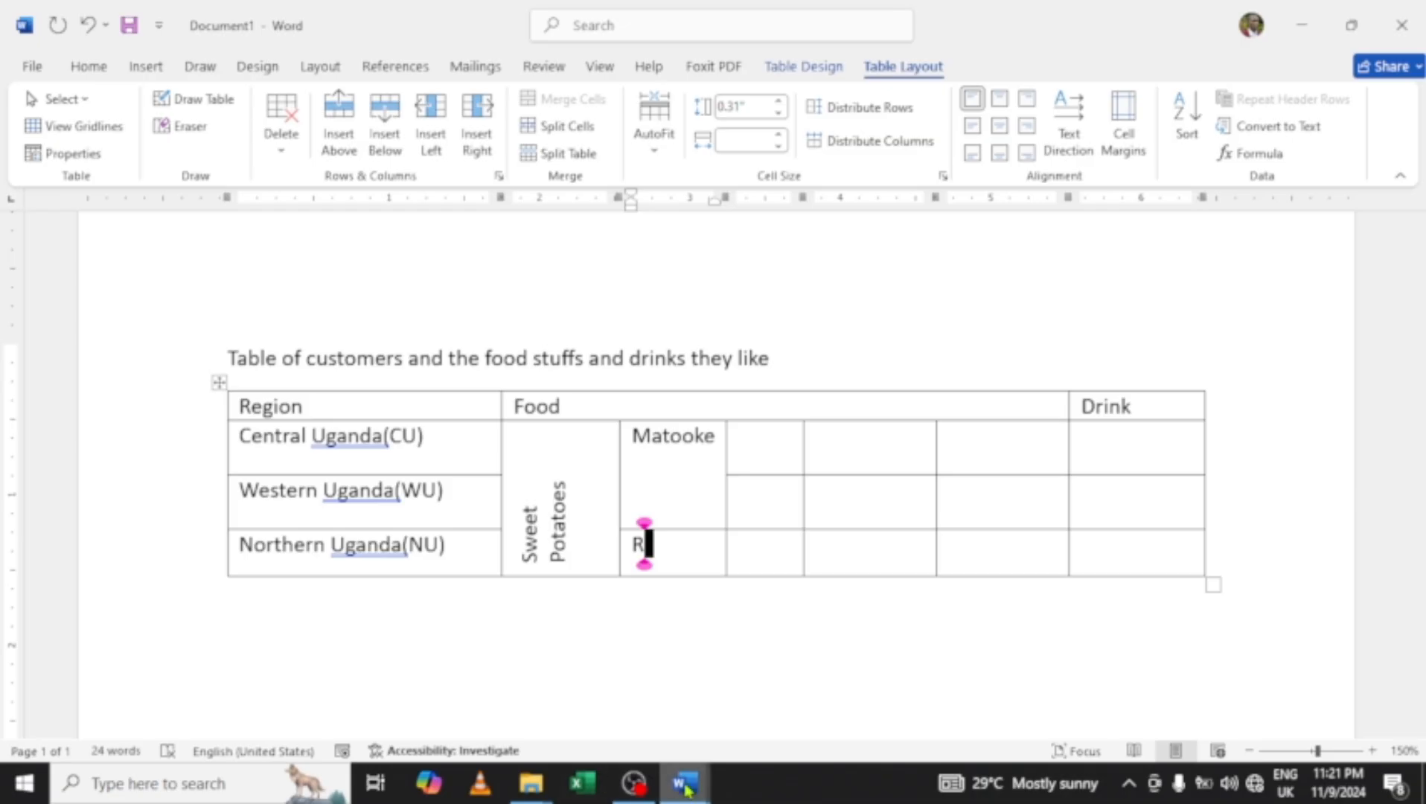
mouse_move(685, 788)
left_click(793, 704)
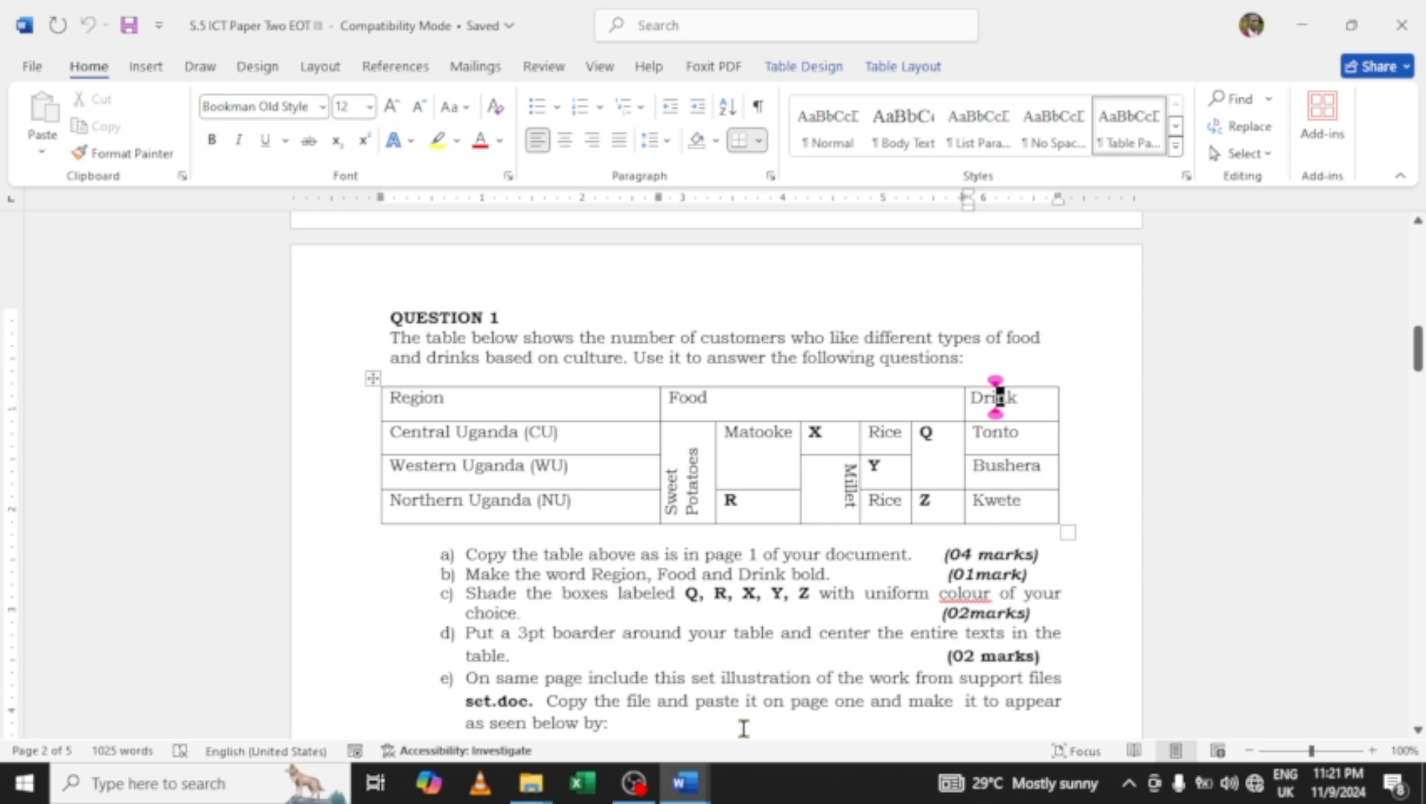
left_click(689, 790)
left_click(626, 721)
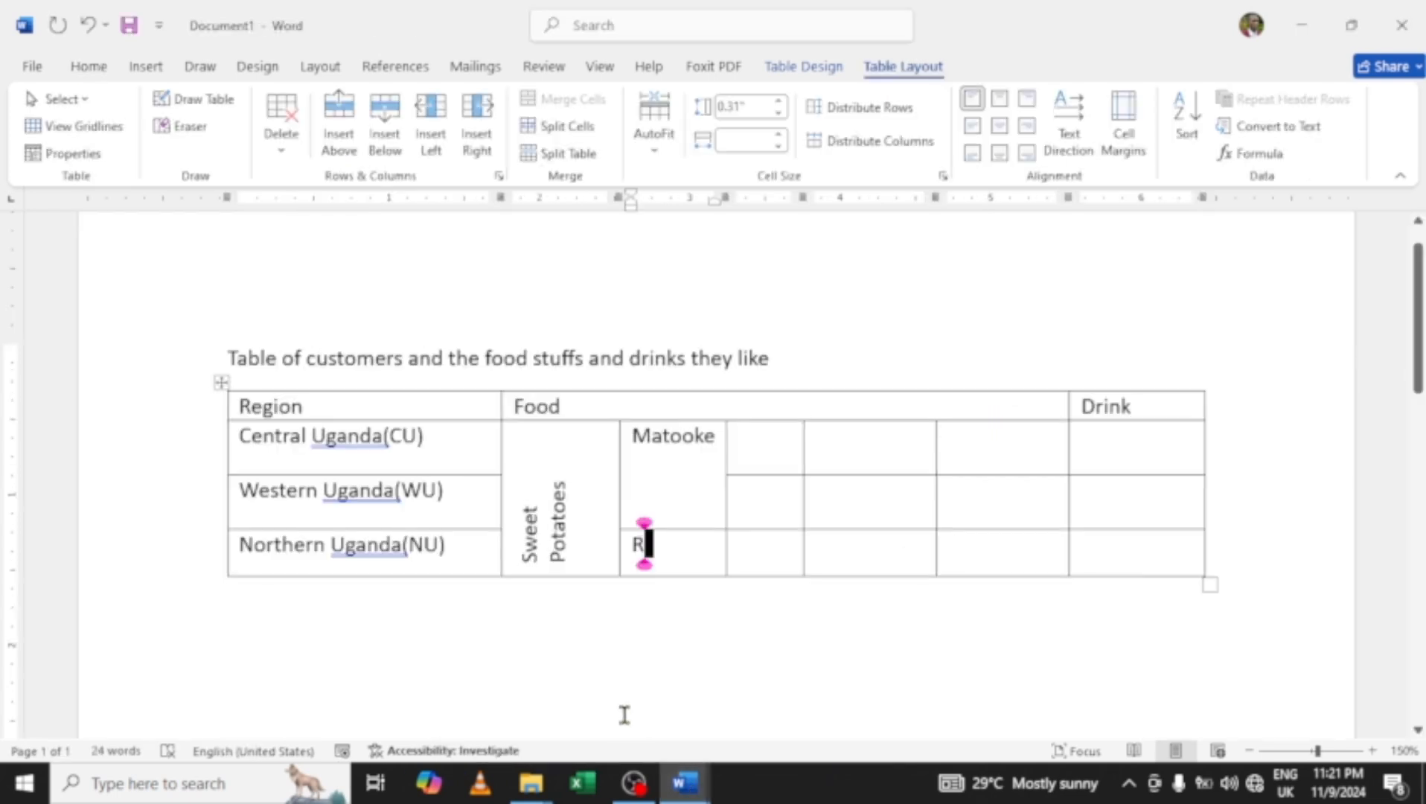
Check the exam paper's table and enter "X" in the Central Uganda cell of the third column under Food in Document1.
left_click(775, 444)
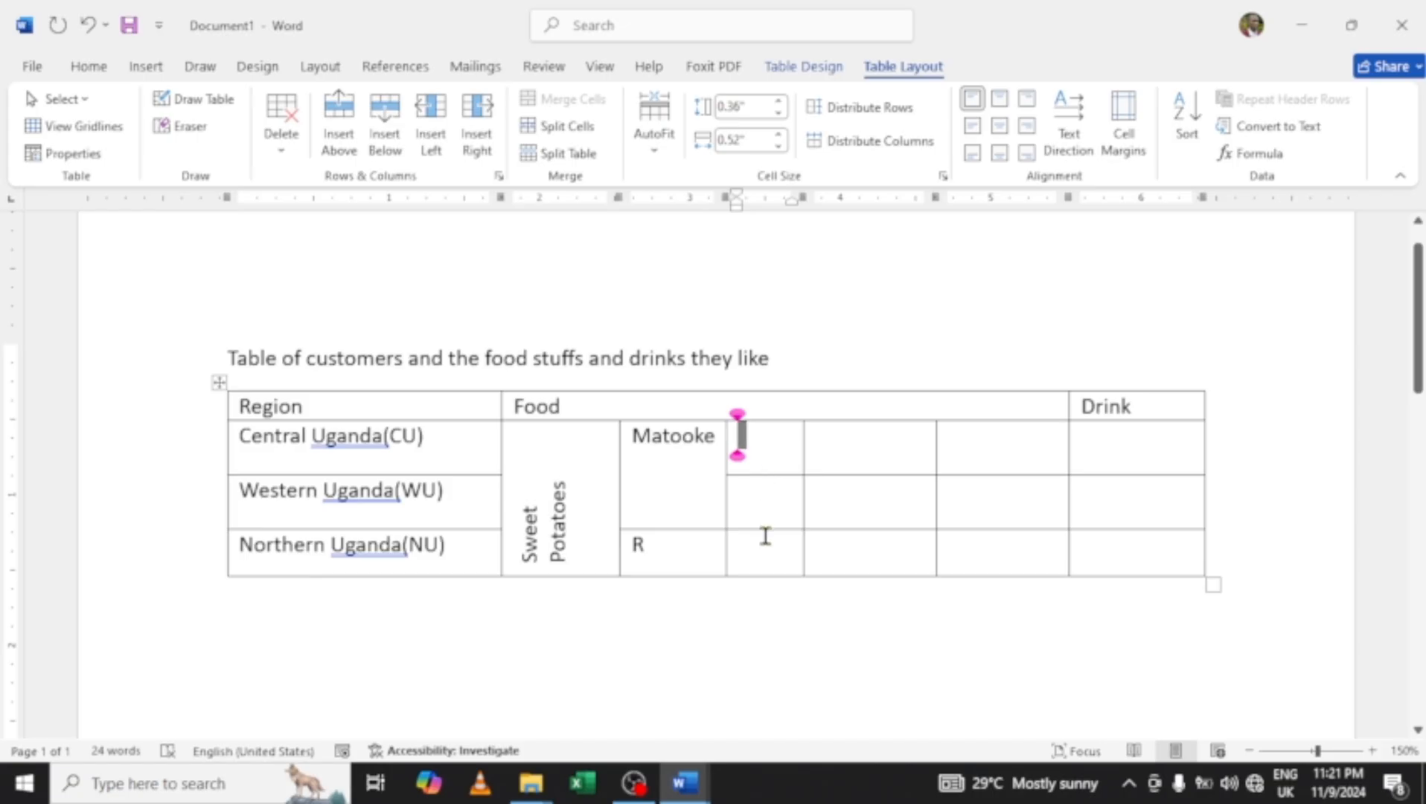
left_click(684, 783)
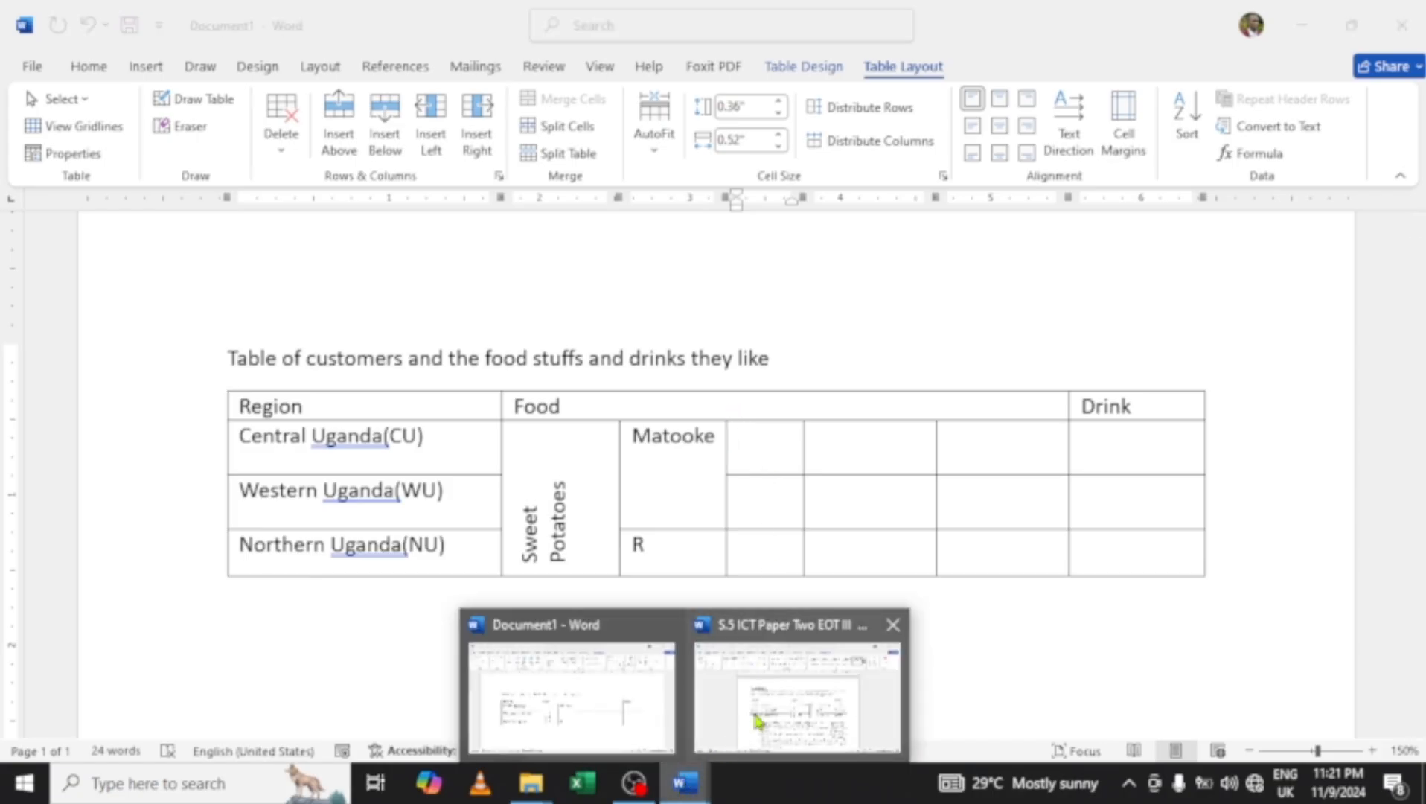
left_click(758, 721)
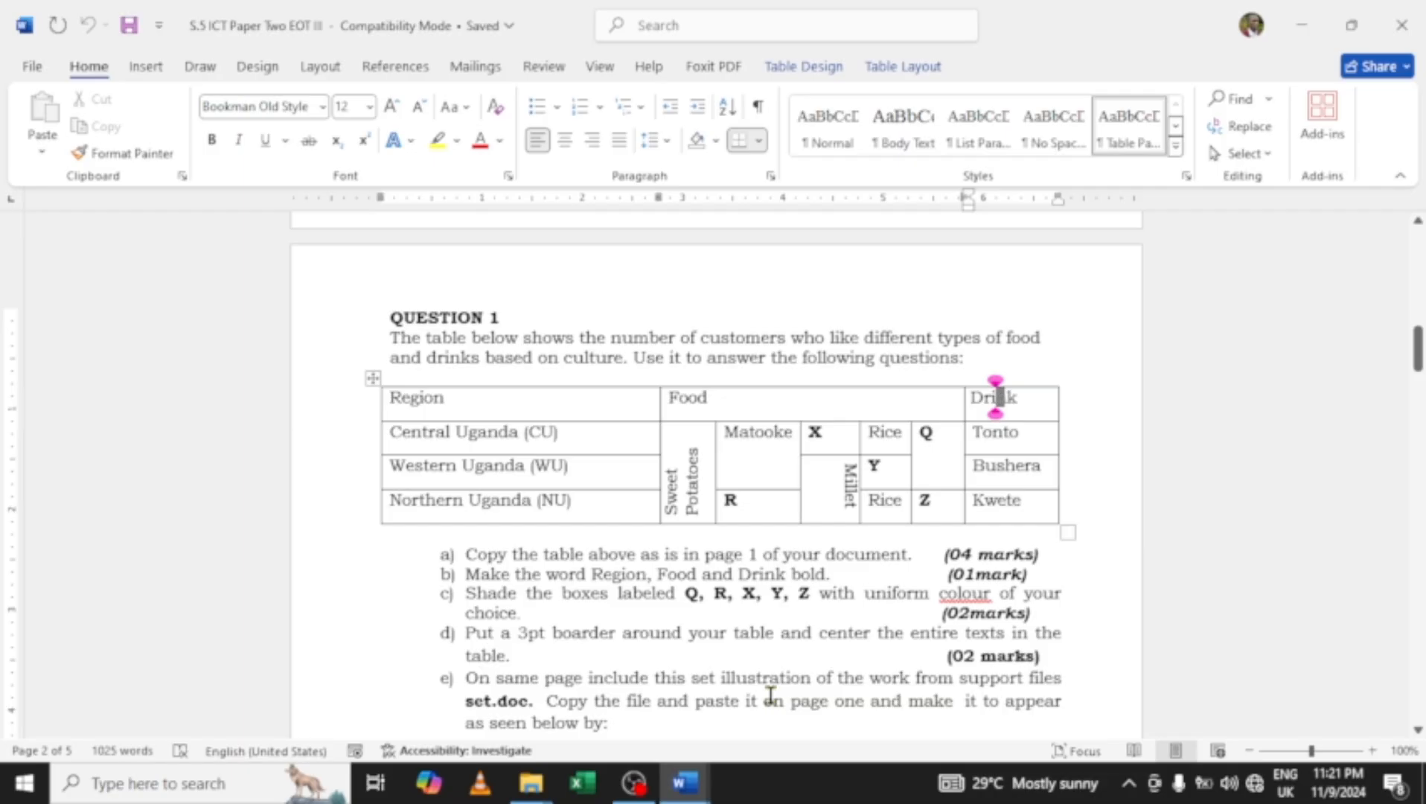
left_click(685, 783)
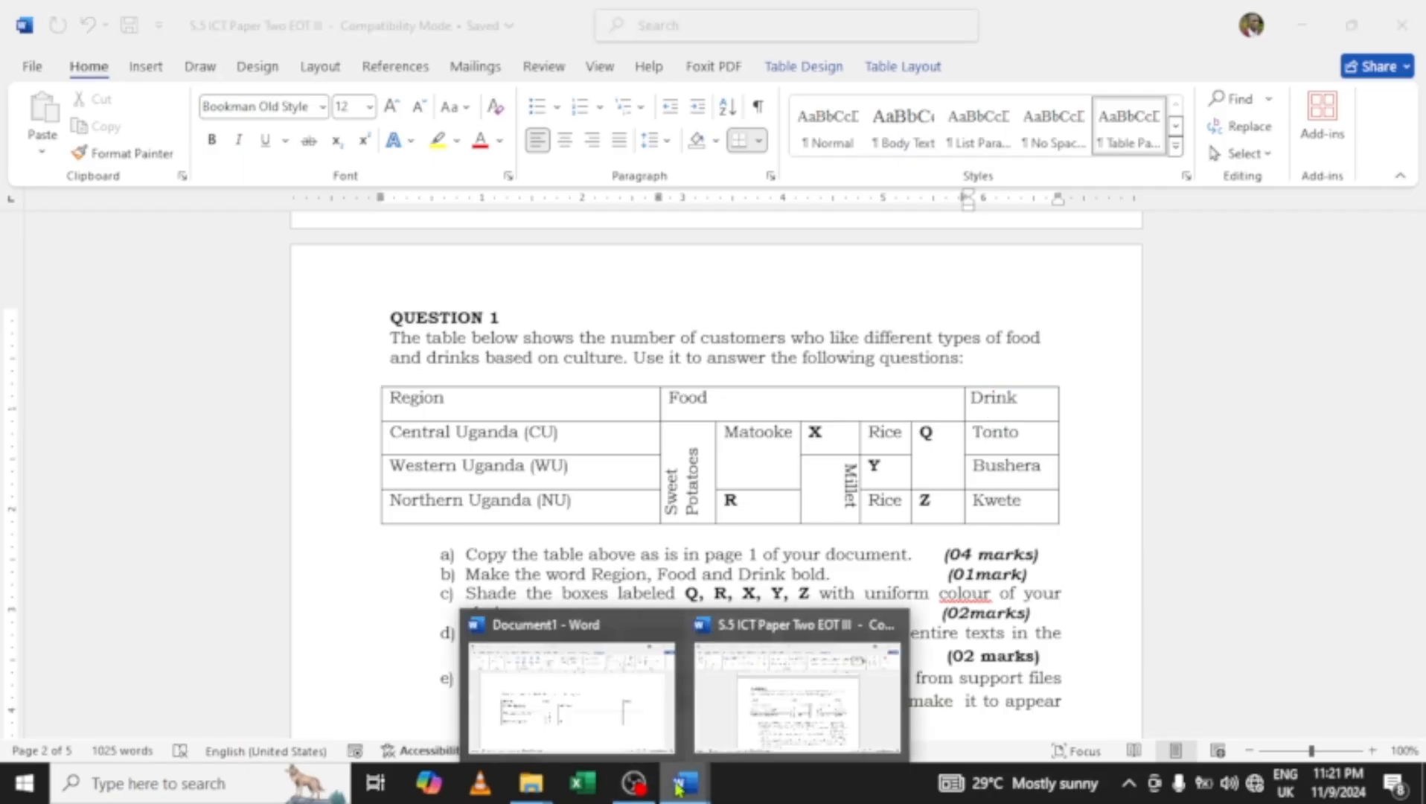
left_click(605, 704)
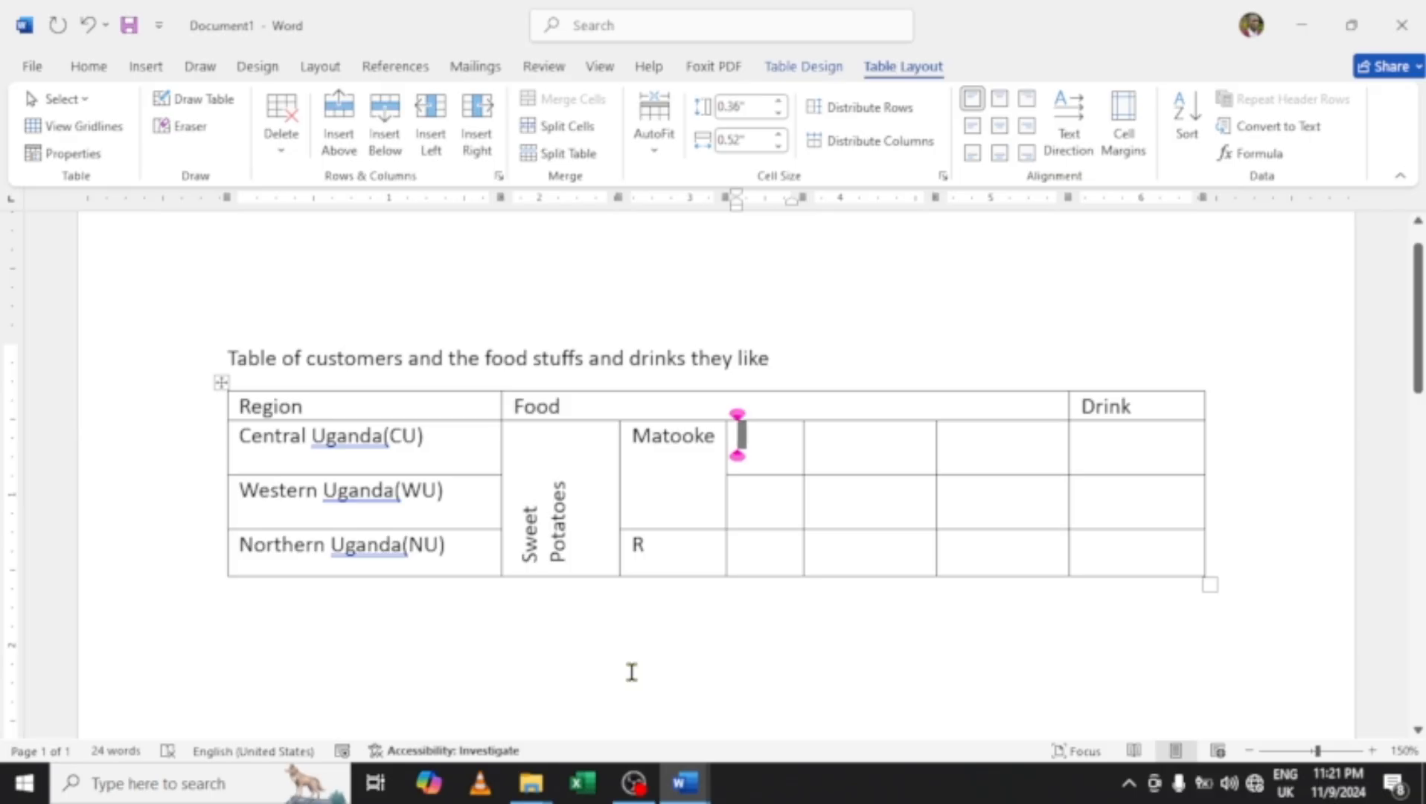
type("X")
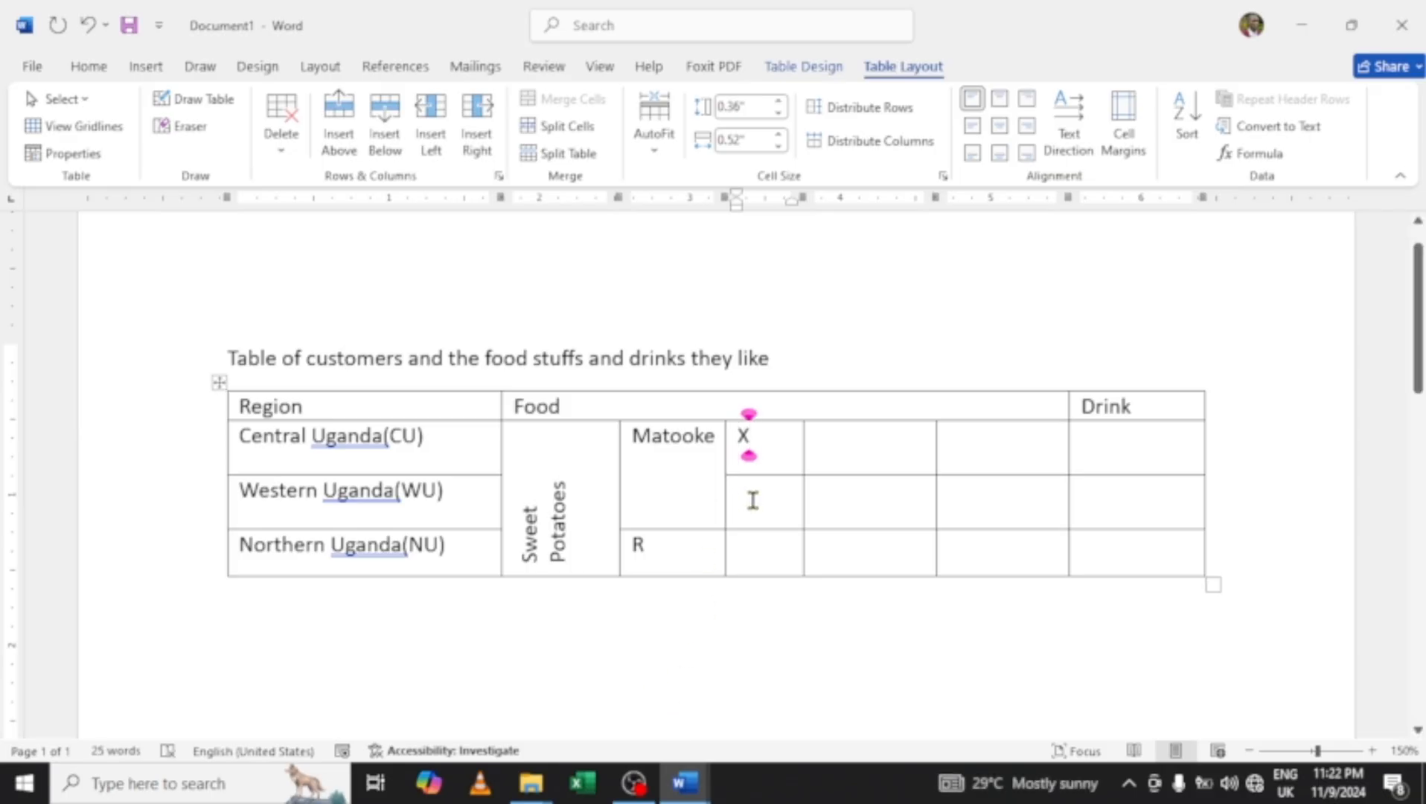
Merge the two cells below X in the third column under Food and enter "Millet" in the merged cell.
left_click_drag(753, 500, 763, 554)
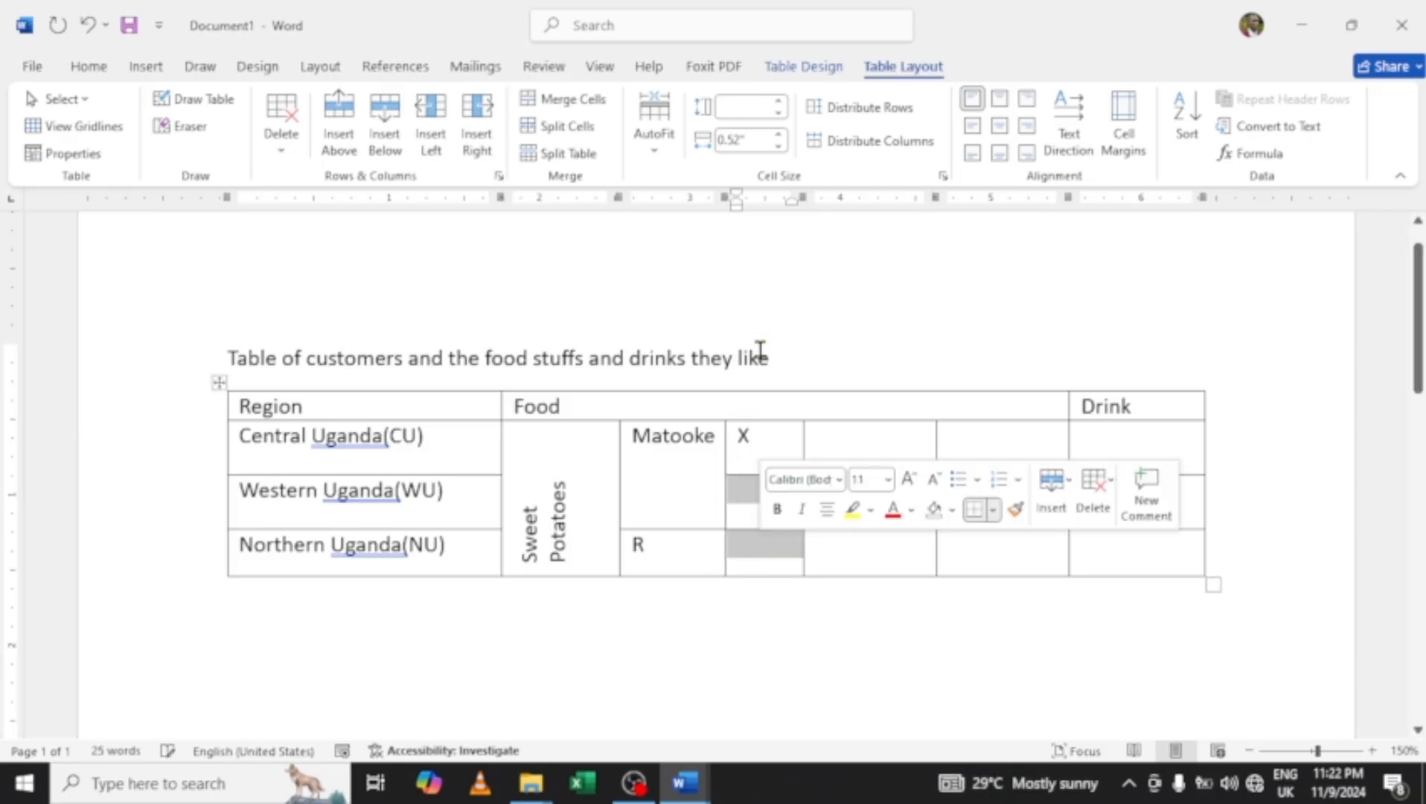
left_click(579, 101)
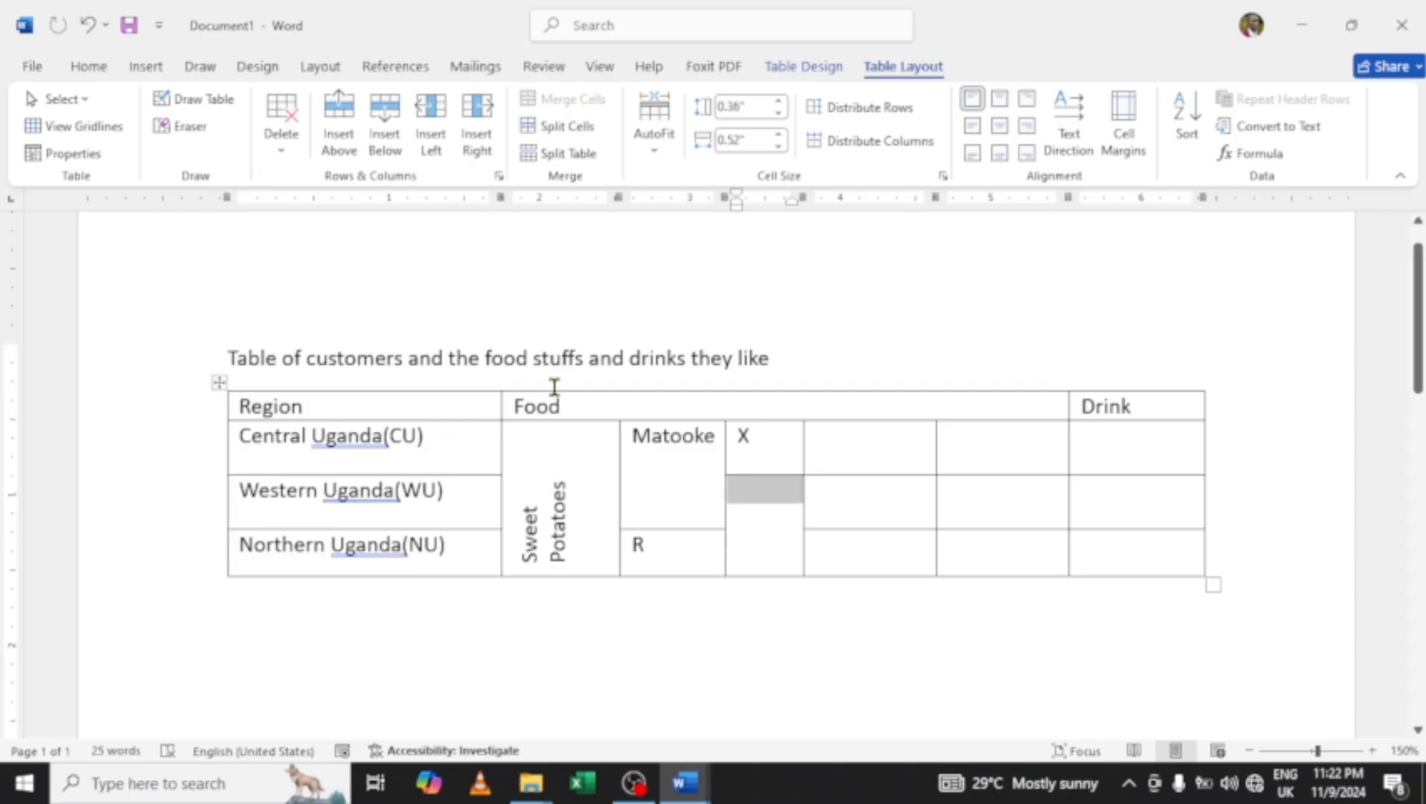
type("Mi")
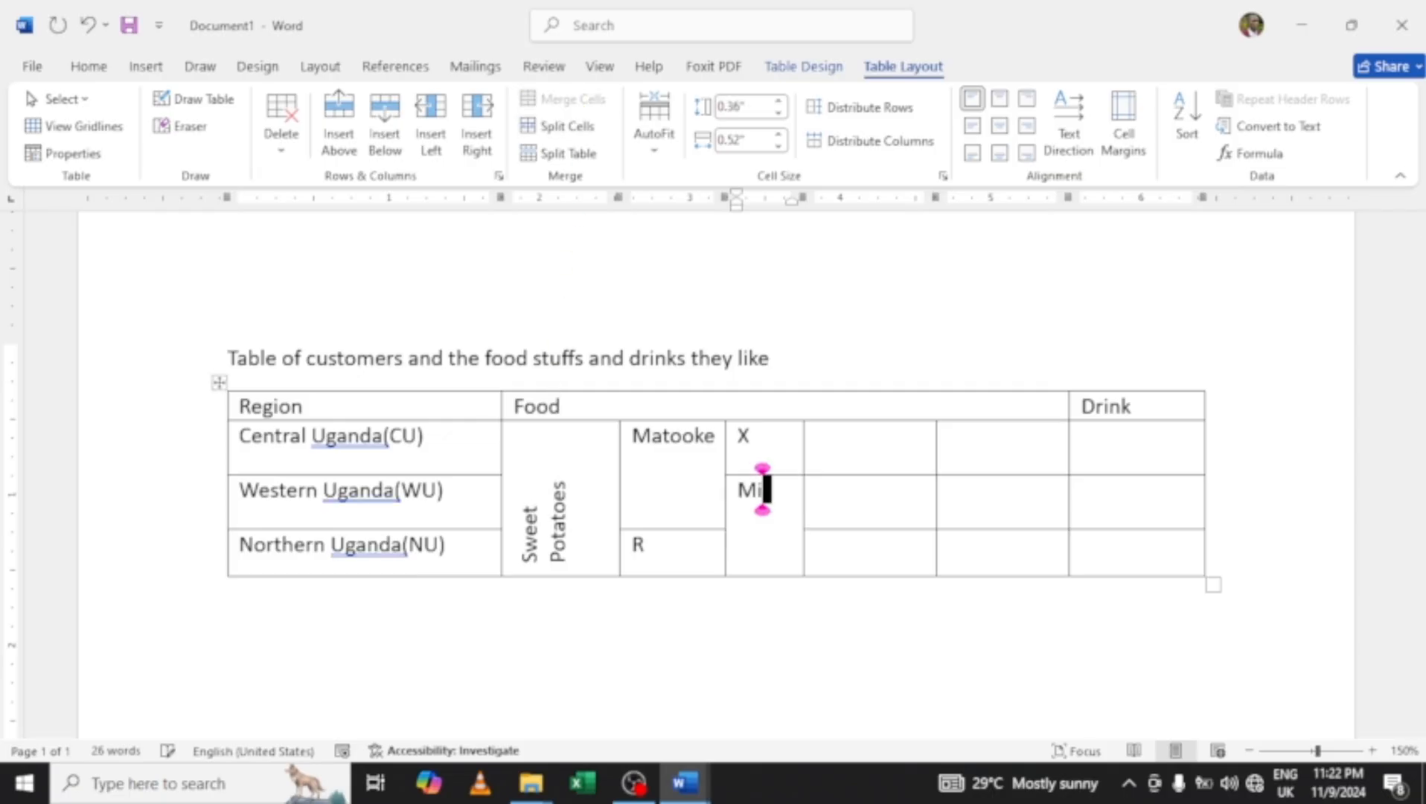
type("llet")
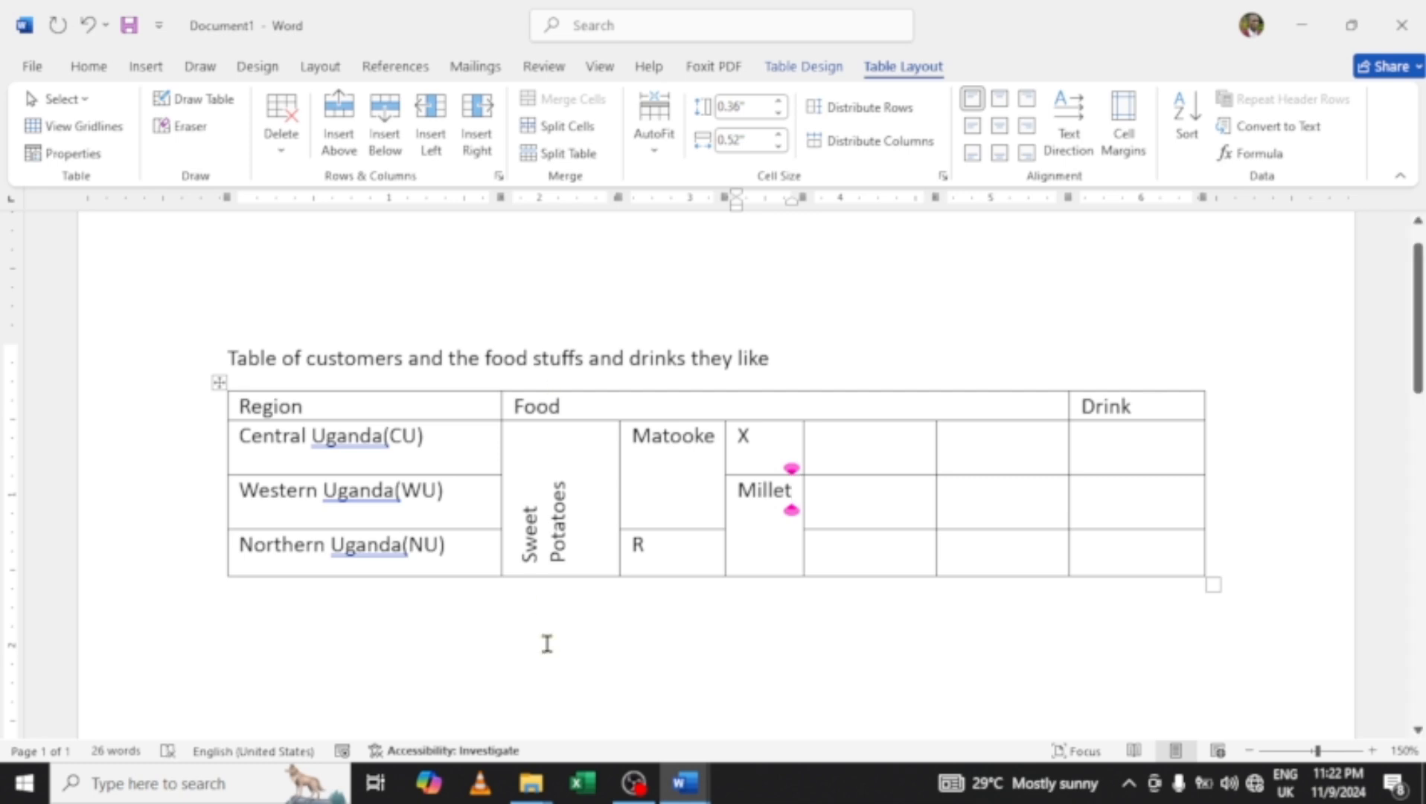
Check Millet's orientation in the exam paper, then rotate the Millet text in Document1 to read from top to bottom.
left_click(685, 783)
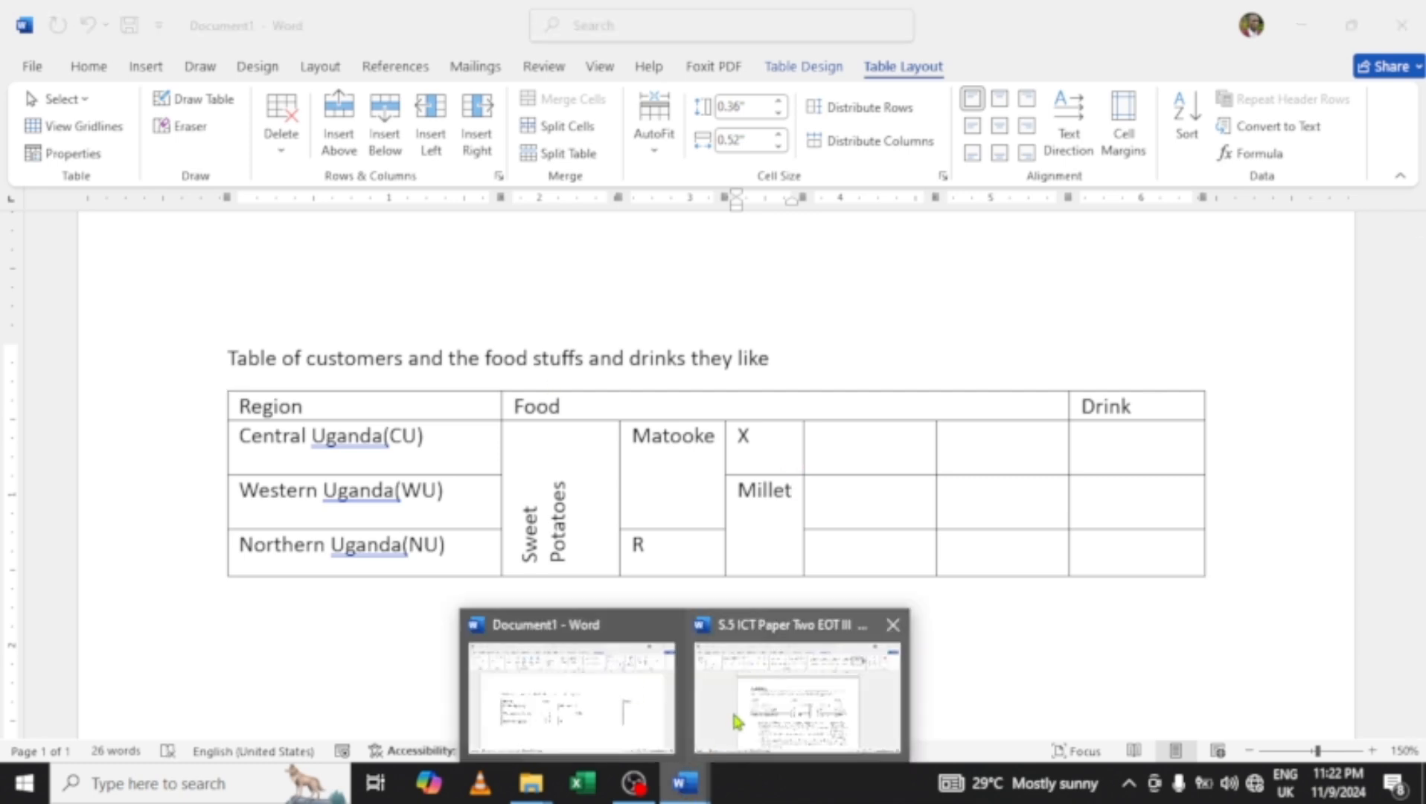
left_click(767, 713)
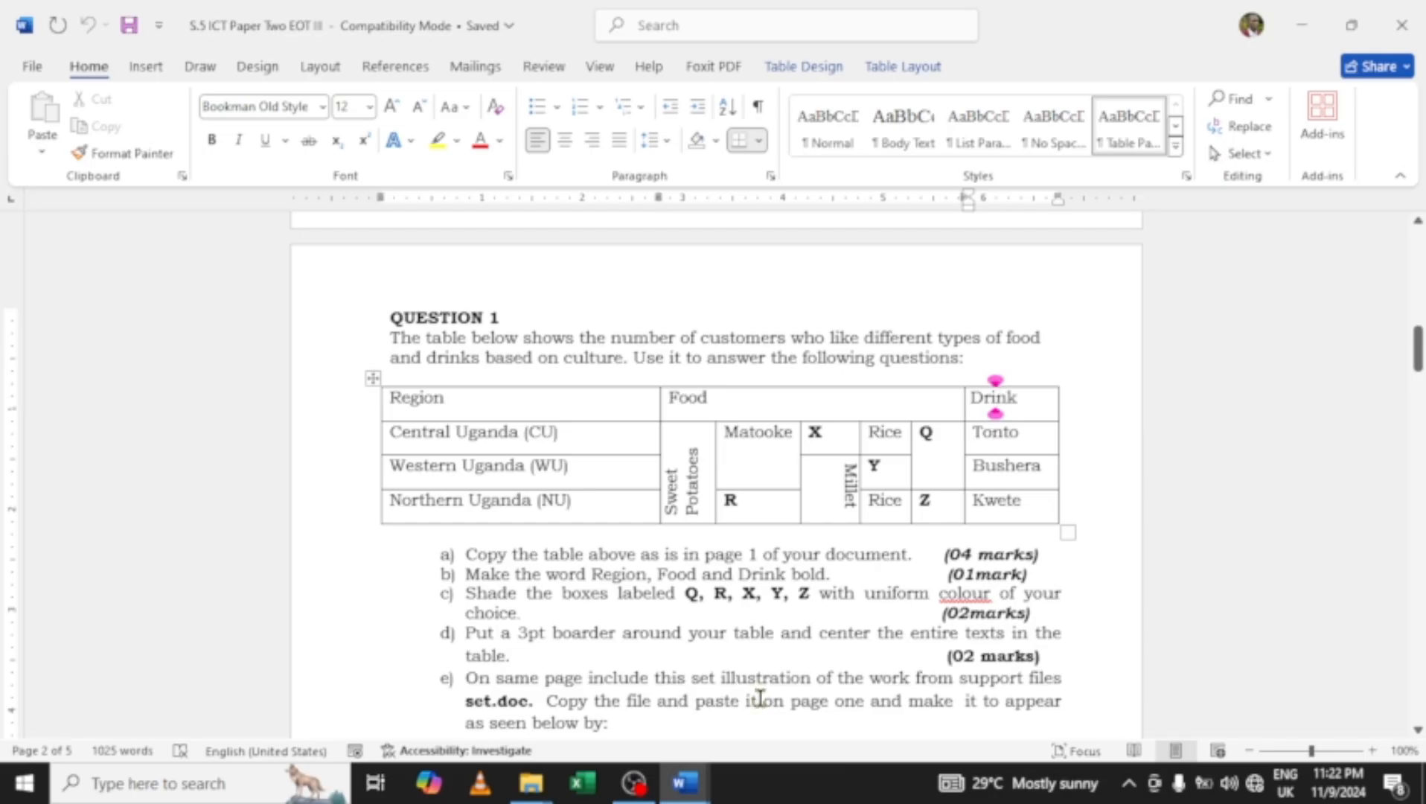
left_click(685, 783)
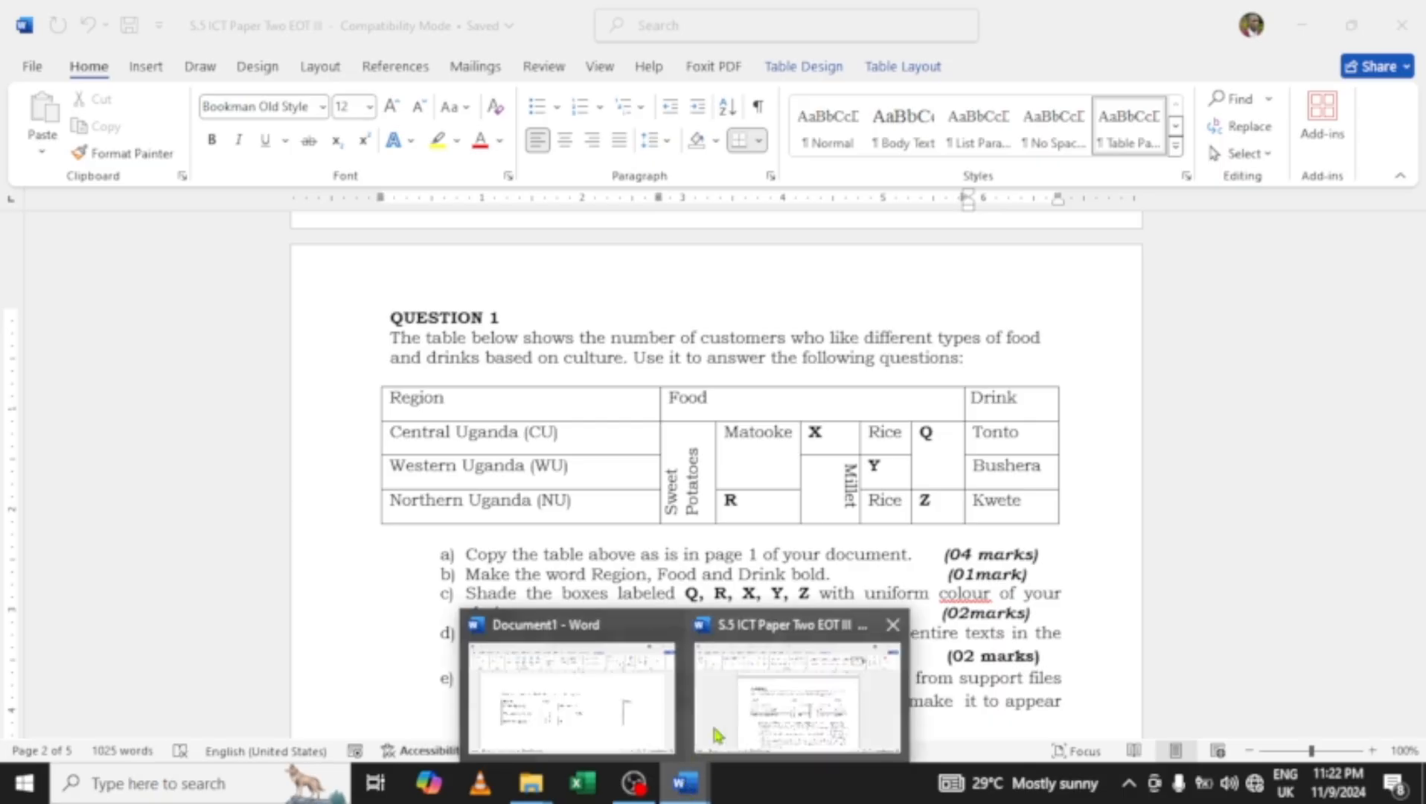
left_click(582, 697)
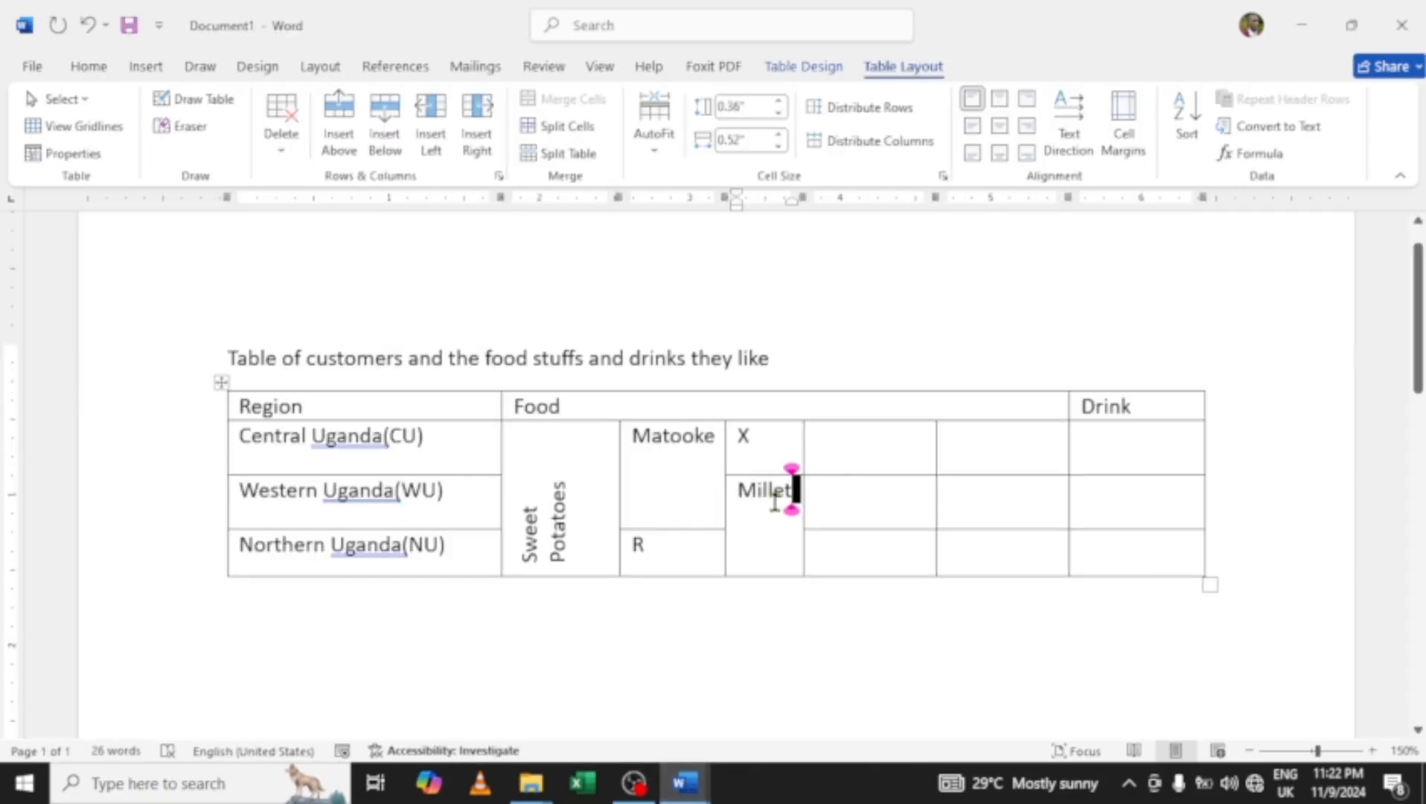
left_click_drag(792, 493, 739, 490)
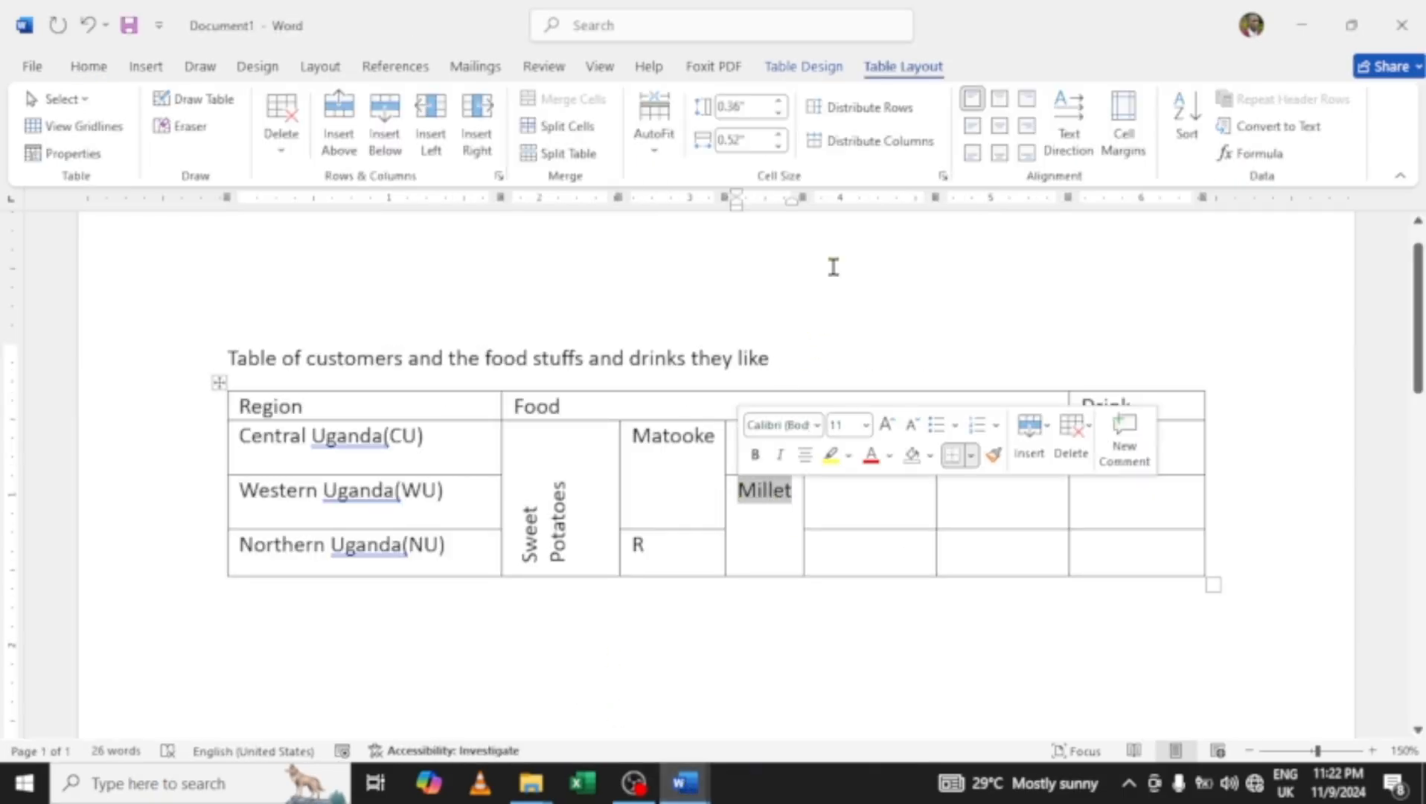
left_click(1072, 142)
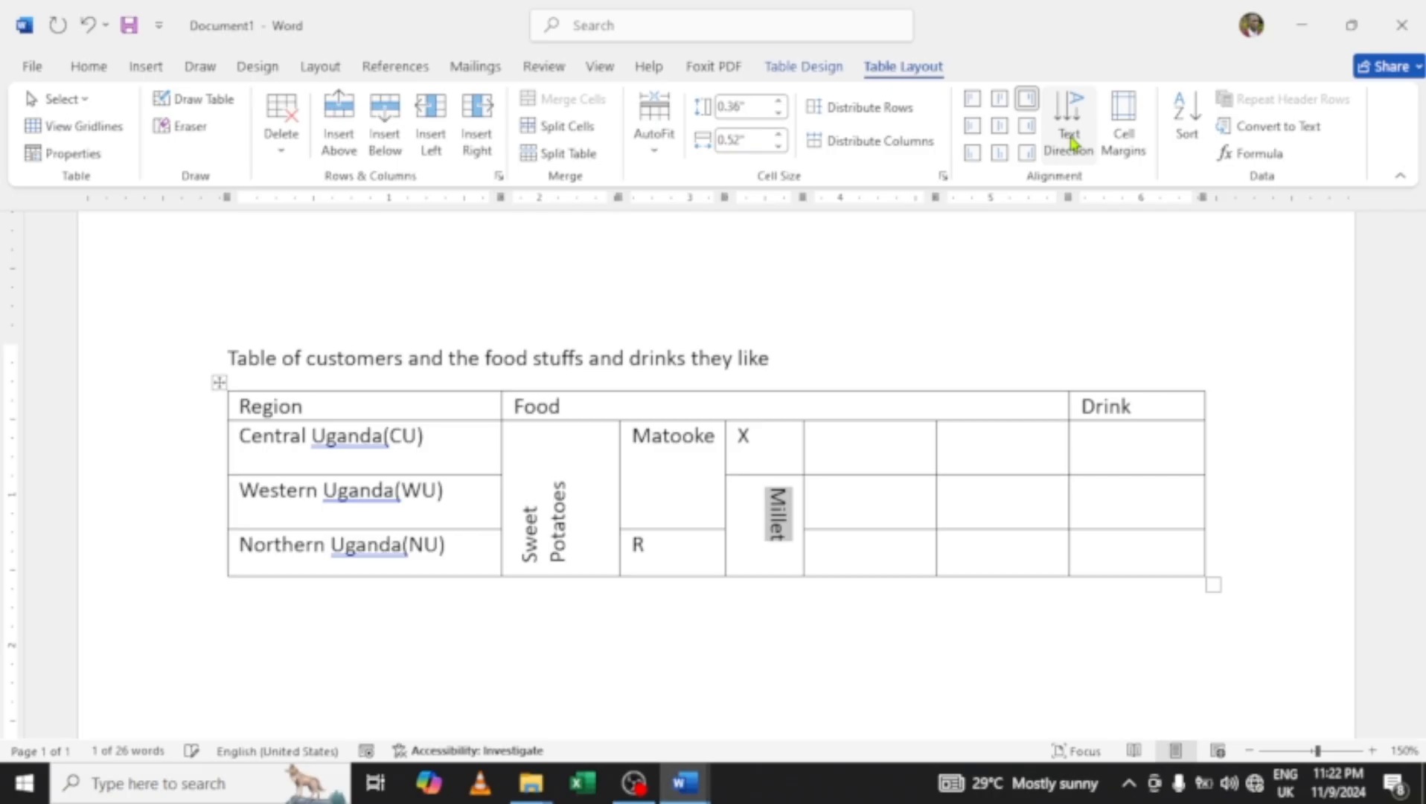
Enter "Rice" in the Central Uganda cell of the fourth column under Food.
left_click(849, 447)
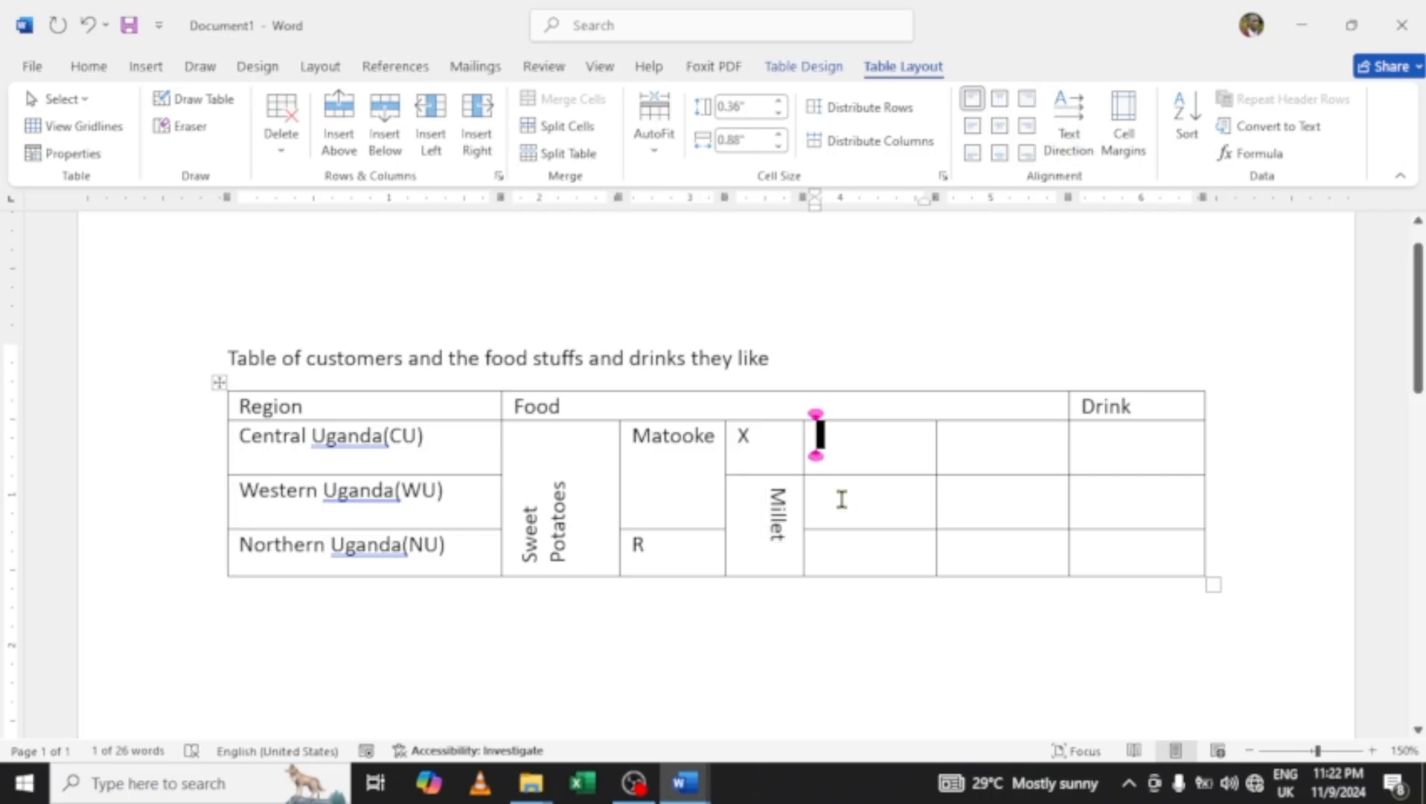
type("Rice")
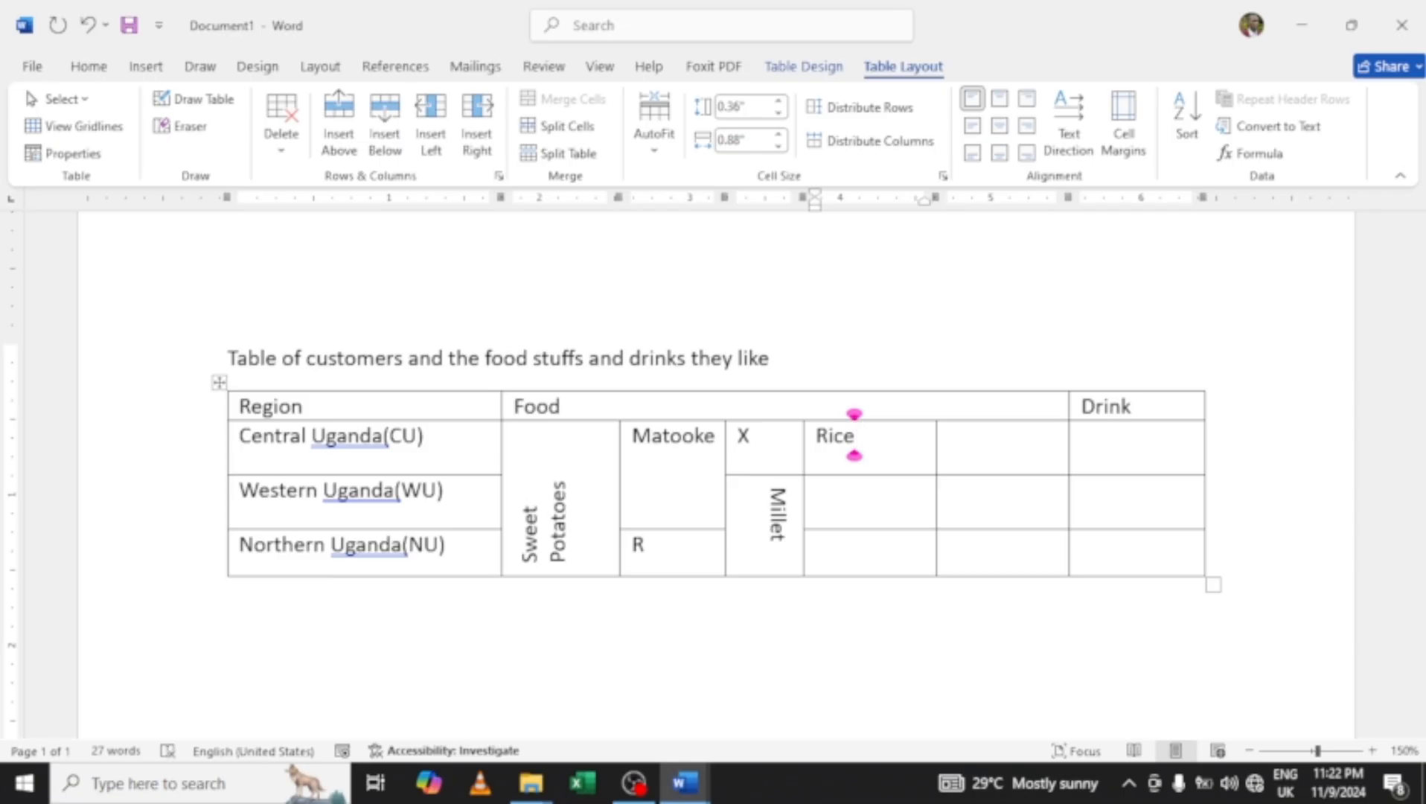
key("Down")
Check the exam paper's table and enter "Y" in the Western Uganda cell of the fourth column under Food in Document1.
left_click(687, 787)
left_click(796, 725)
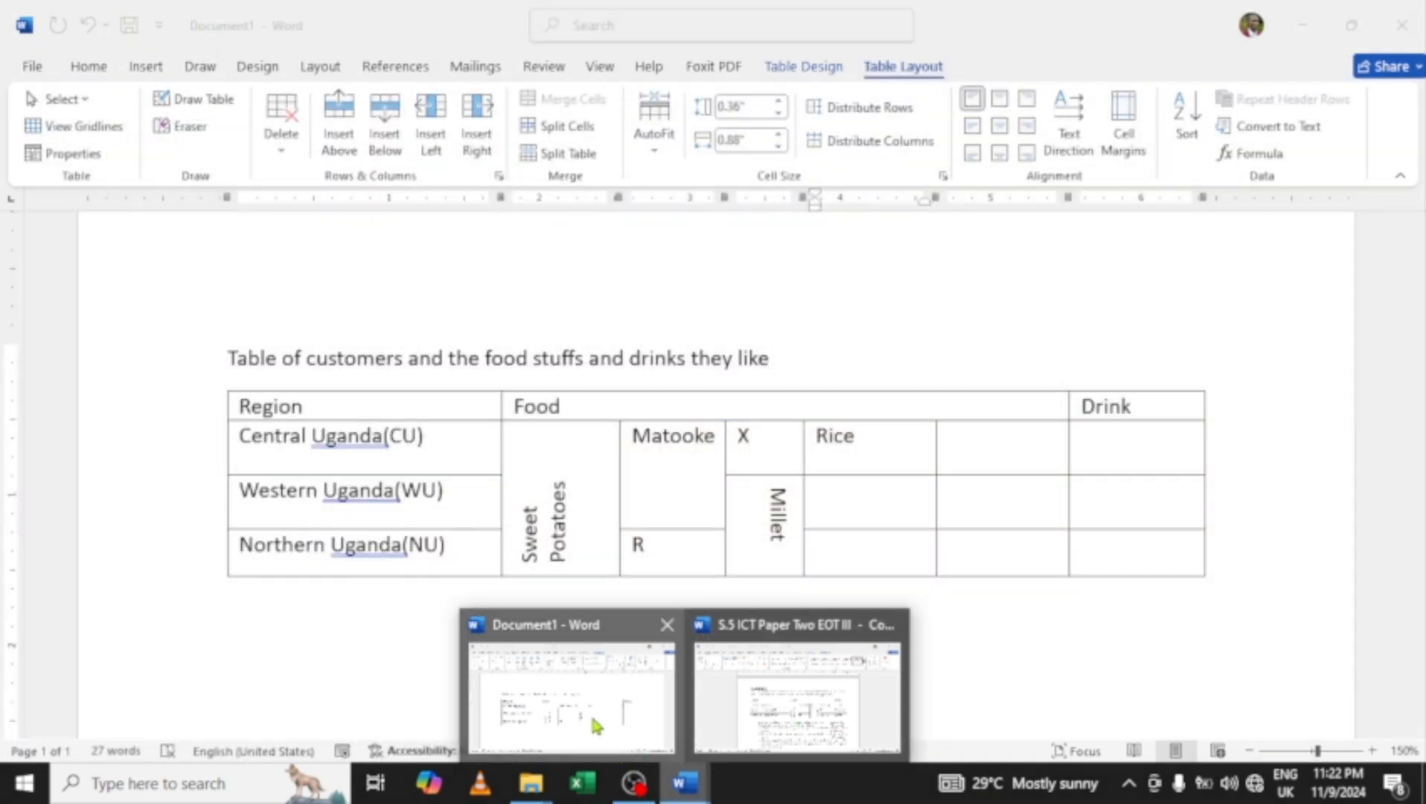
left_click(589, 711)
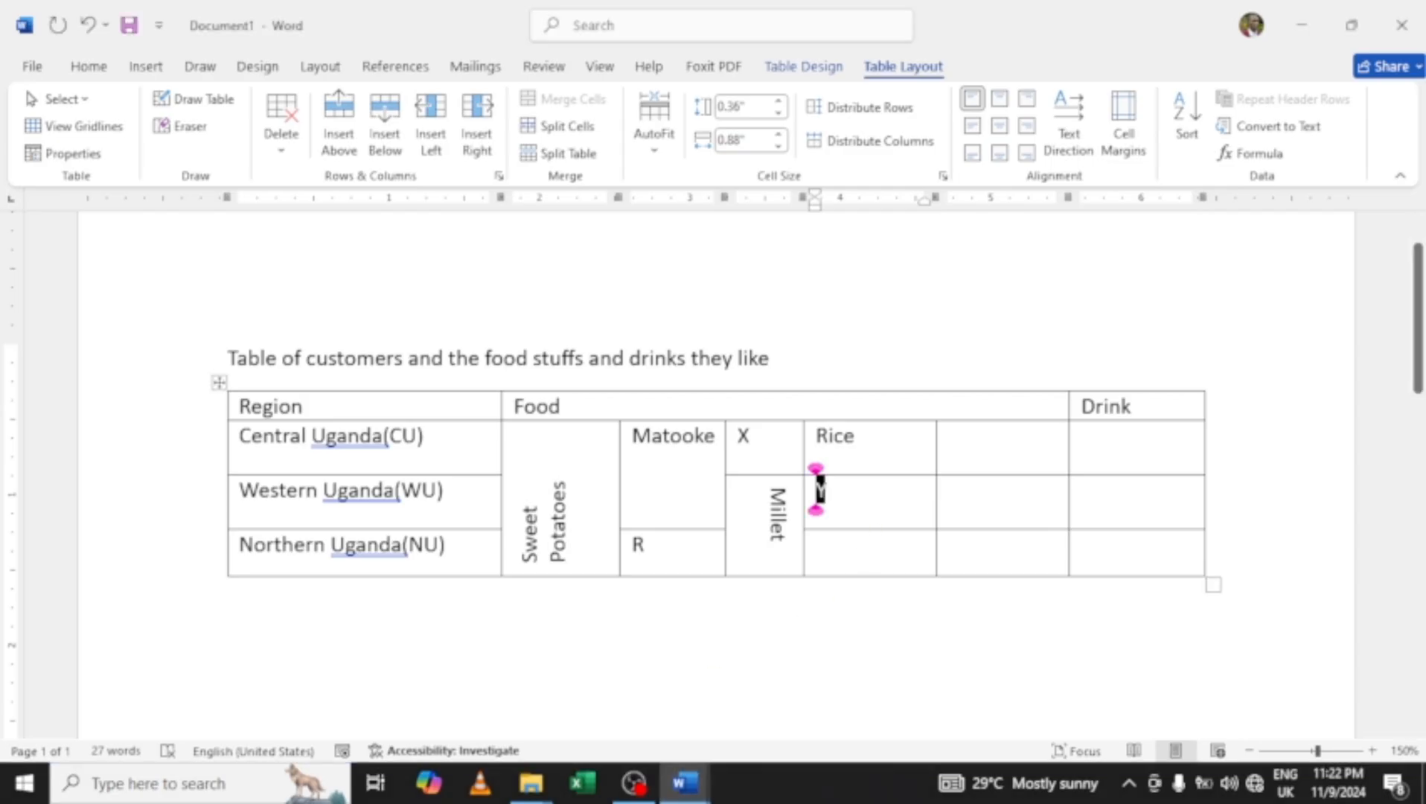
type("Y")
key("Down")
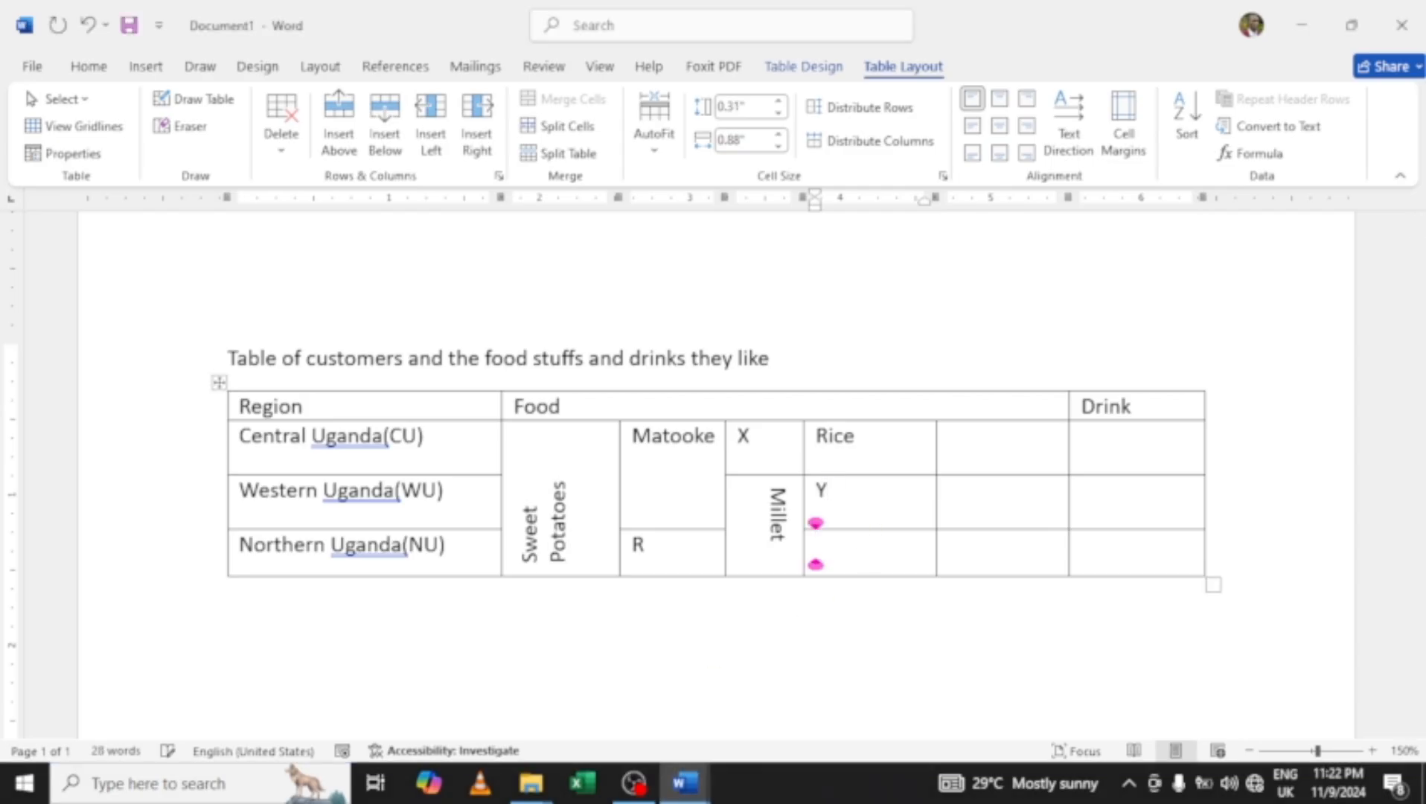
Enter "Rice" in the Northern Uganda cell of the fourth column under Food, correcting its capitalisation.
type("r")
type("ICE")
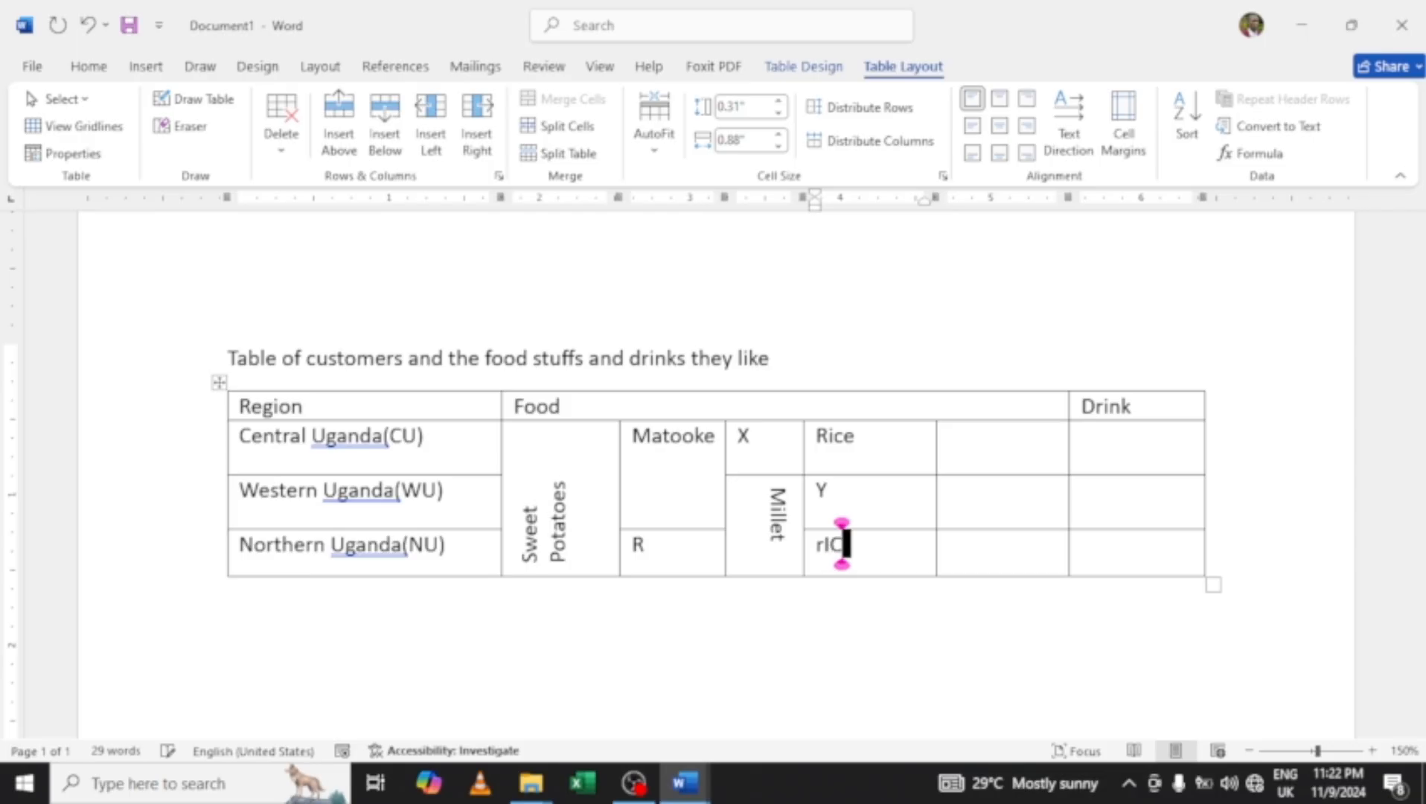
key("BackSpace")
key("BackSpace")
key("BackSpace")
key("BackSpace")
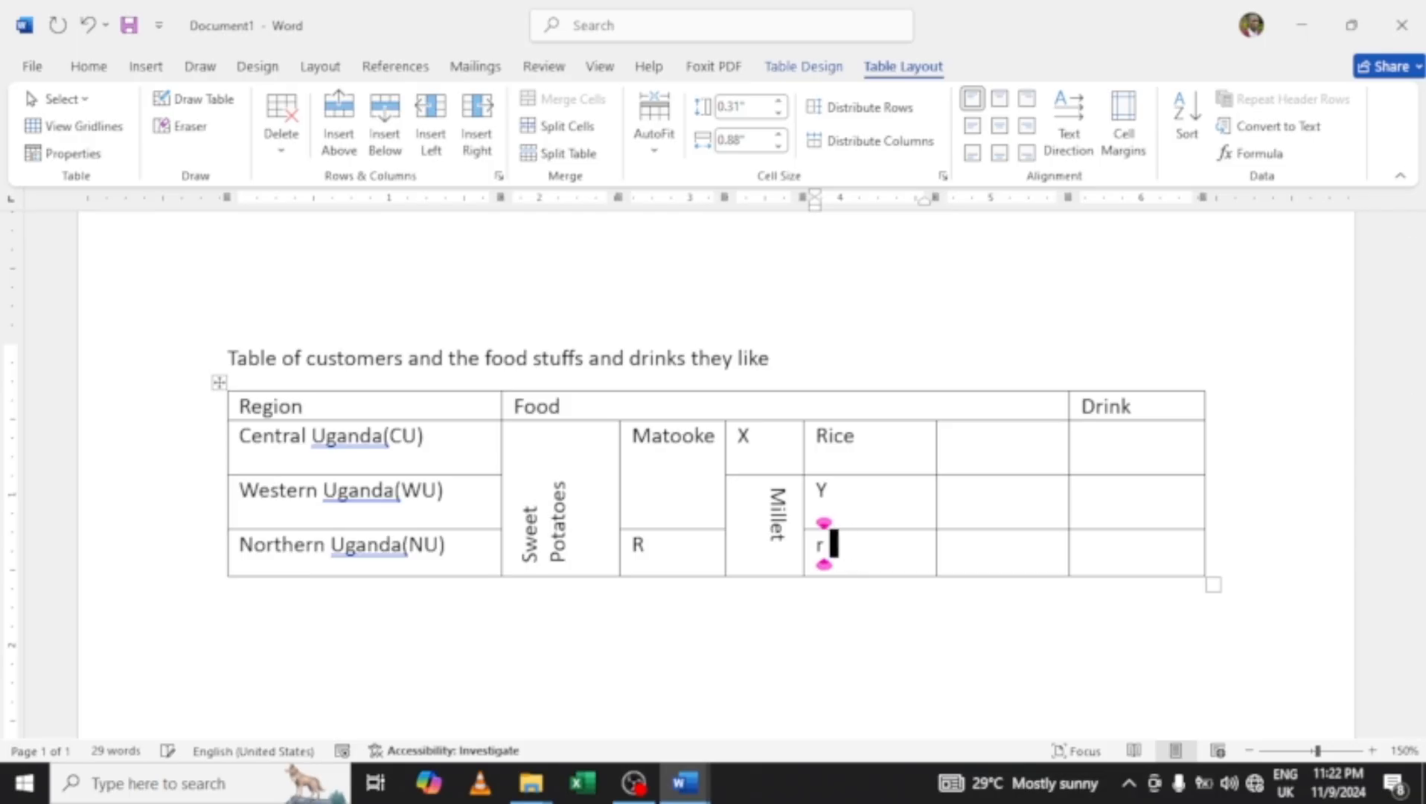
type("R")
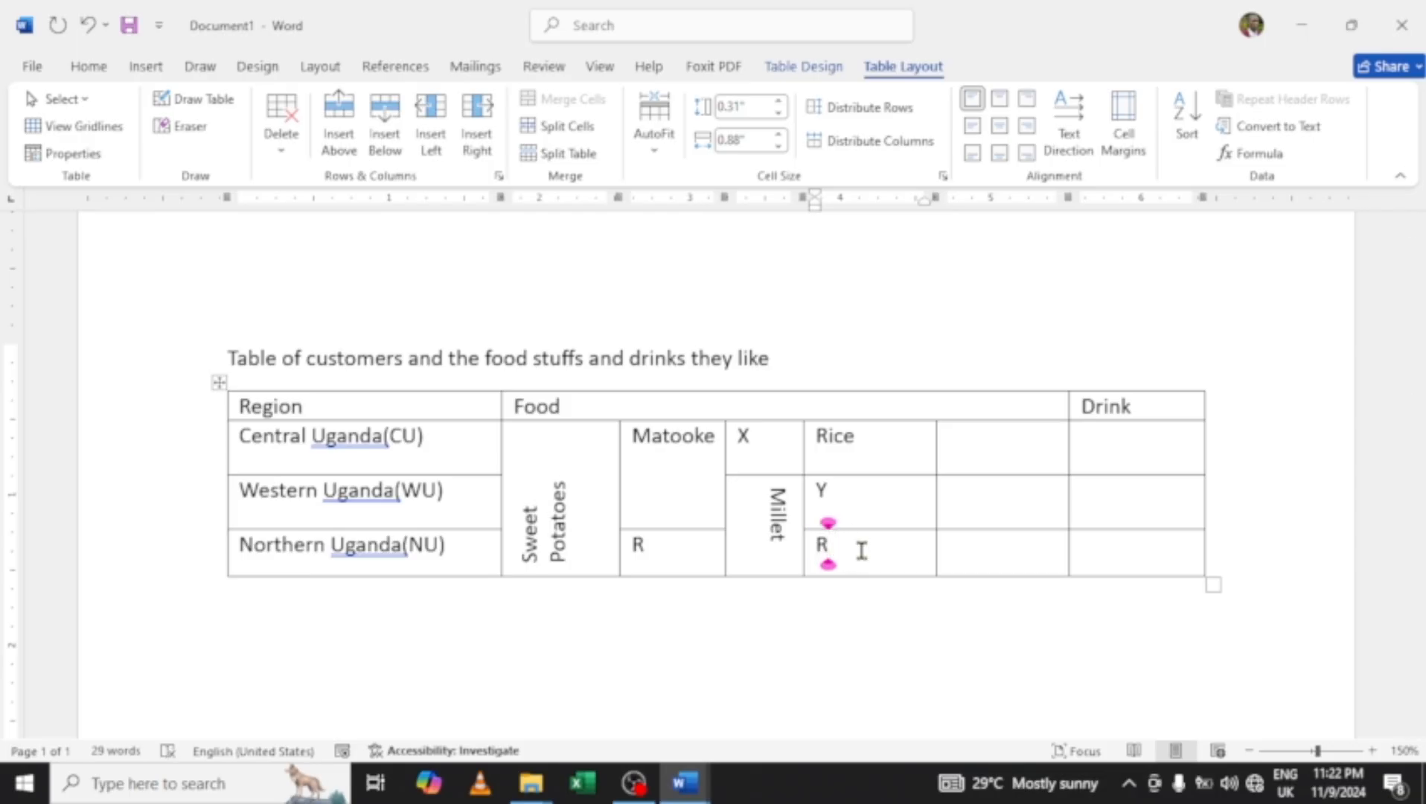
type("ice")
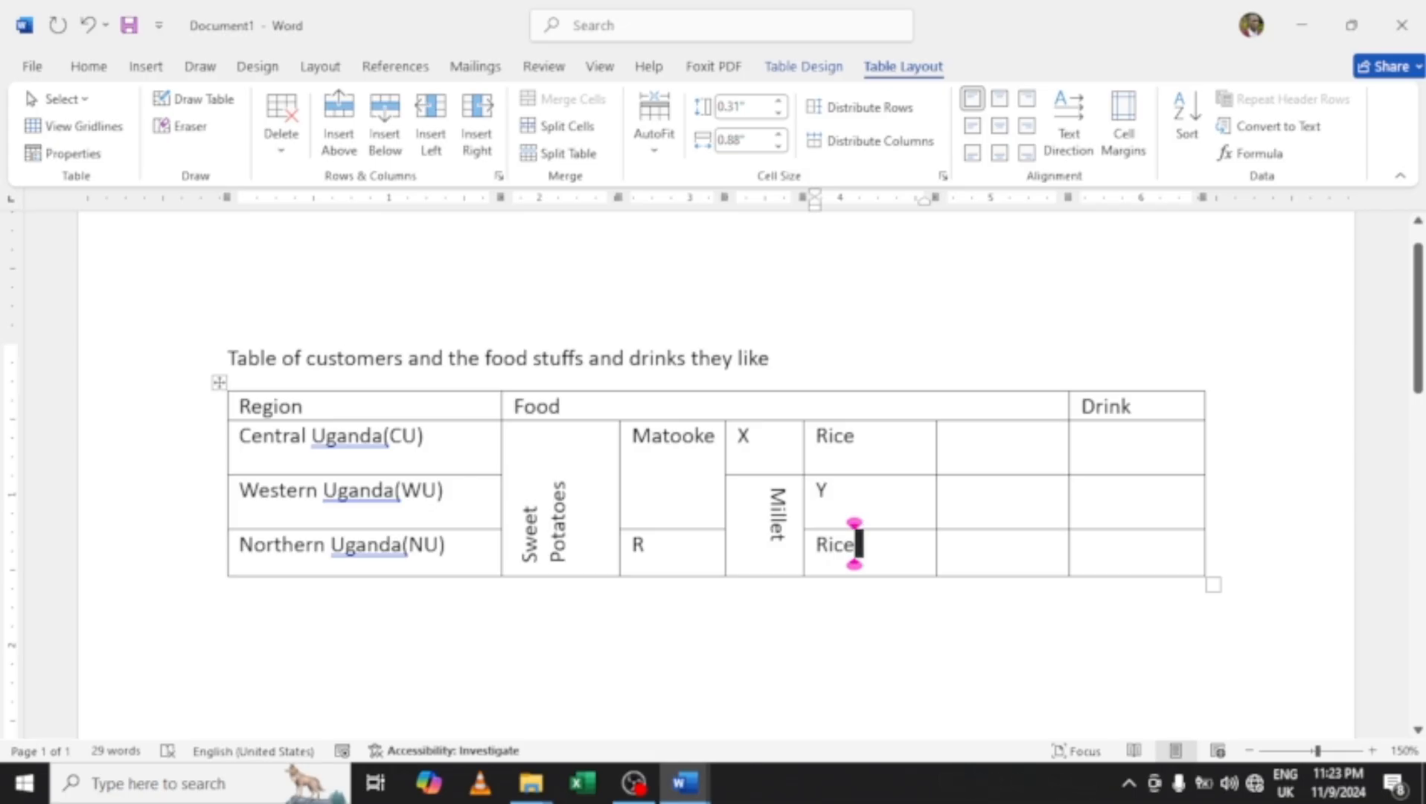
Merge the Central and Western Uganda cells of the fifth column under Food and enter "Q" in the merged cell.
left_click(969, 442)
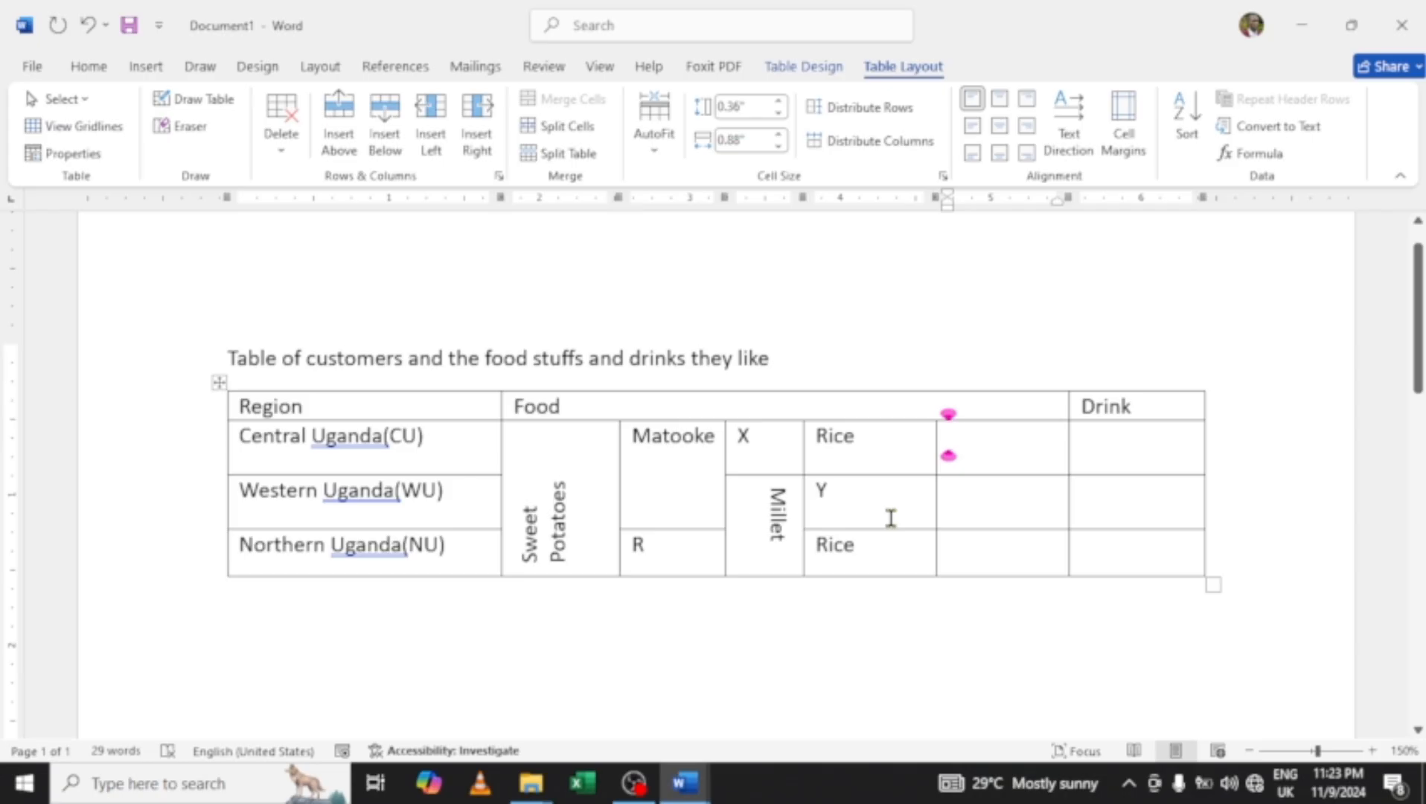
left_click_drag(969, 449, 974, 490)
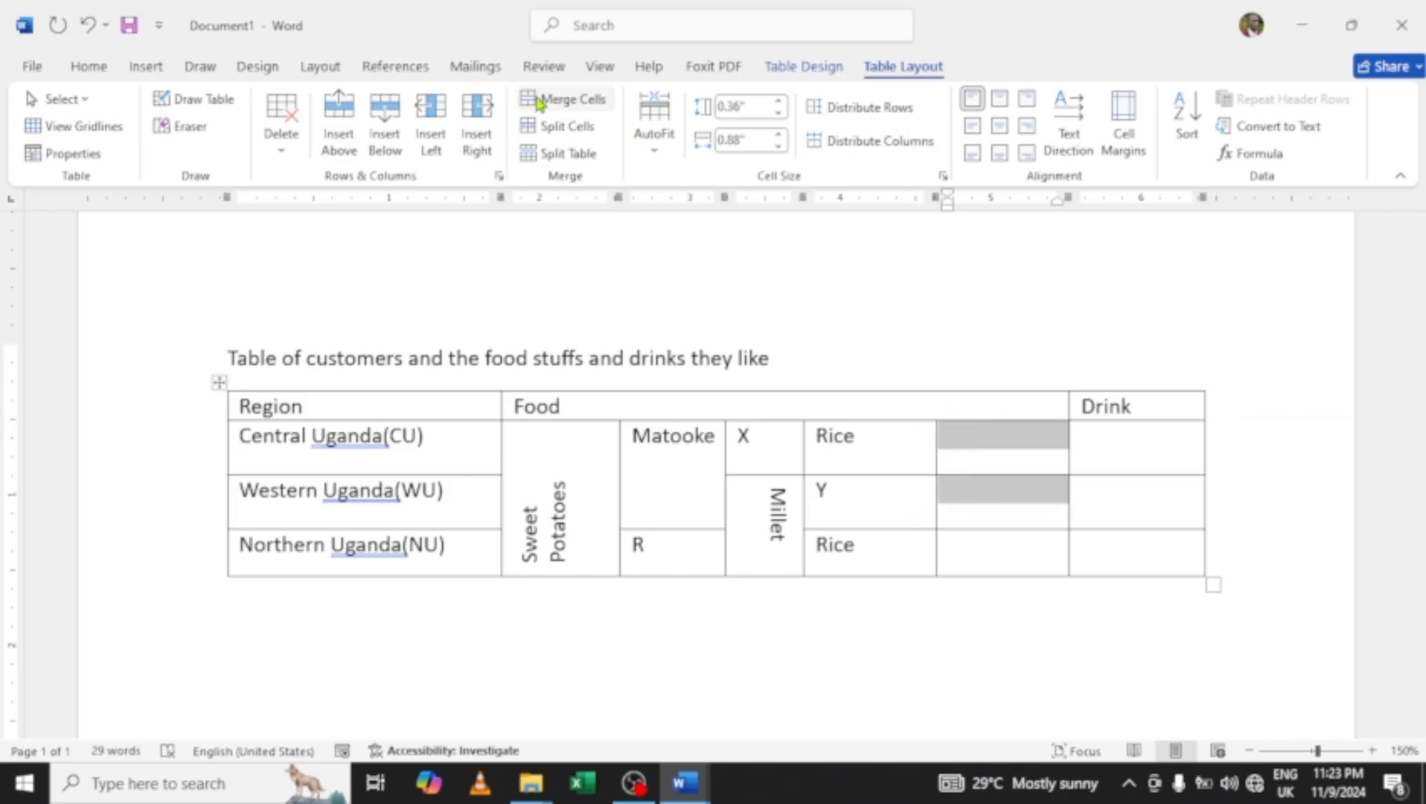
left_click(566, 104)
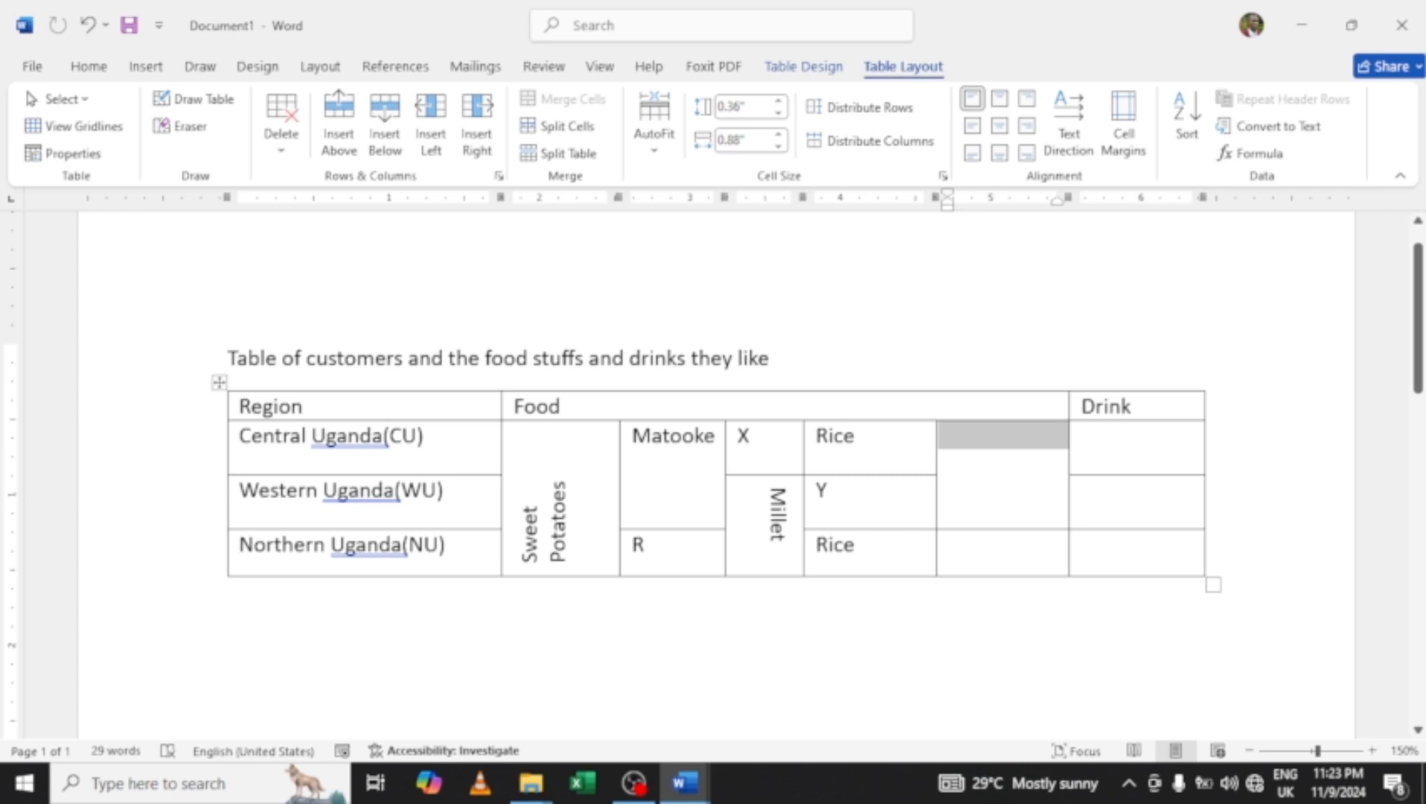
type("Q")
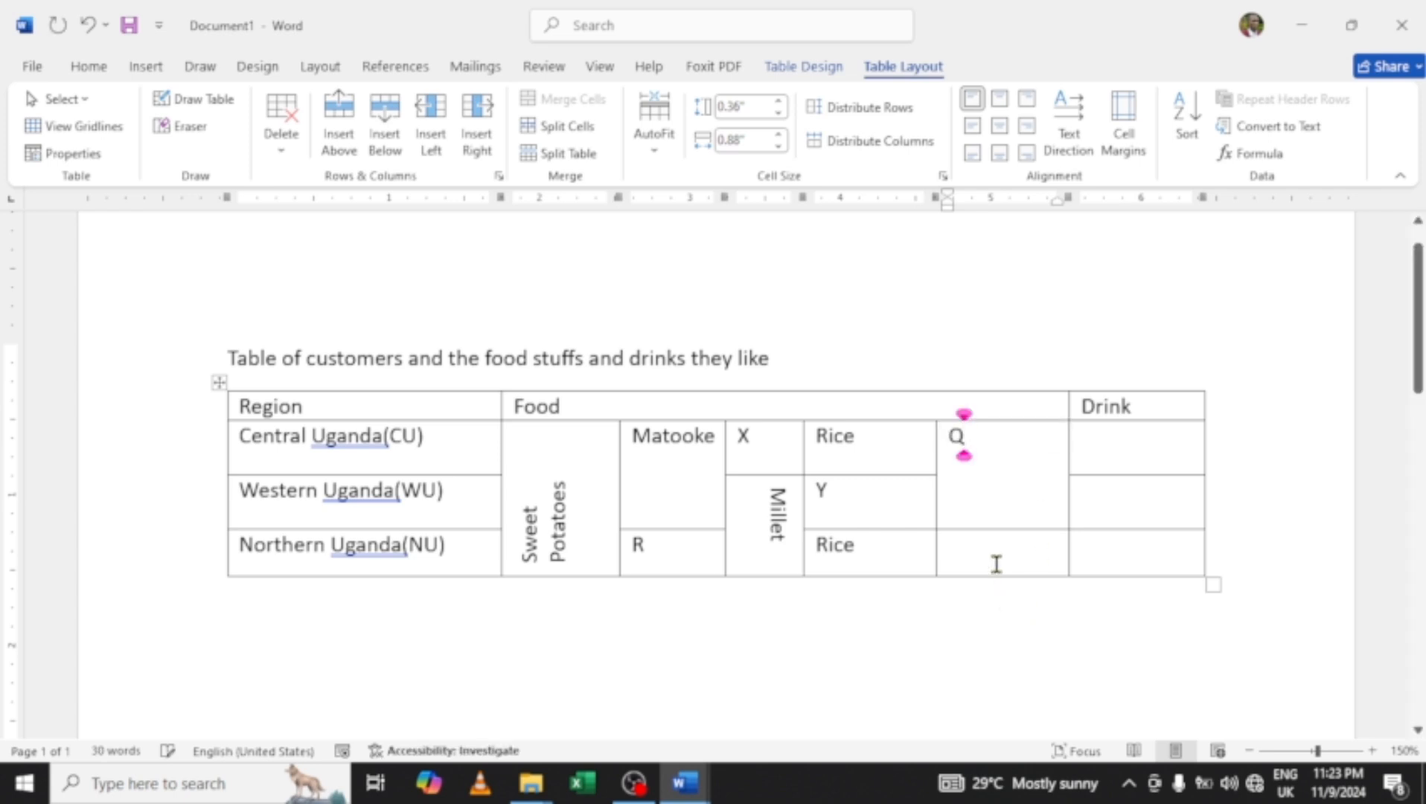
Check the exam paper's table and enter "Z" in the Northern Uganda cell of the fifth column under Food in Document1.
left_click(994, 560)
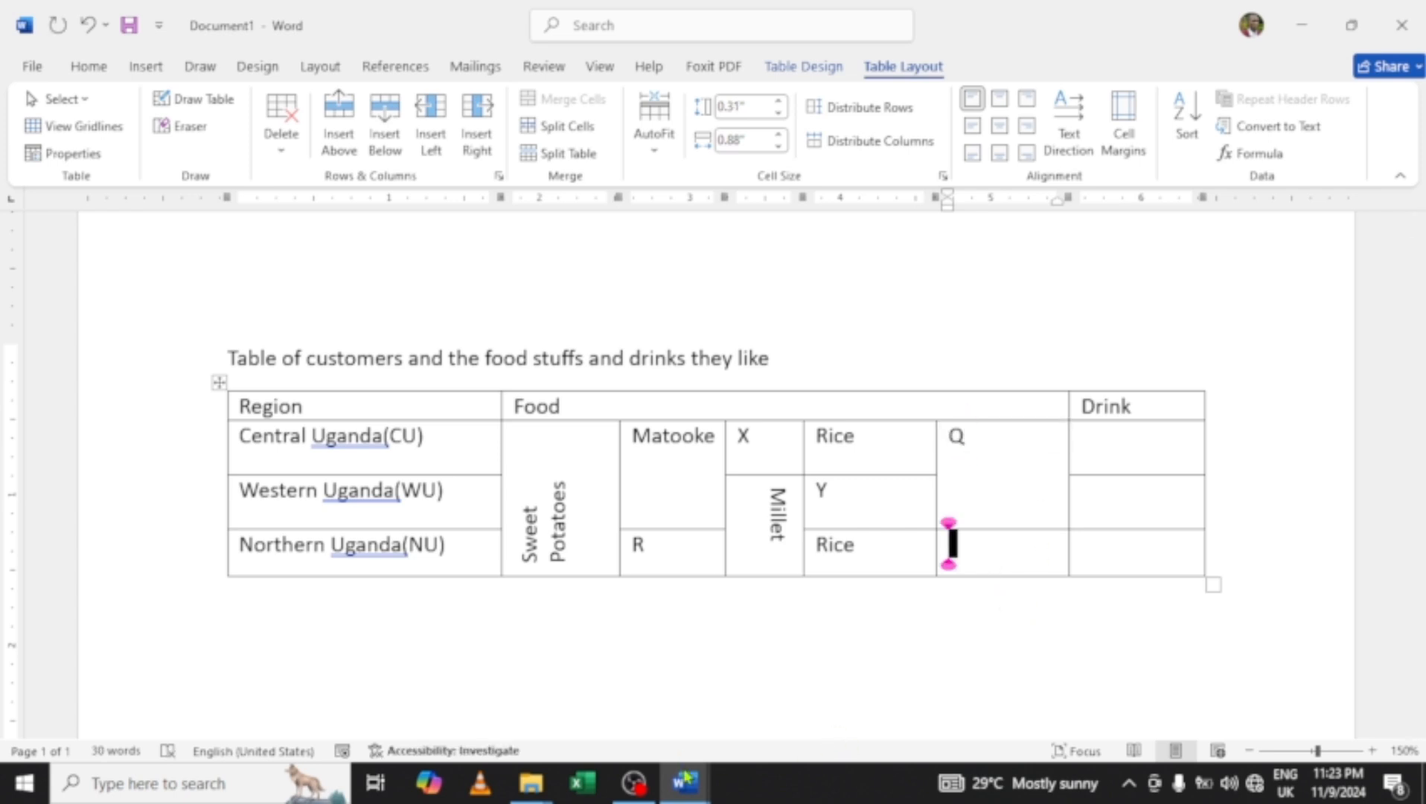
mouse_move(687, 779)
left_click(774, 696)
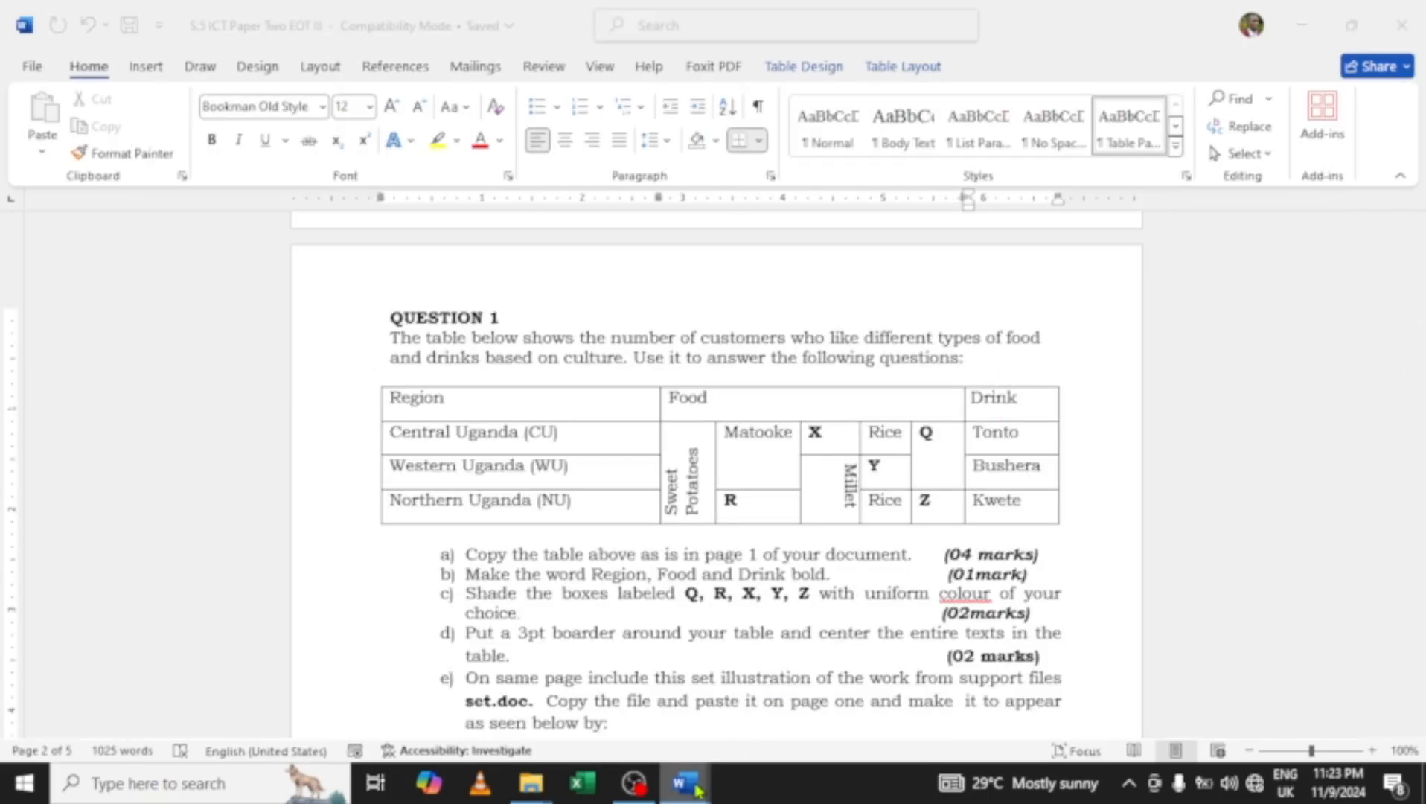
mouse_move(685, 781)
left_click(636, 701)
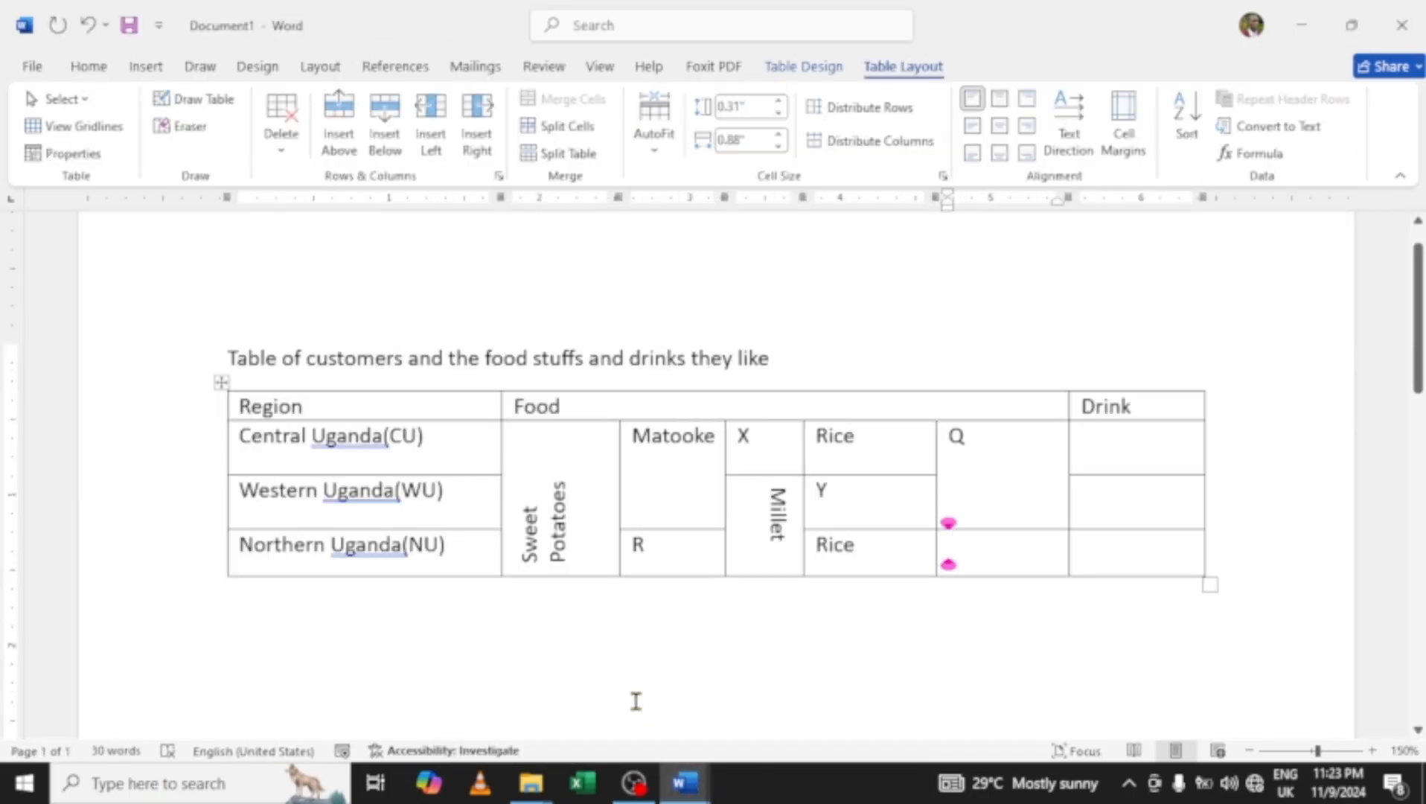
type("Z")
Check the drinks in the exam paper's table and enter "Tonto" in the Central Uganda cell under Drink in Document1.
left_click(1109, 461)
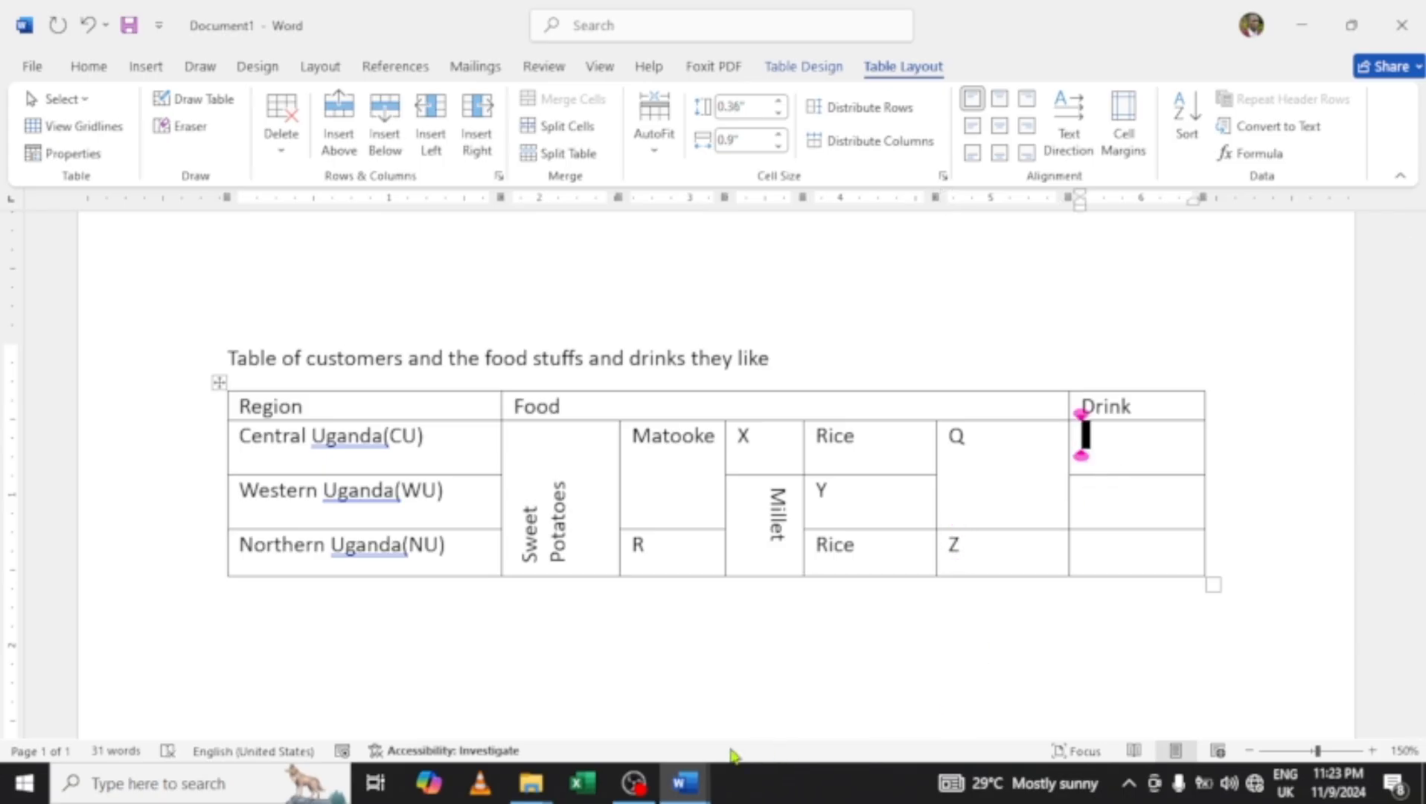
mouse_move(681, 785)
left_click(789, 696)
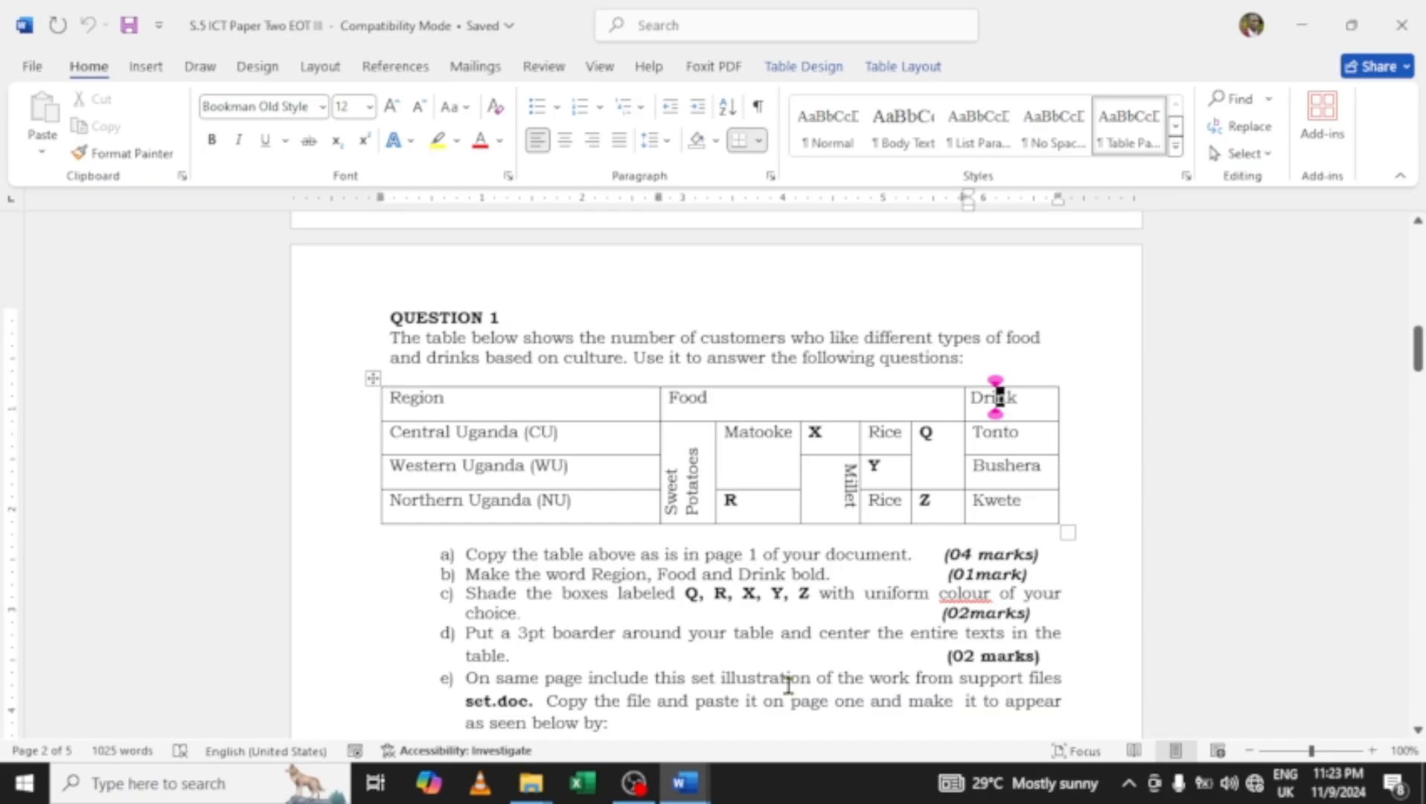
left_click(696, 794)
left_click(592, 675)
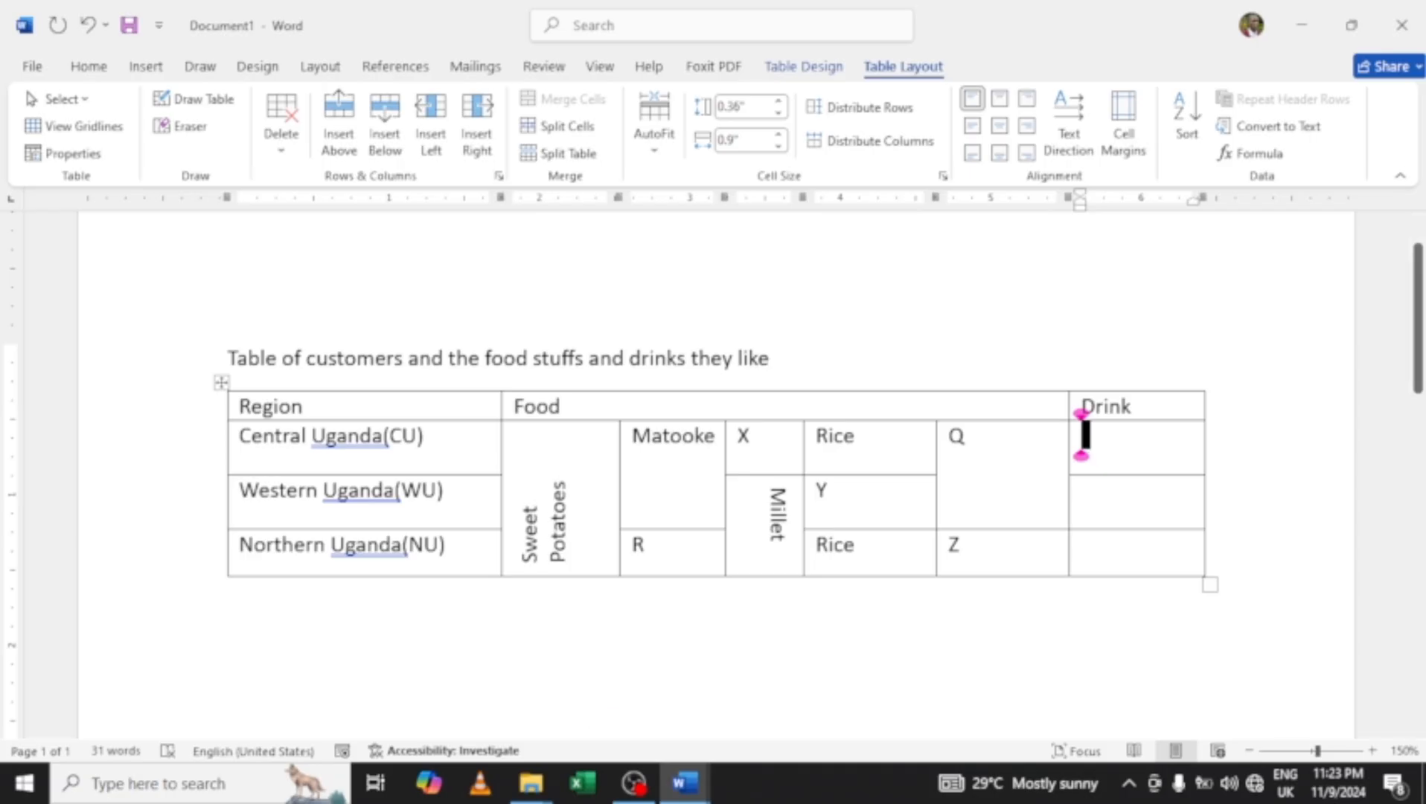
type("Tonto")
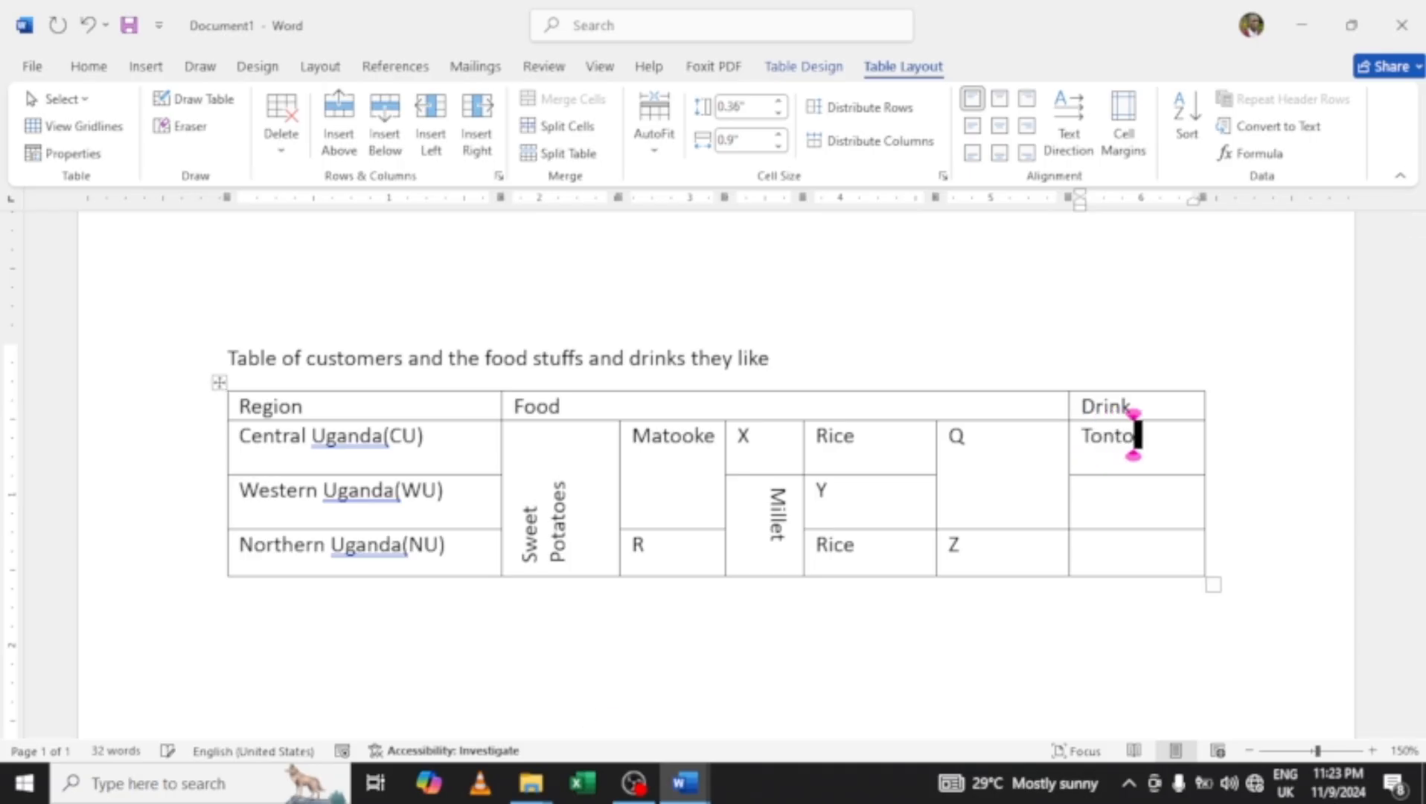
Enter "Bushera" for Western Uganda and "Kwete" for Northern Uganda in the Drink column.
left_click(1085, 489)
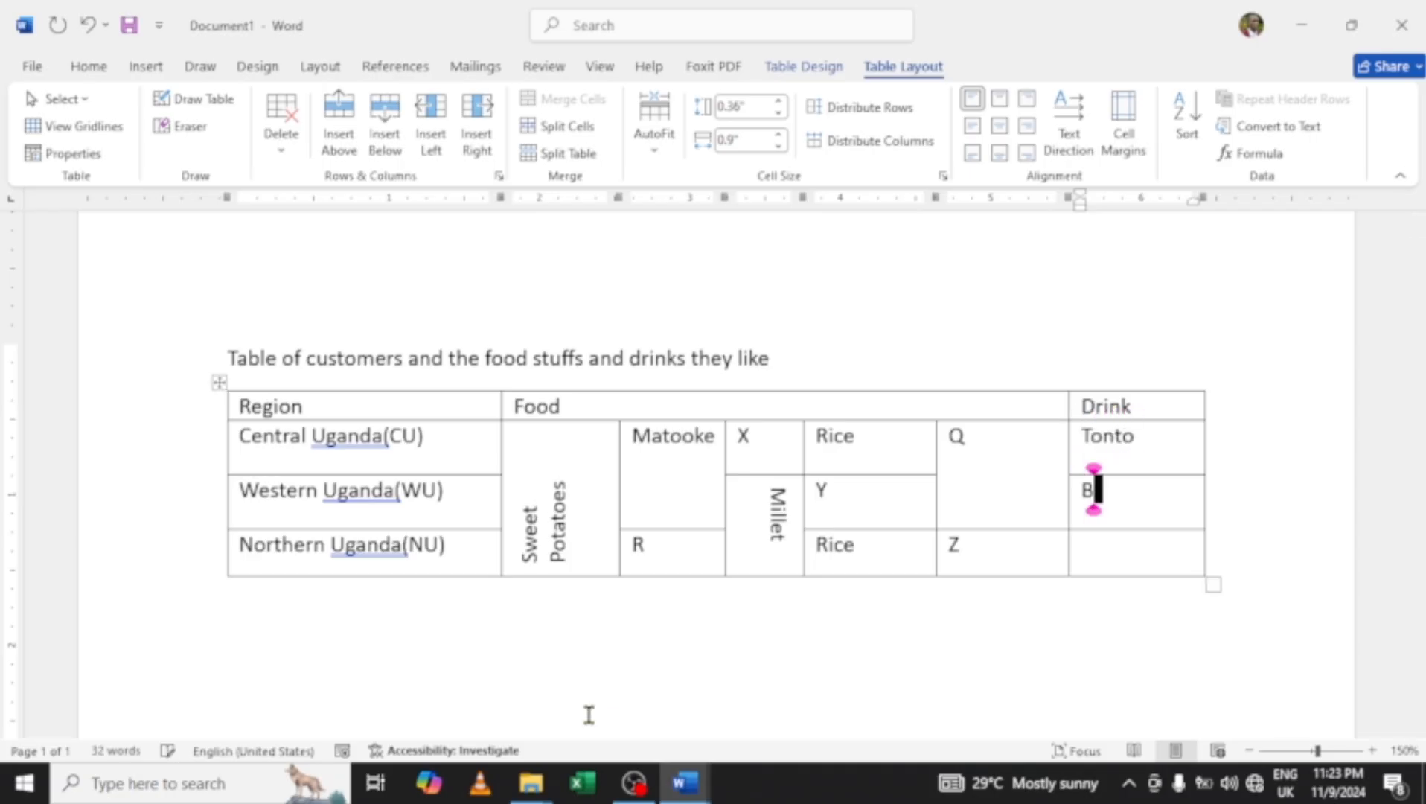
type("Bushera")
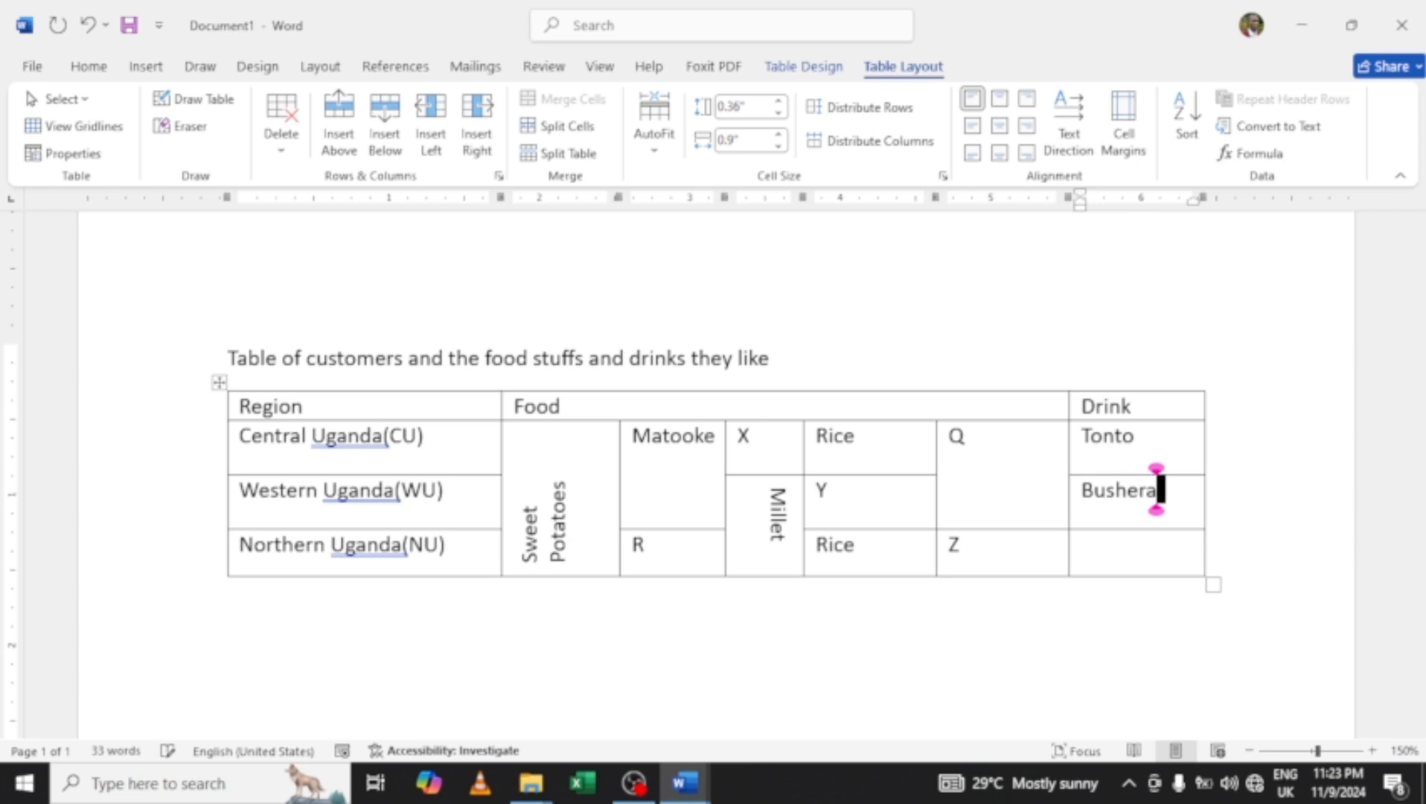
left_click(1085, 544)
type("K")
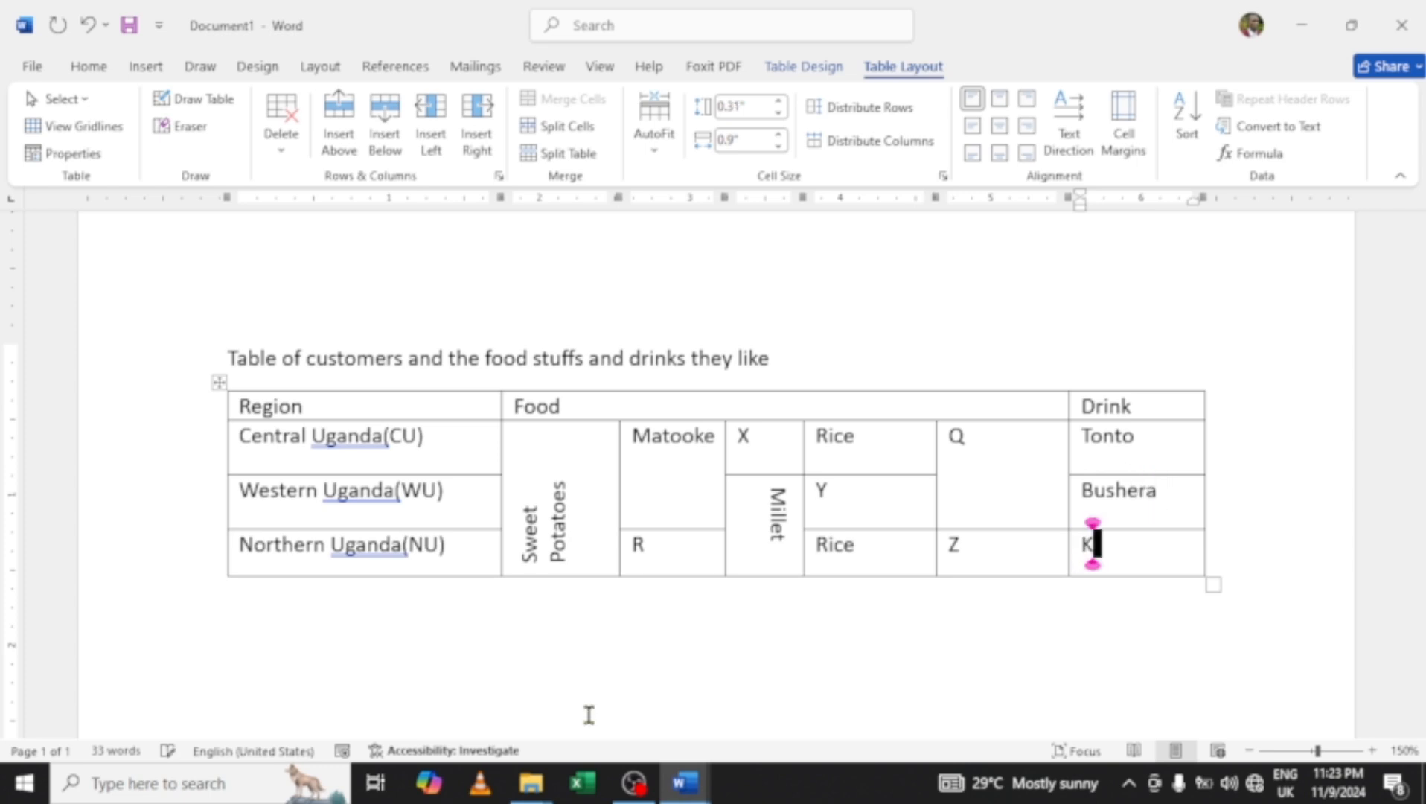
type("wete")
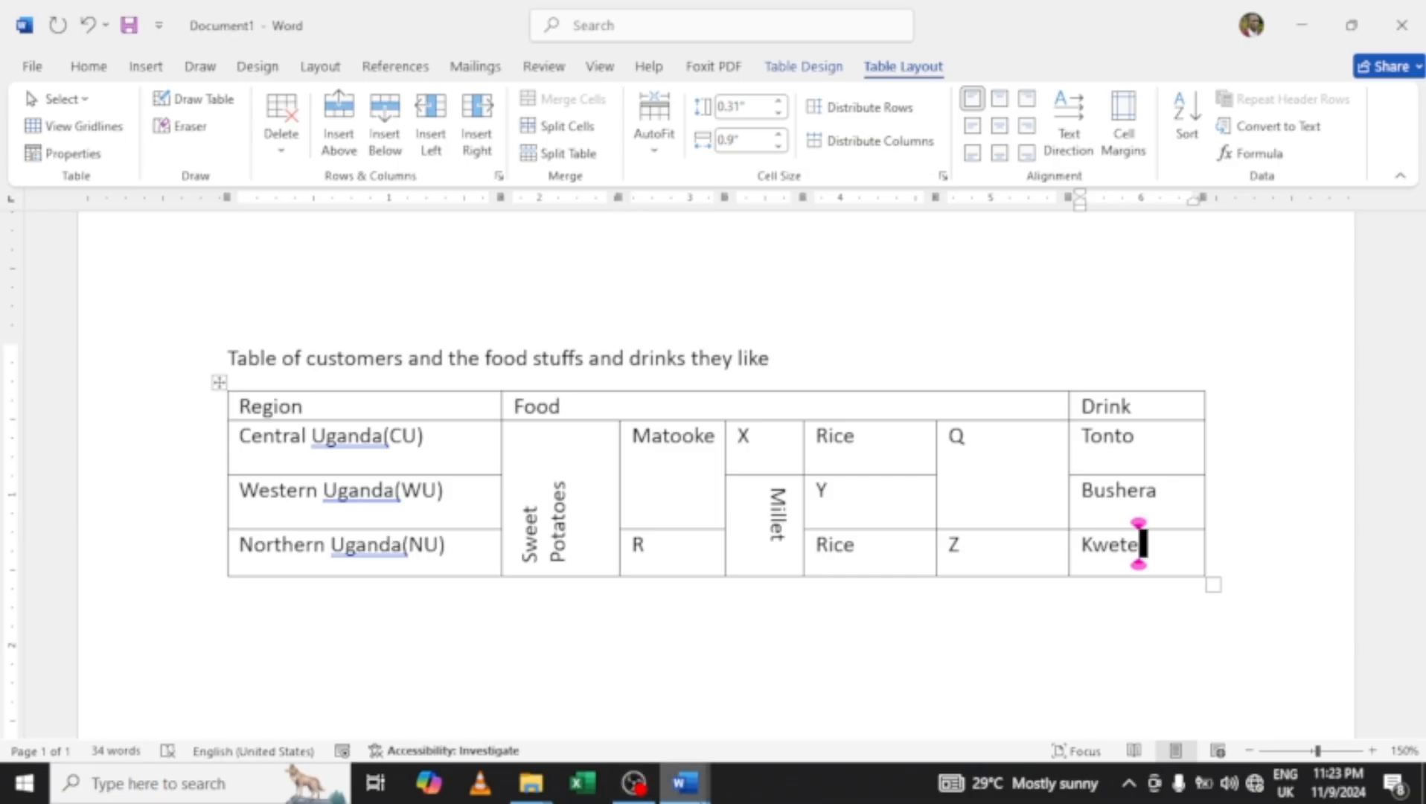
Check the font of the exam paper's table, then set all text in Document1's table to Bookman Old Style.
left_click(689, 782)
left_click(787, 722)
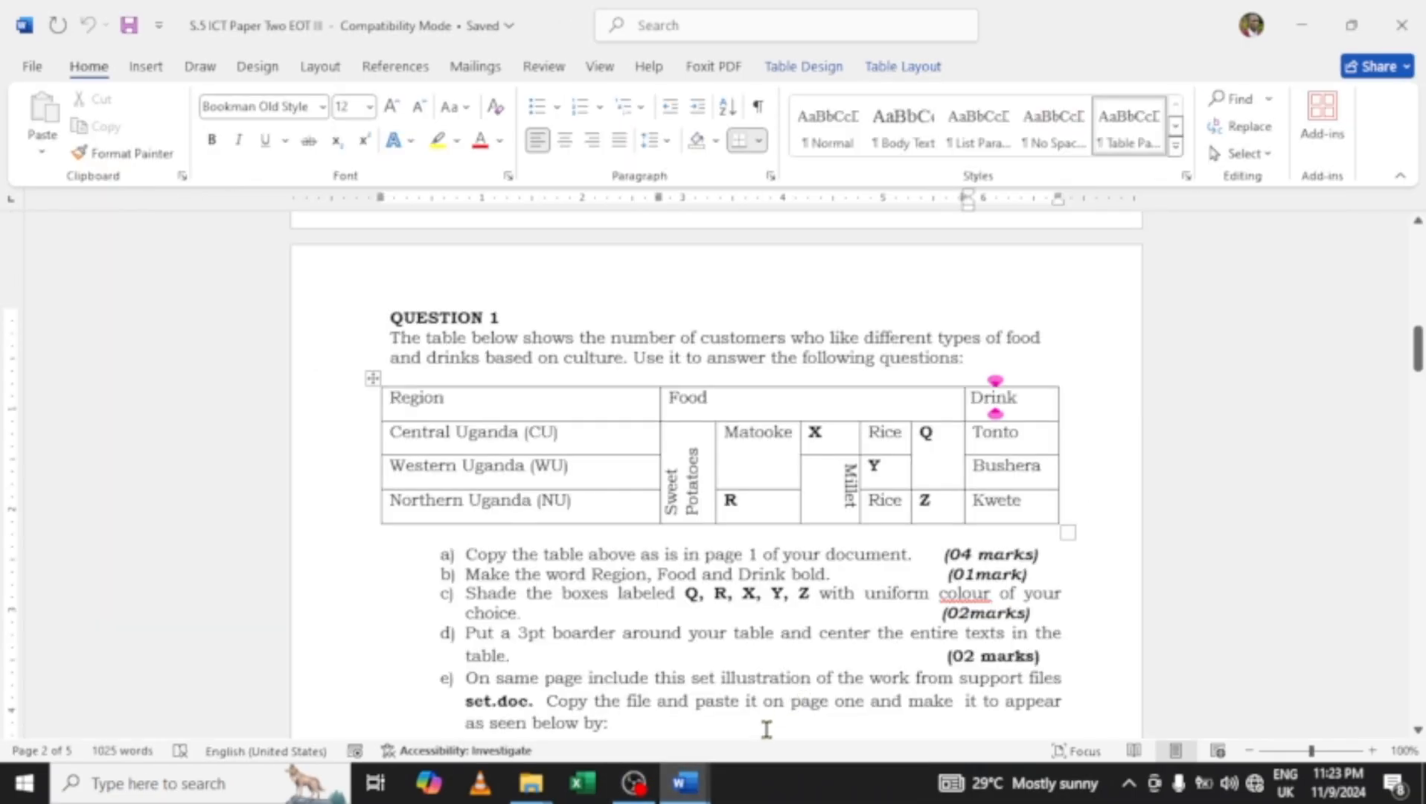
left_click(518, 464)
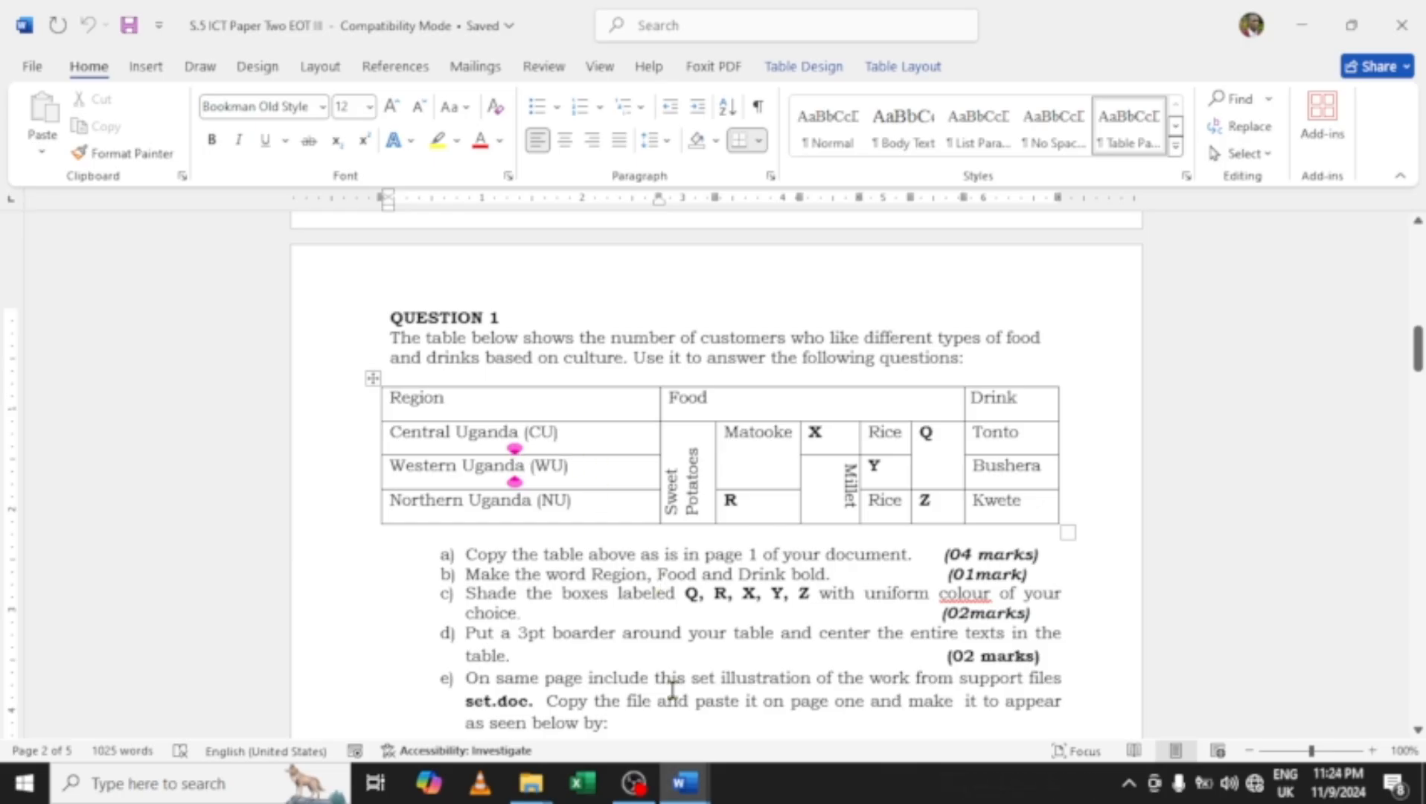
mouse_move(680, 785)
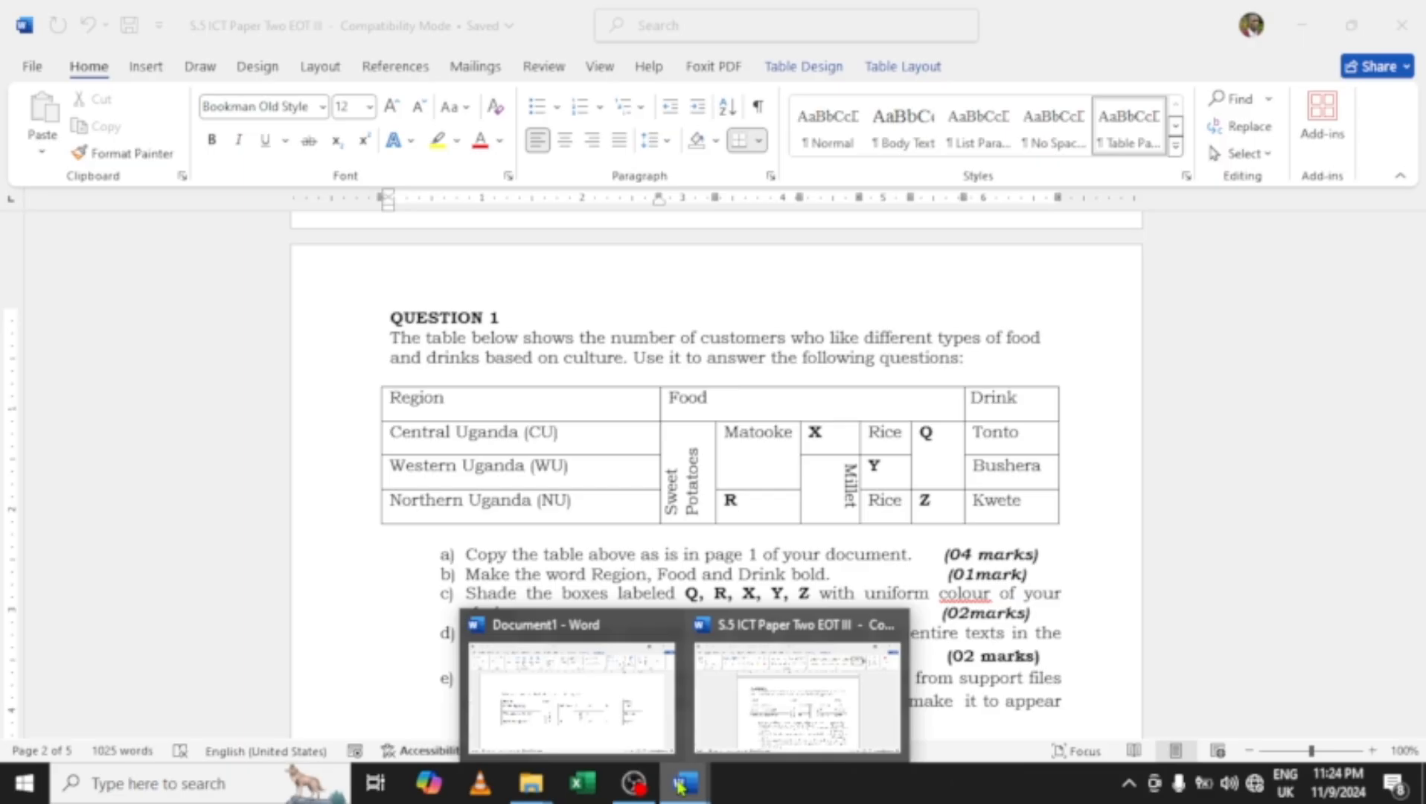
left_click(551, 704)
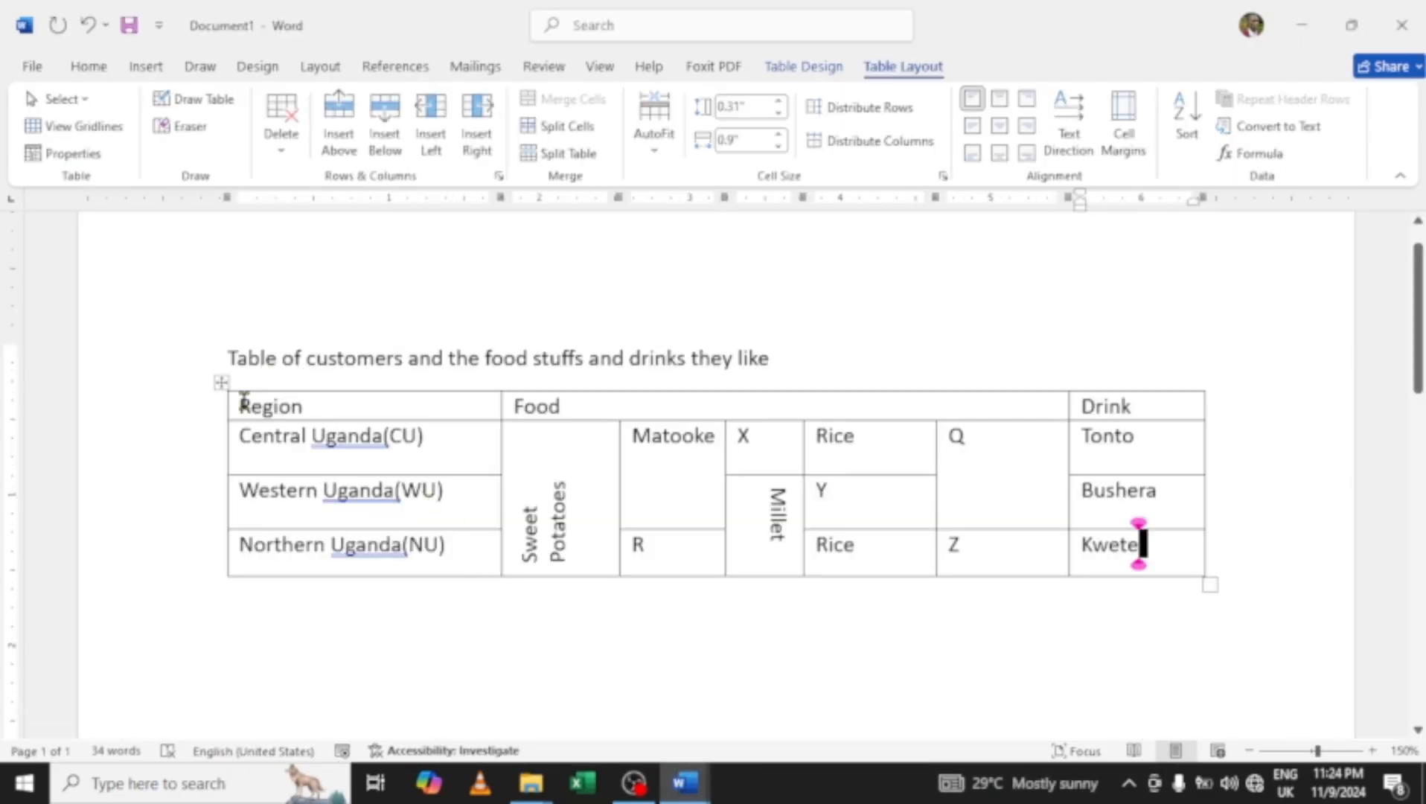
left_click_drag(242, 406, 1148, 554)
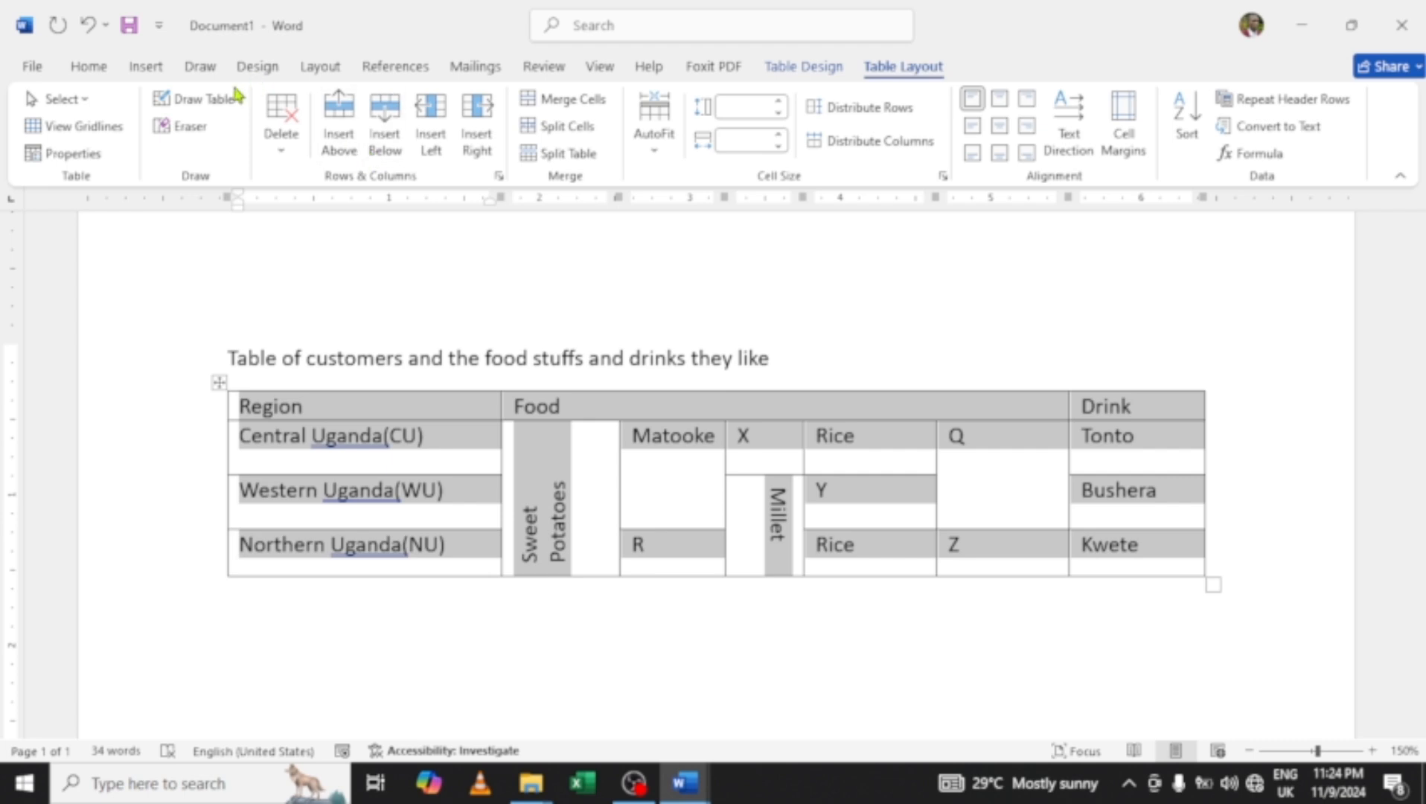
left_click(88, 71)
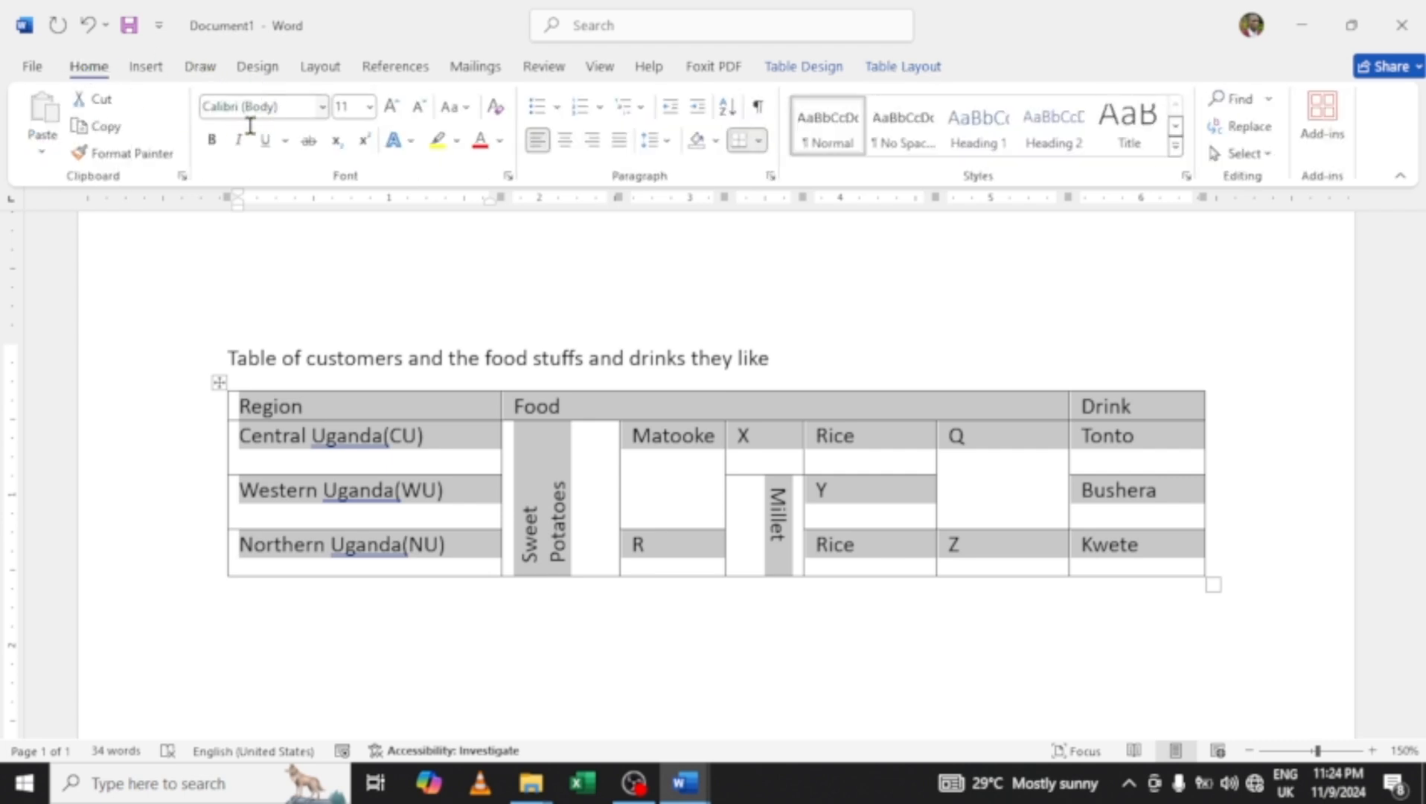
left_click(250, 115)
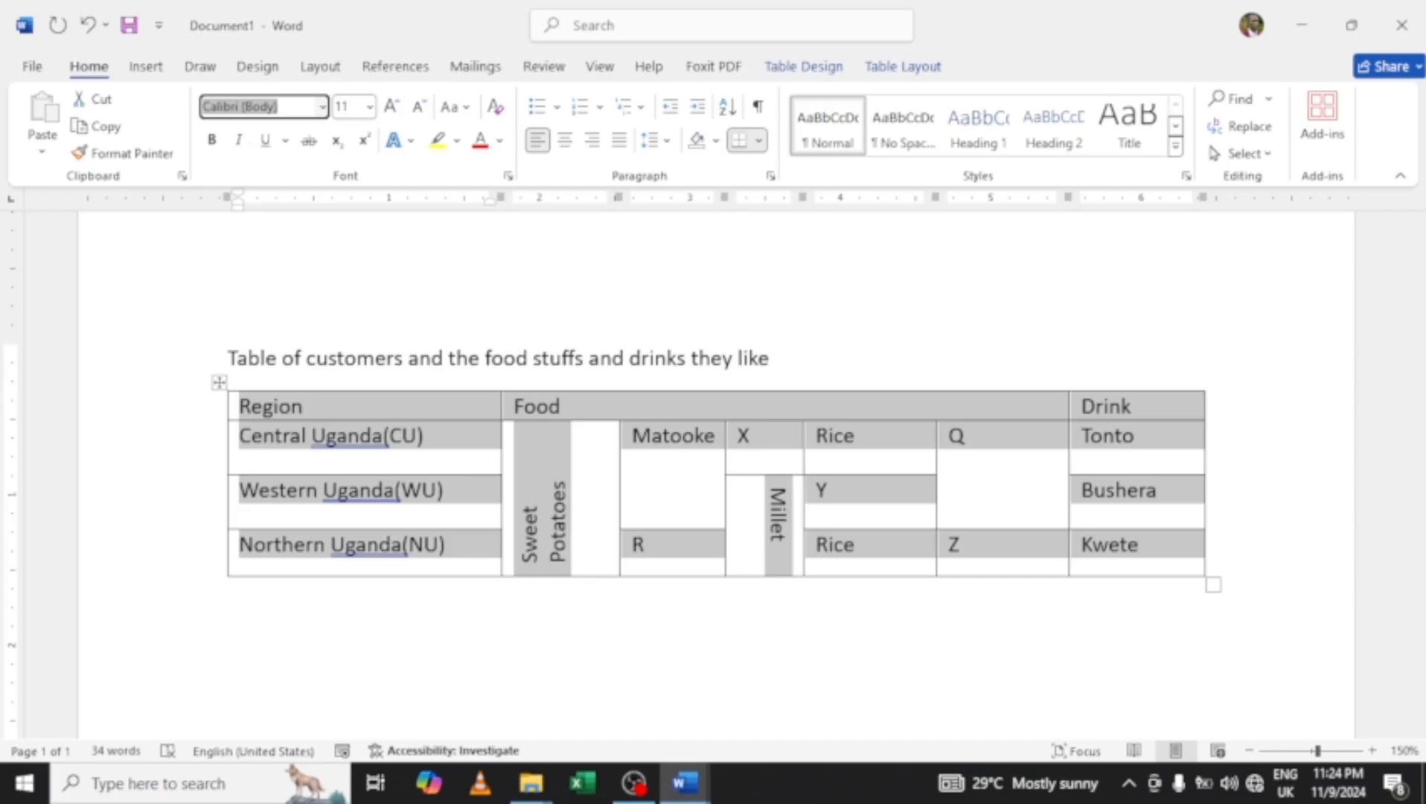
type("Bookman Old Style")
key("Return")
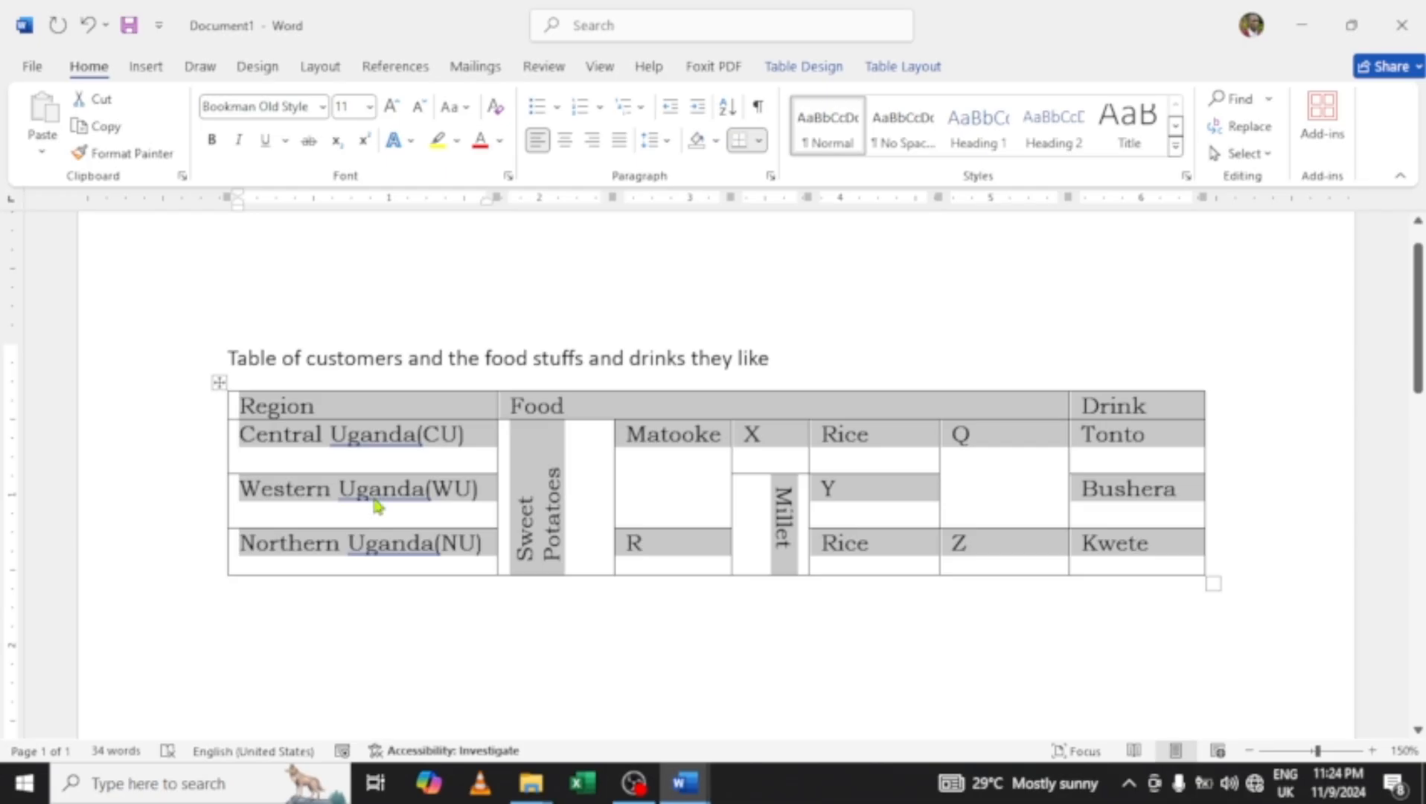
Set the table text to size 12 and widen the Region column so each region name fits on one line.
left_click(349, 107)
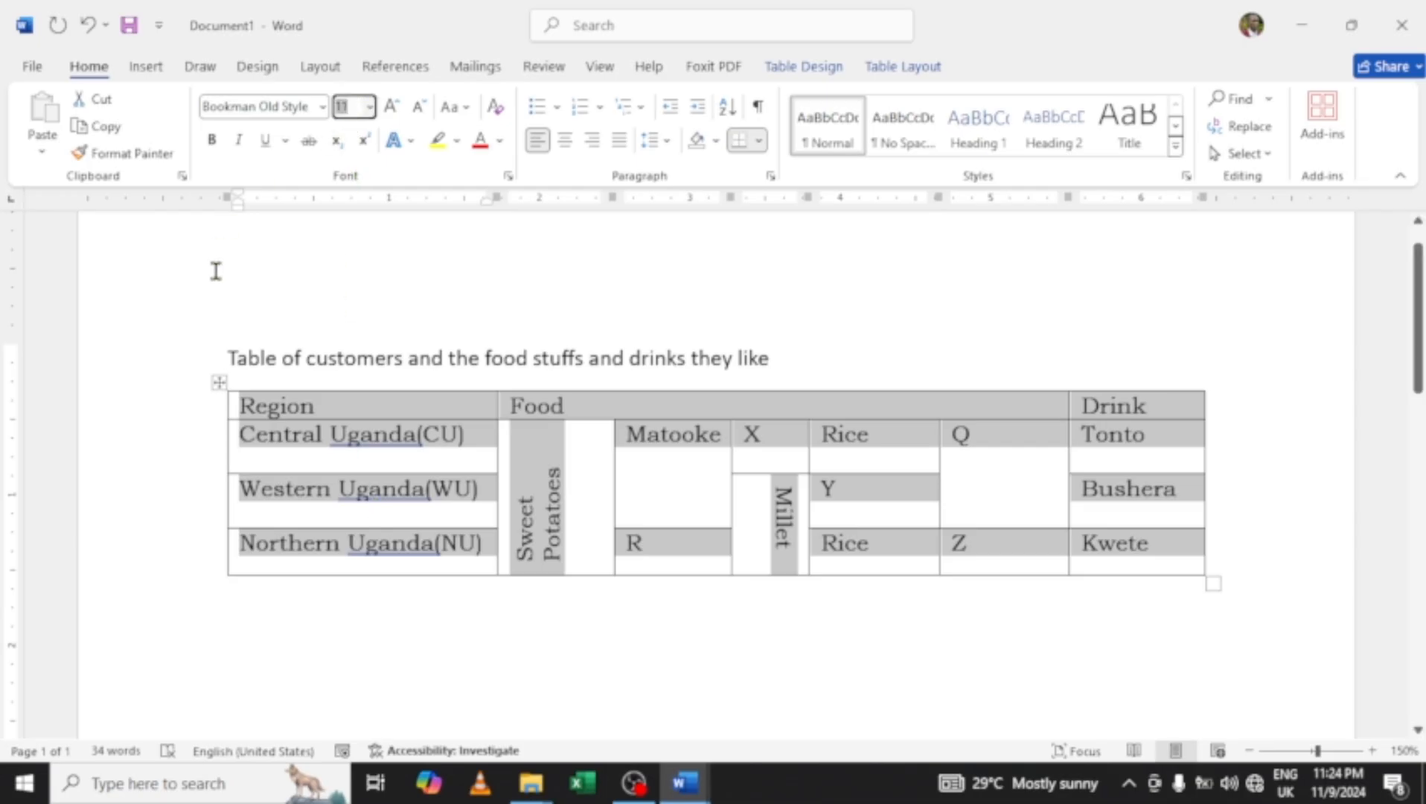
type("12")
key("Return")
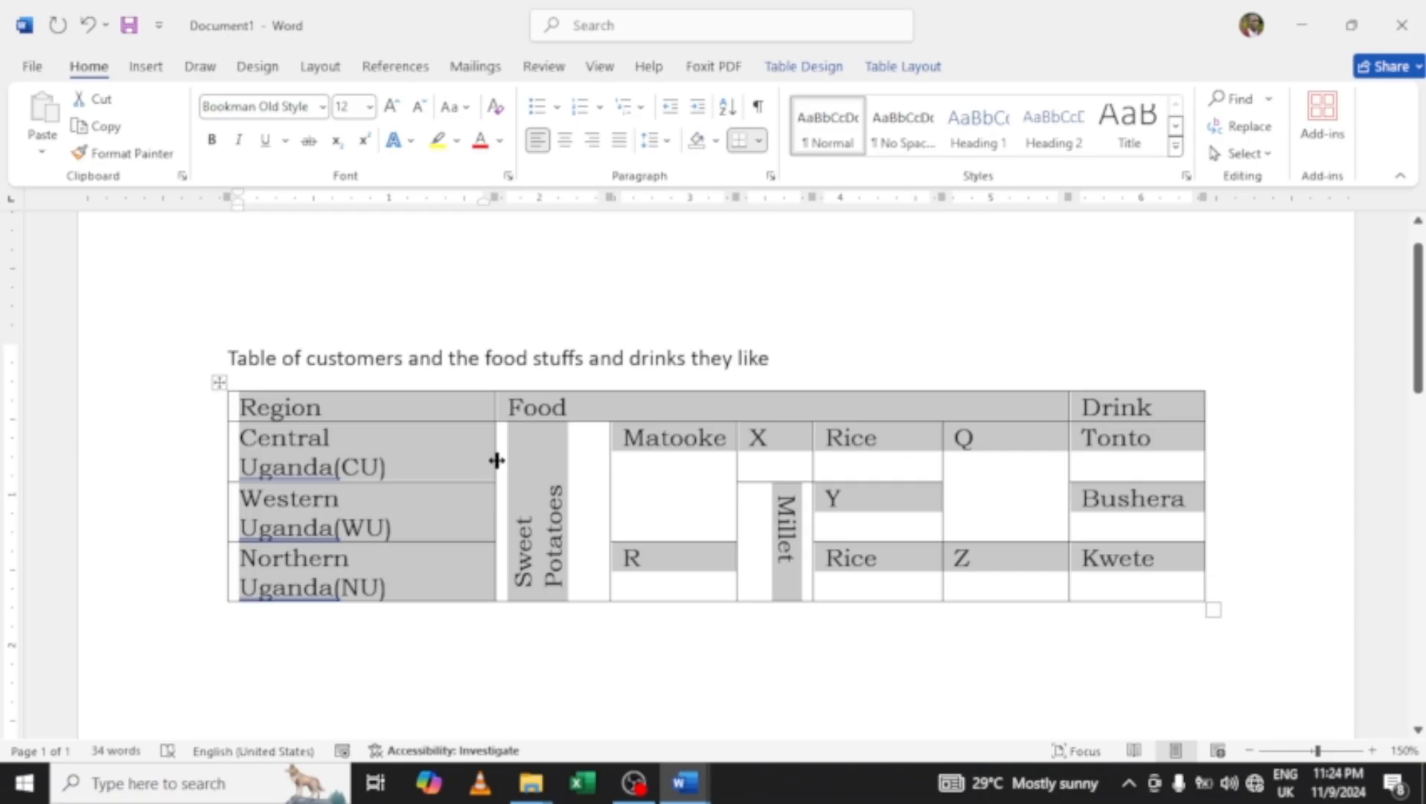
left_click_drag(497, 460, 527, 461)
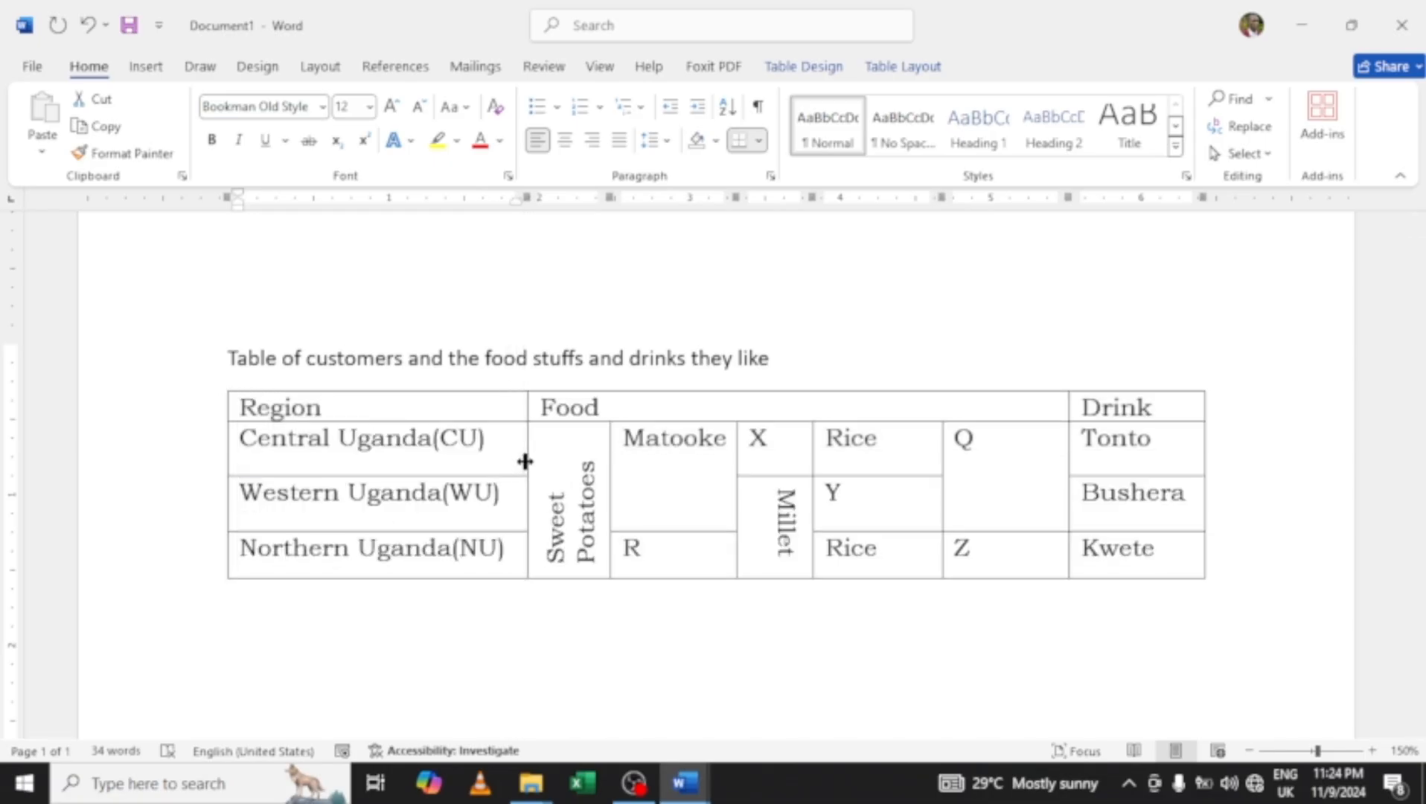
Make the Region, Food and Drink headings in the table's header row bold.
left_click(292, 406)
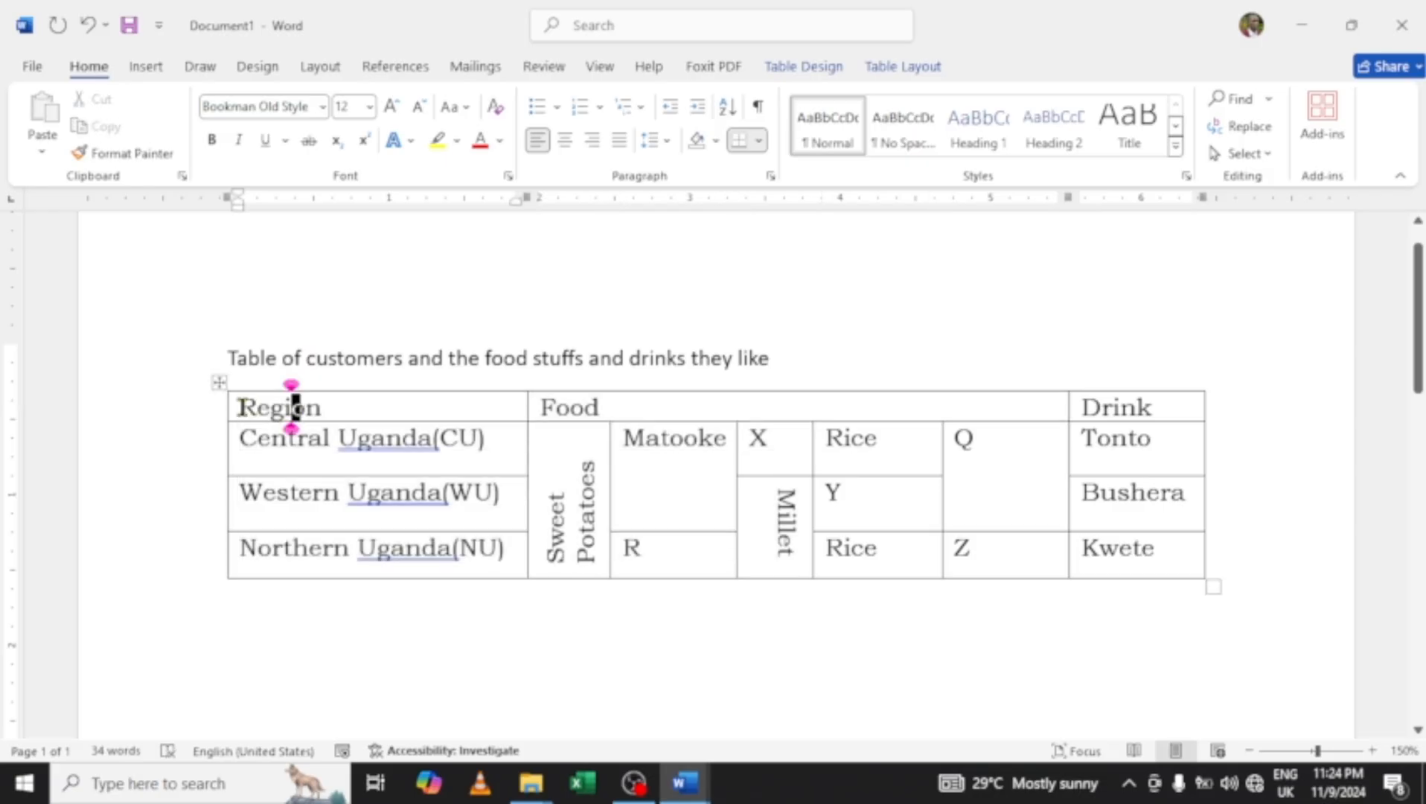
left_click_drag(230, 411, 687, 411)
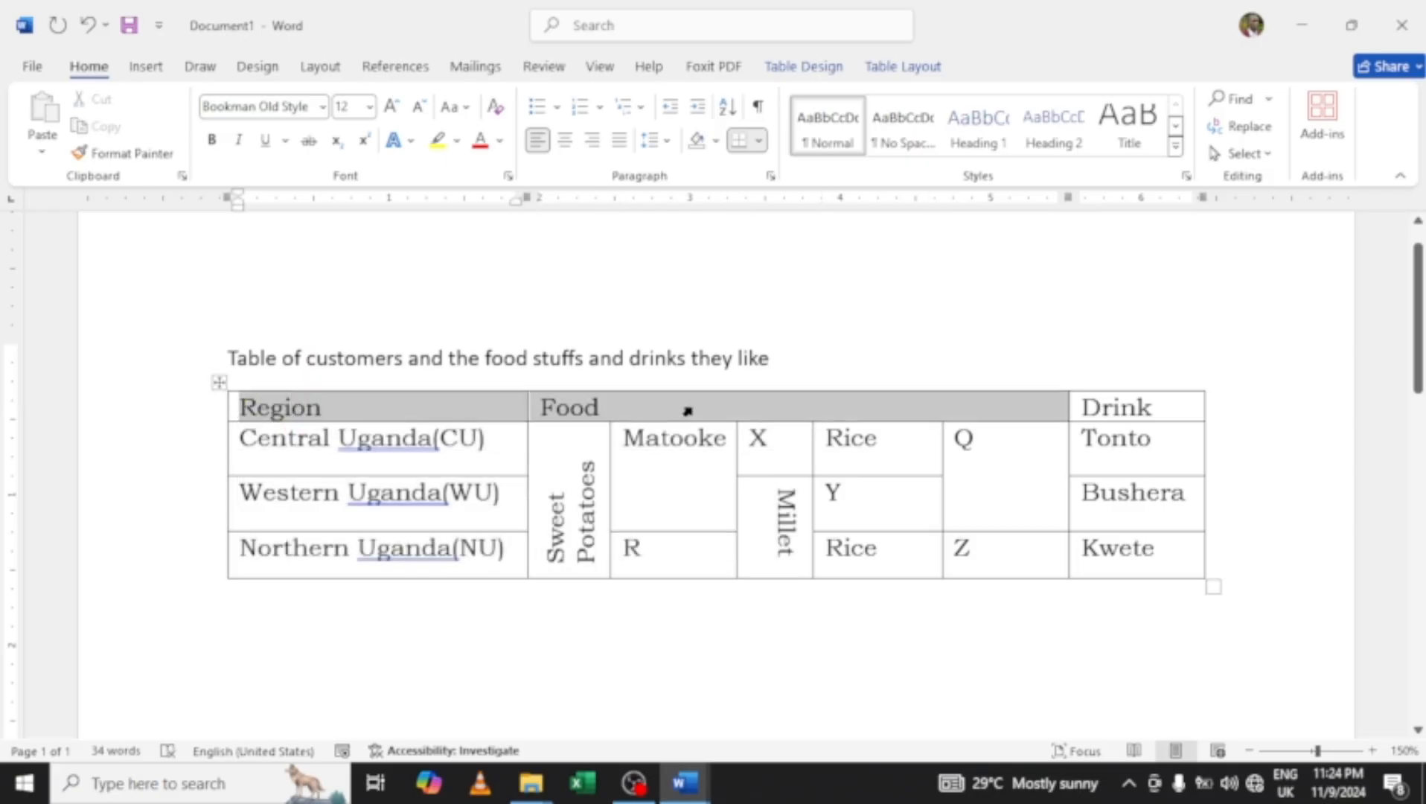
left_click_drag(950, 408, 1123, 407)
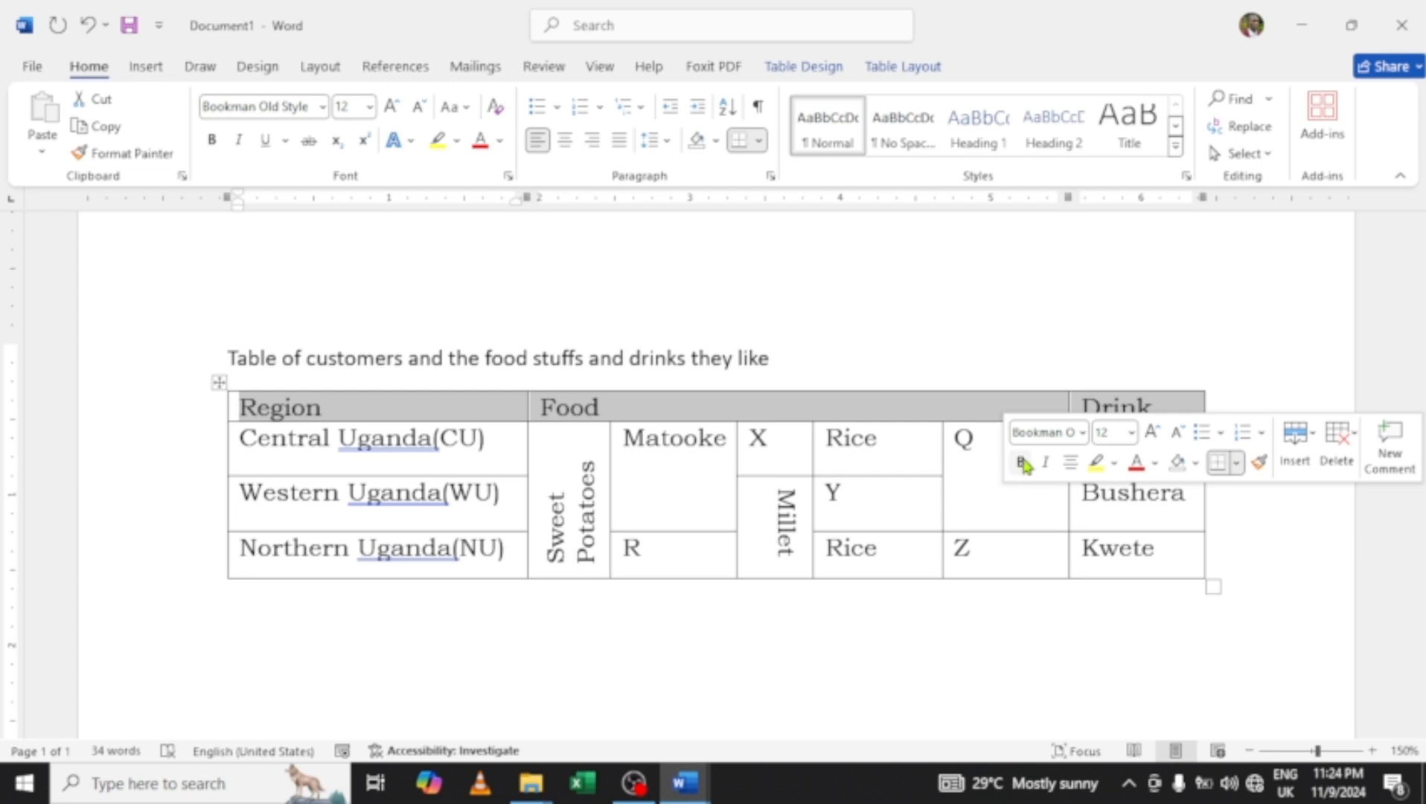
left_click(1023, 464)
Make the letter X bold and copy its formatting to R, Y, Q and Z with Format Painter.
left_click_drag(749, 437, 774, 437)
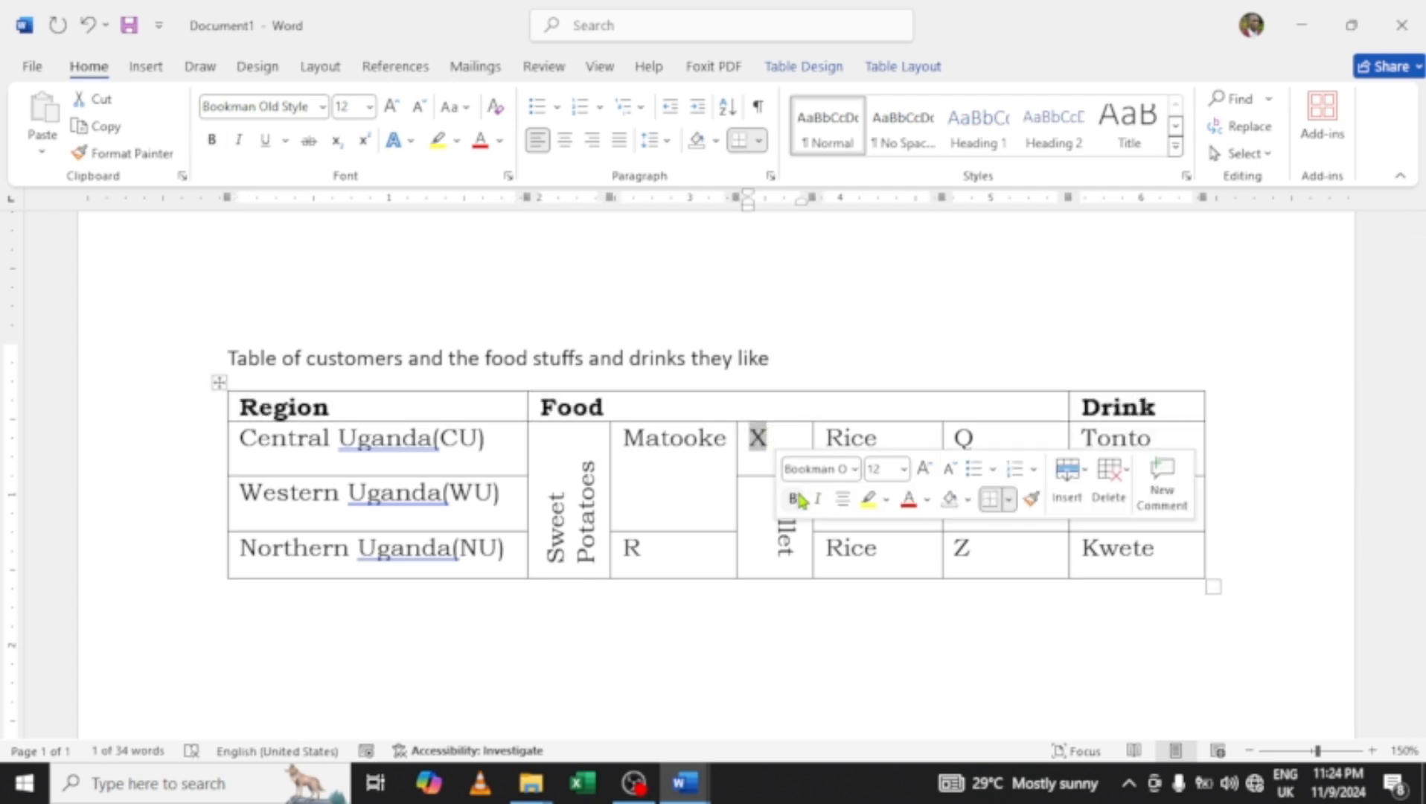
left_click(793, 500)
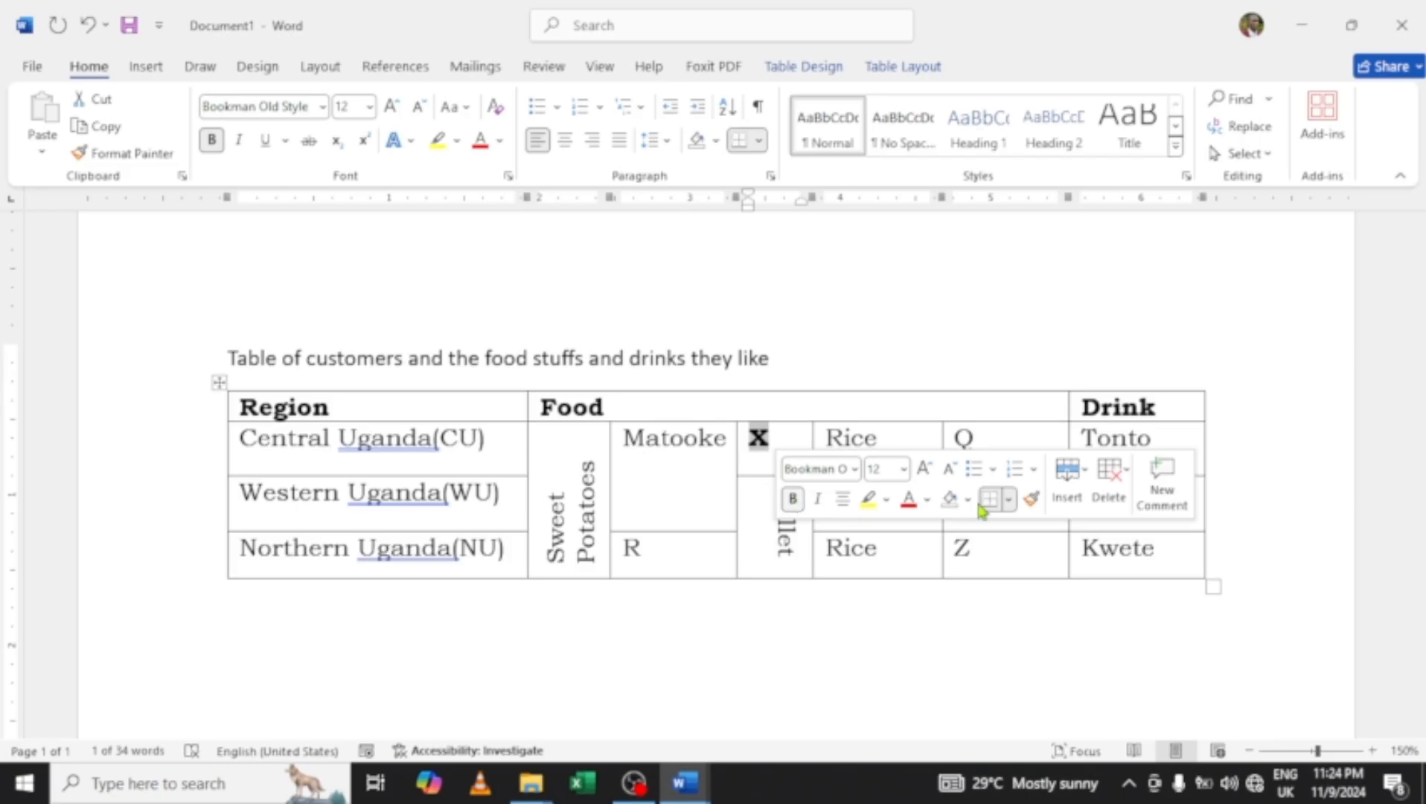
left_click(1031, 500)
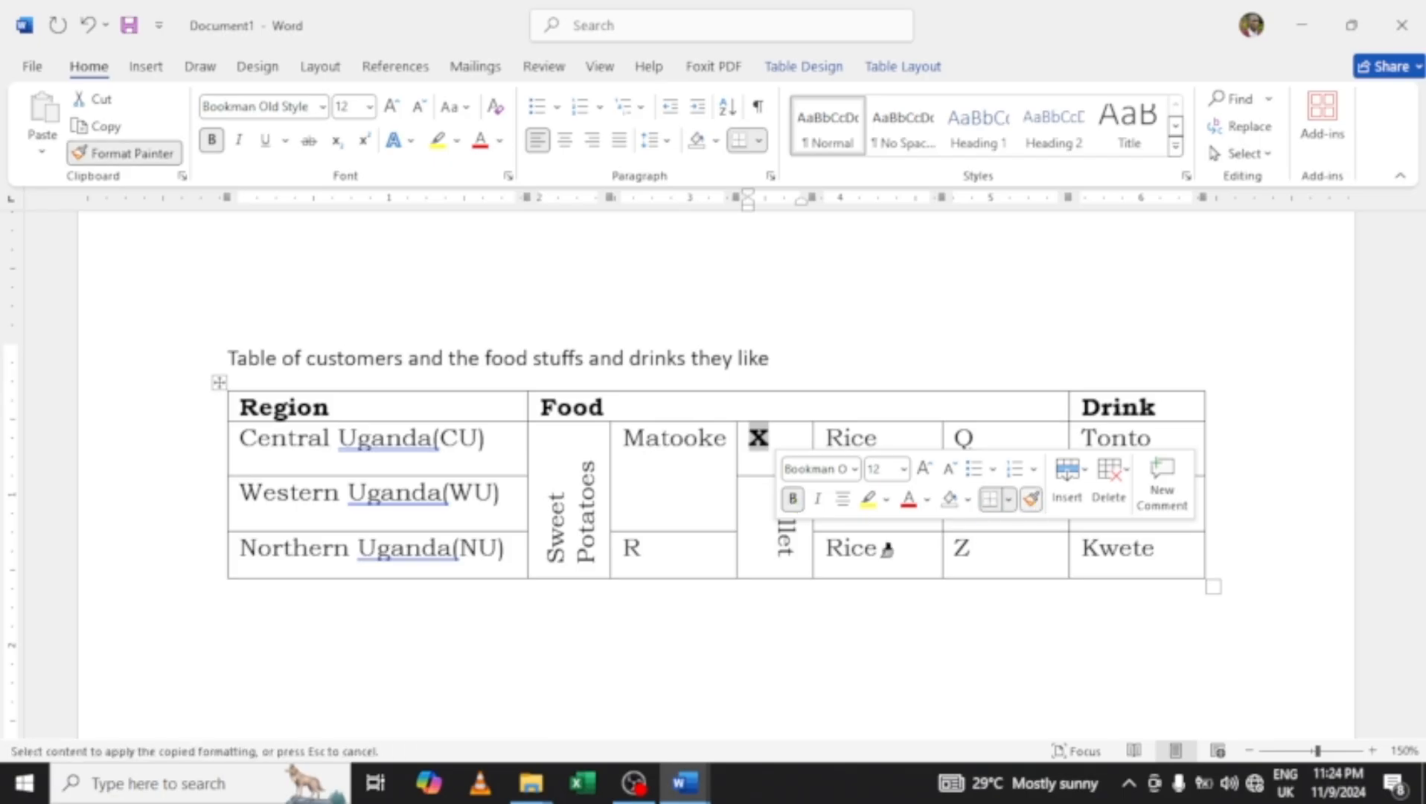
left_click(612, 550)
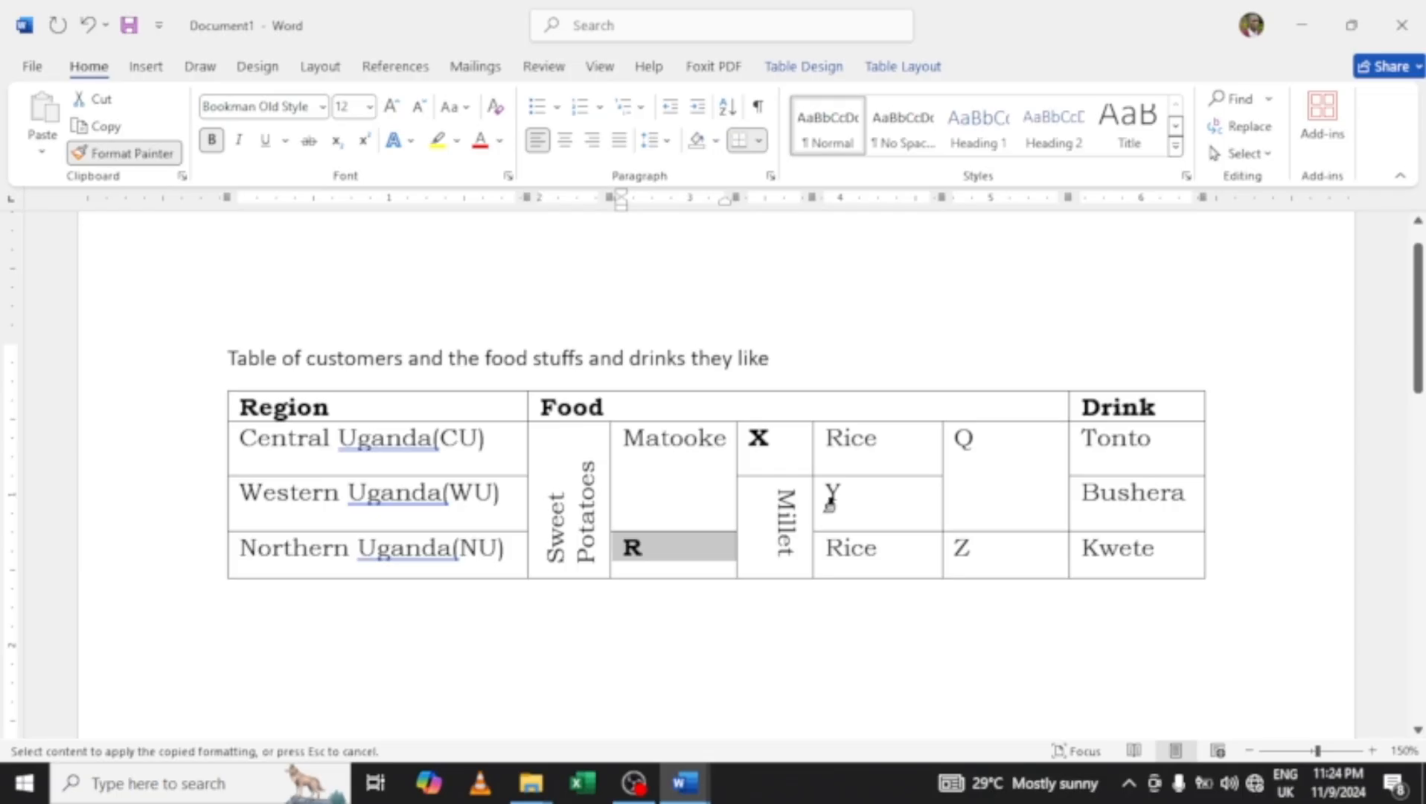
left_click_drag(819, 496, 848, 498)
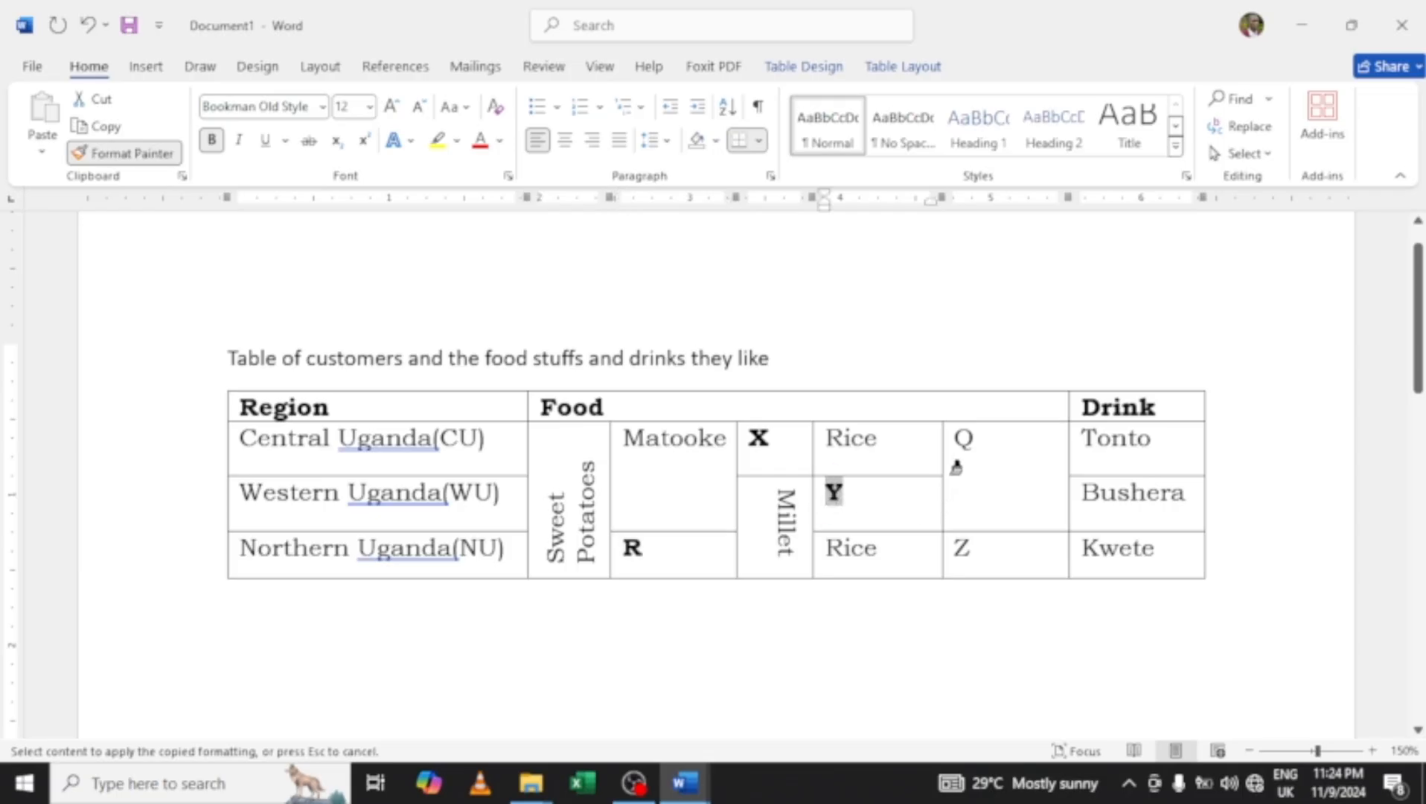
left_click_drag(949, 457, 994, 461)
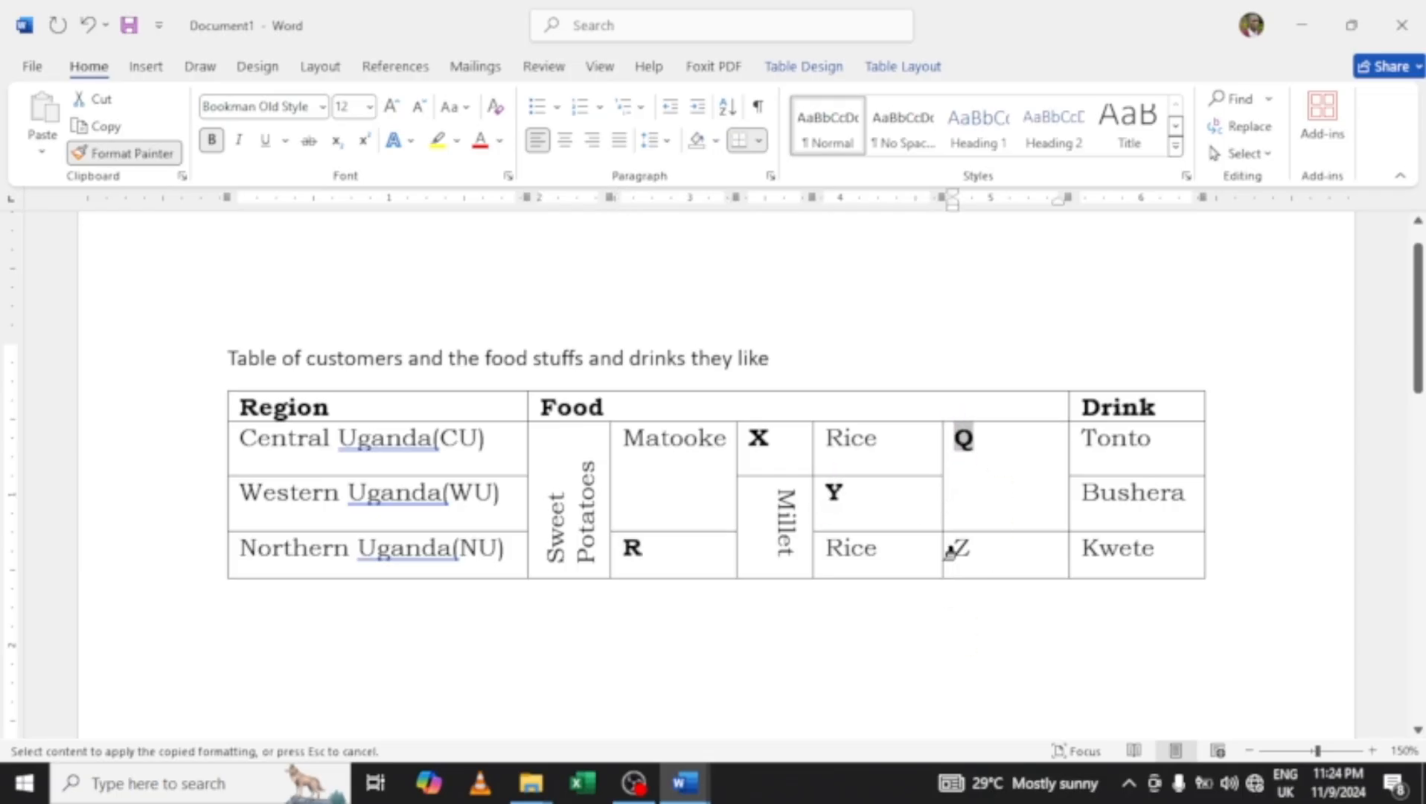
left_click_drag(947, 552, 1001, 562)
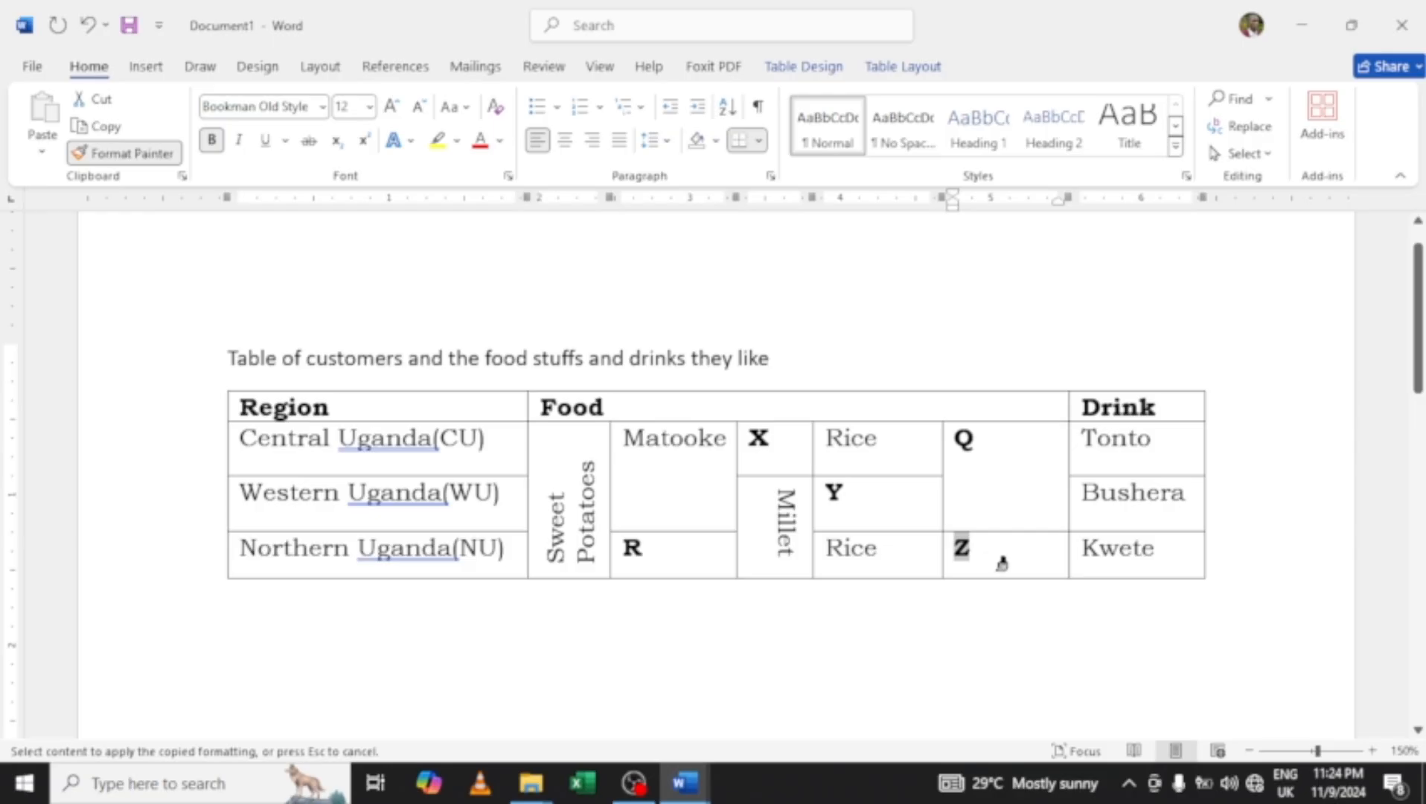
left_click(112, 158)
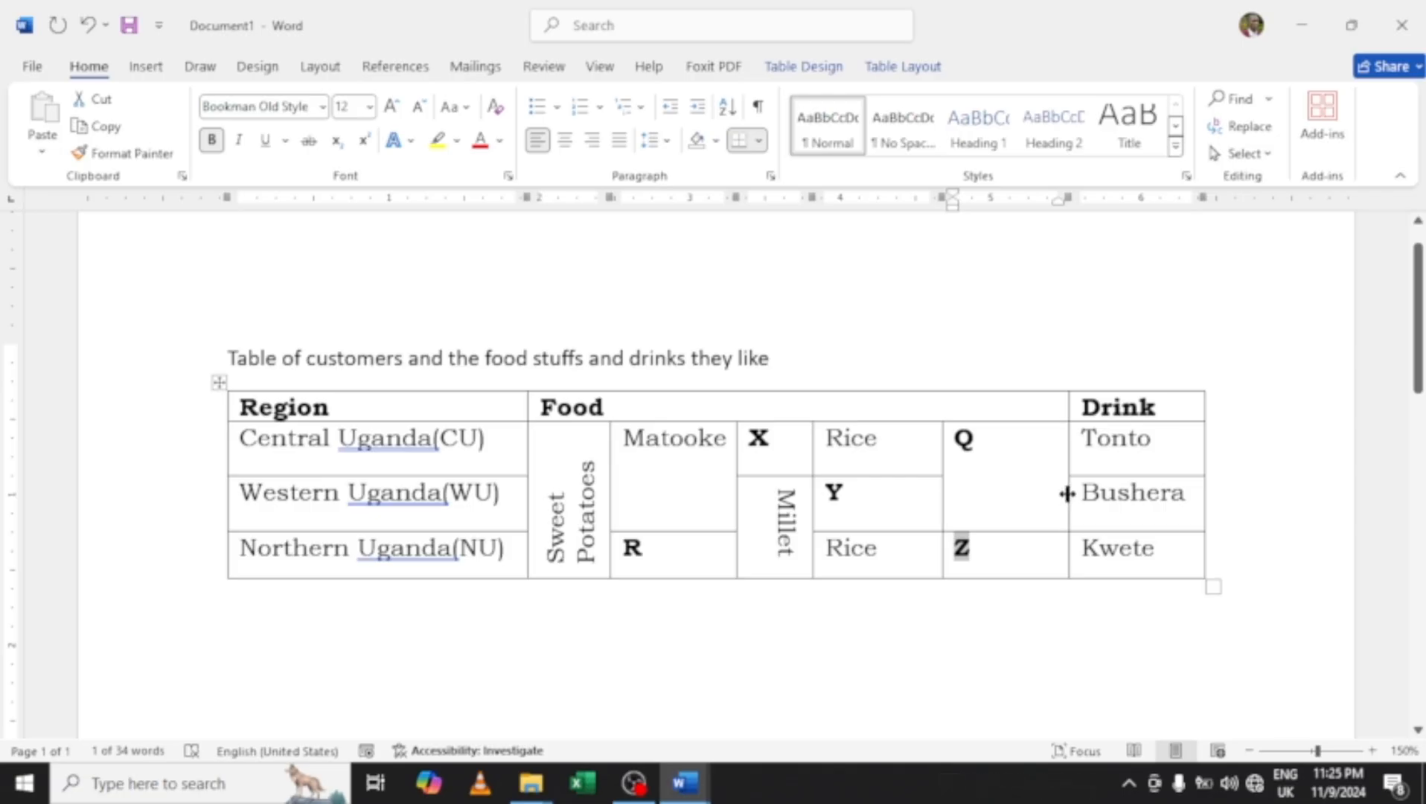
Narrow the column holding Q and Z, and reduce the width of the Drink column.
left_click_drag(1067, 494, 1009, 503)
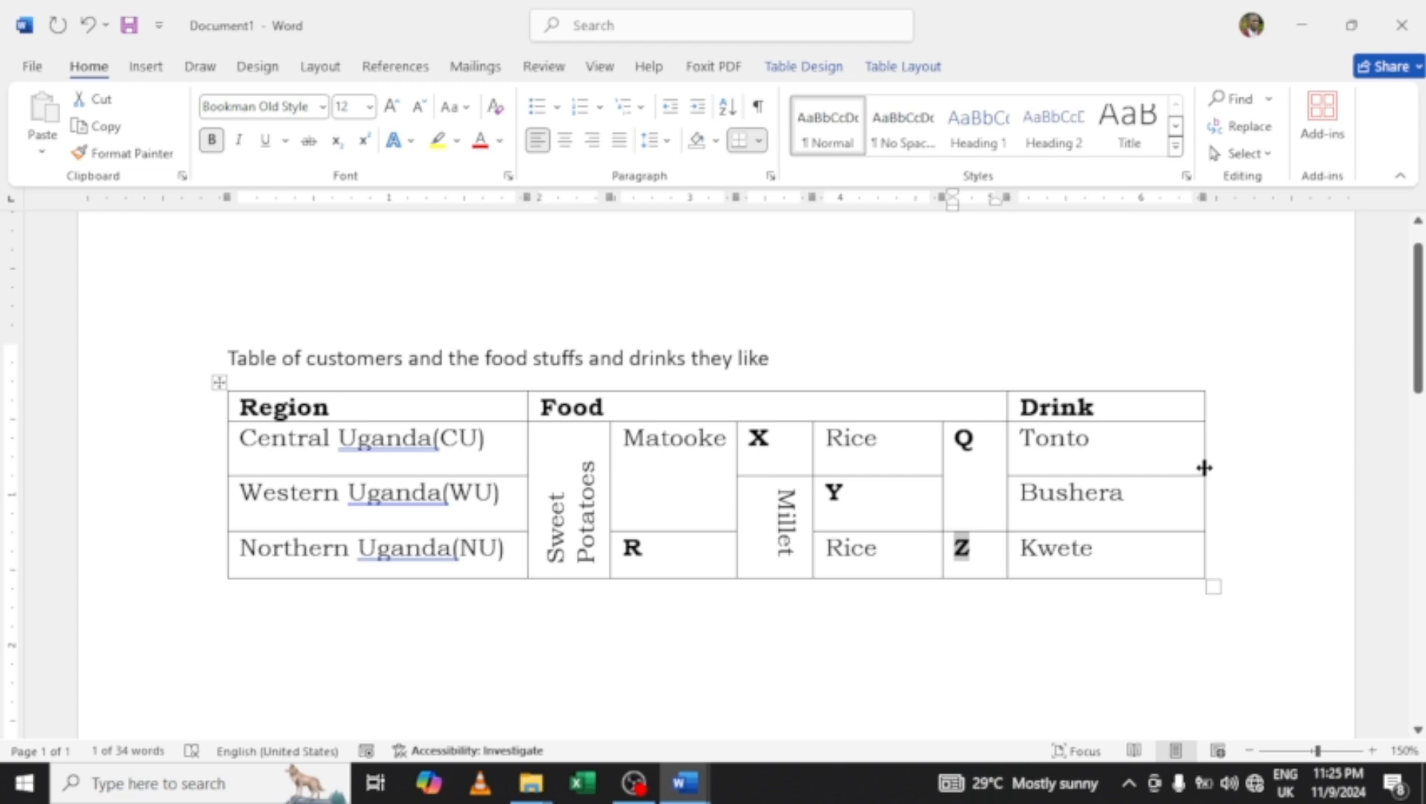
left_click_drag(1204, 467, 1158, 474)
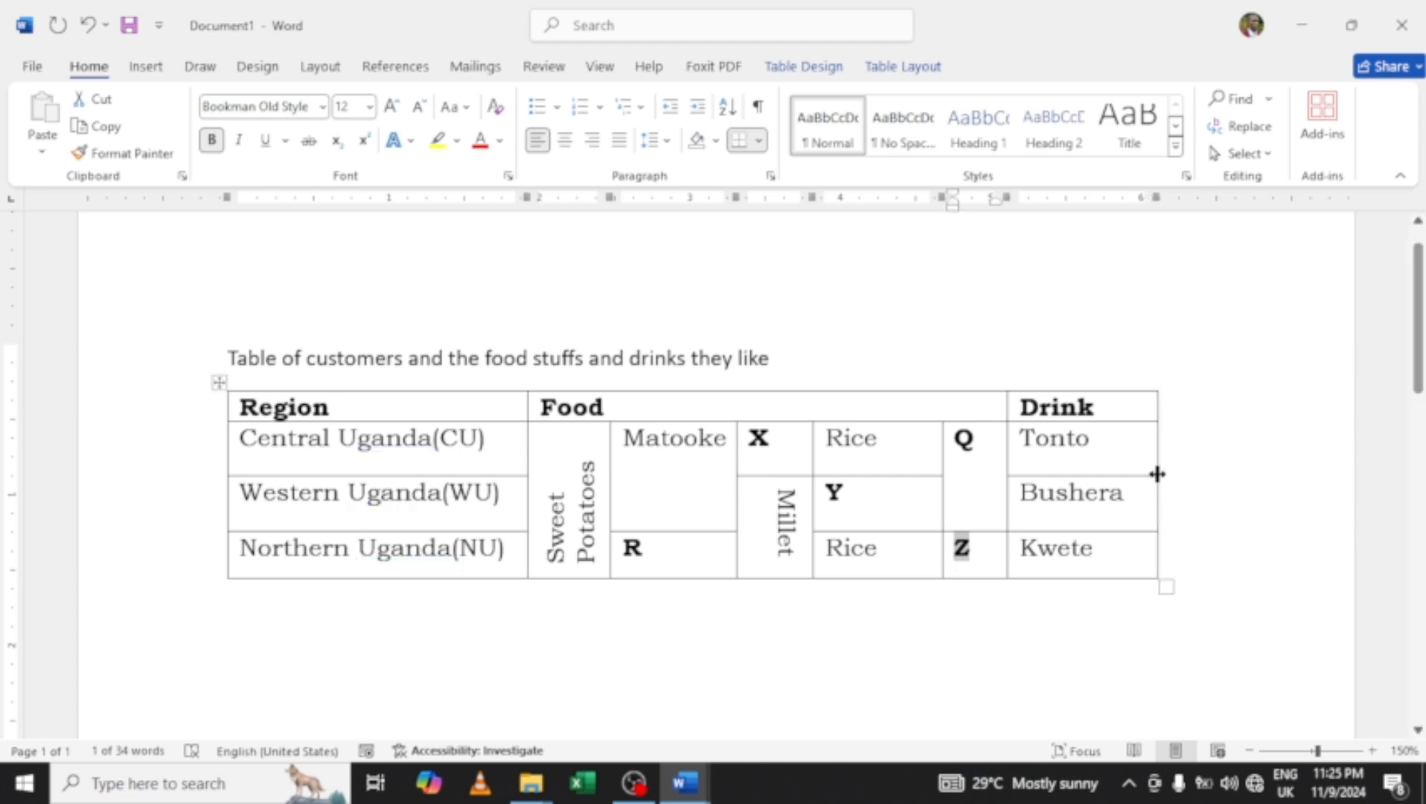
Accept the grammar suggestion that adds a space after "Uganda" in the Central, Western and Northern region names.
left_click(360, 437)
right_click(360, 438)
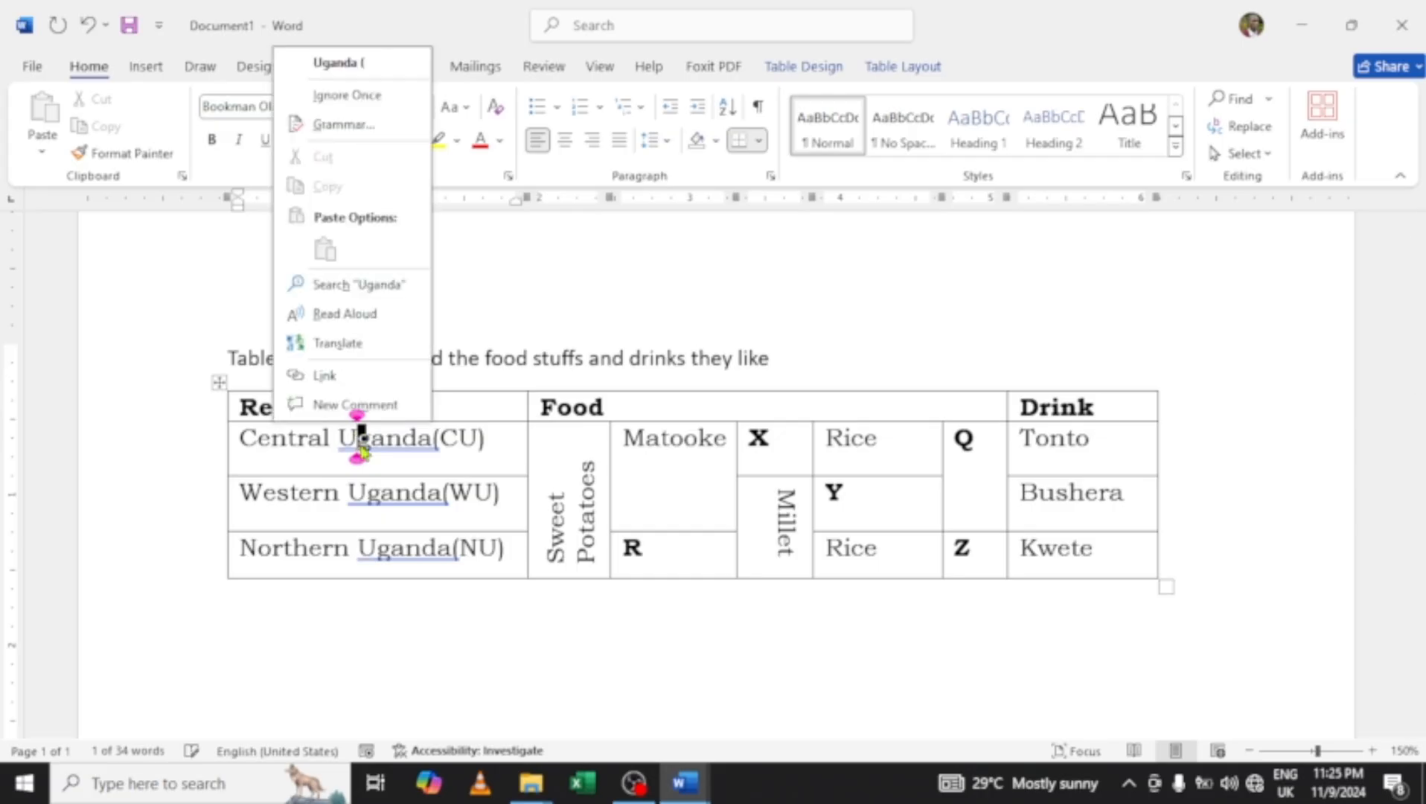
left_click(338, 63)
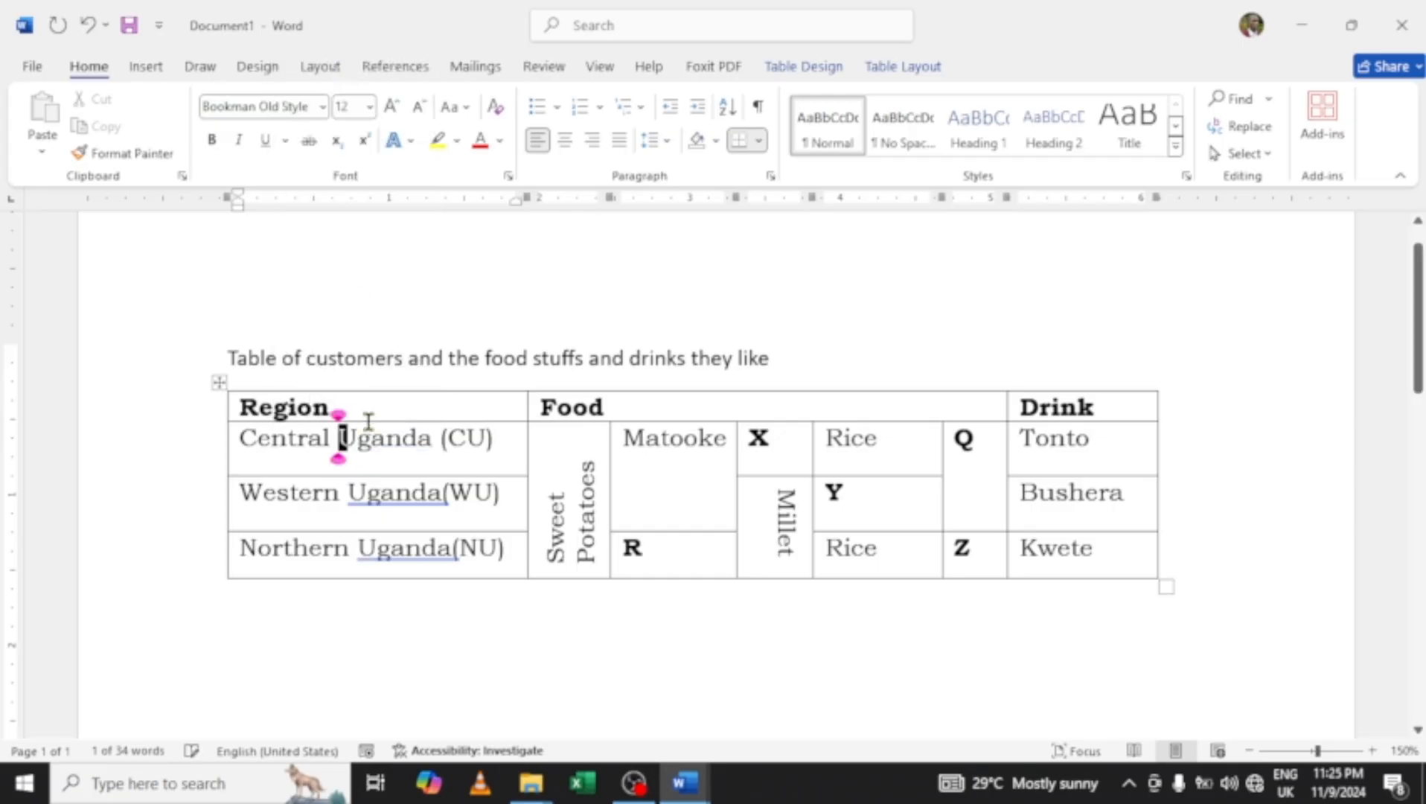
left_click(382, 492)
right_click(382, 493)
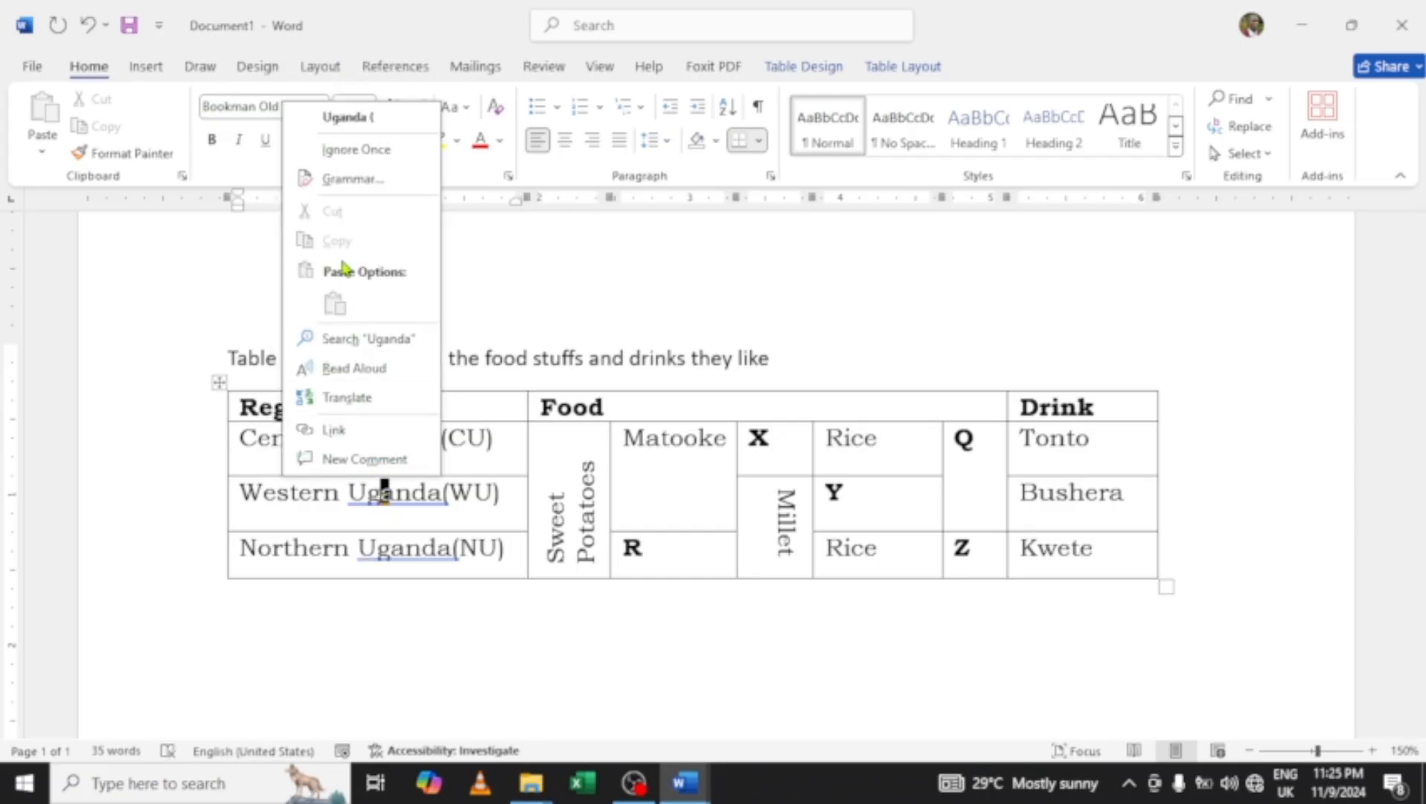
left_click(348, 117)
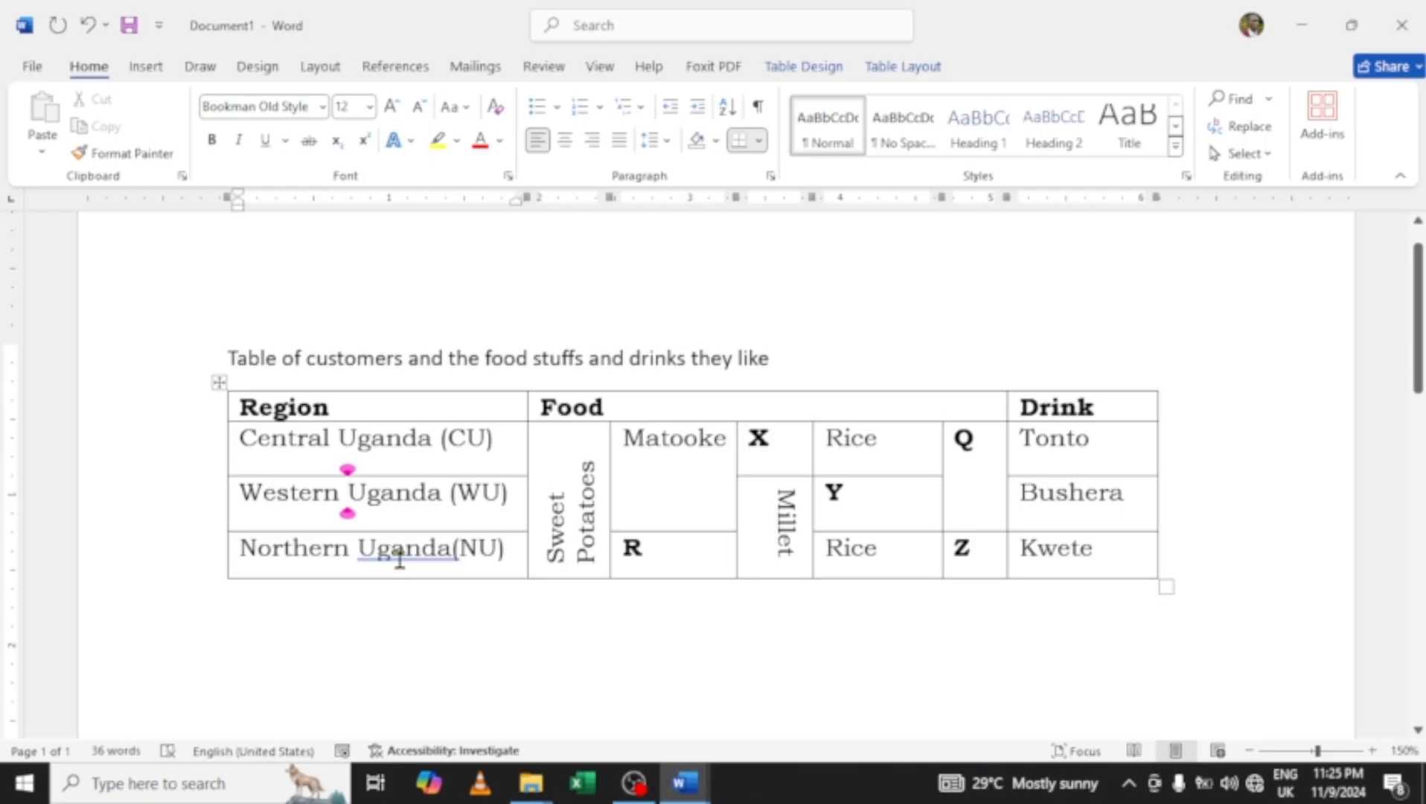
right_click(399, 558)
left_click(359, 177)
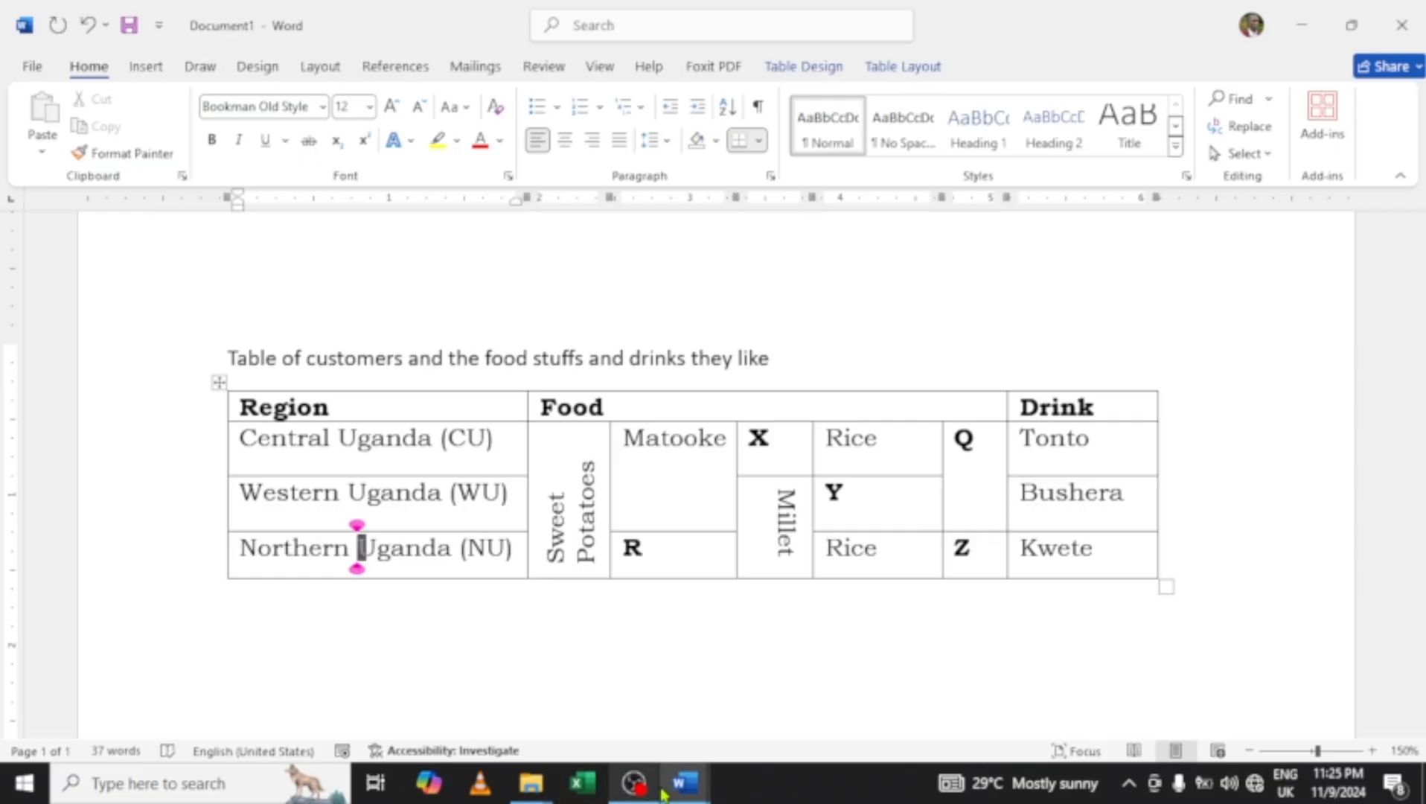
Check the shading task in the S.5 ICT Paper Two document, then shade the R cell in Document1 with a custom cyan.
mouse_move(683, 785)
left_click(759, 707)
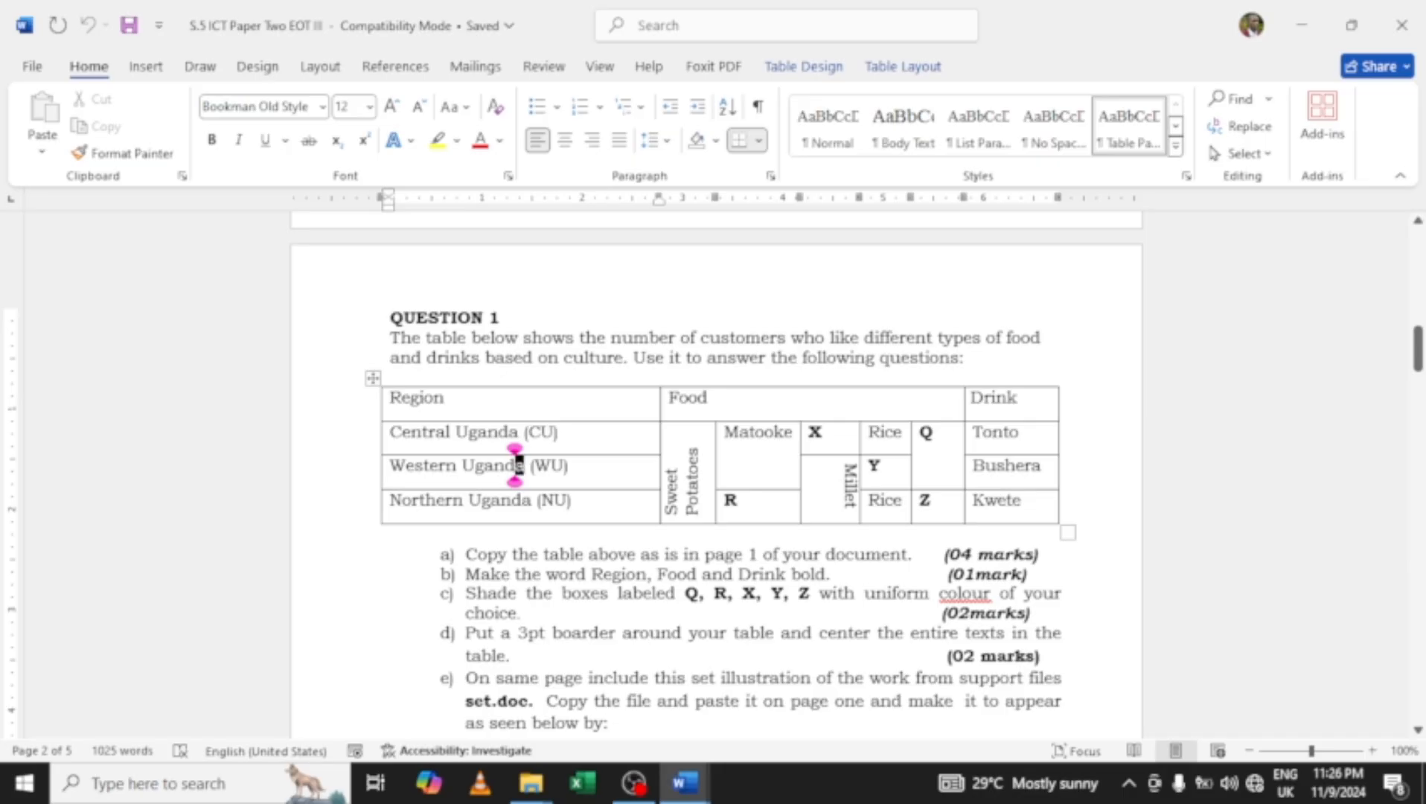
left_click(680, 788)
left_click(626, 699)
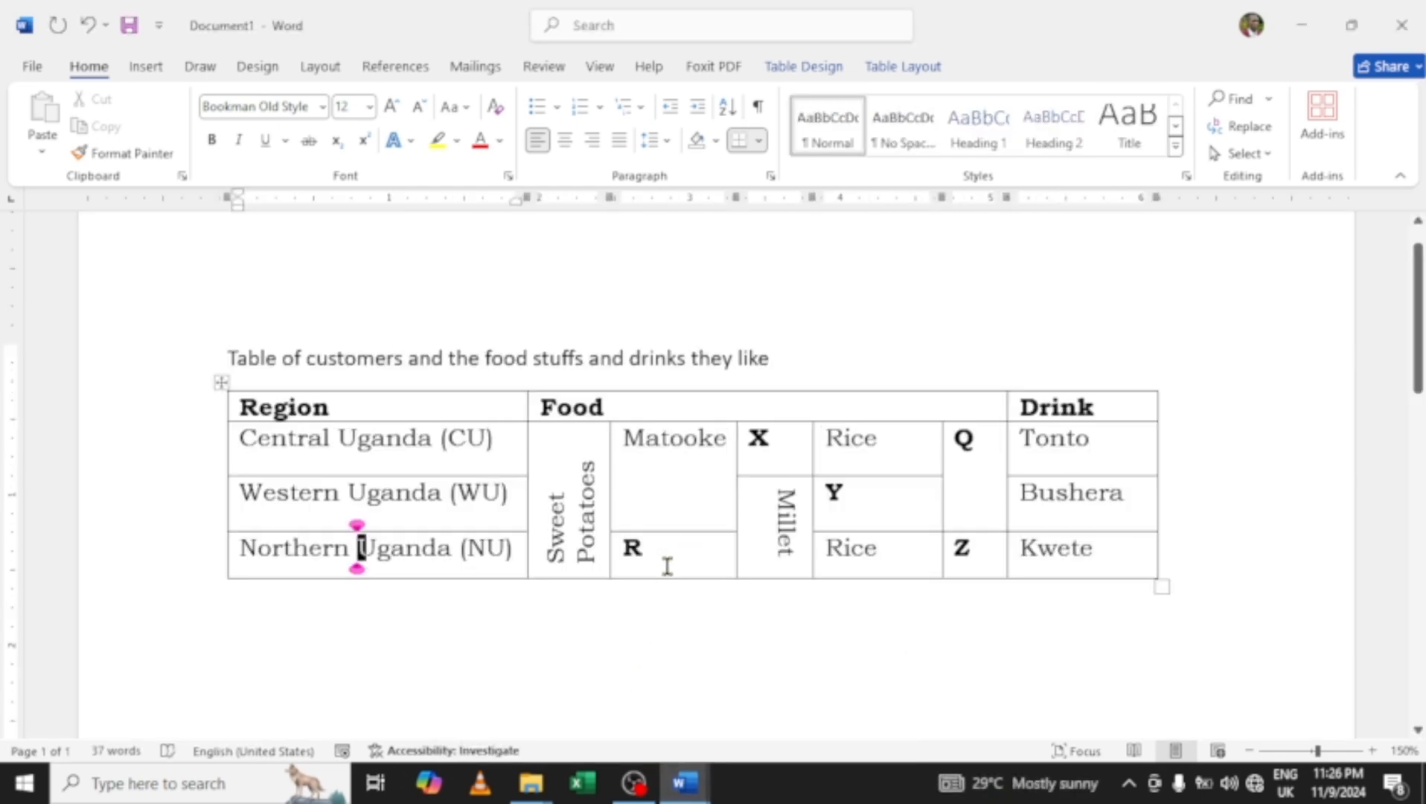
left_click(613, 566)
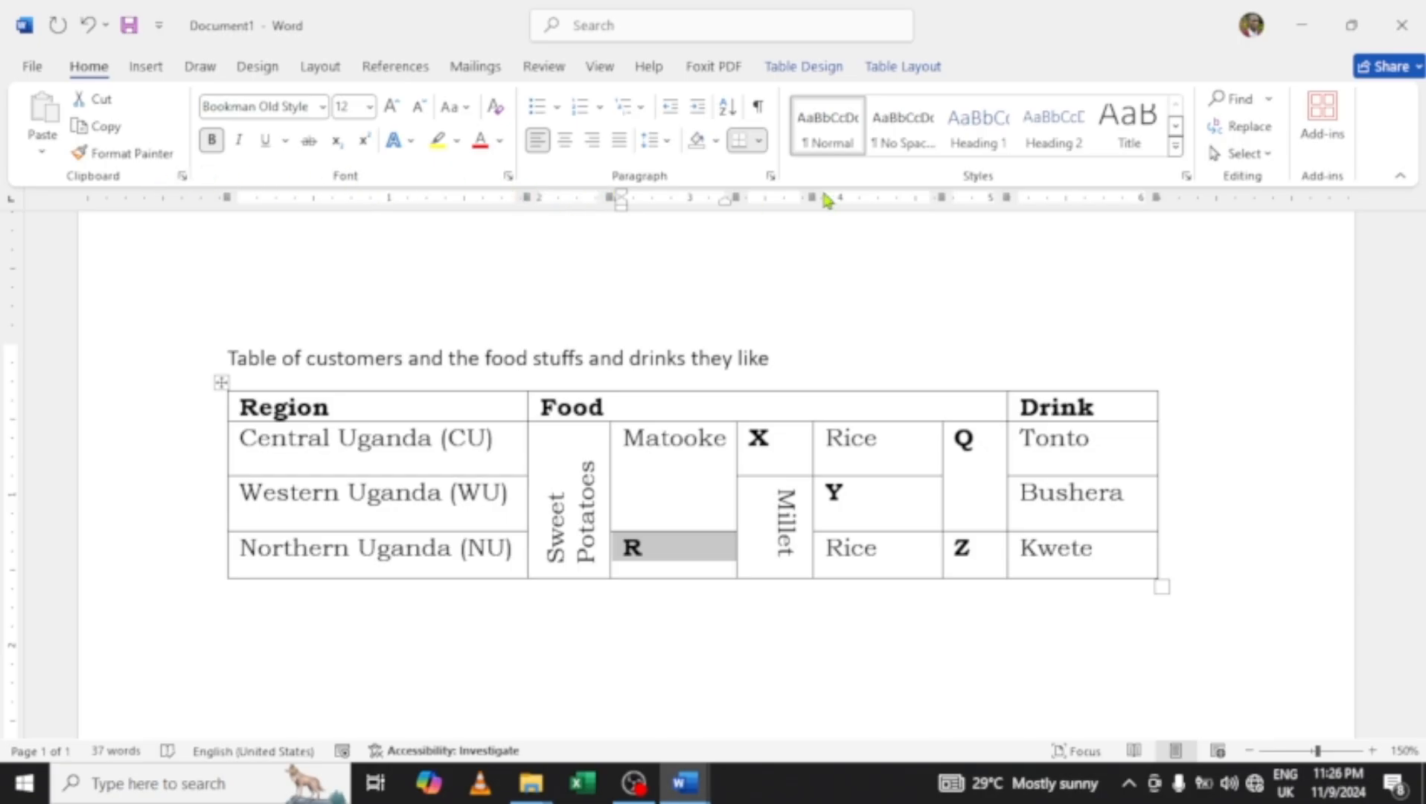
left_click(714, 142)
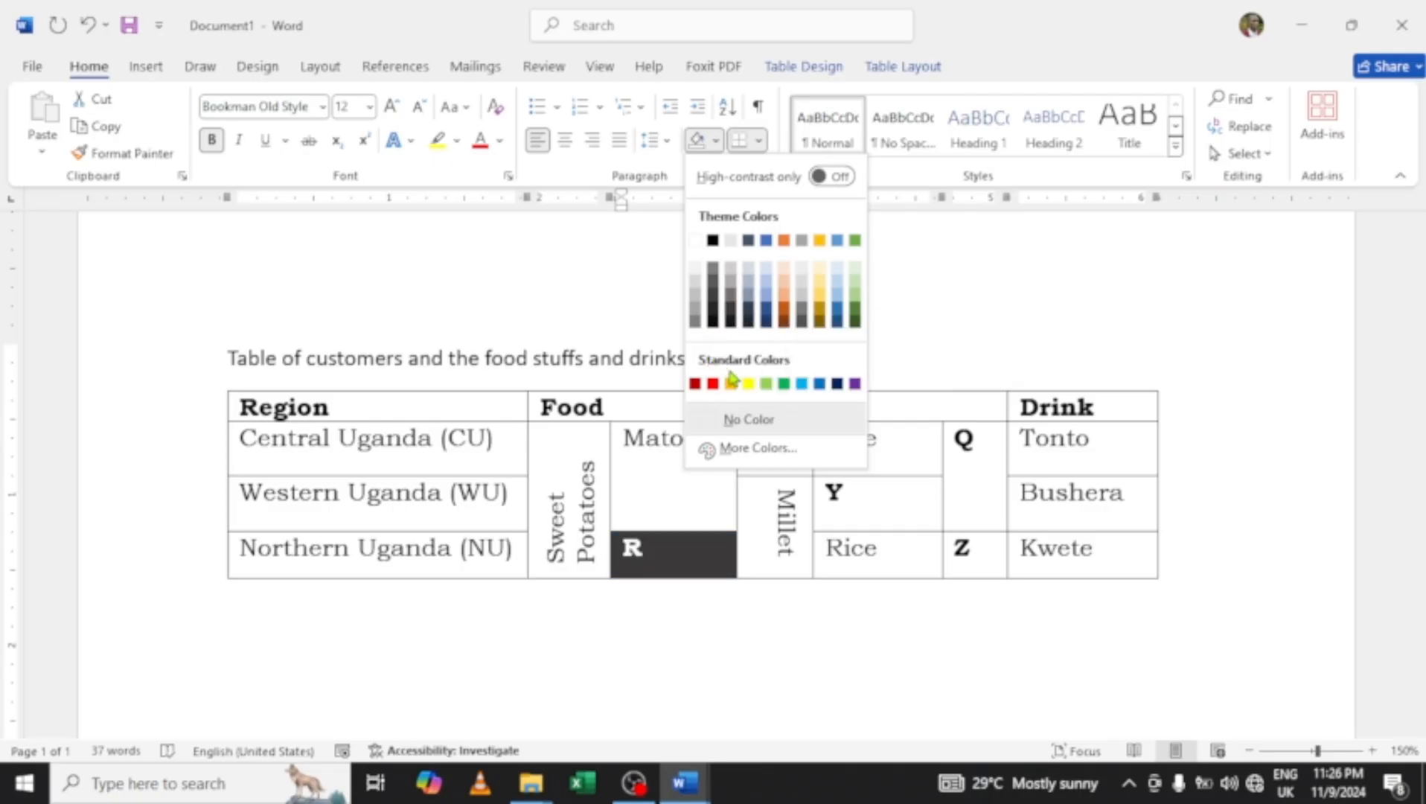
left_click(765, 448)
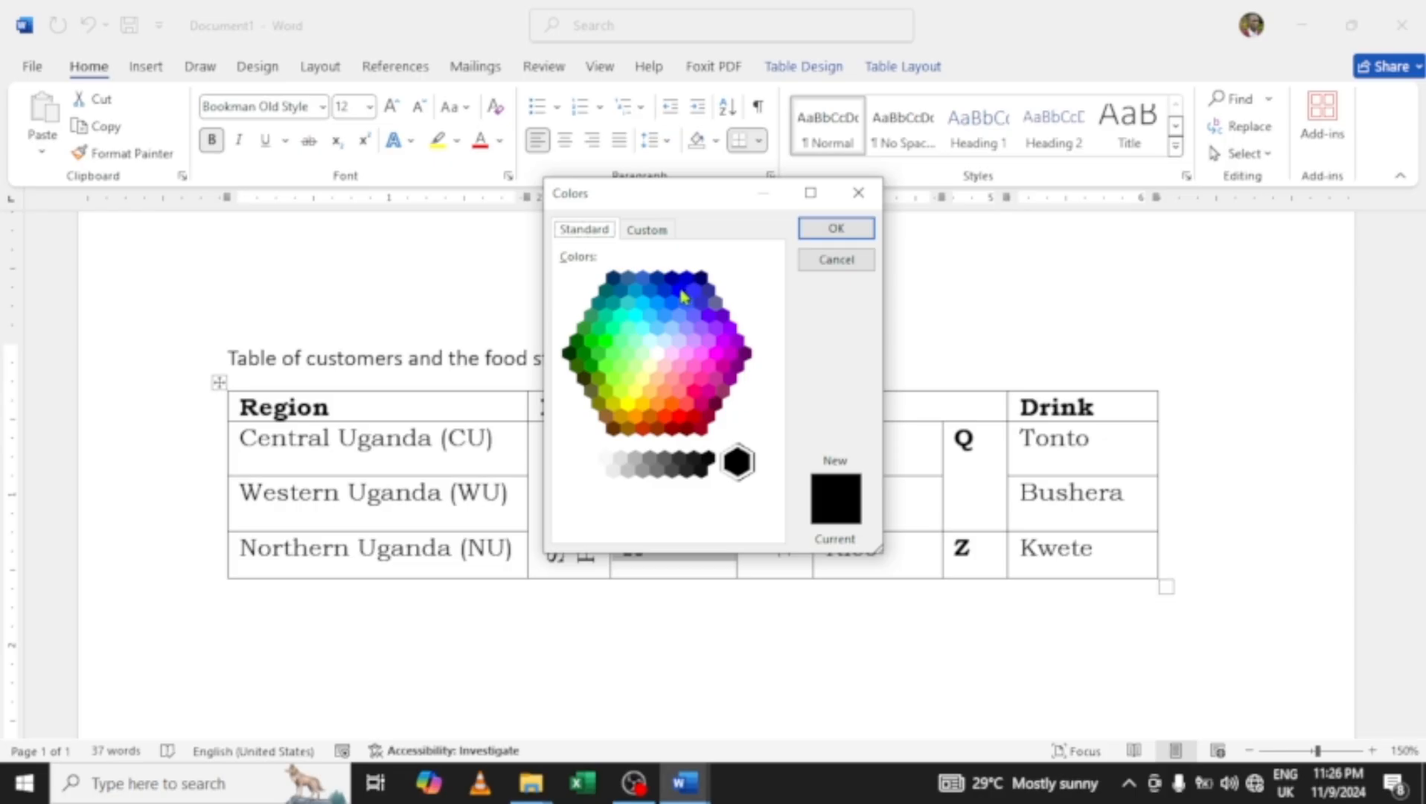
left_click(657, 355)
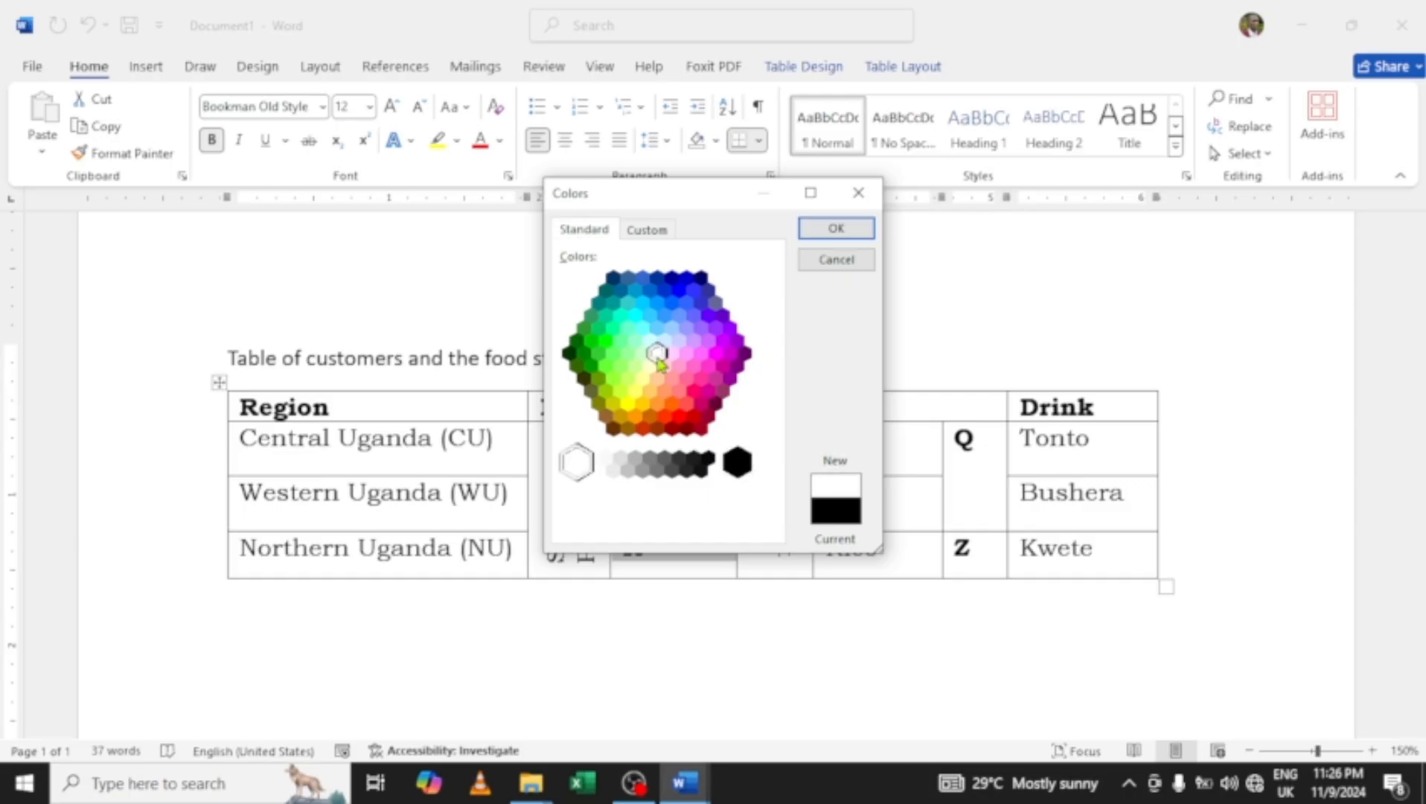
left_click(628, 404)
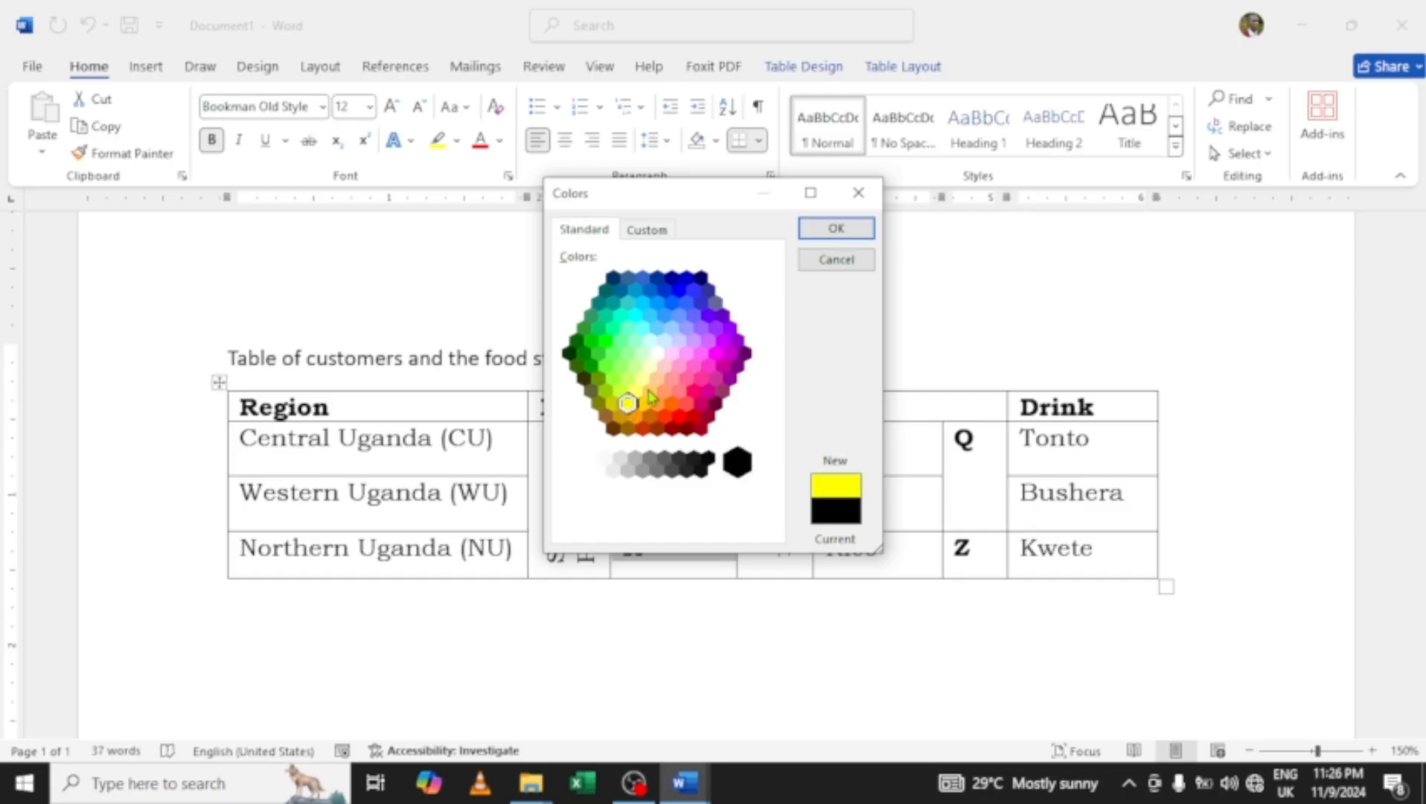
left_click(599, 354)
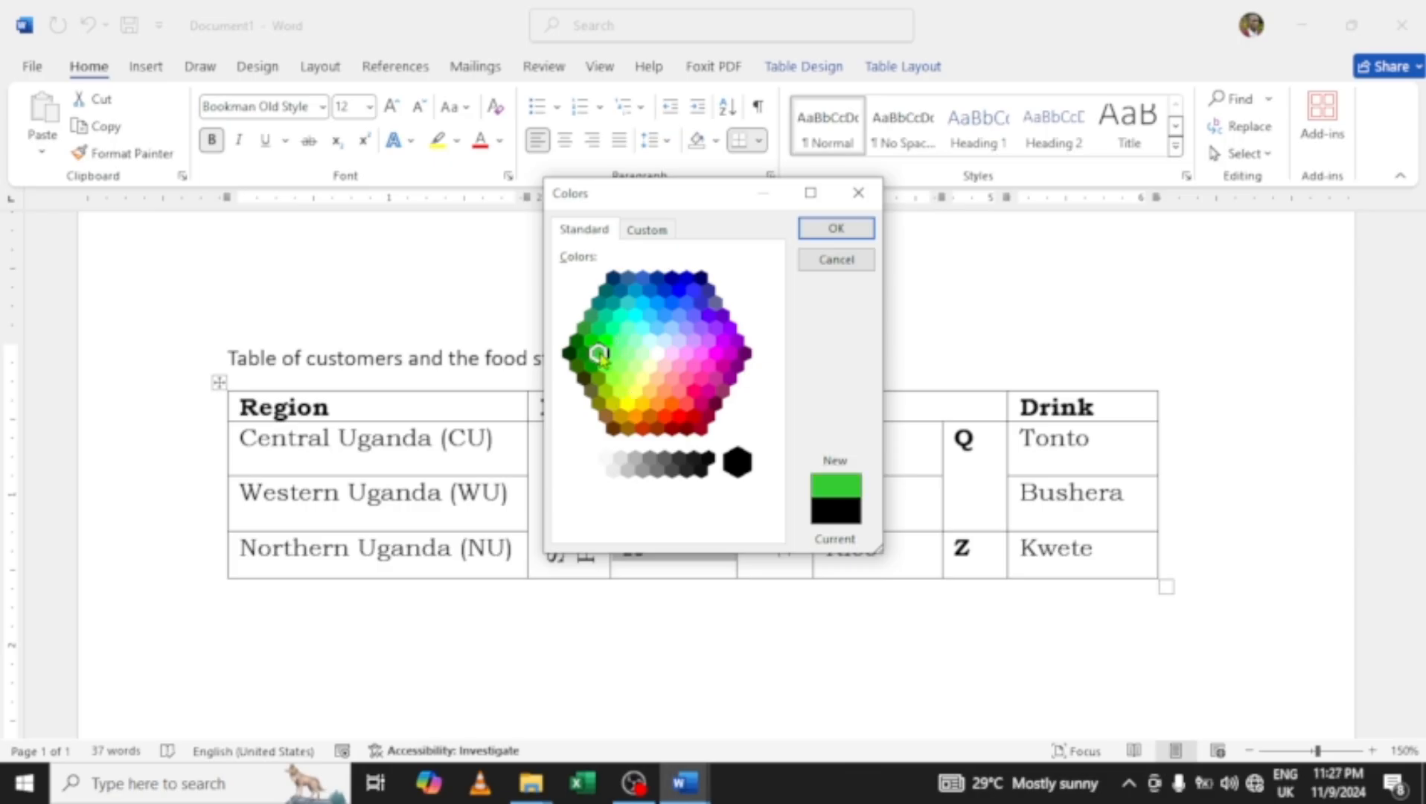
left_click(635, 316)
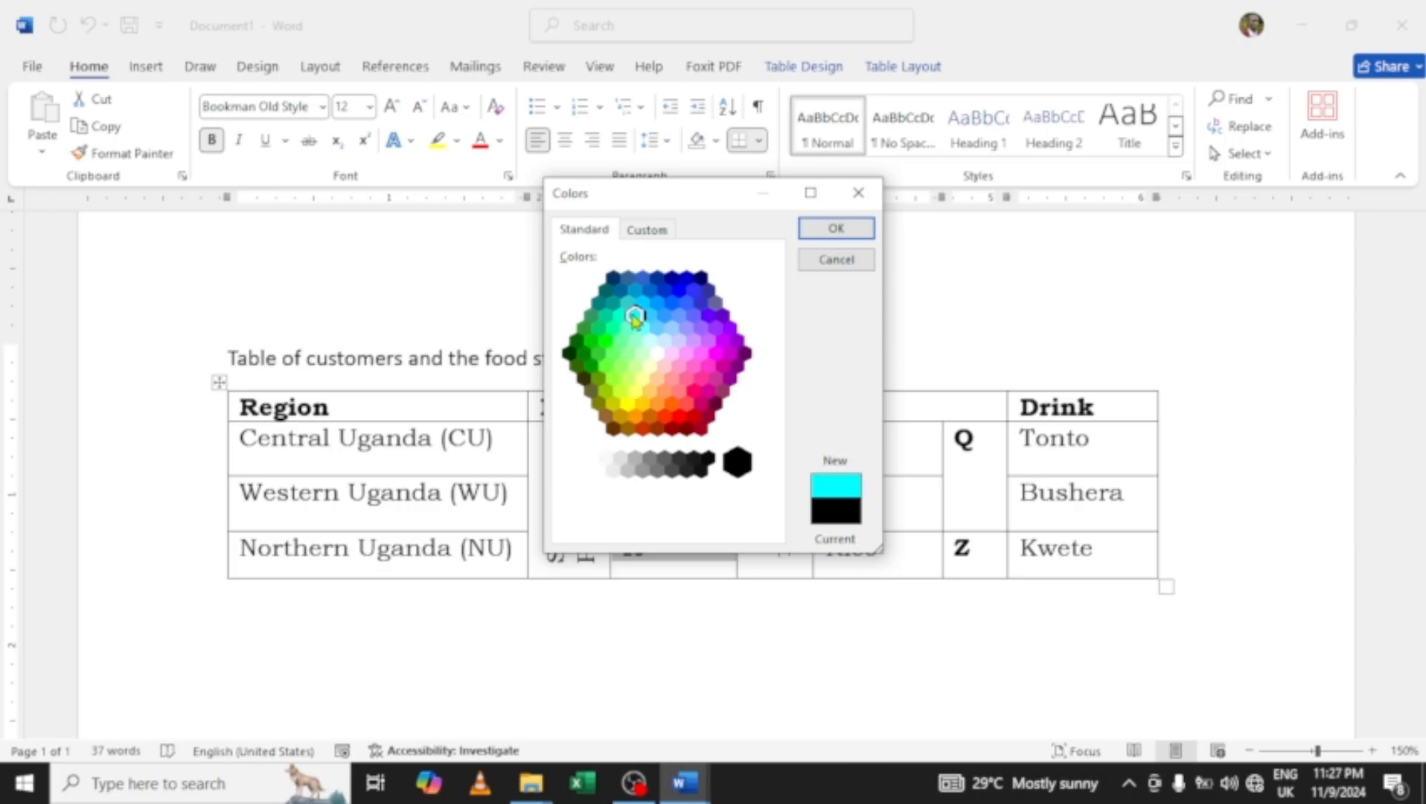
left_click(836, 230)
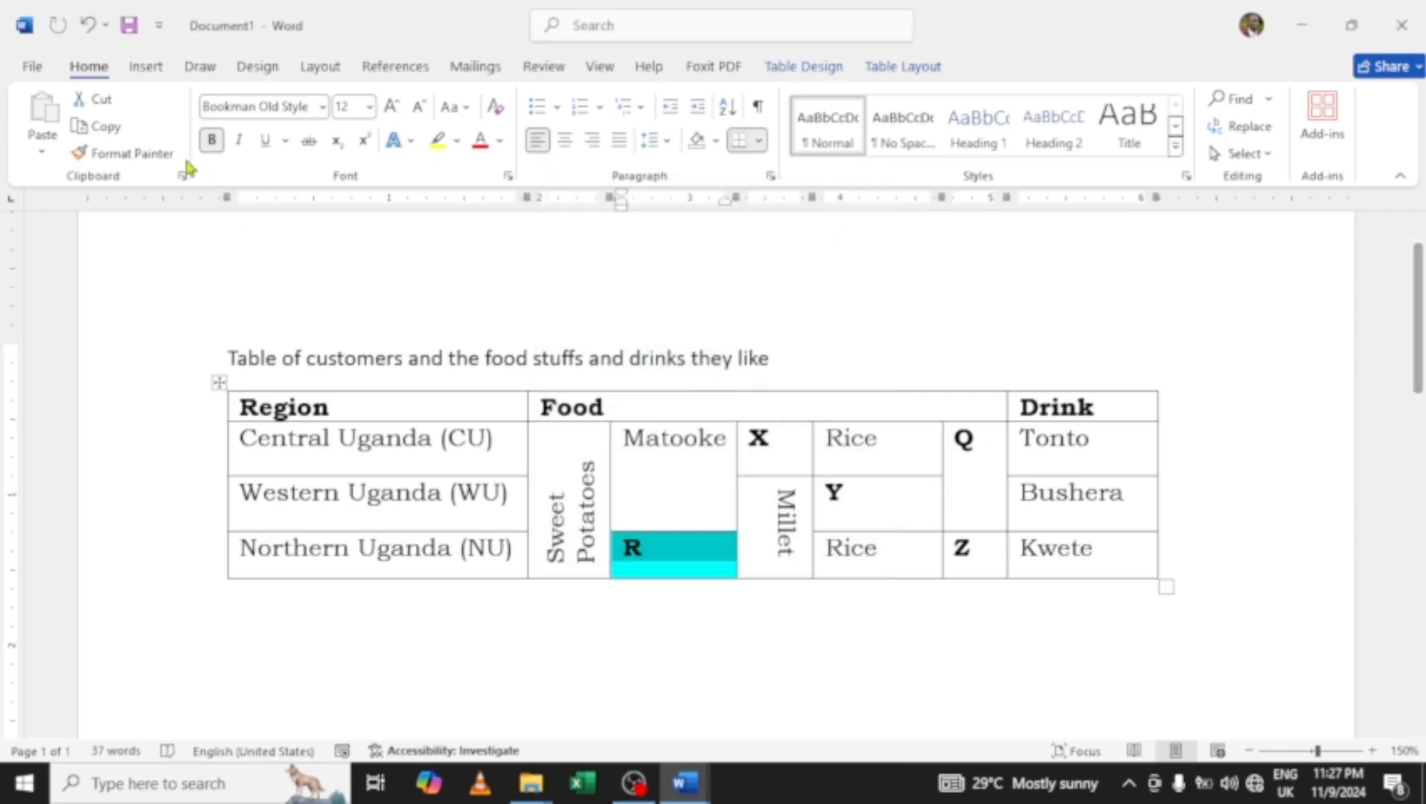
Shade the X cell with the same cyan as the R cell.
left_click(155, 158)
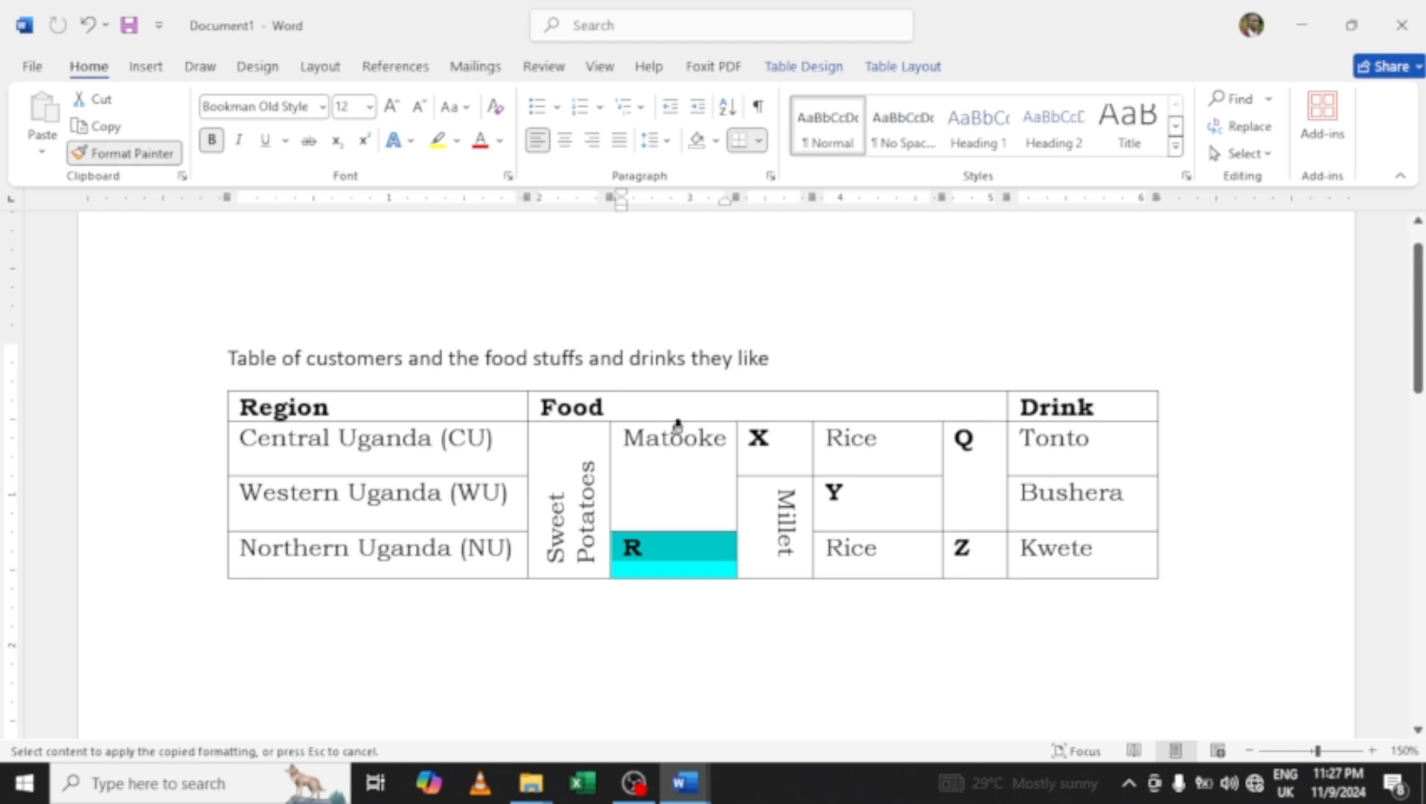
left_click(743, 459)
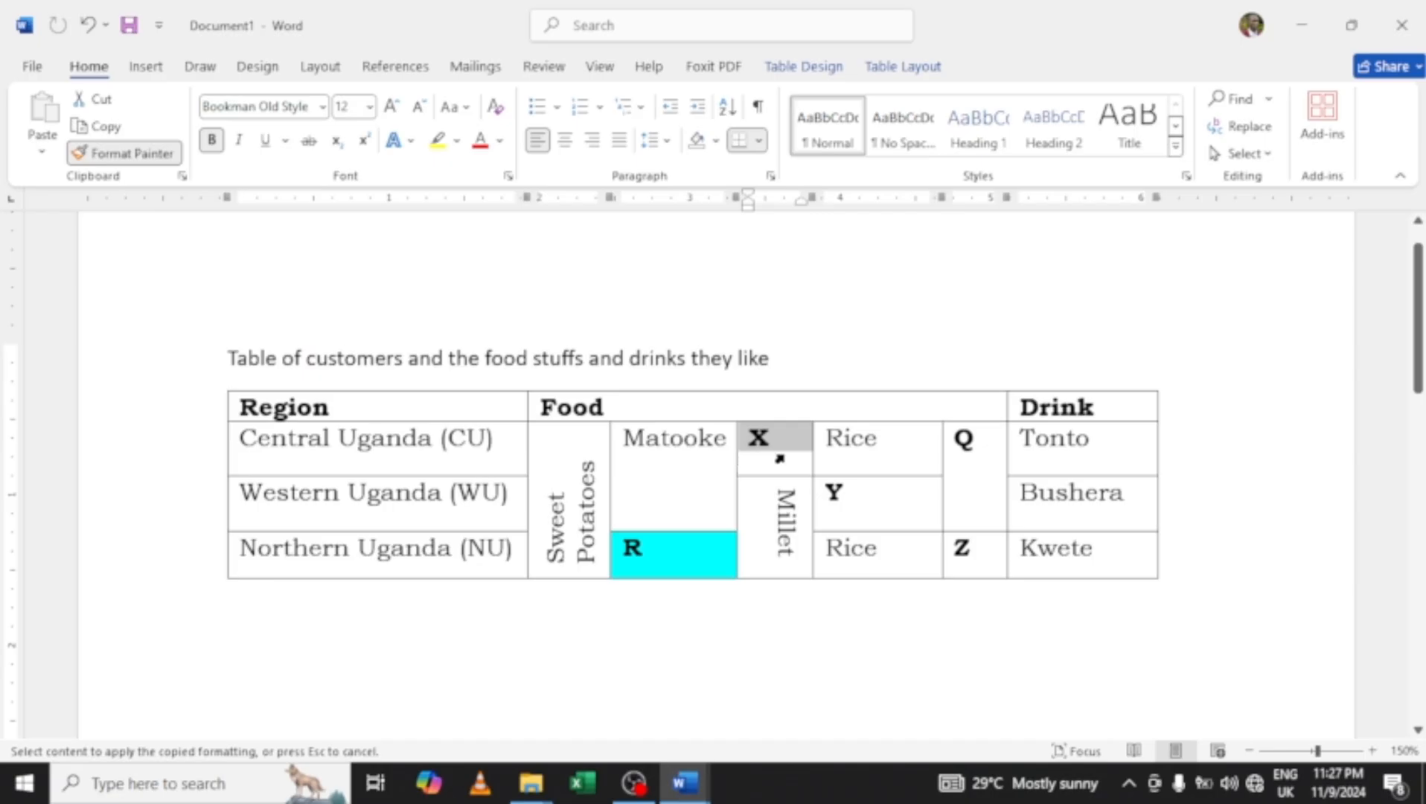
left_click_drag(751, 442, 809, 448)
left_click(715, 141)
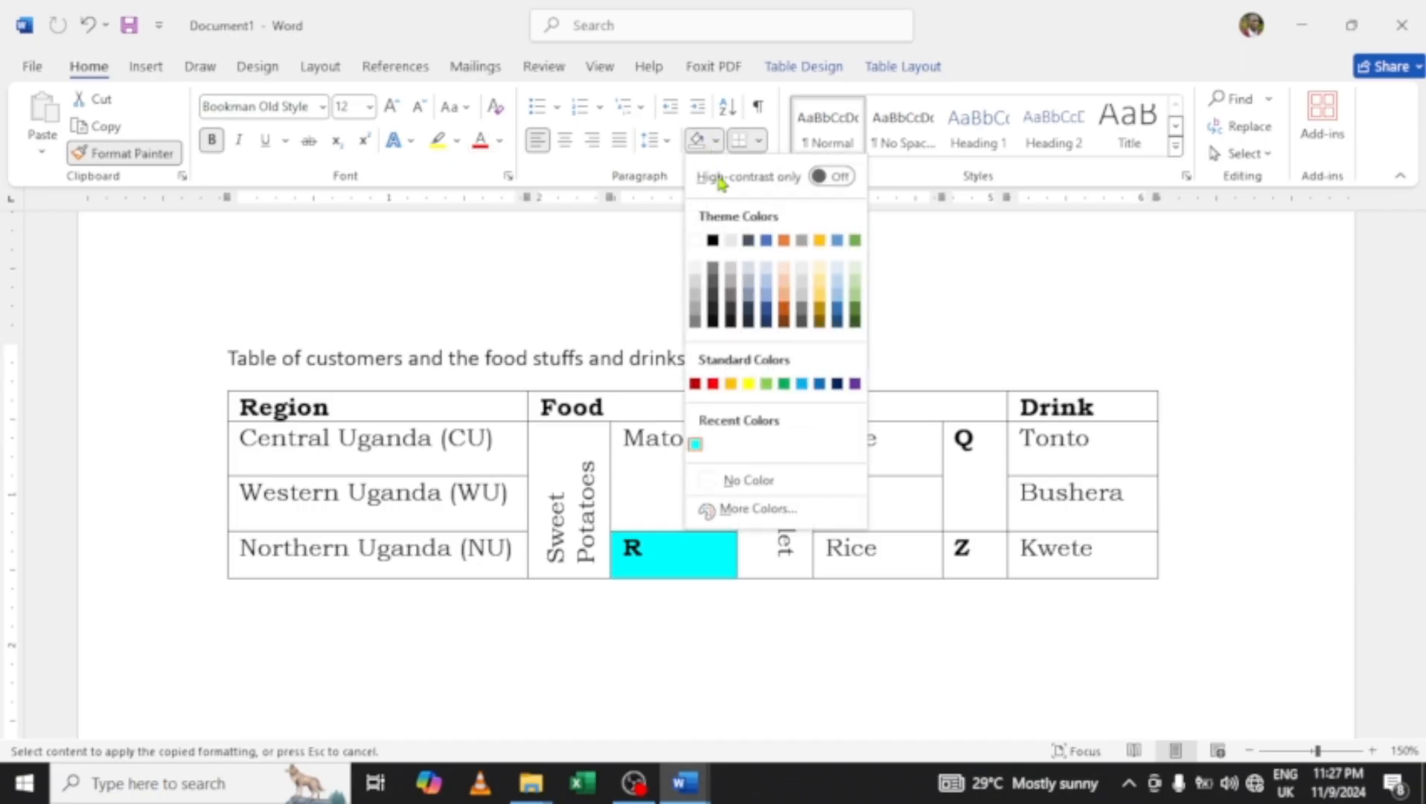
left_click(802, 384)
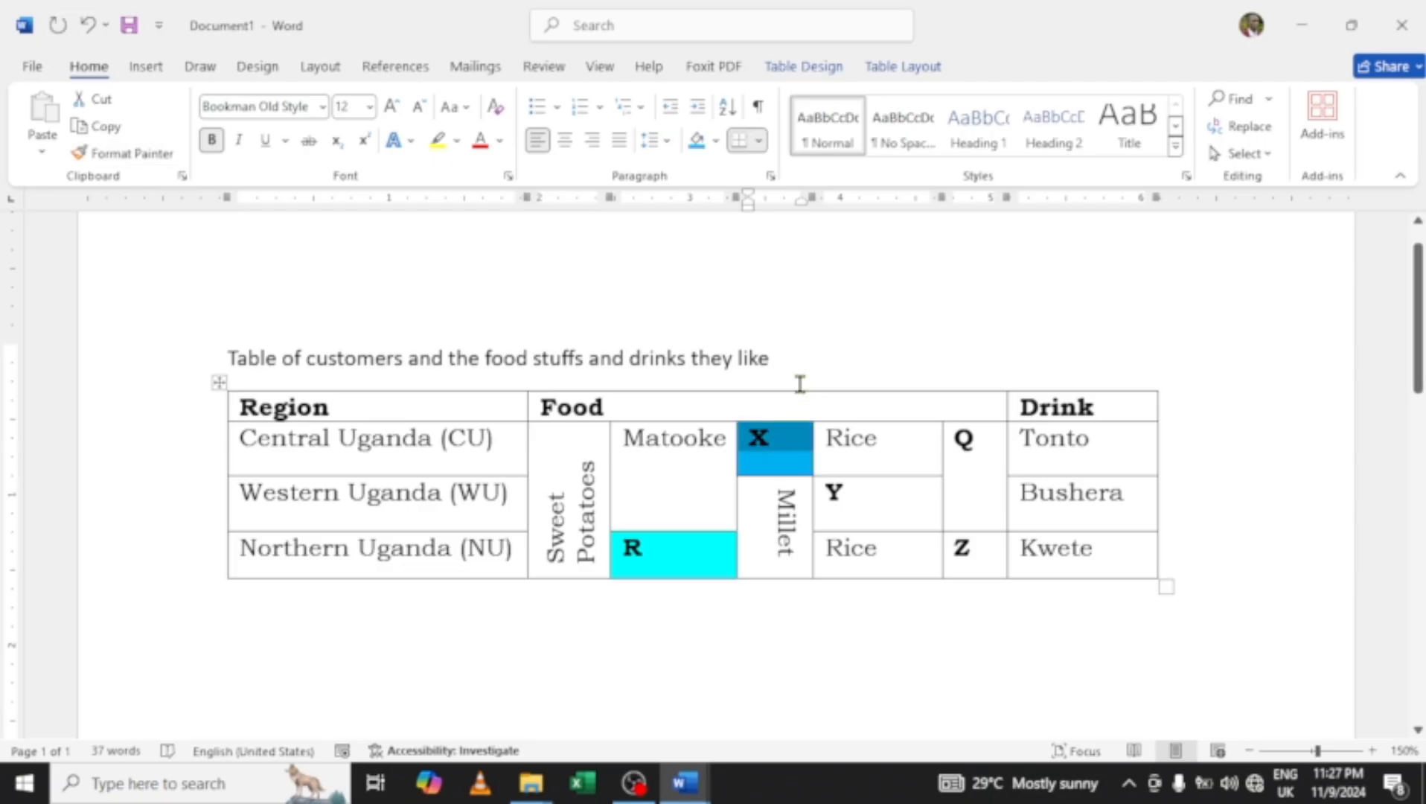
left_click(714, 141)
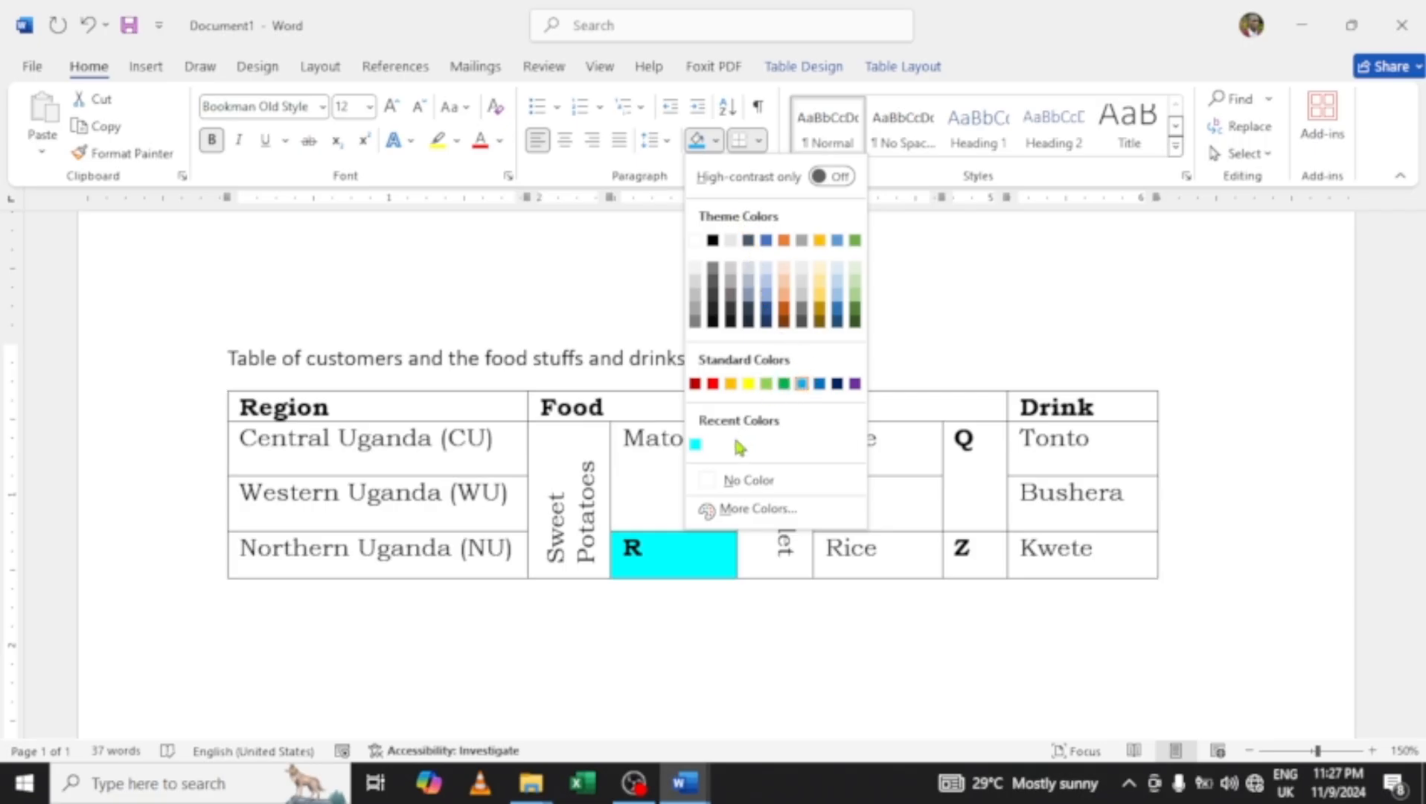
left_click(700, 444)
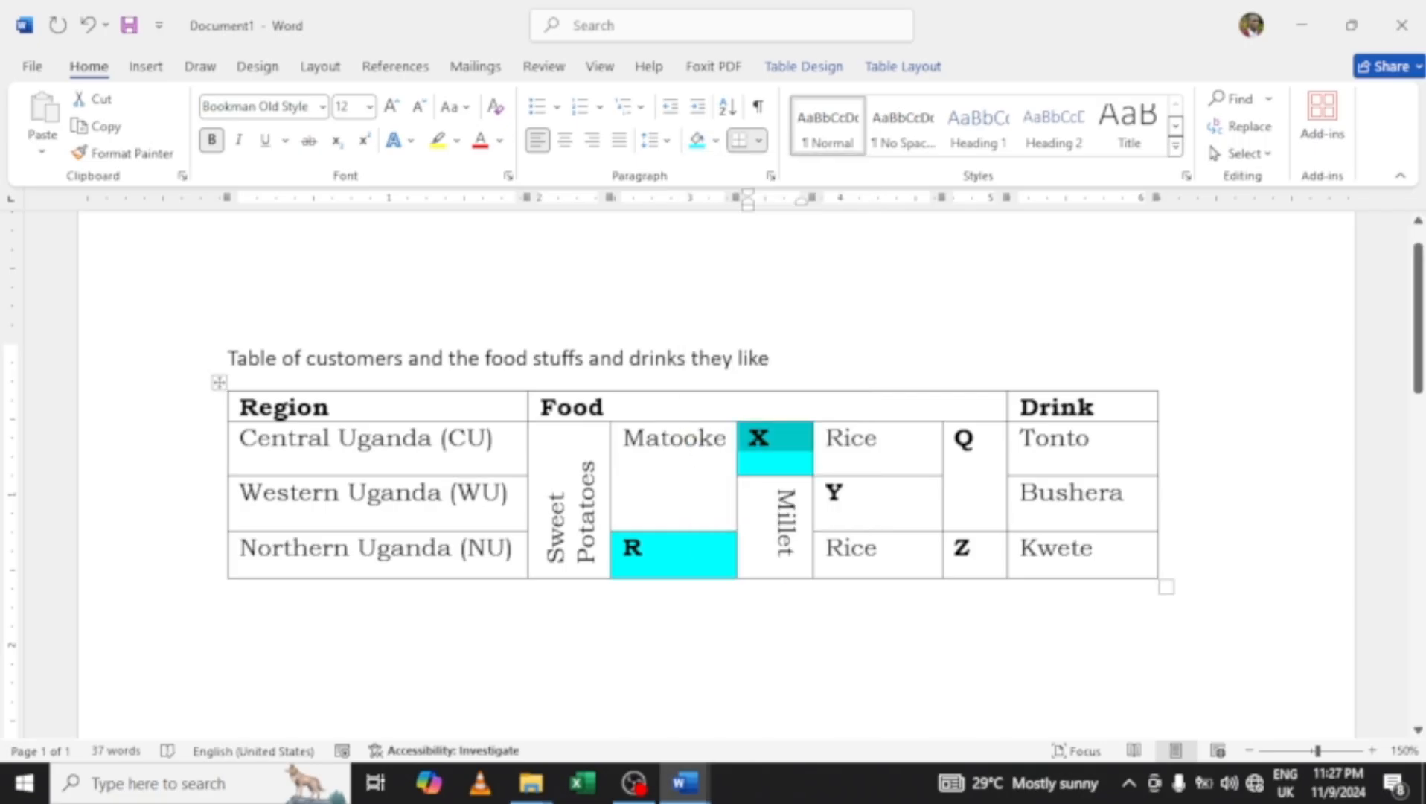
Shade the Y, Q and Z cells with the same cyan as the X and R cells.
double_click(833, 493)
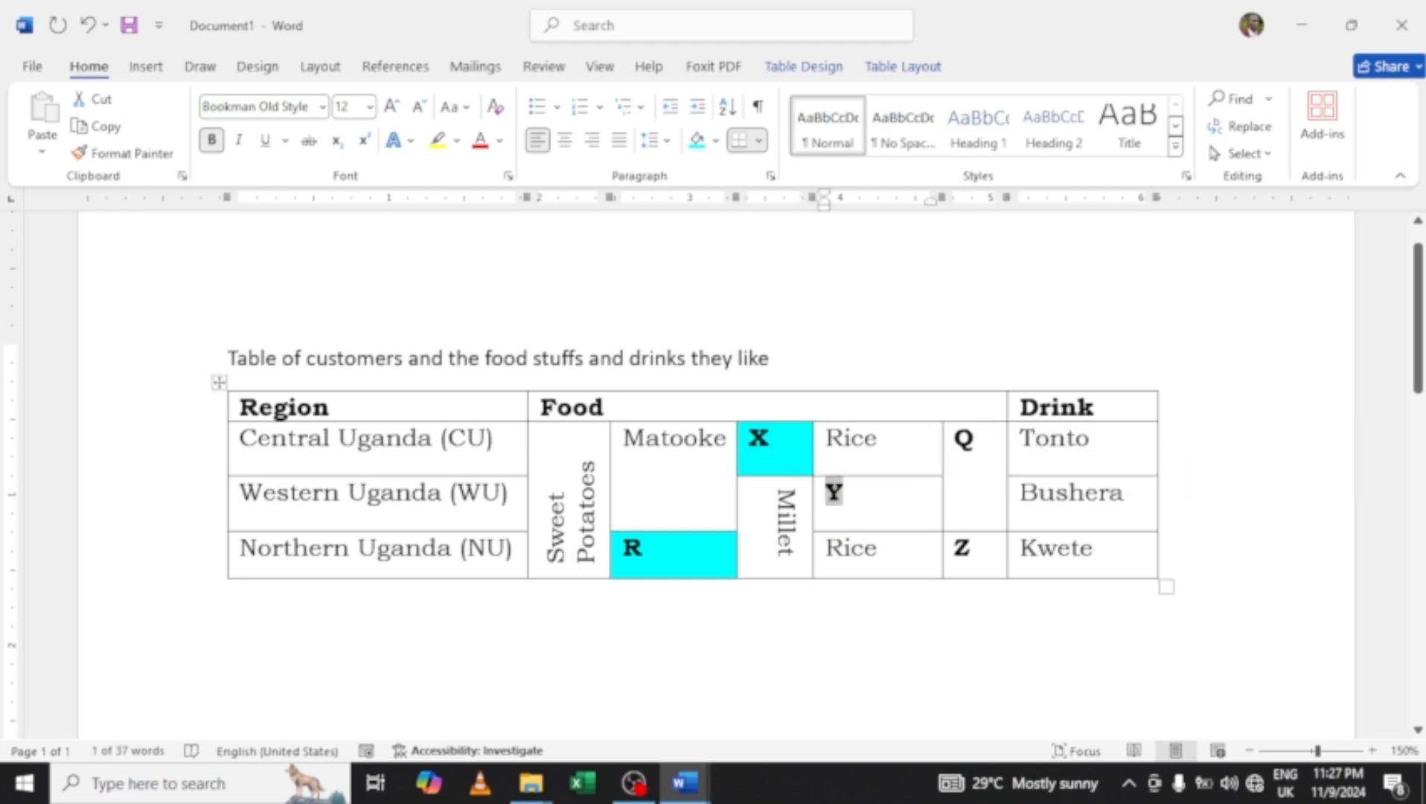
left_click(815, 516)
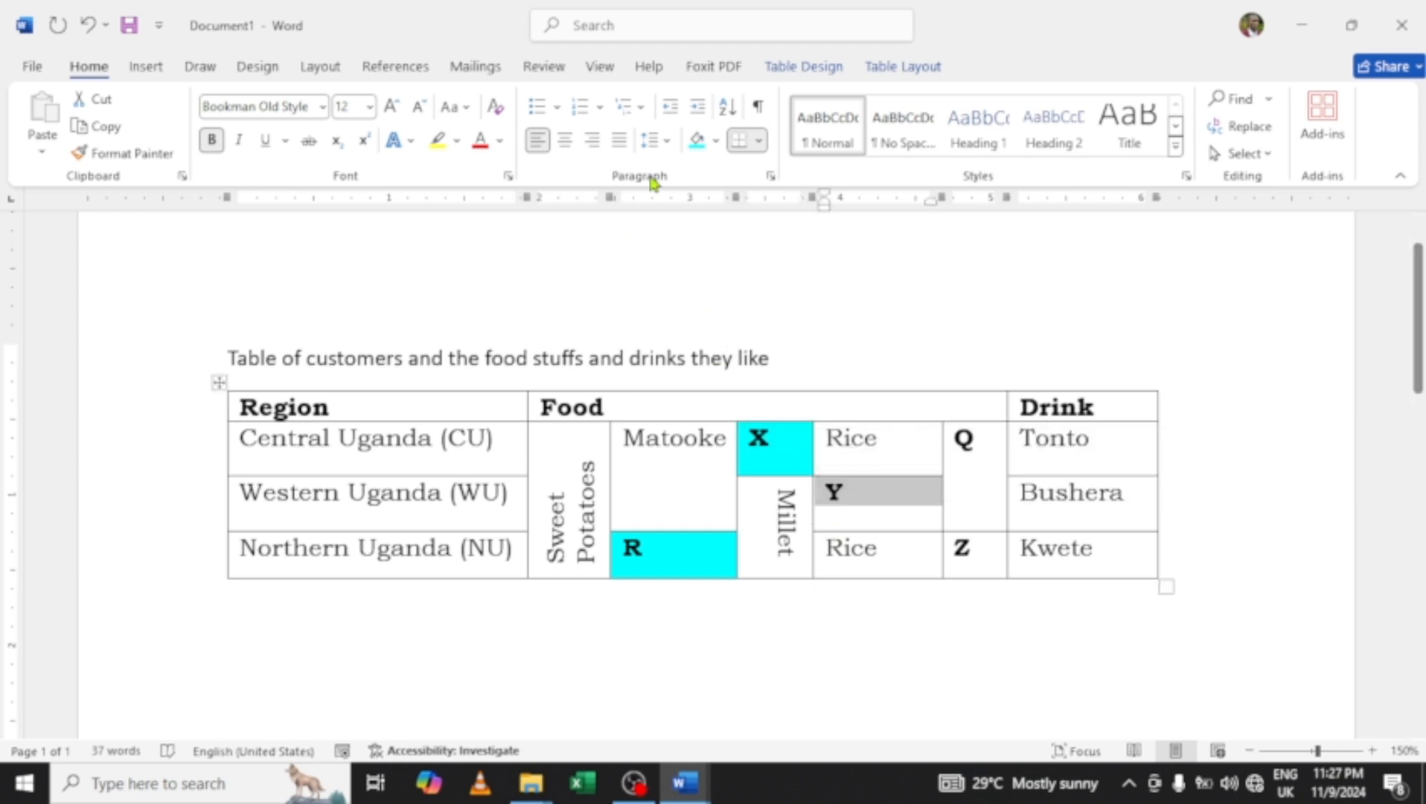
left_click(694, 146)
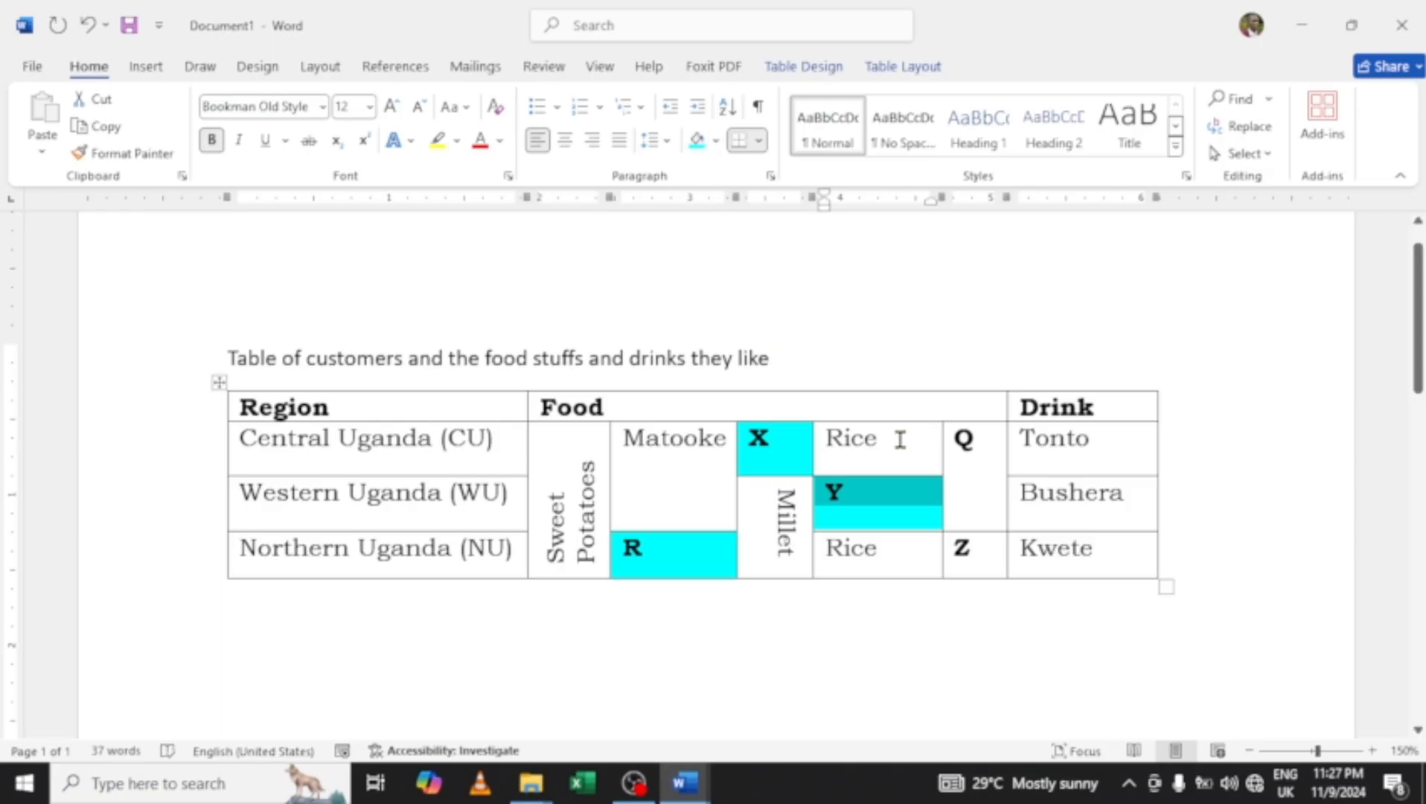
left_click(946, 465)
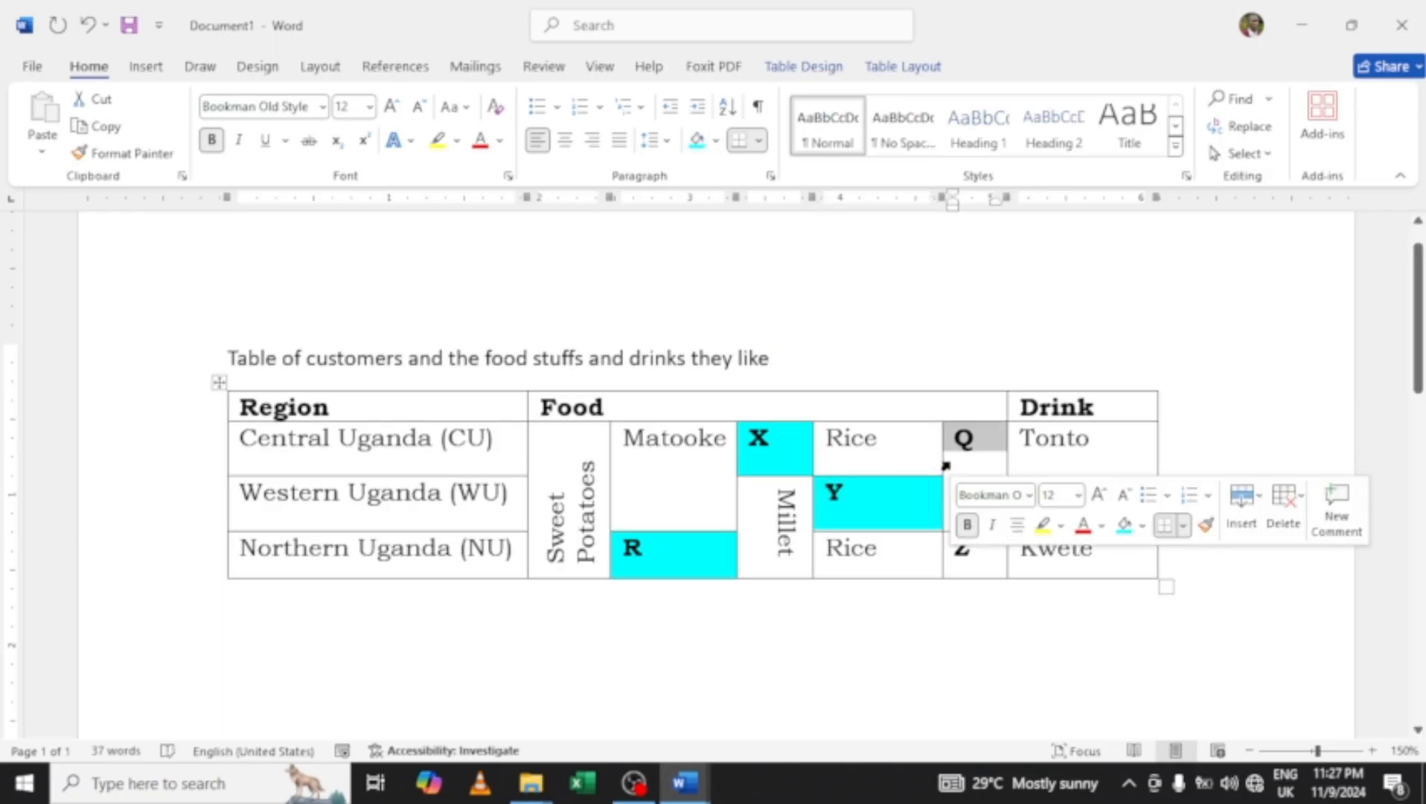
left_click(697, 142)
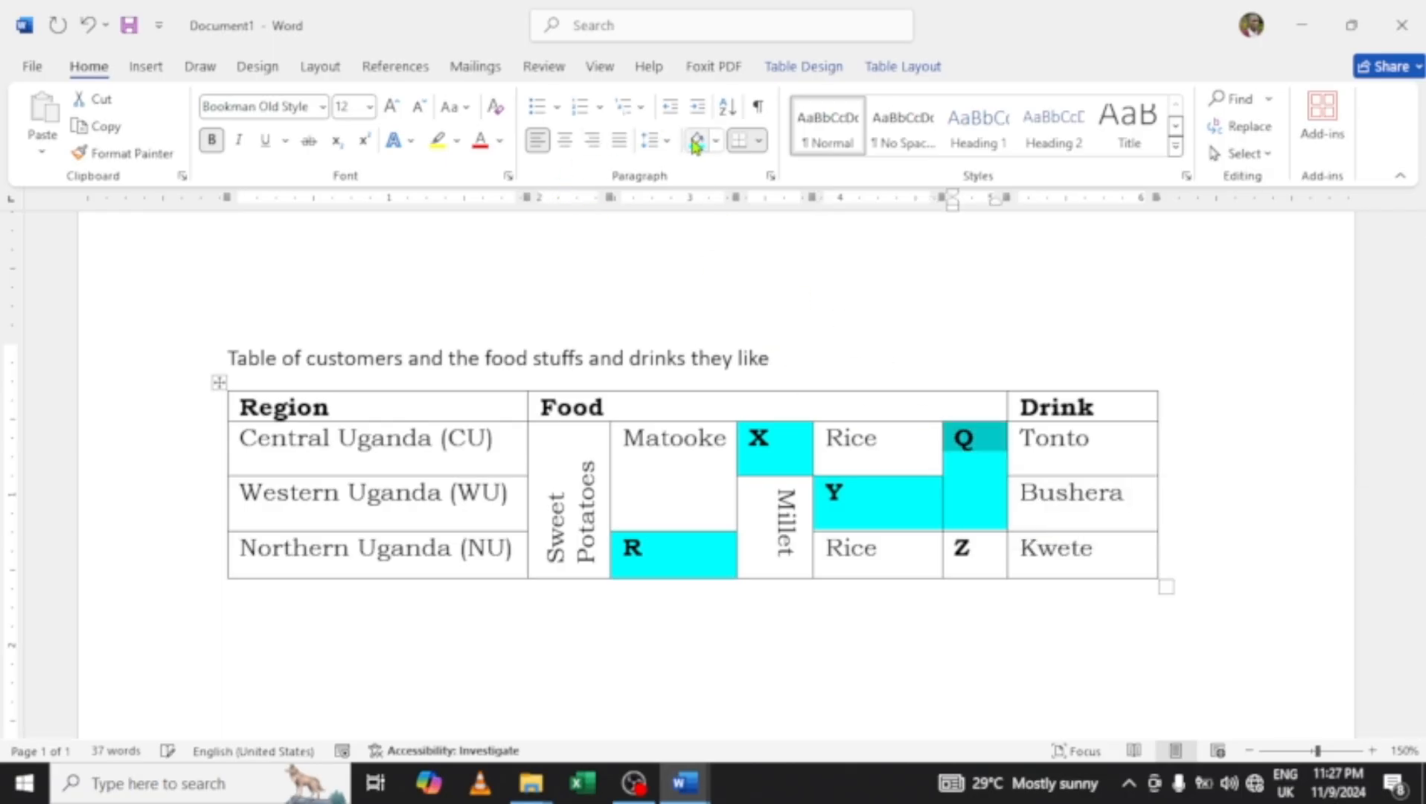
left_click(945, 564)
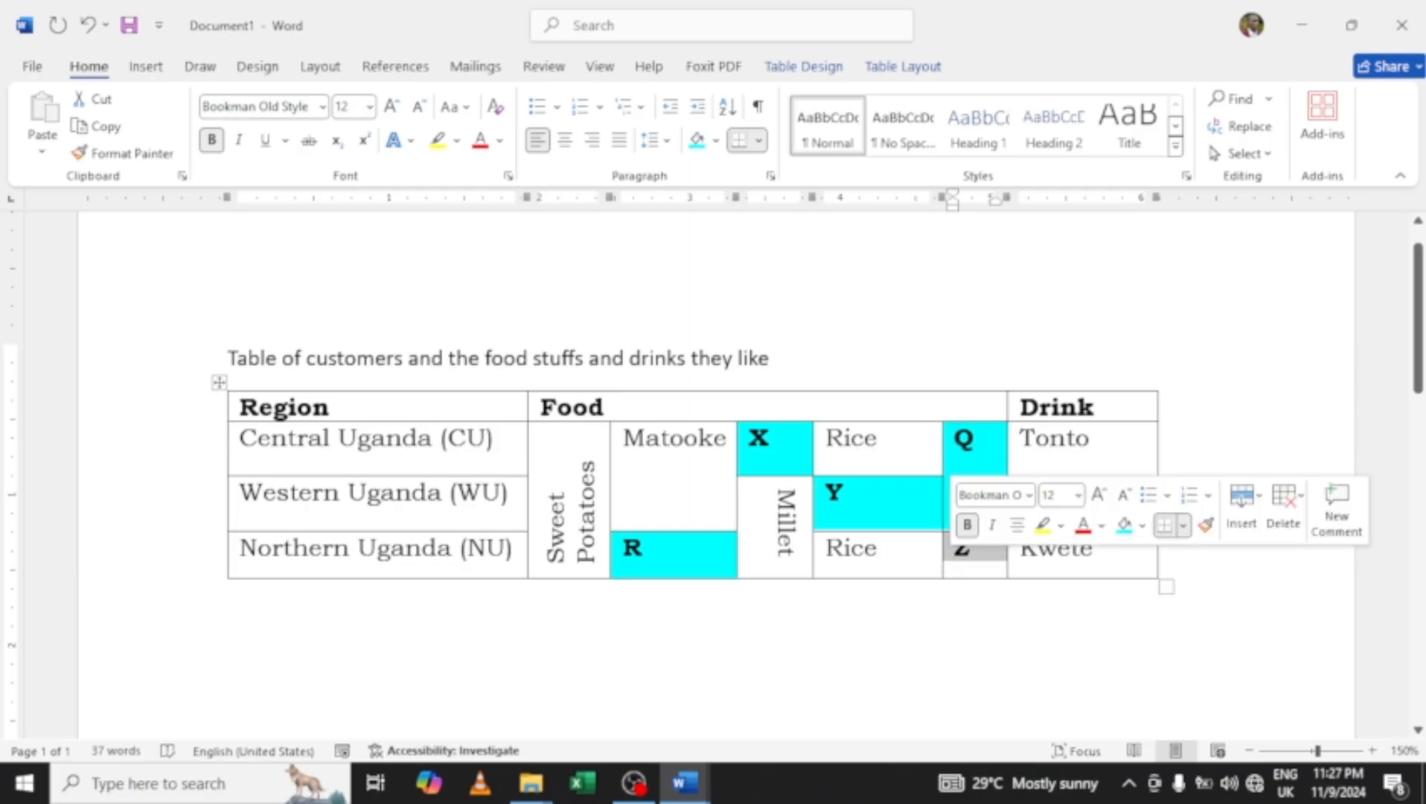
left_click(696, 142)
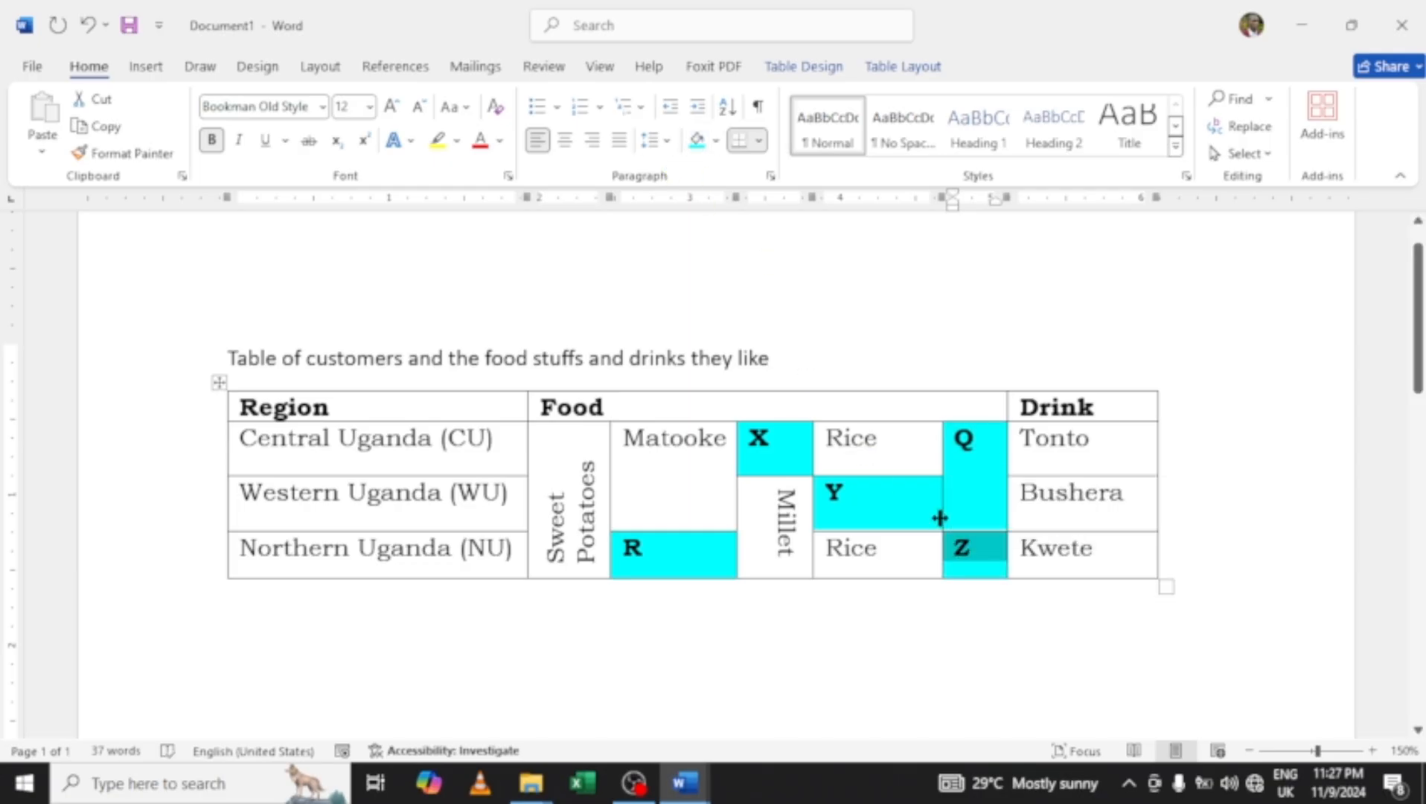
left_click(953, 437)
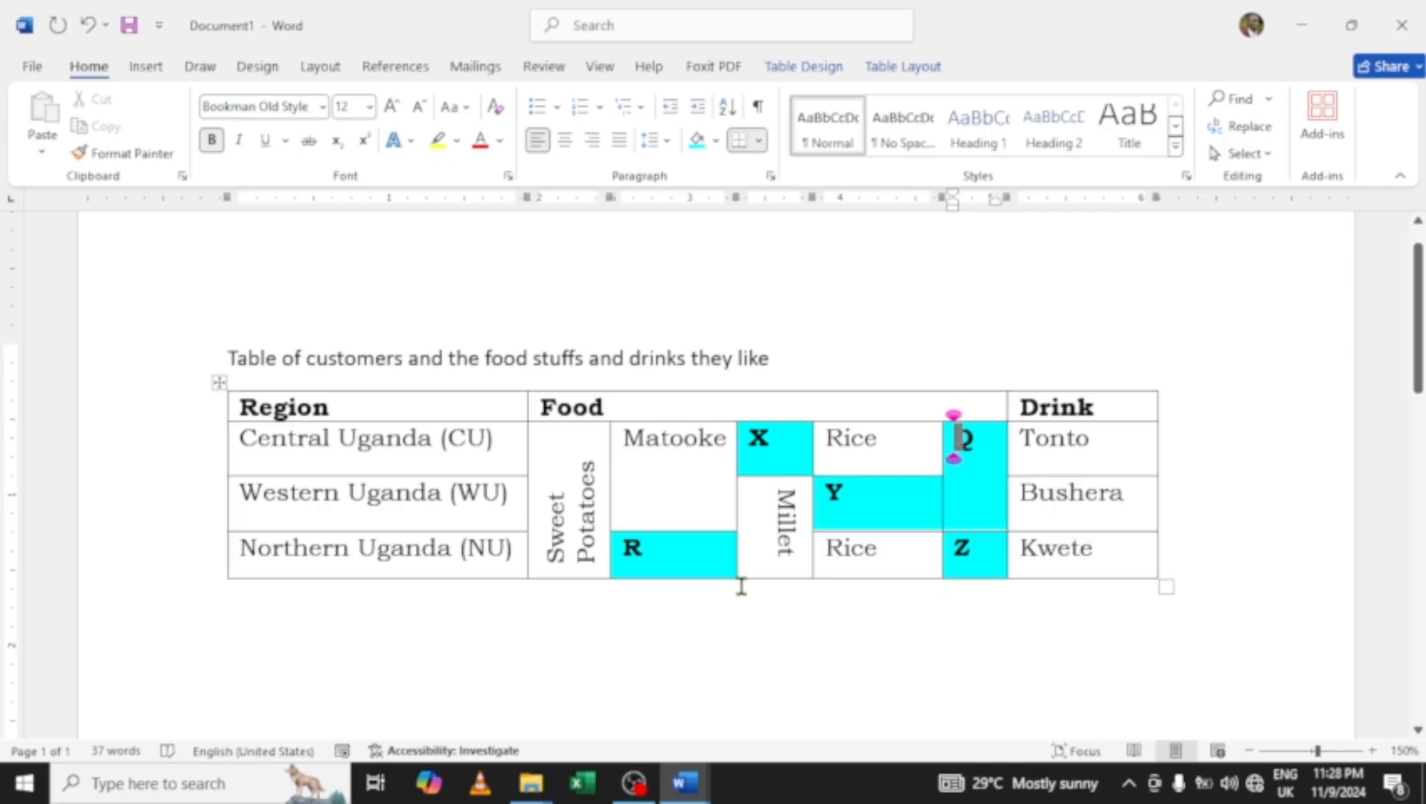
Check the table border and text centring task in the S.5 ICT Paper Two document, and return to Document1.
left_click(679, 783)
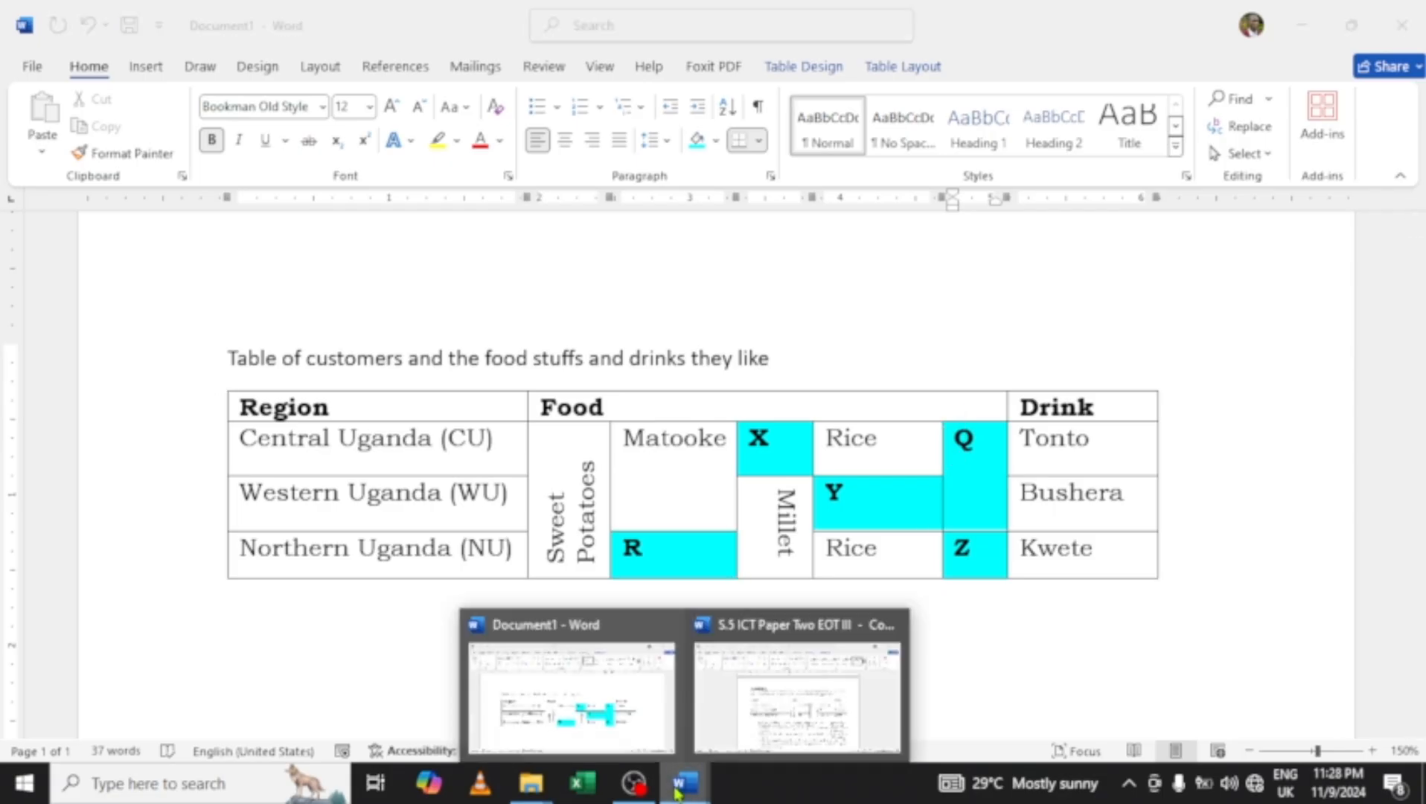
left_click(753, 723)
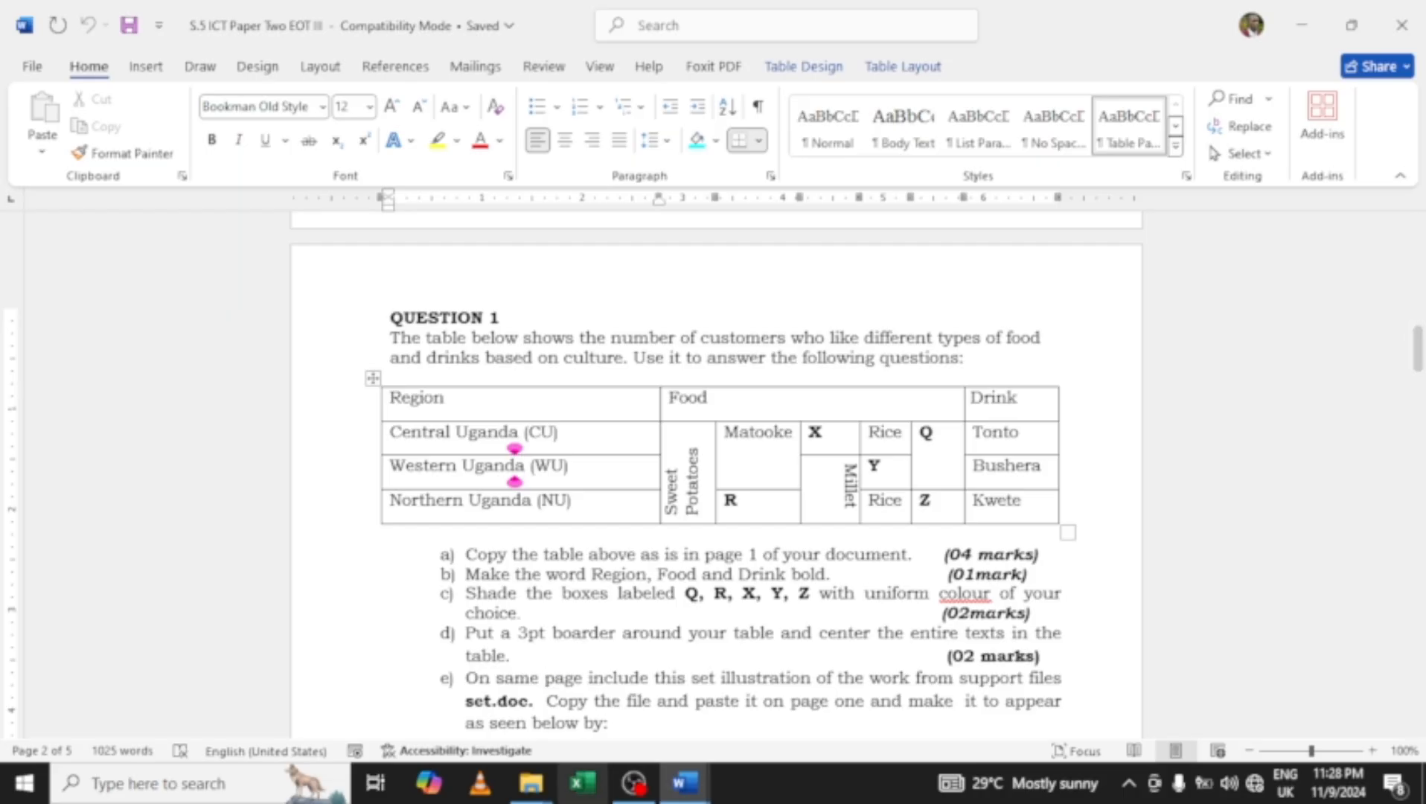
left_click(683, 782)
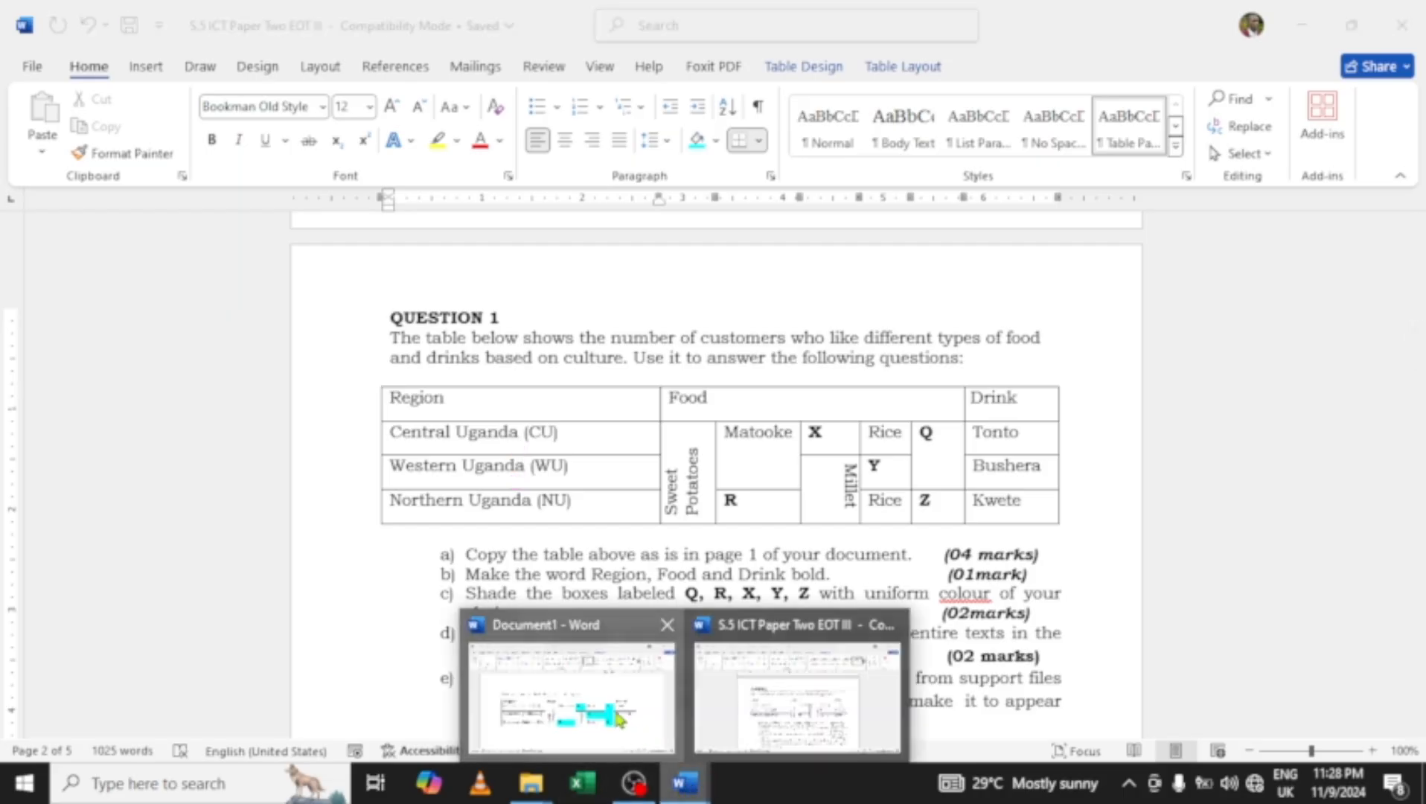
left_click(617, 717)
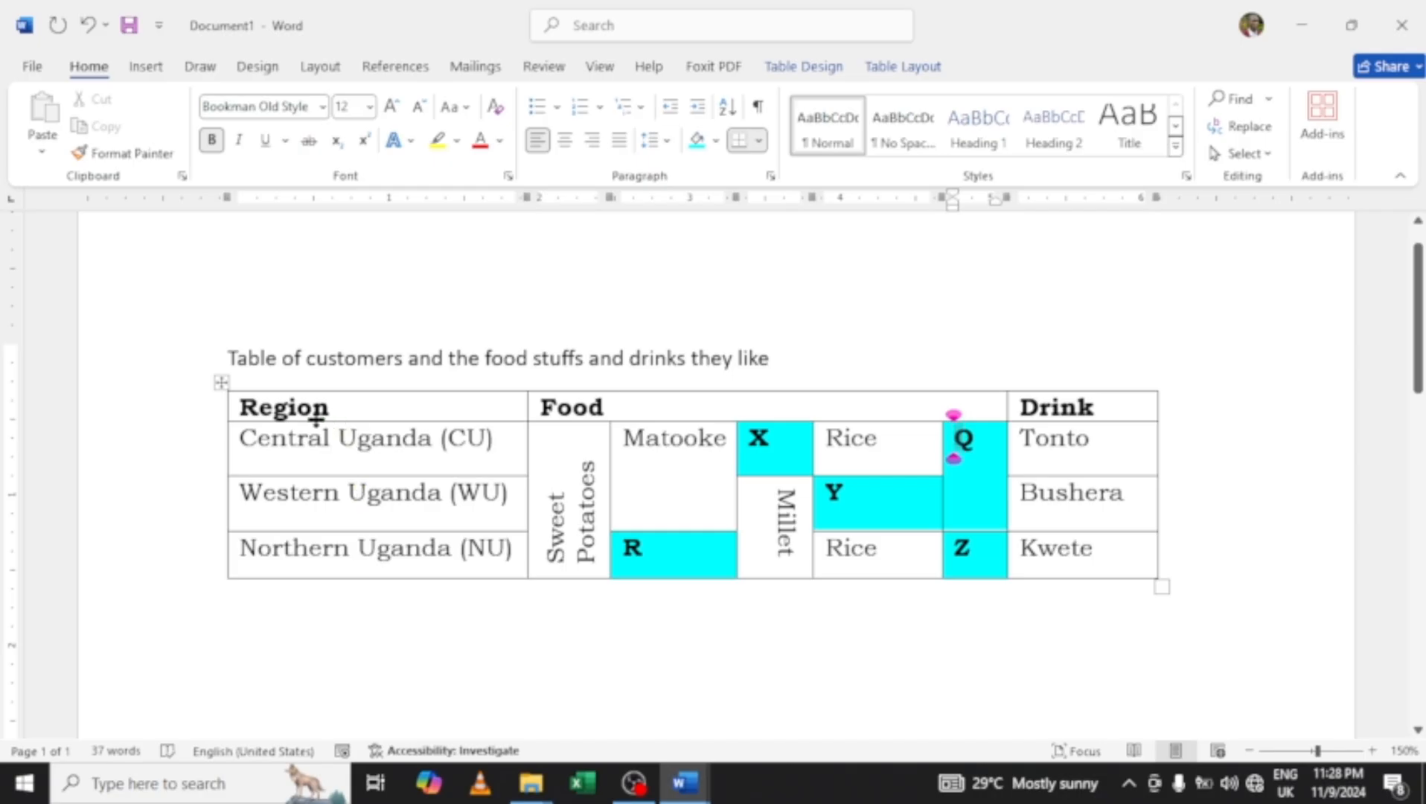
In the border settings for the whole table, remove the inside horizontal and vertical borders while keeping the outer ones.
left_click(221, 382)
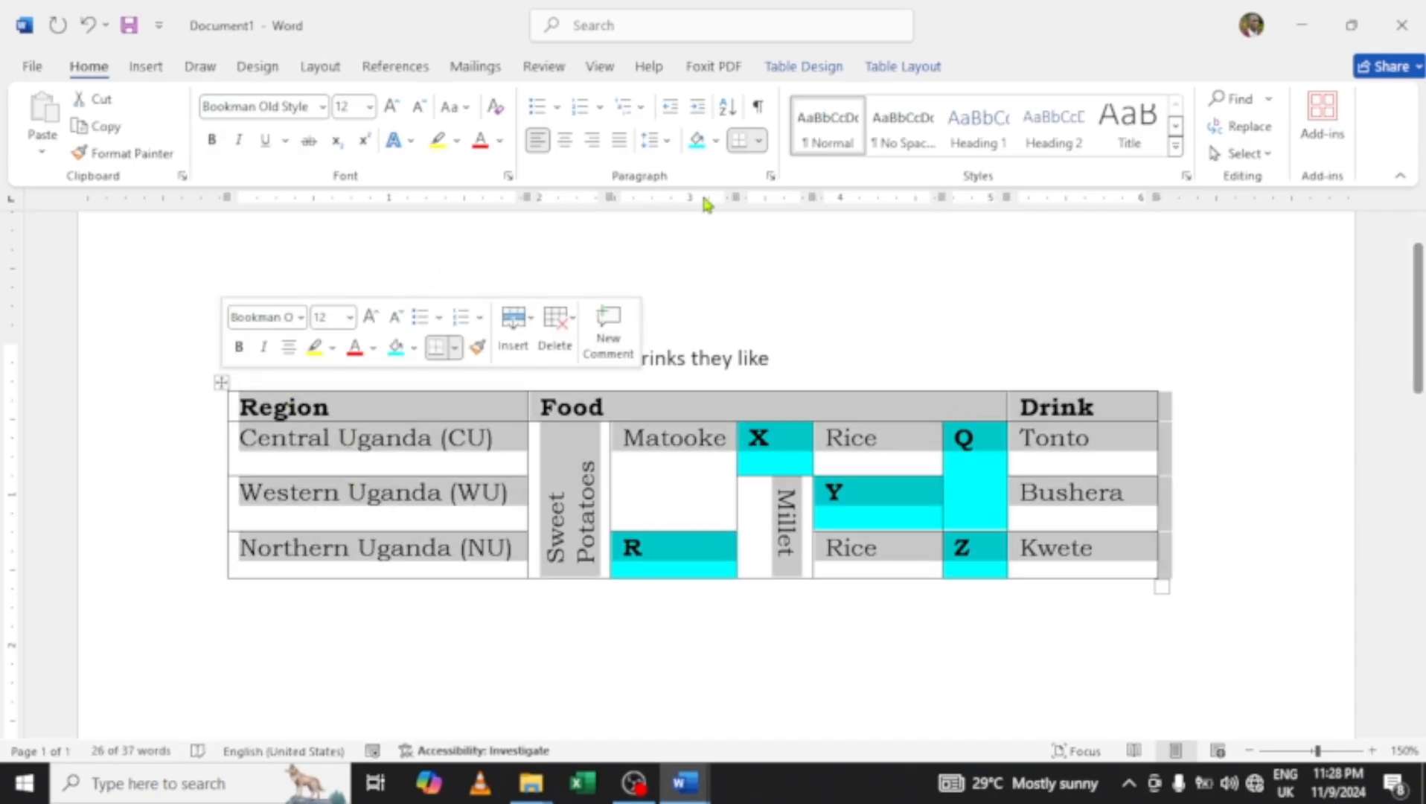
left_click(759, 140)
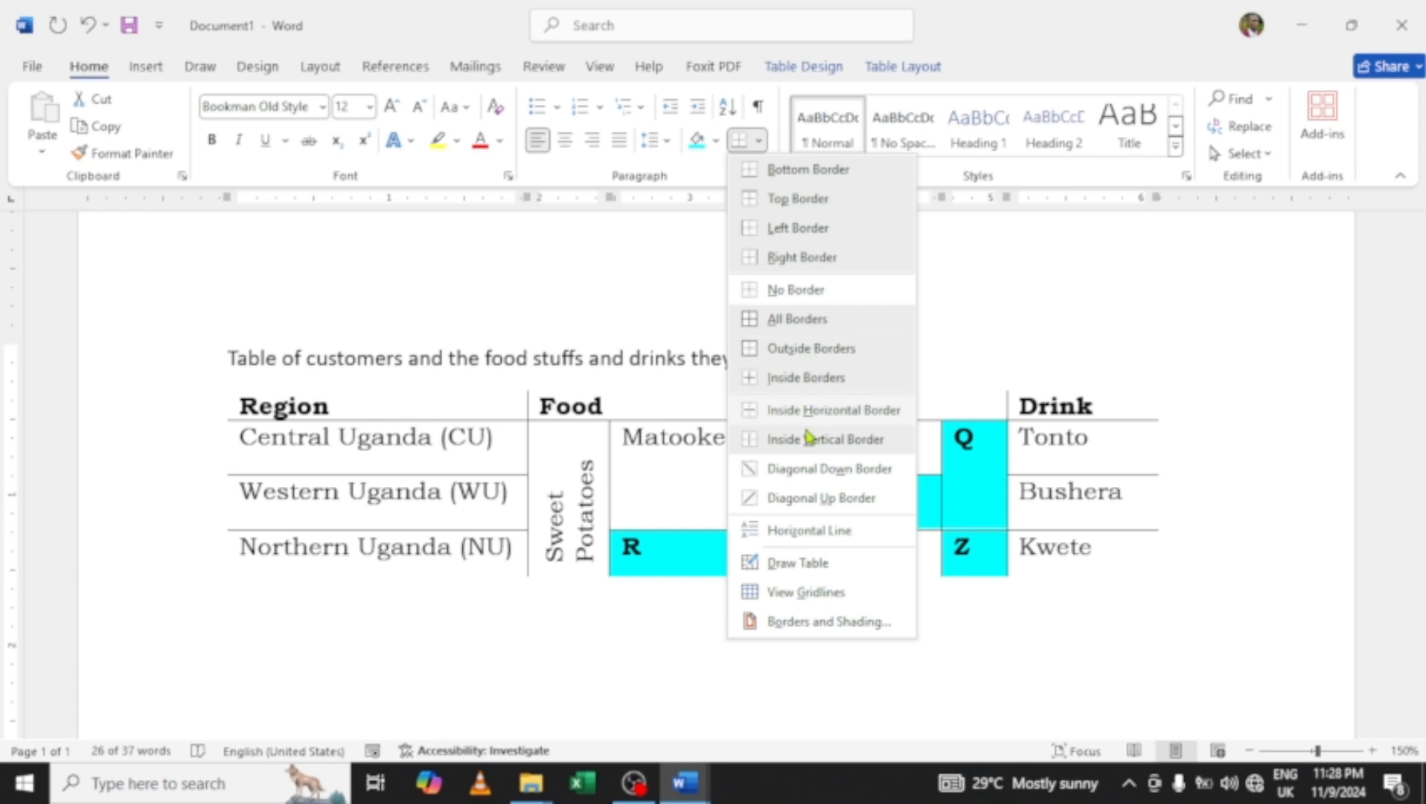
left_click(802, 622)
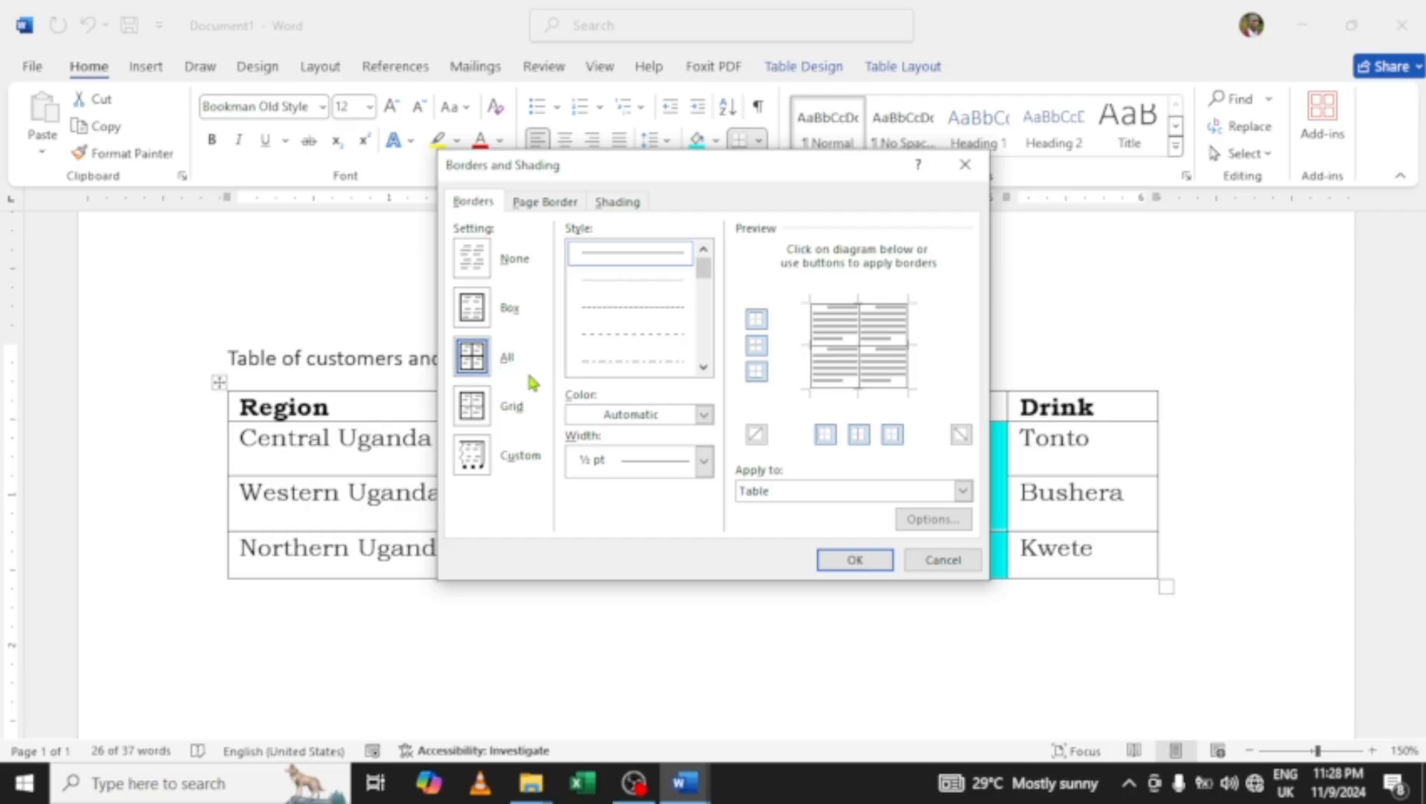
left_click(756, 320)
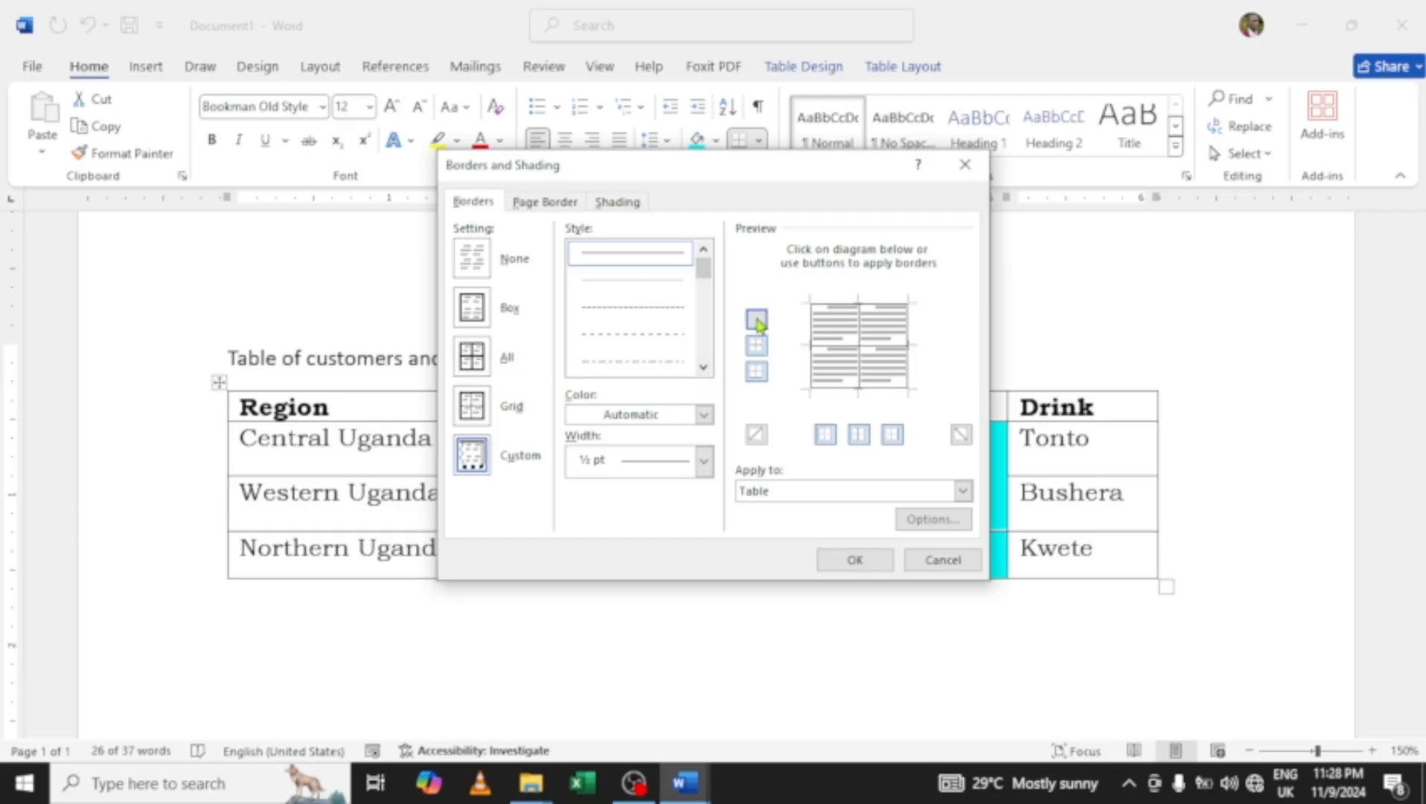
left_click(757, 320)
left_click(757, 320)
left_click(757, 344)
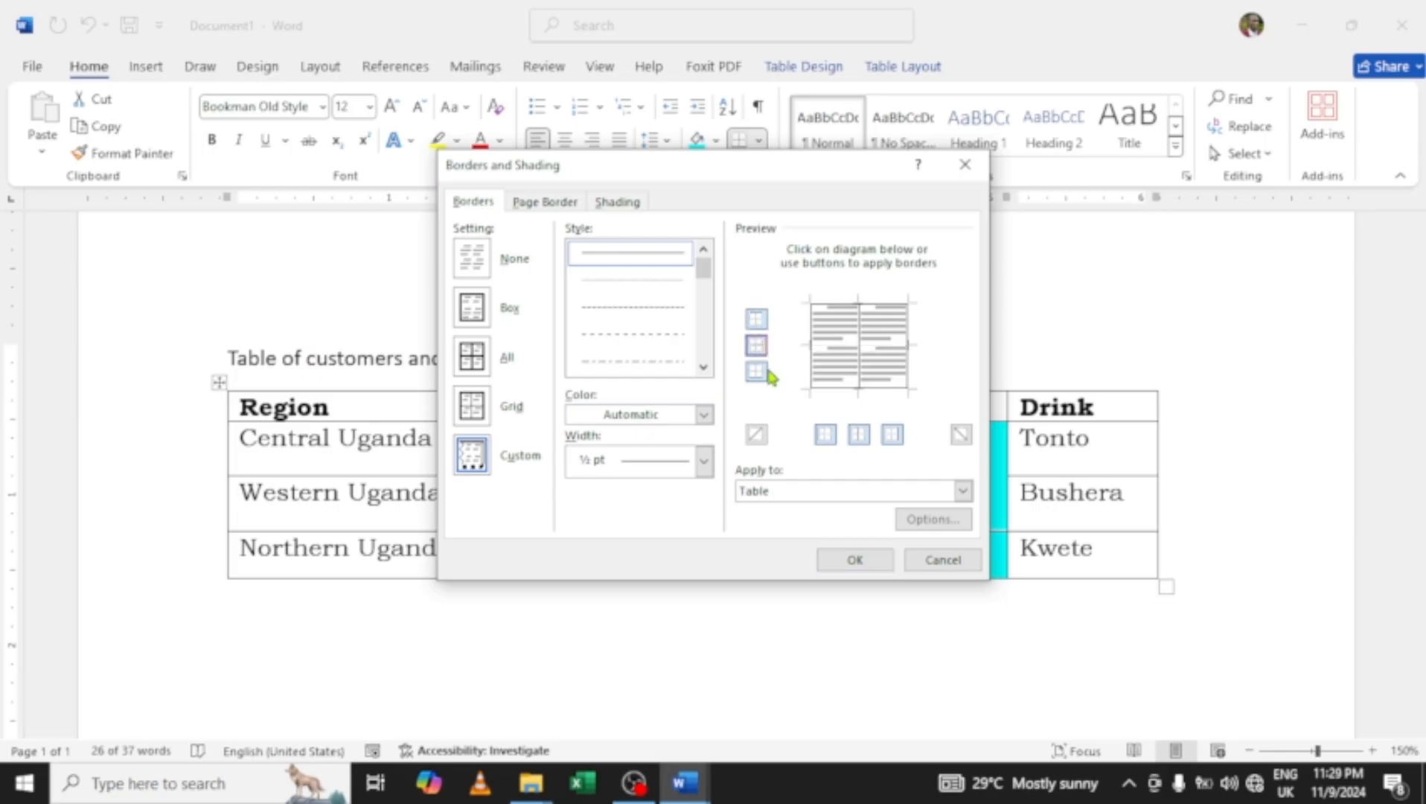
left_click(757, 372)
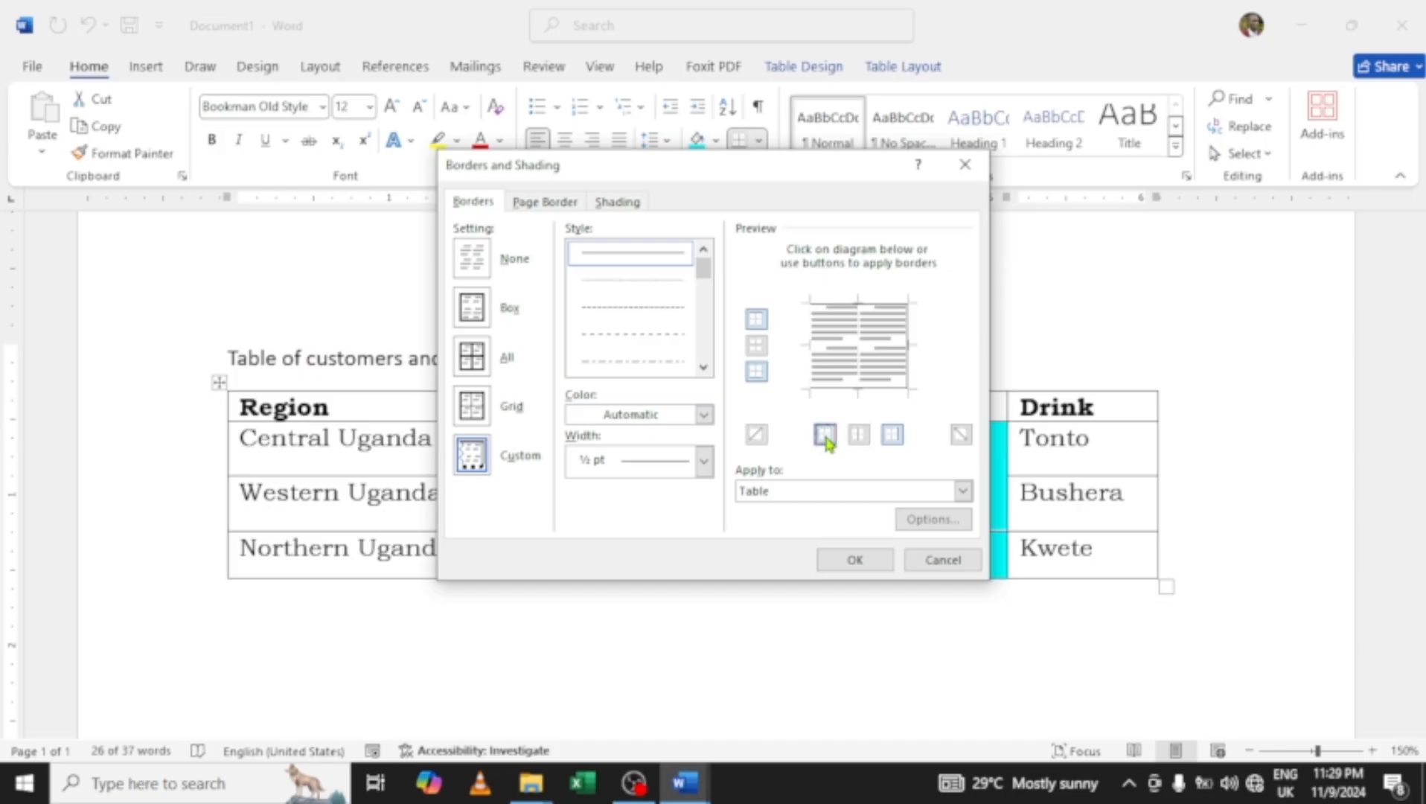
left_click(826, 443)
left_click(893, 439)
left_click(893, 439)
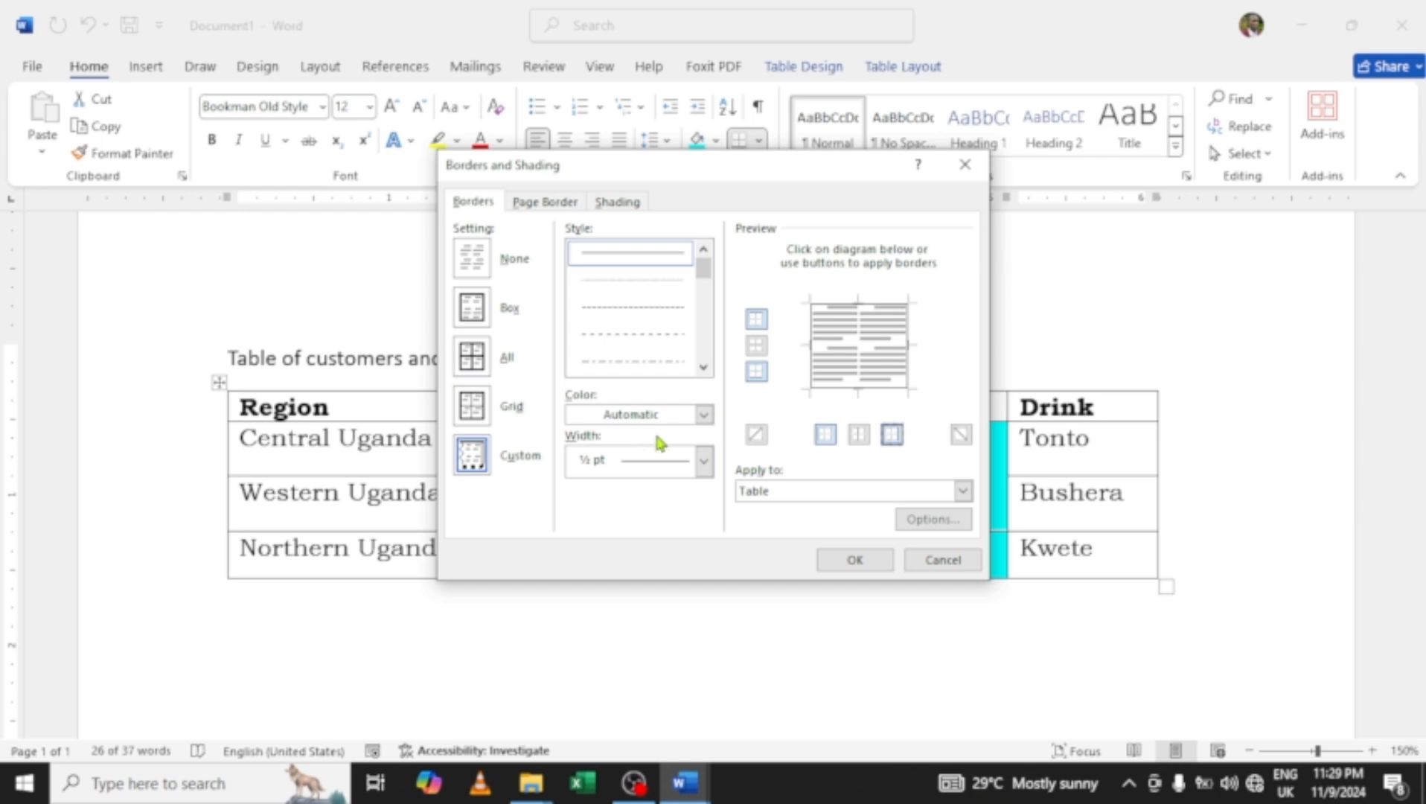
Set the border width to 3 pt and apply it as the outside border of the whole table.
left_click(703, 461)
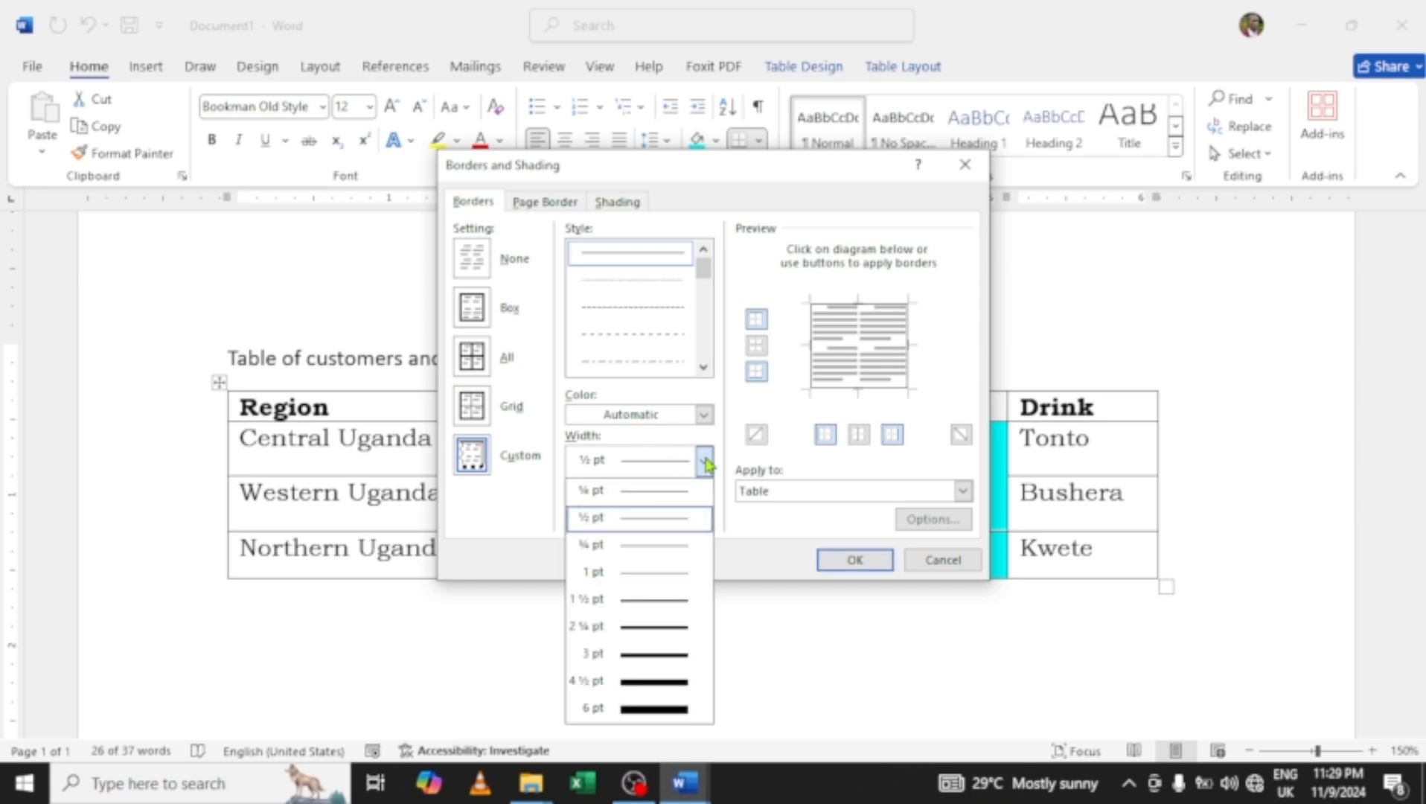
left_click(659, 657)
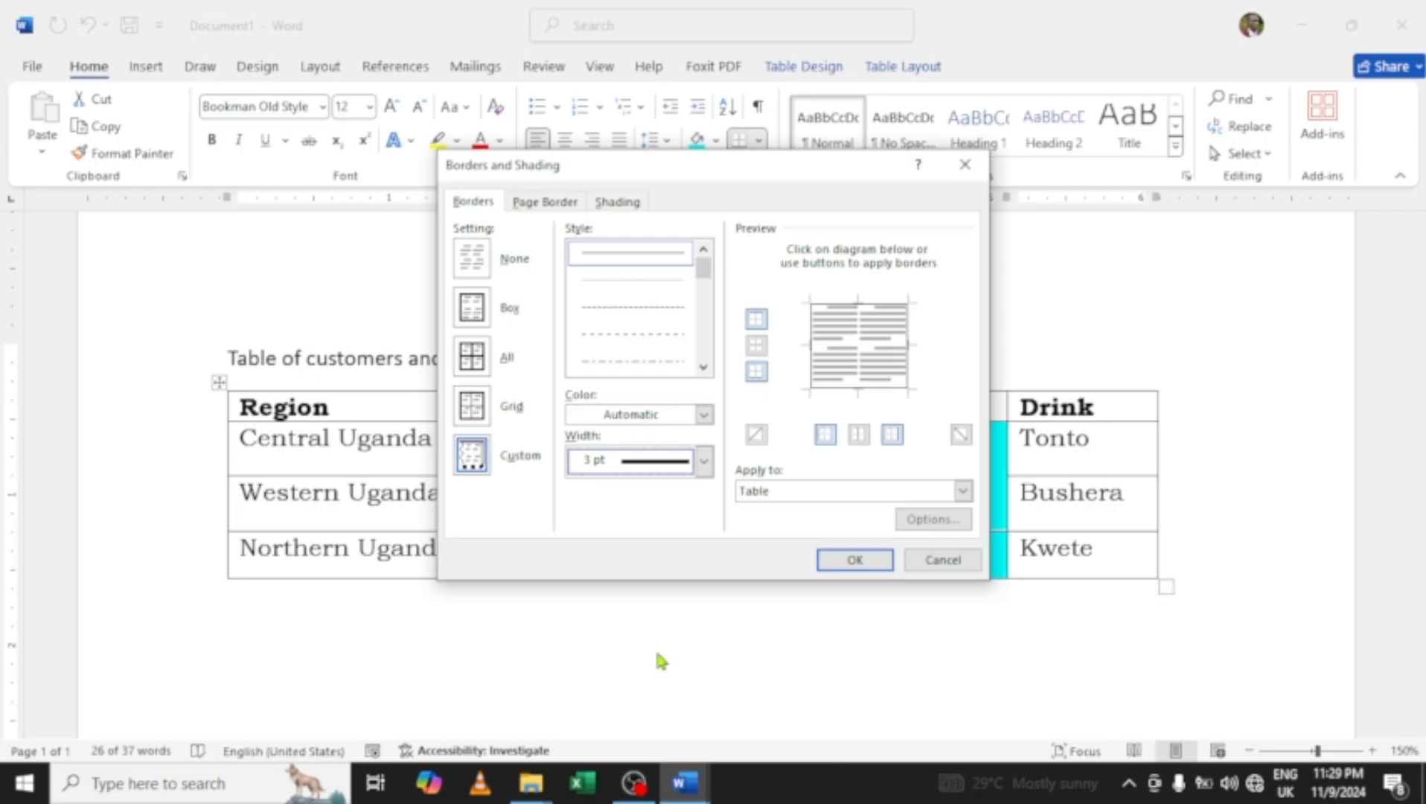
left_click(854, 560)
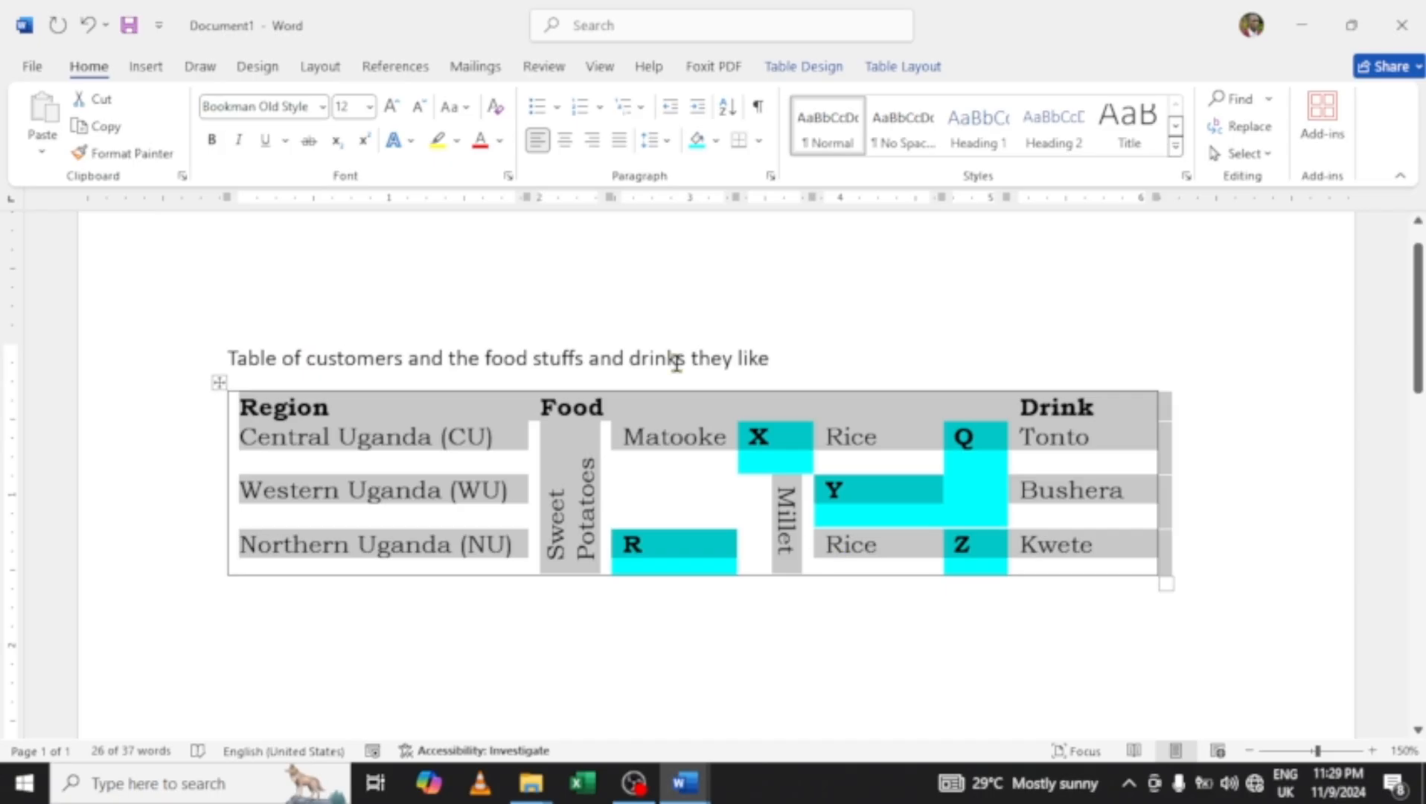
left_click(760, 144)
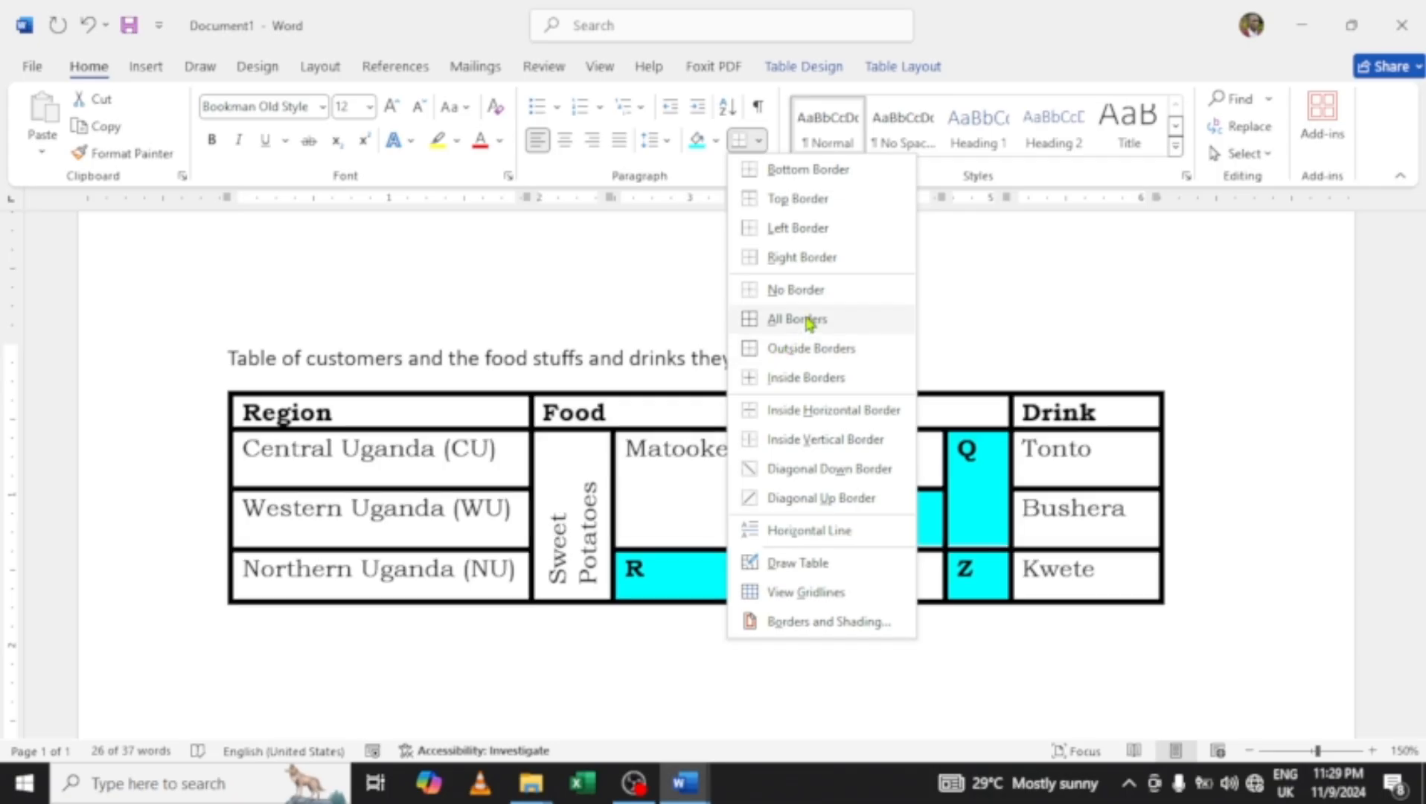
left_click(798, 350)
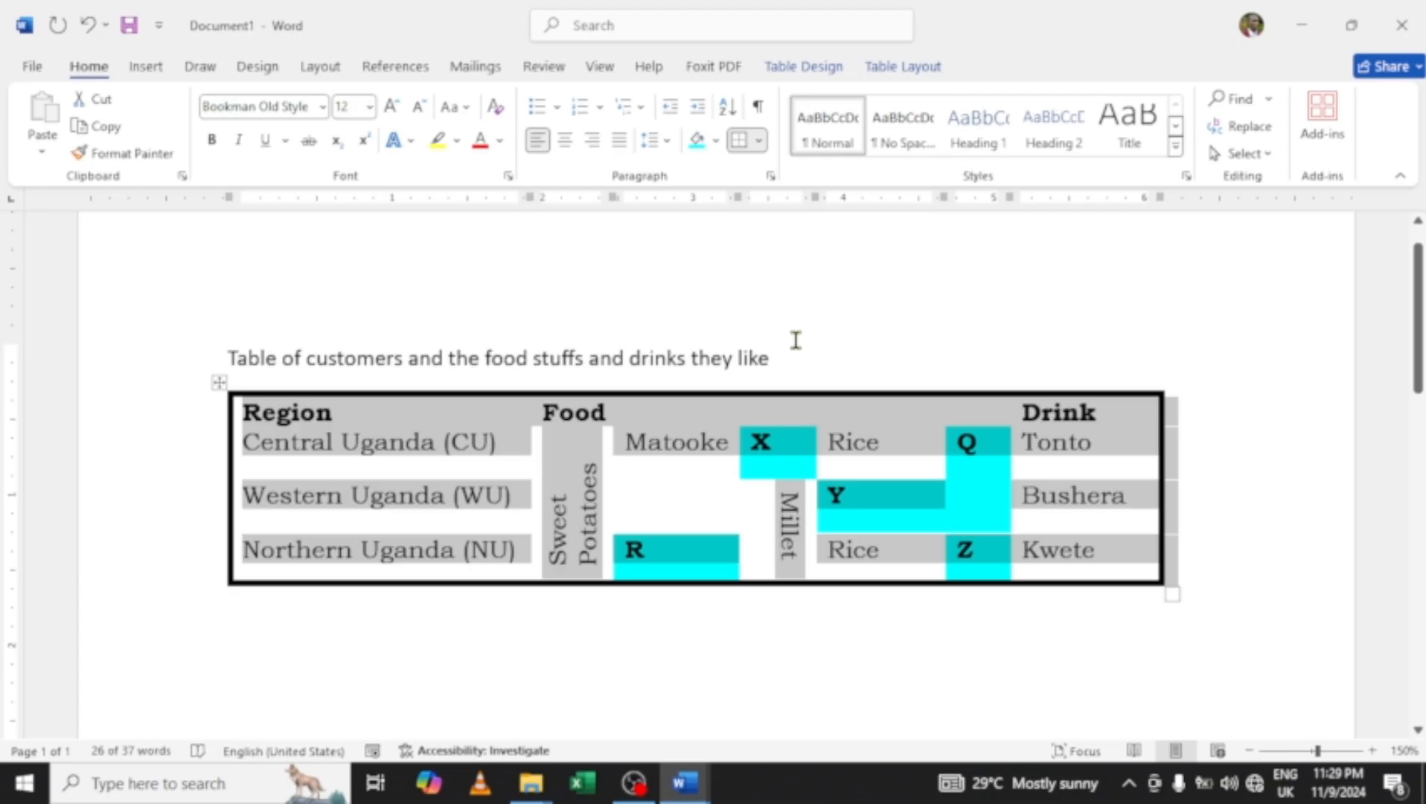
left_click(799, 341)
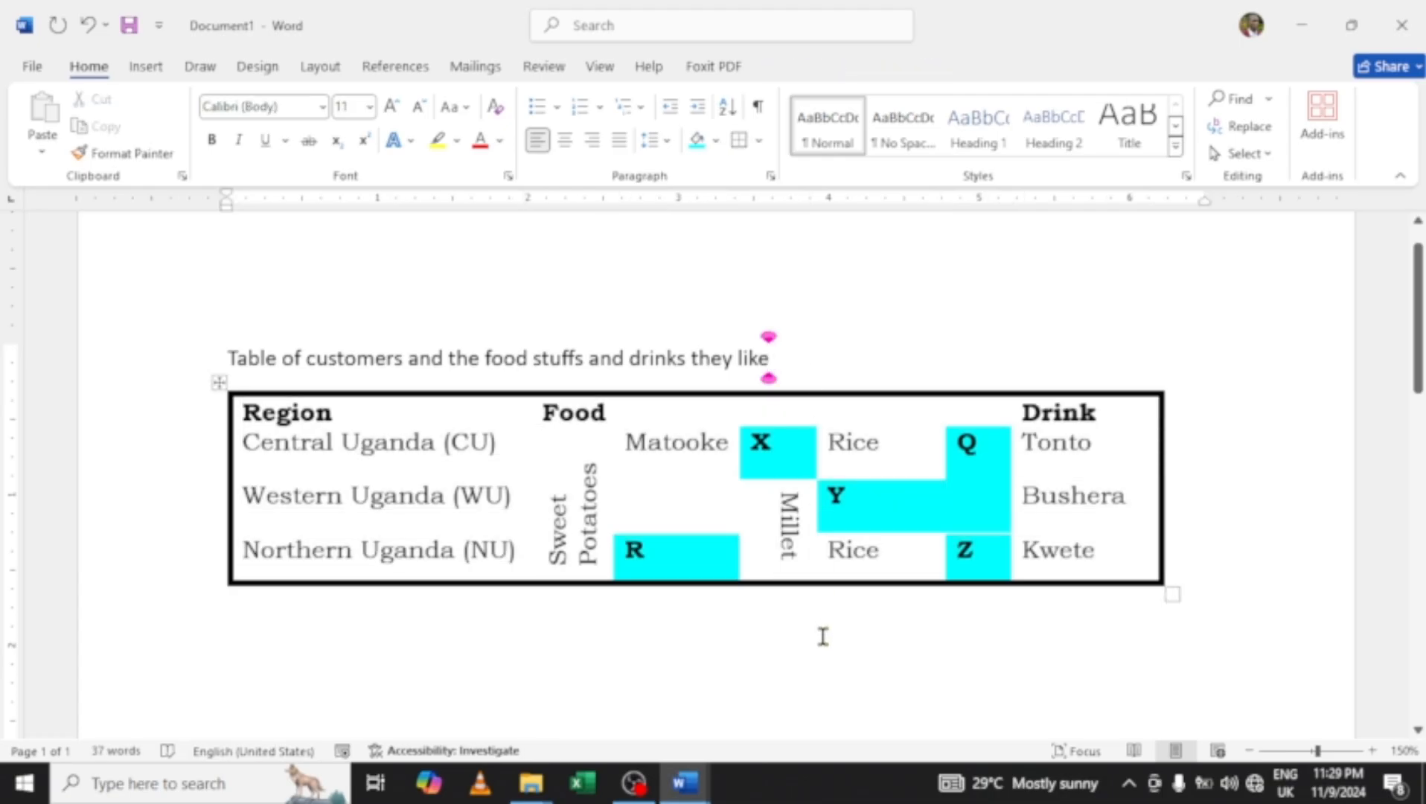
left_click(820, 665)
left_click(638, 378)
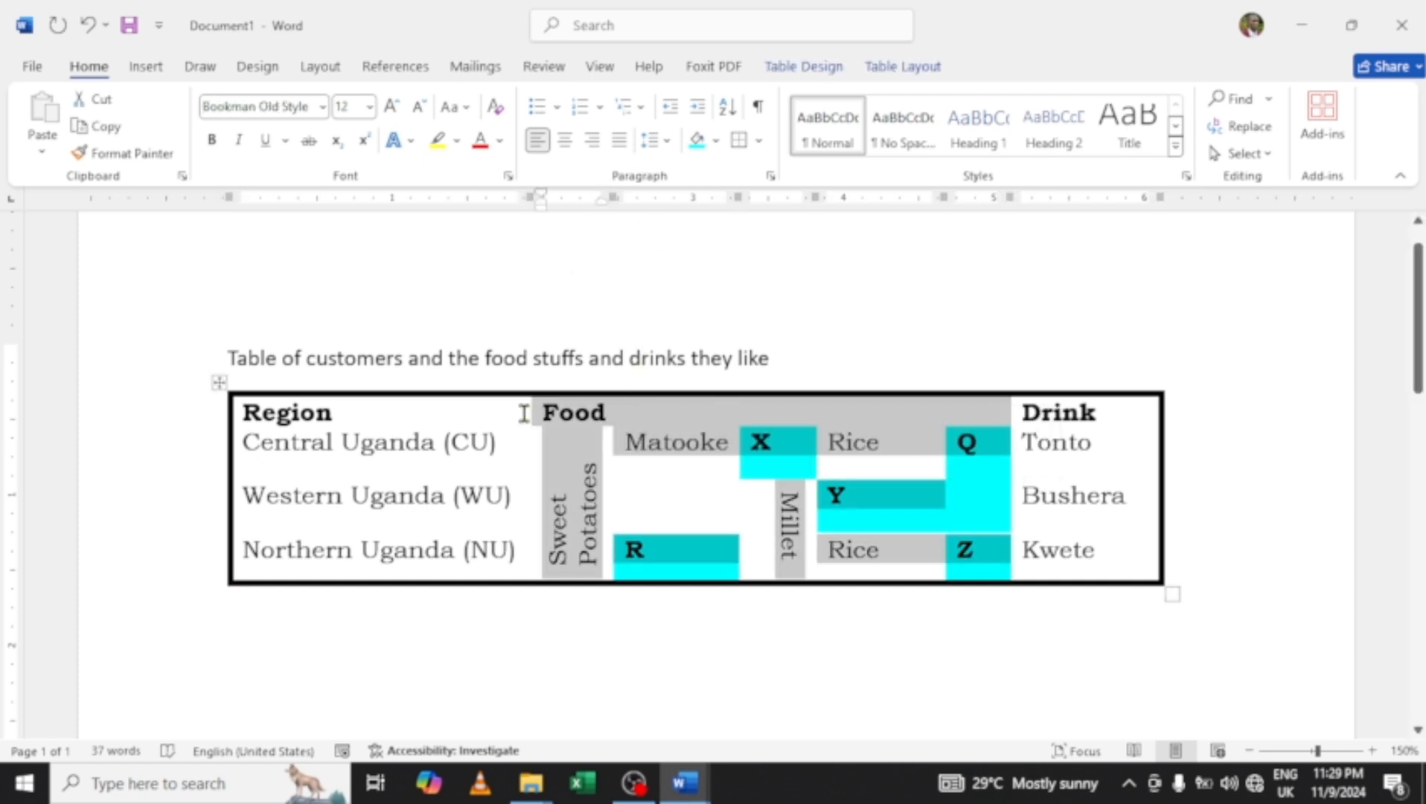
Set the table's border pen to a ¼ pt line weight with the Automatic colour.
left_click(498, 412)
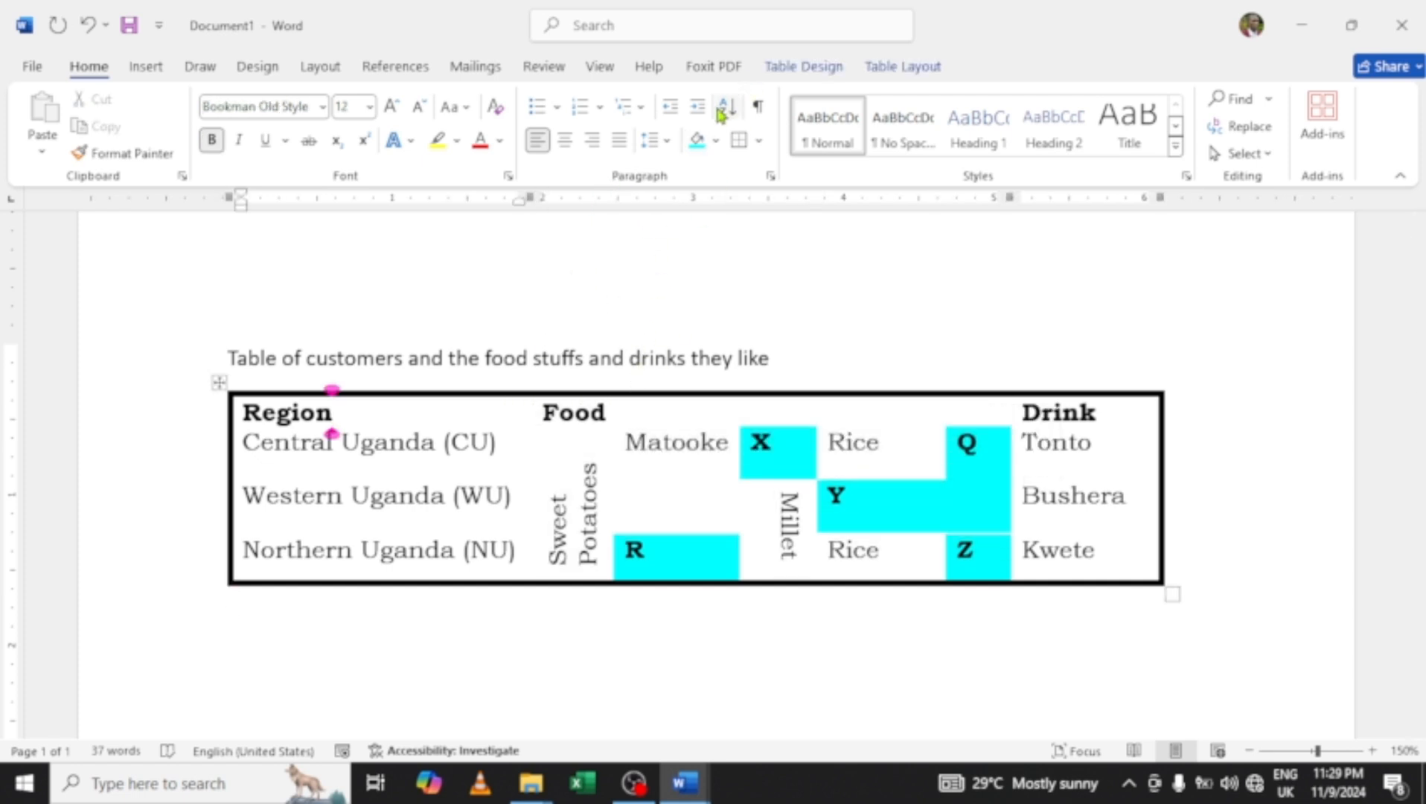
left_click(892, 68)
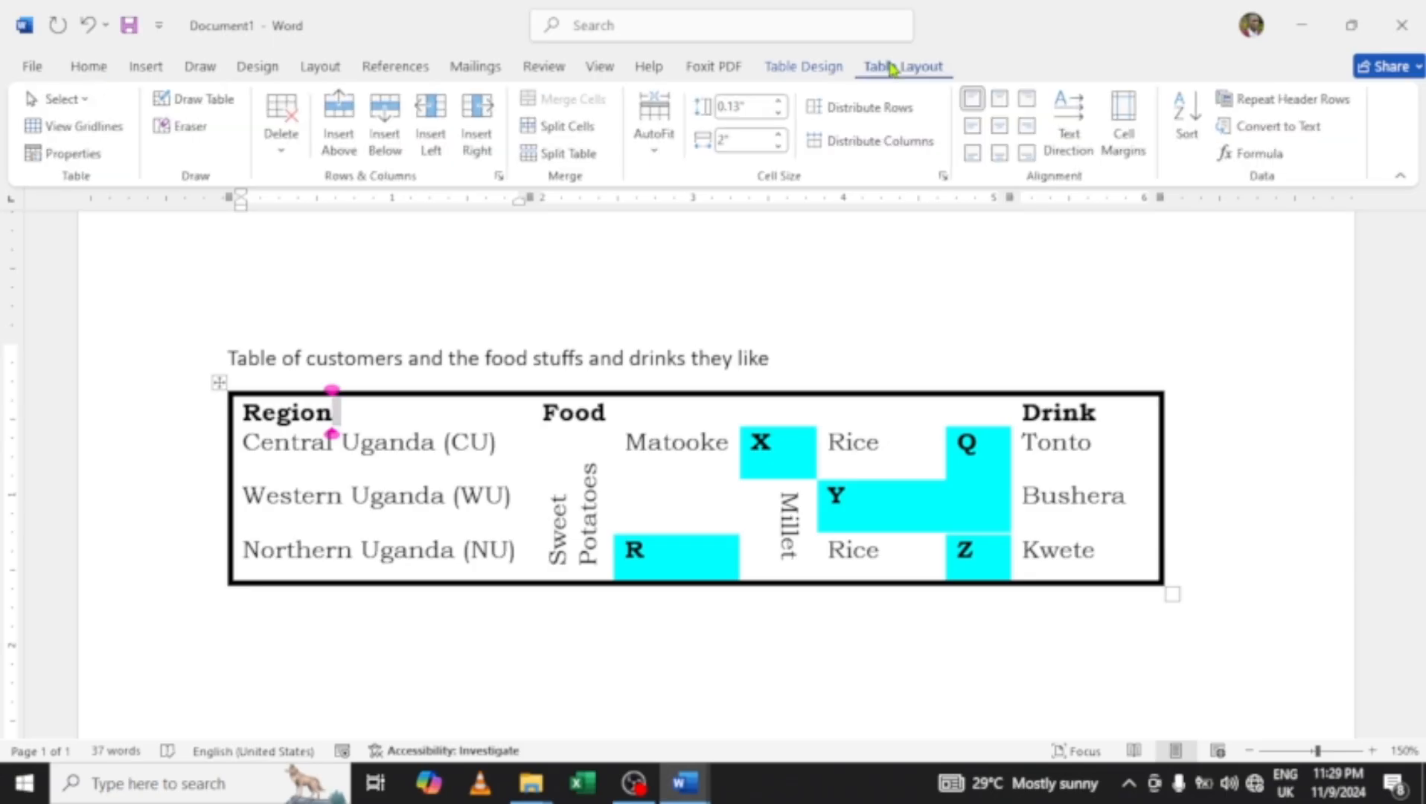
left_click(810, 71)
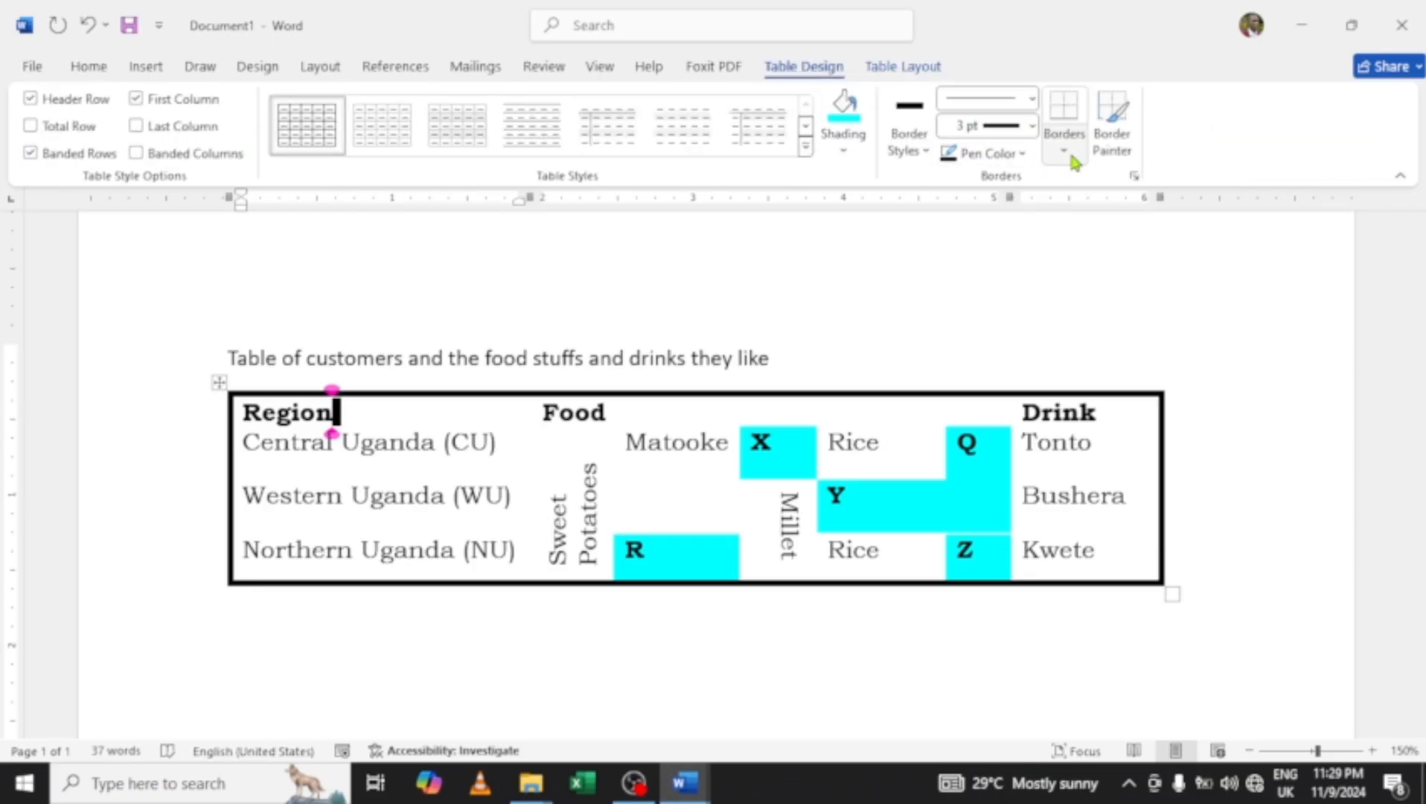
left_click(923, 152)
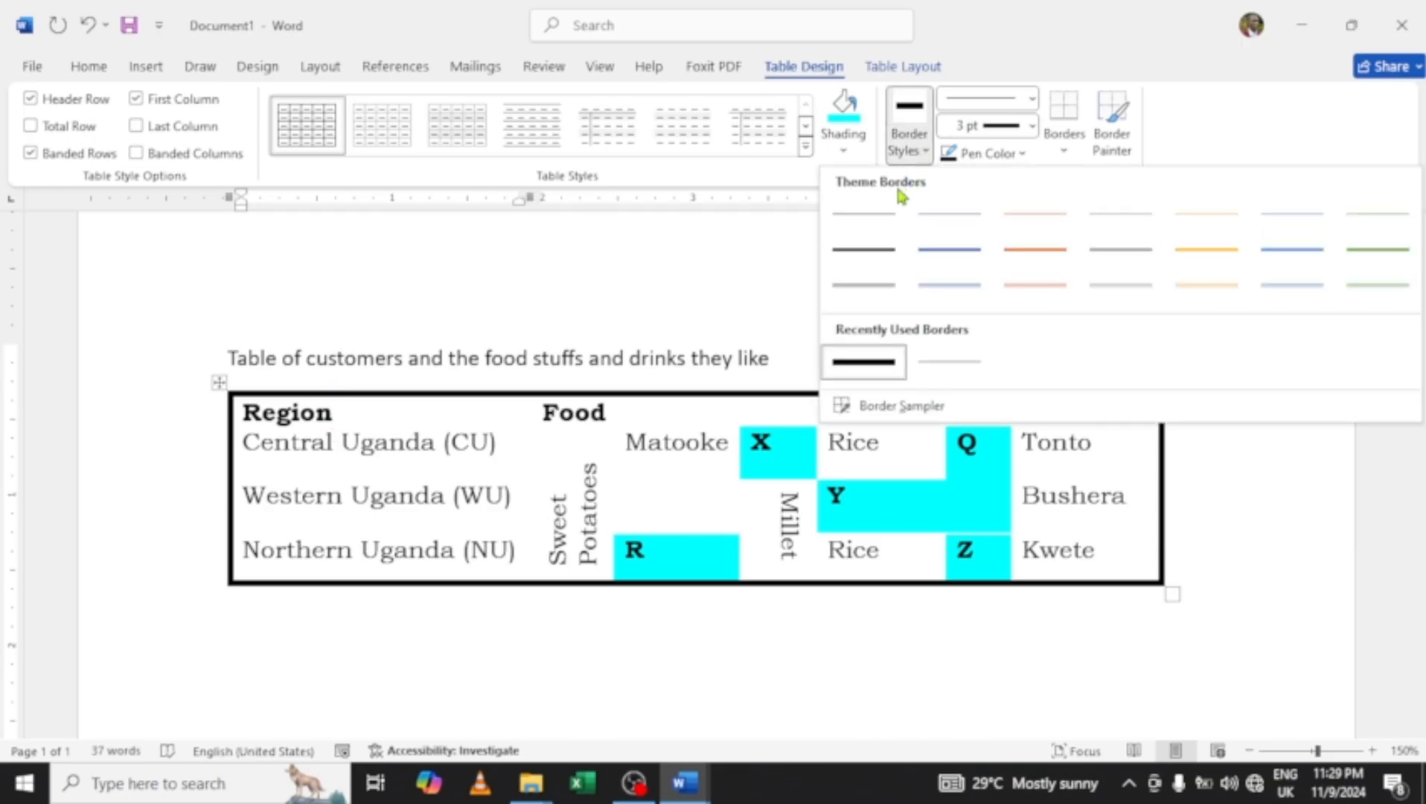
left_click(741, 255)
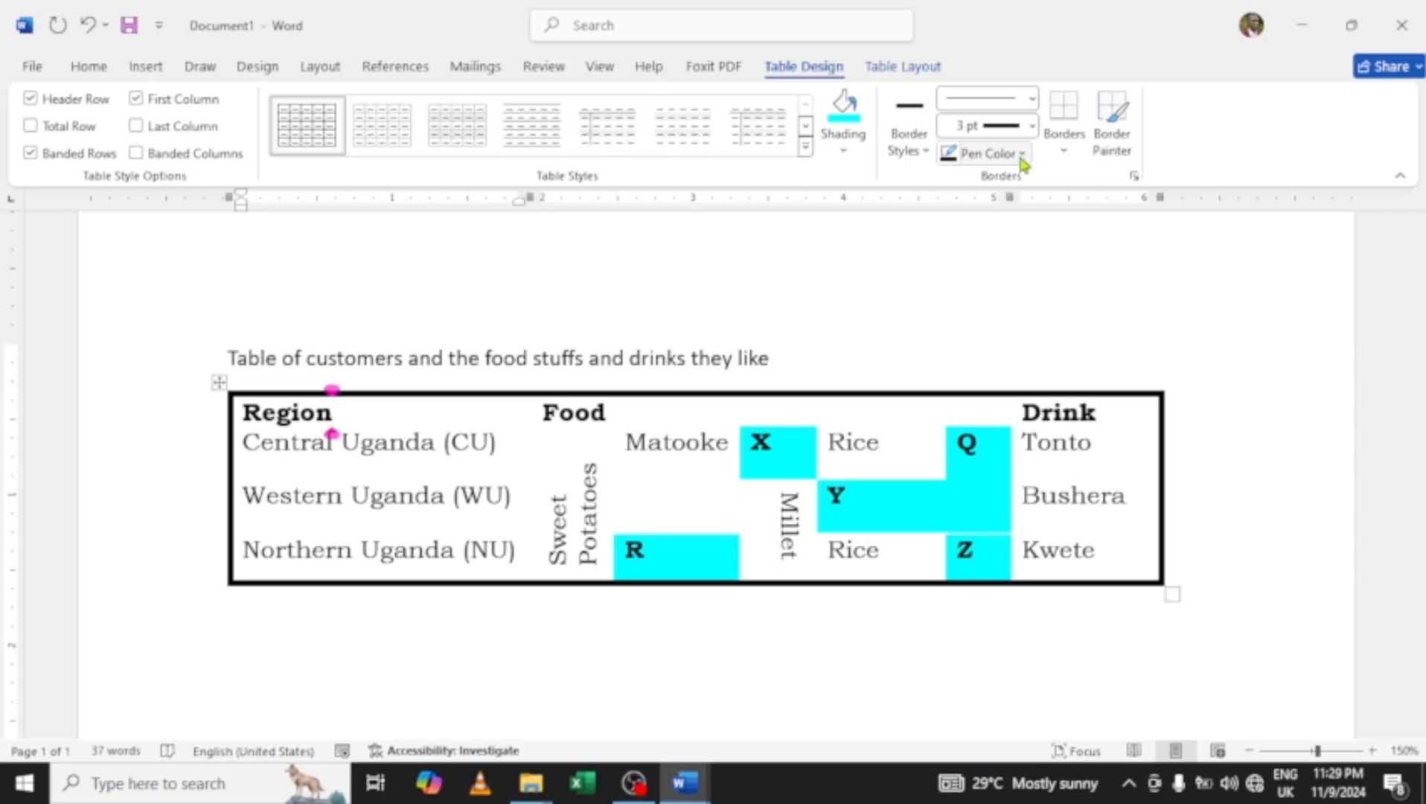
left_click(1029, 126)
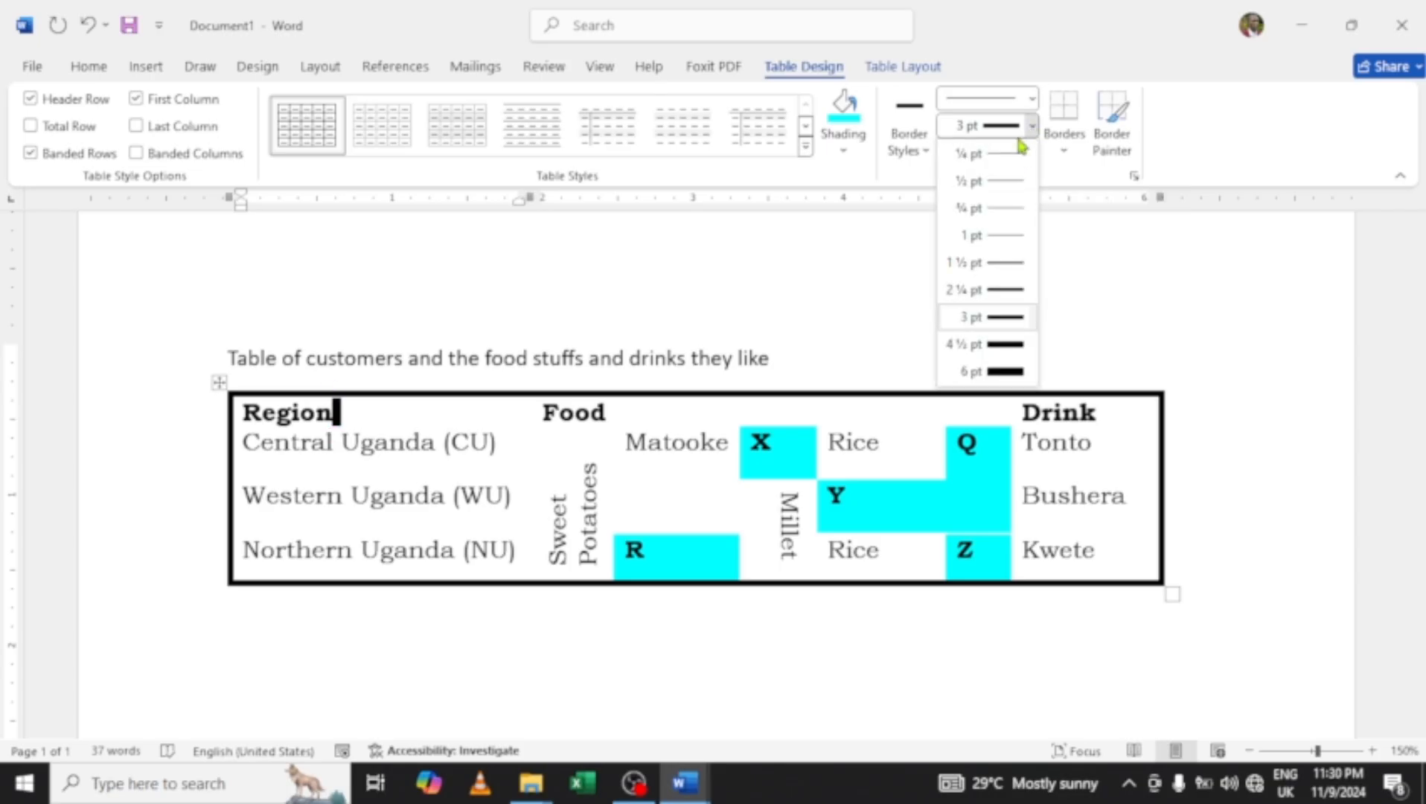
left_click(1014, 153)
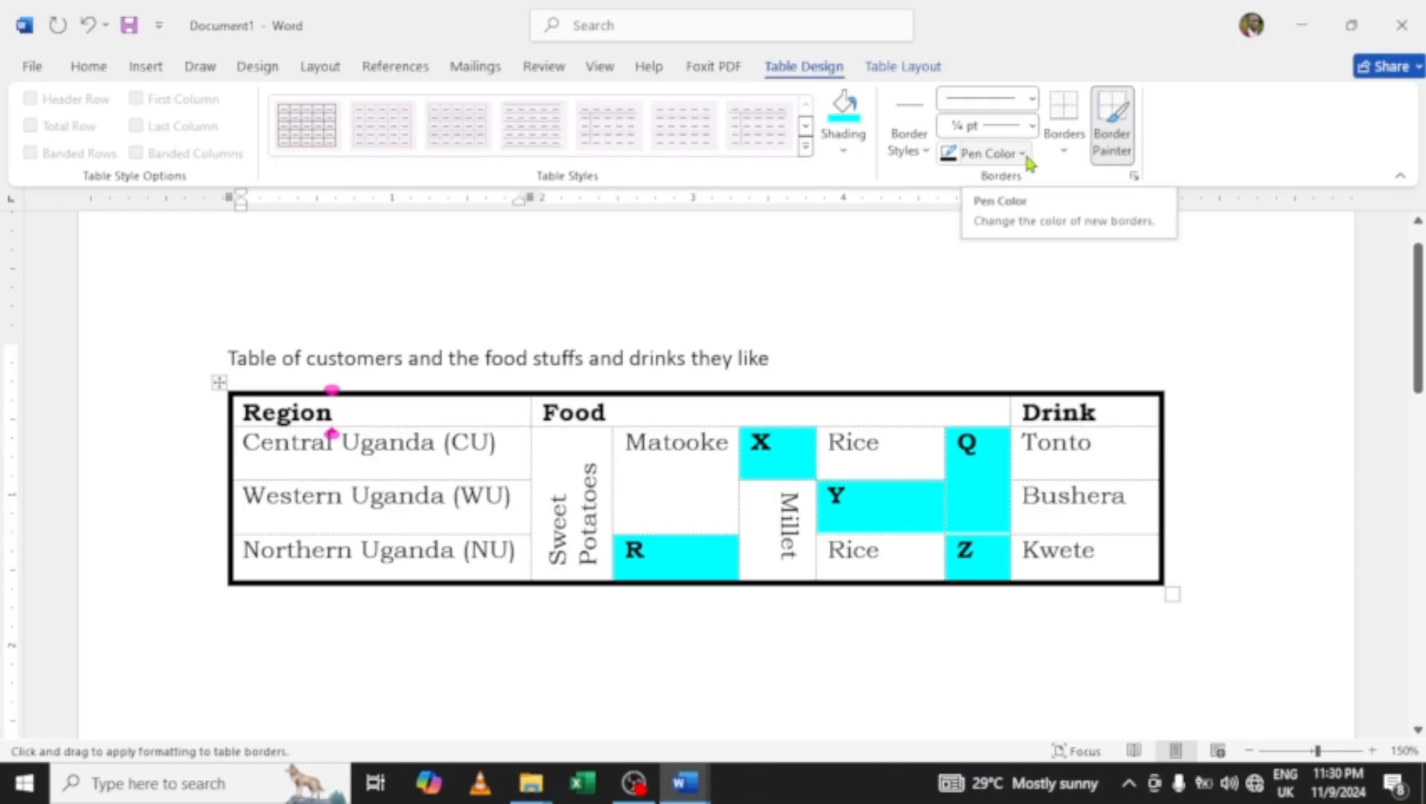
left_click(998, 155)
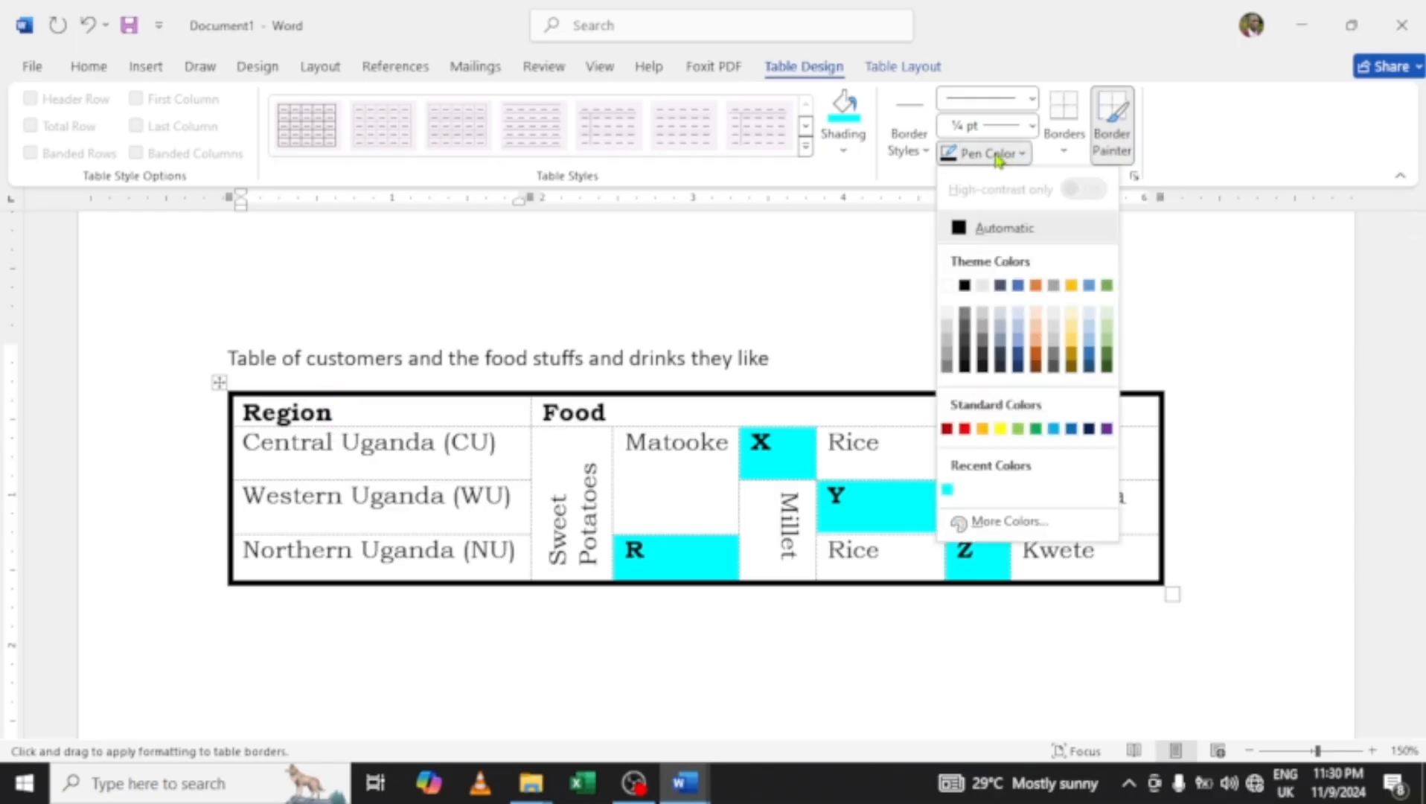
left_click(968, 226)
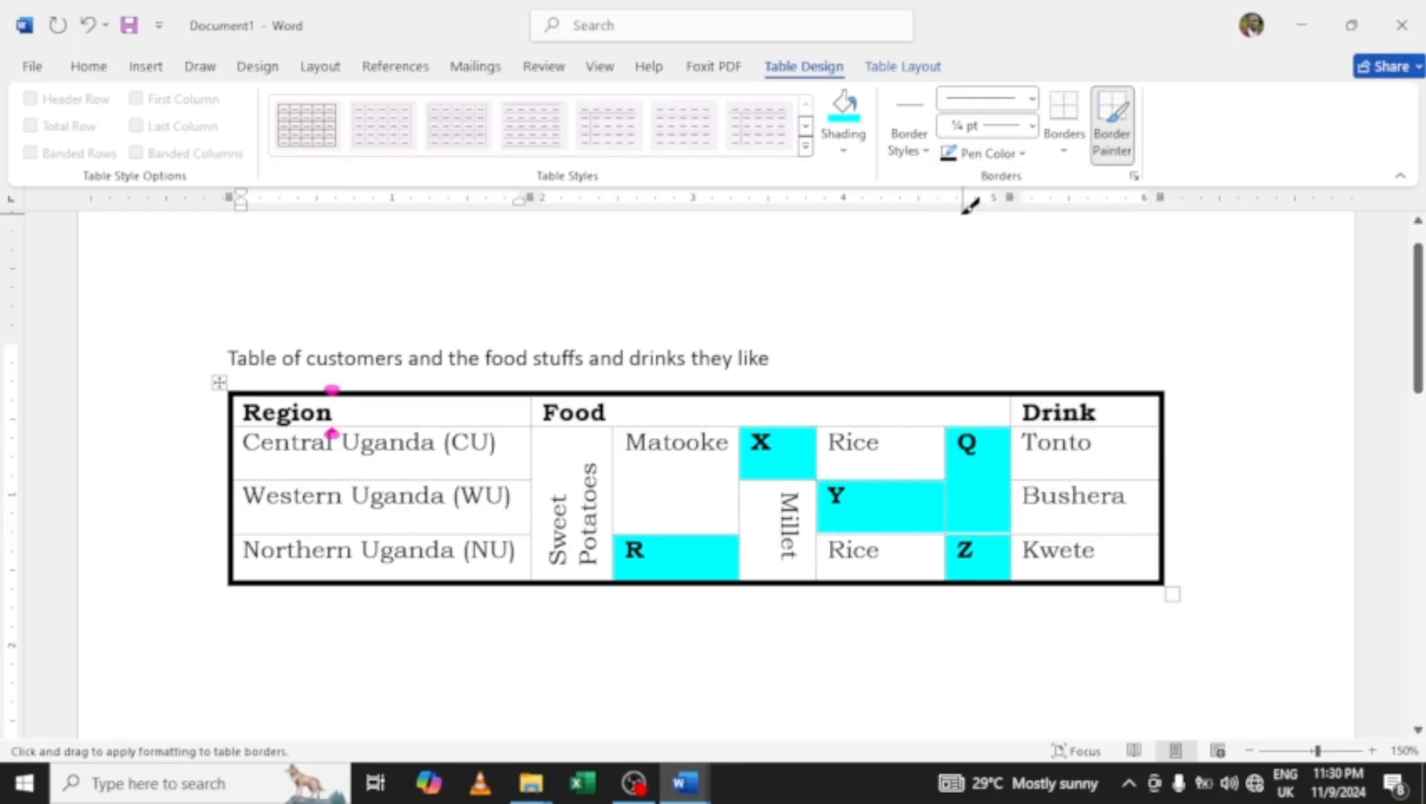
With Draw Table, redraw the inner lines between the Region and Food columns, beneath the header row, and between Sweet Potatoes and Matooke.
left_click(893, 69)
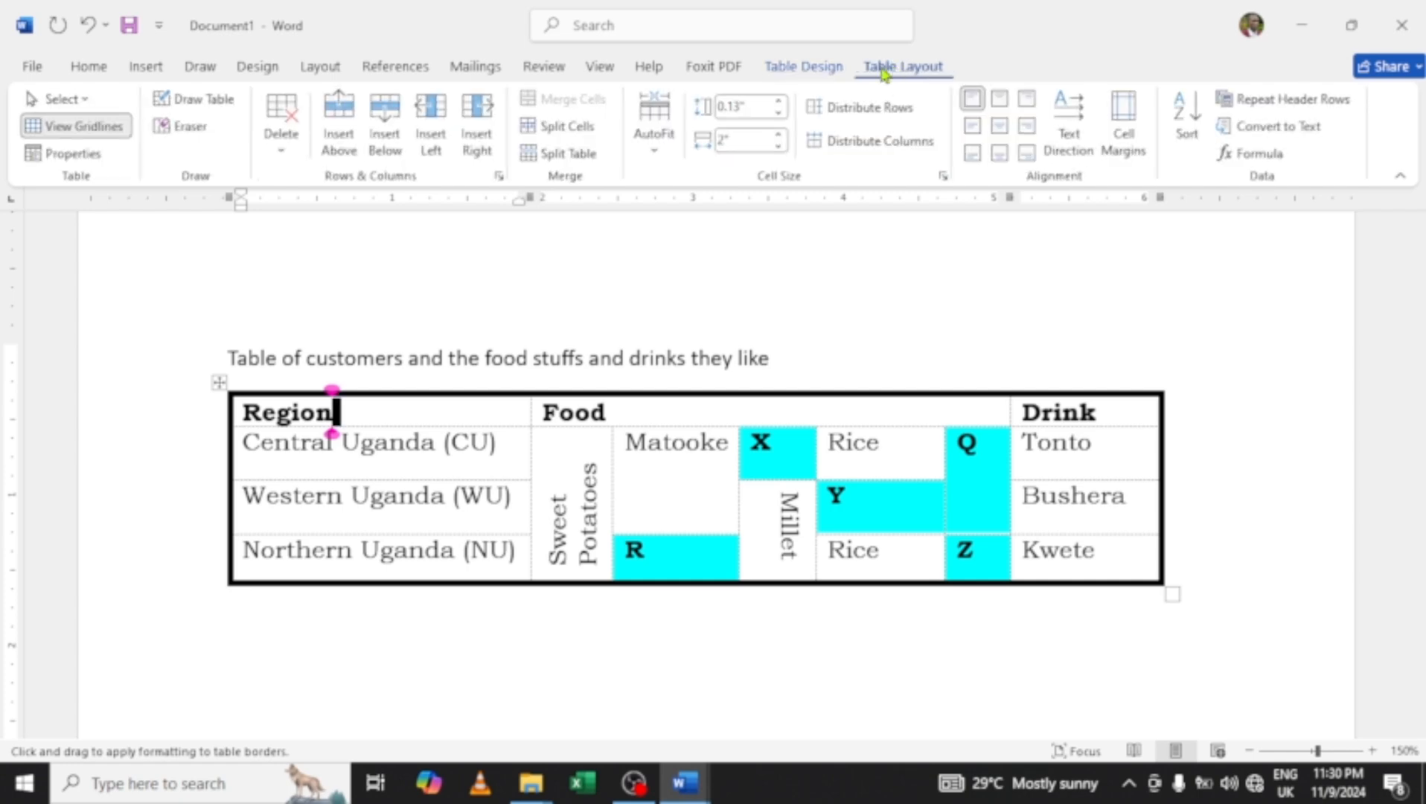
left_click(210, 109)
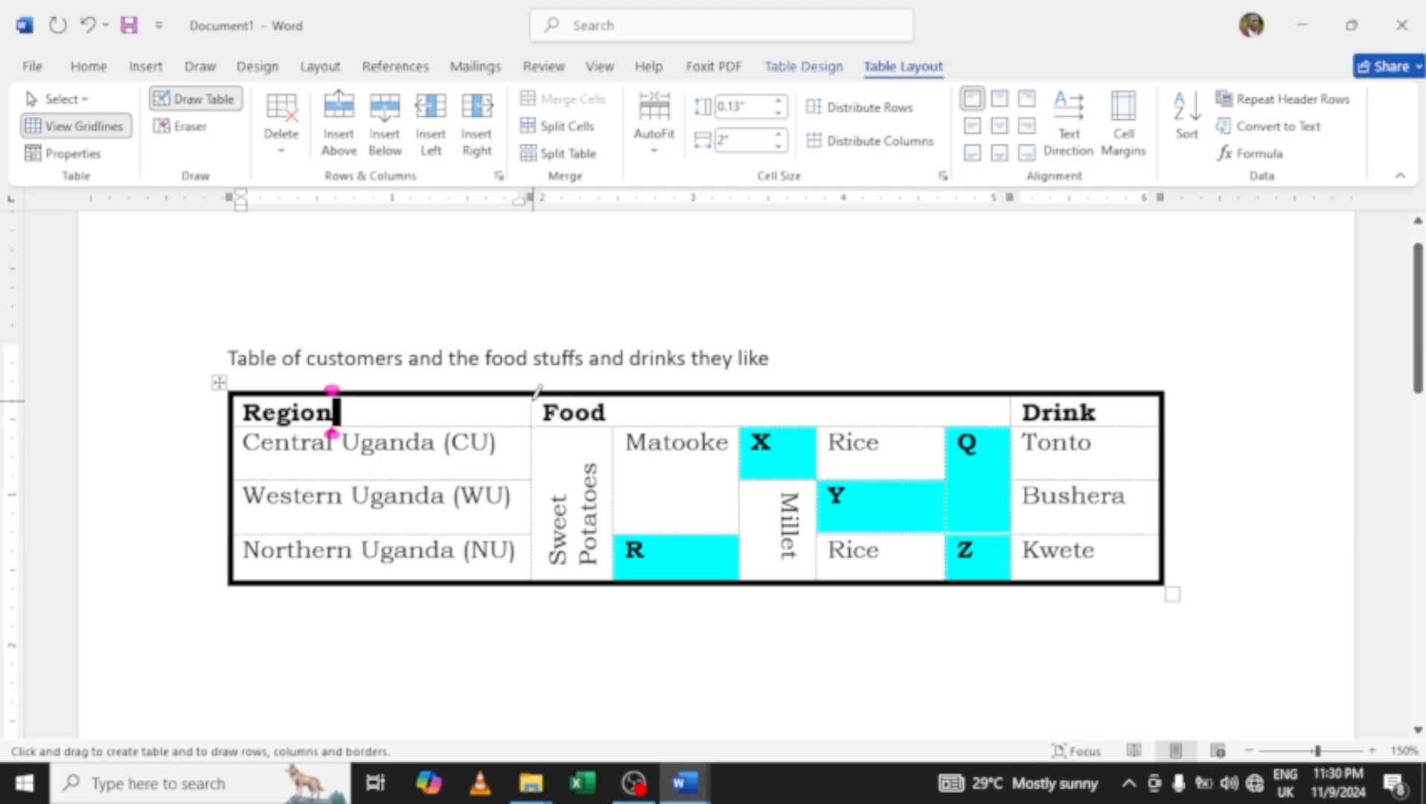
mouse_move(534, 393)
left_mouse_down()
mouse_move(533, 575)
mouse_move(555, 574)
left_mouse_up()
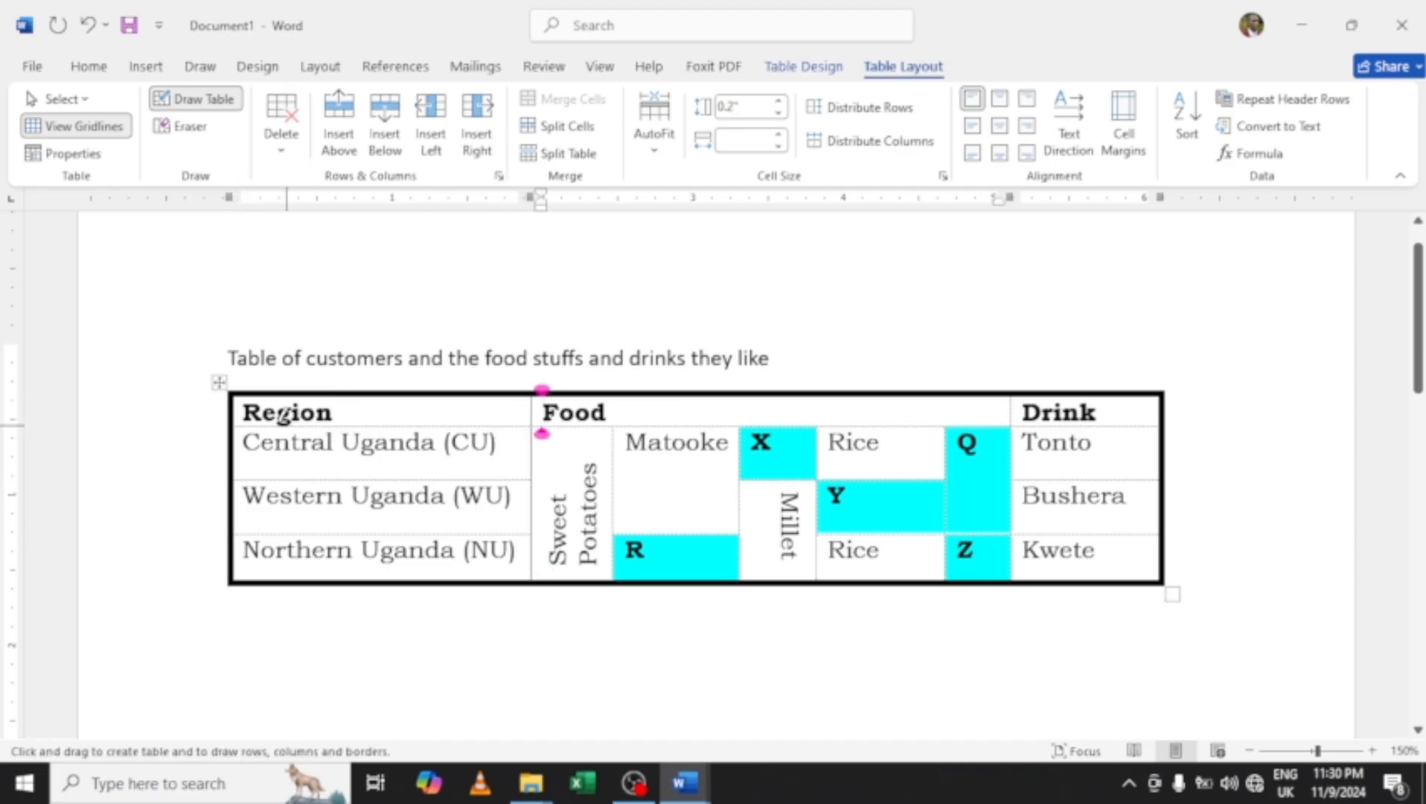
mouse_move(236, 418)
left_mouse_down()
mouse_move(729, 411)
mouse_move(954, 376)
mouse_move(993, 413)
left_mouse_up()
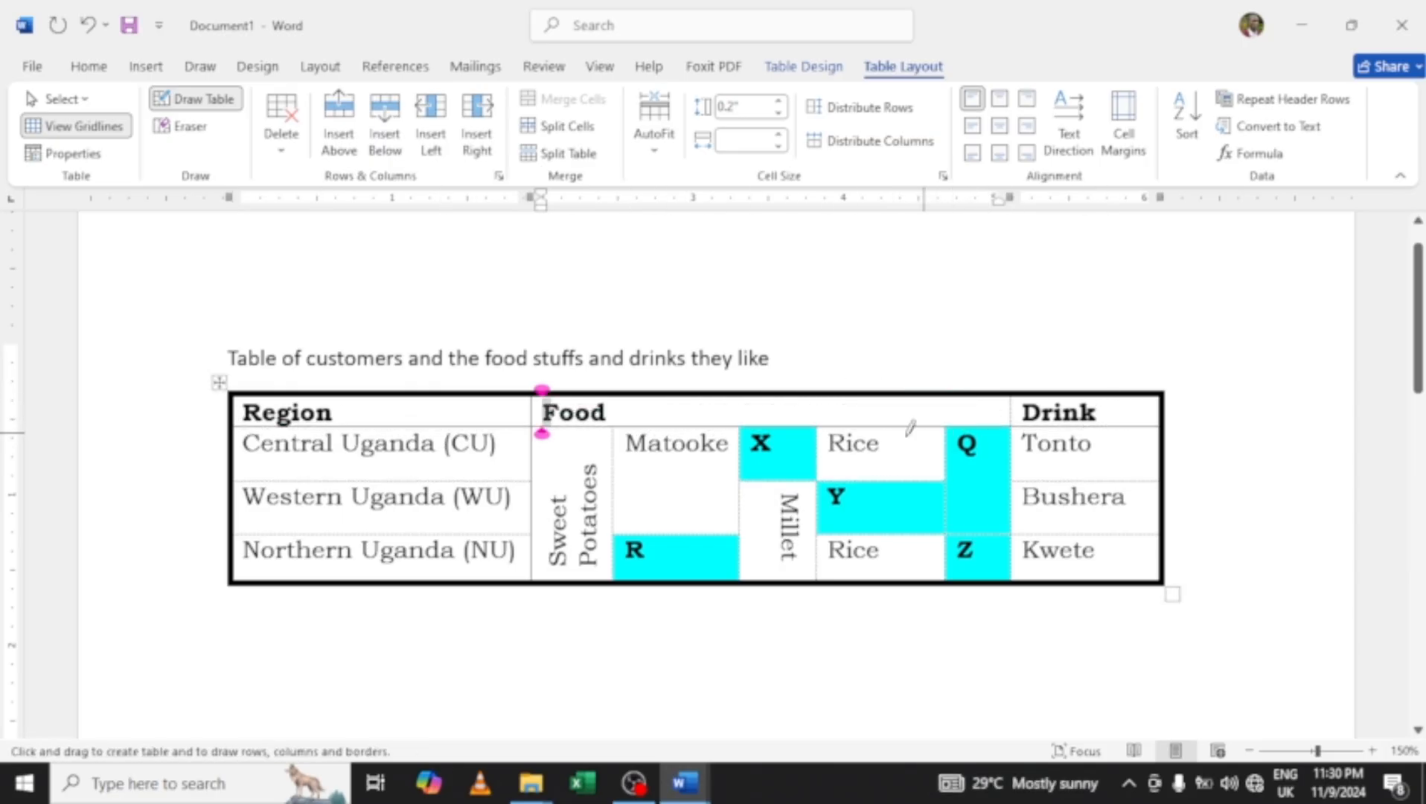
left_click_drag(615, 427, 738, 535)
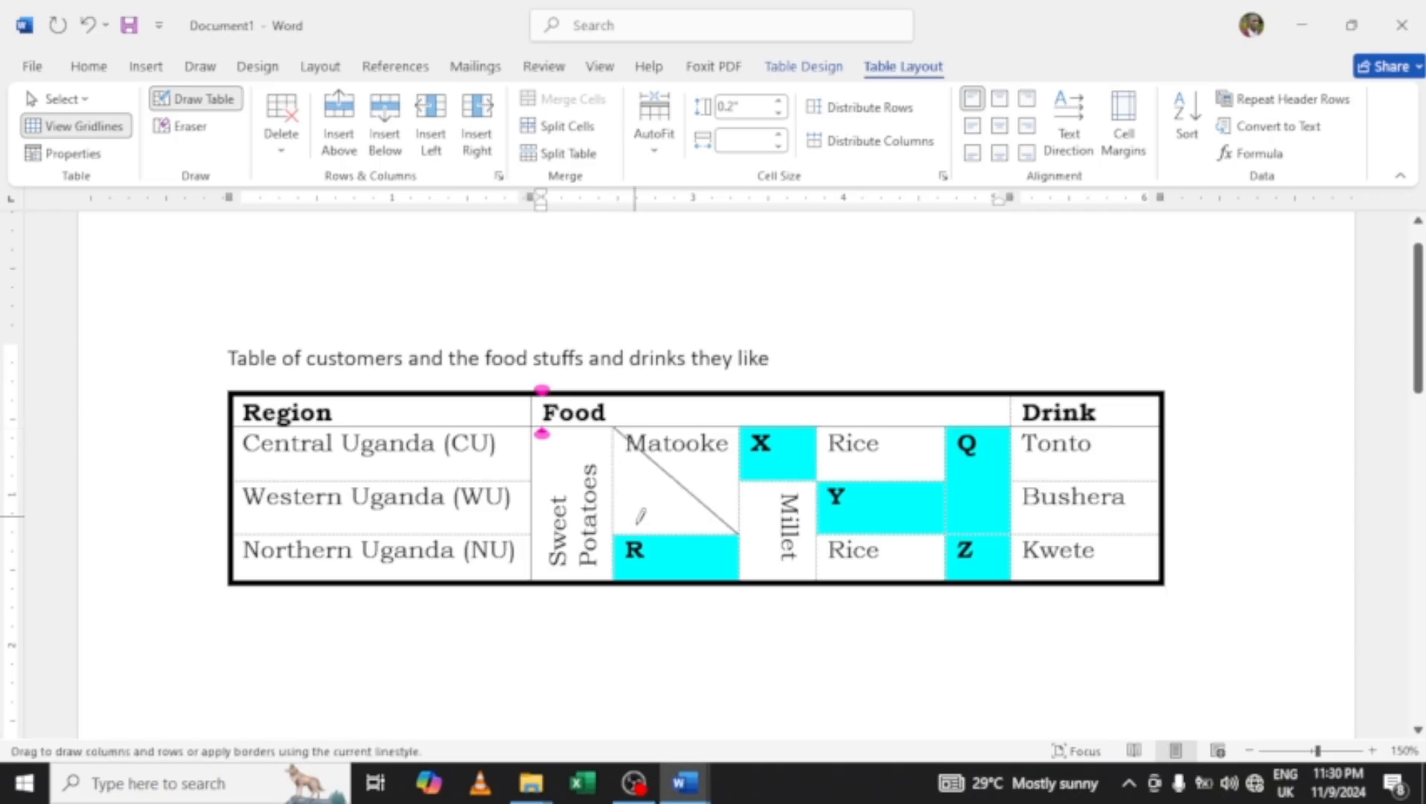
left_click_drag(636, 523, 616, 547)
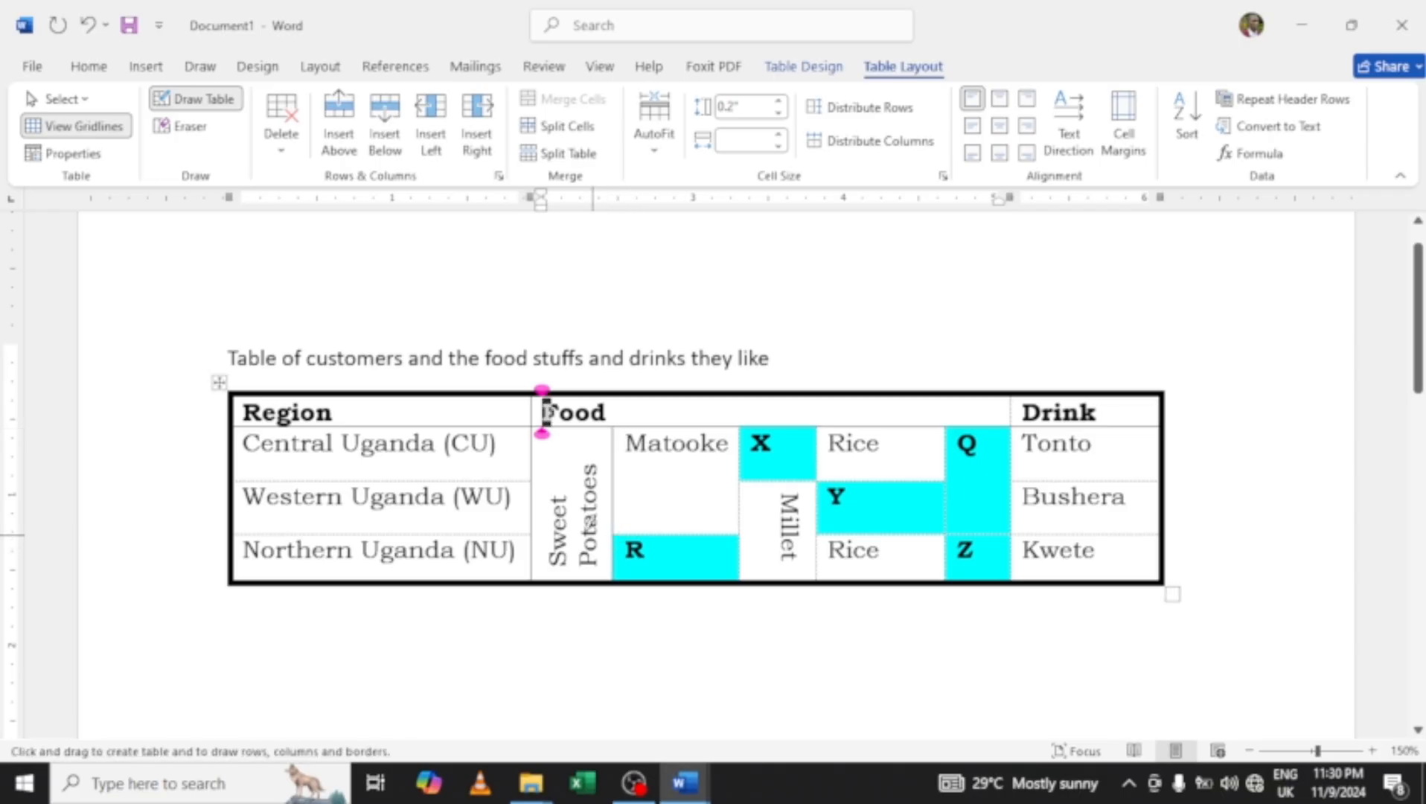
Redraw the horizontal lines beneath the Central Uganda and Western Uganda cells and between Matooke and R, undoing the stray row split.
left_click_drag(529, 468, 230, 477)
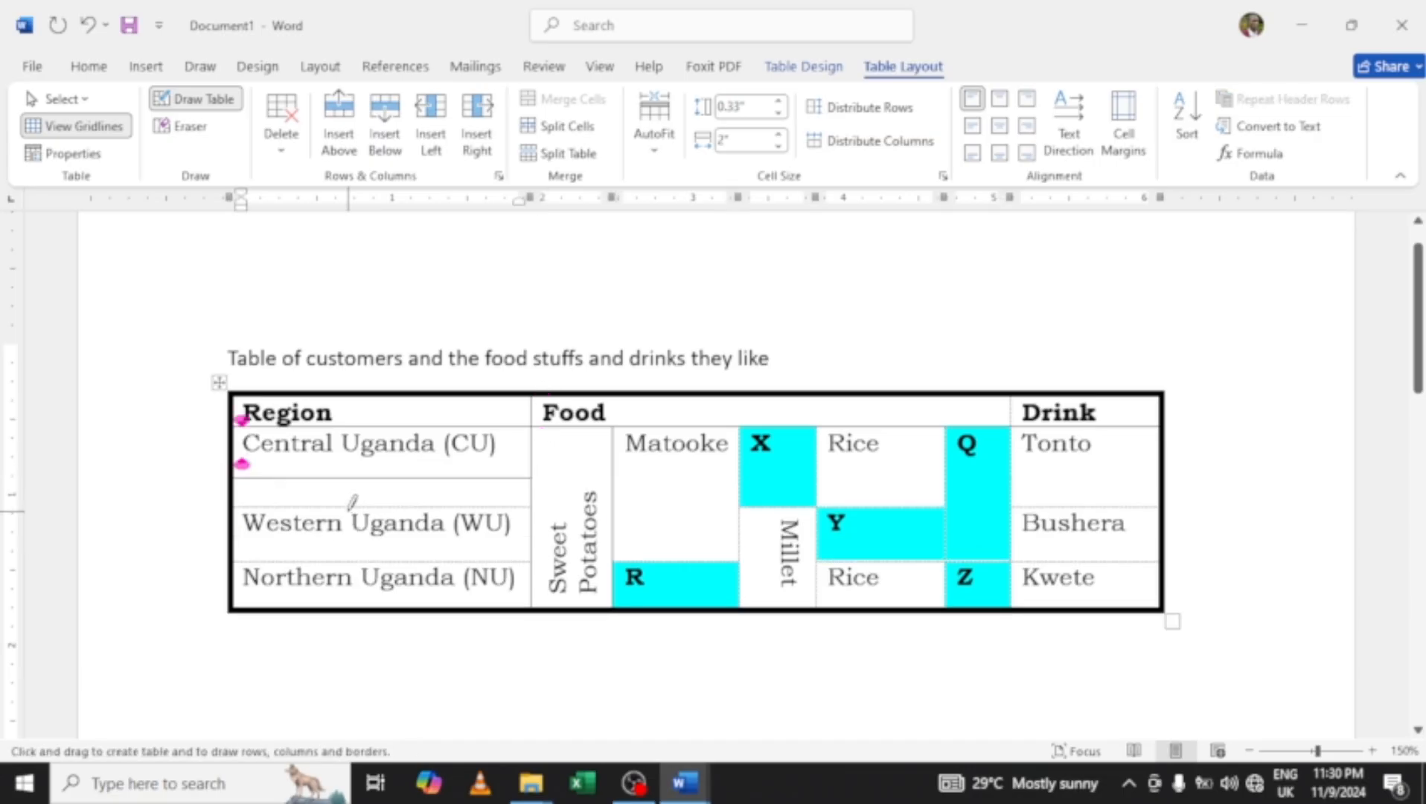
key("ctrl+z")
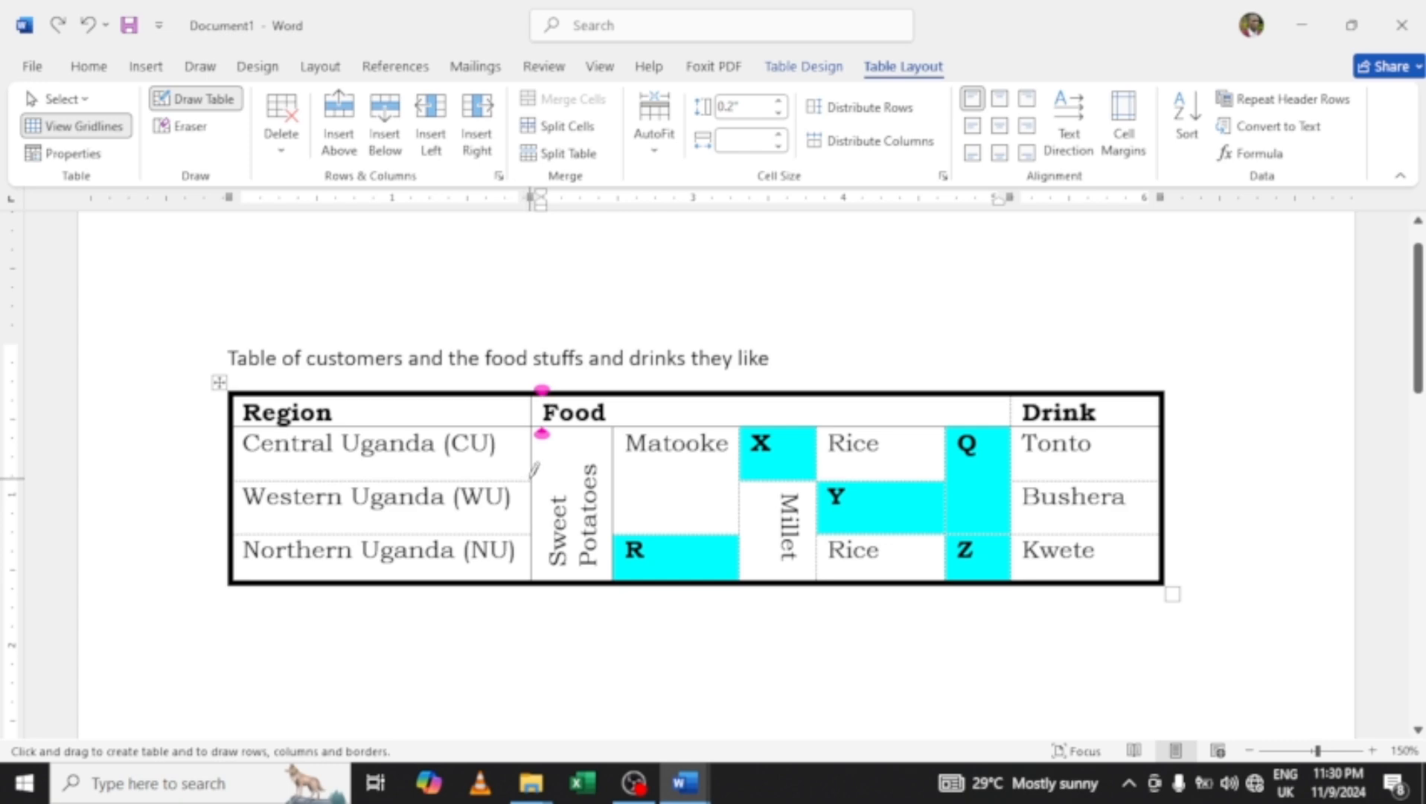
left_click_drag(533, 474, 347, 466)
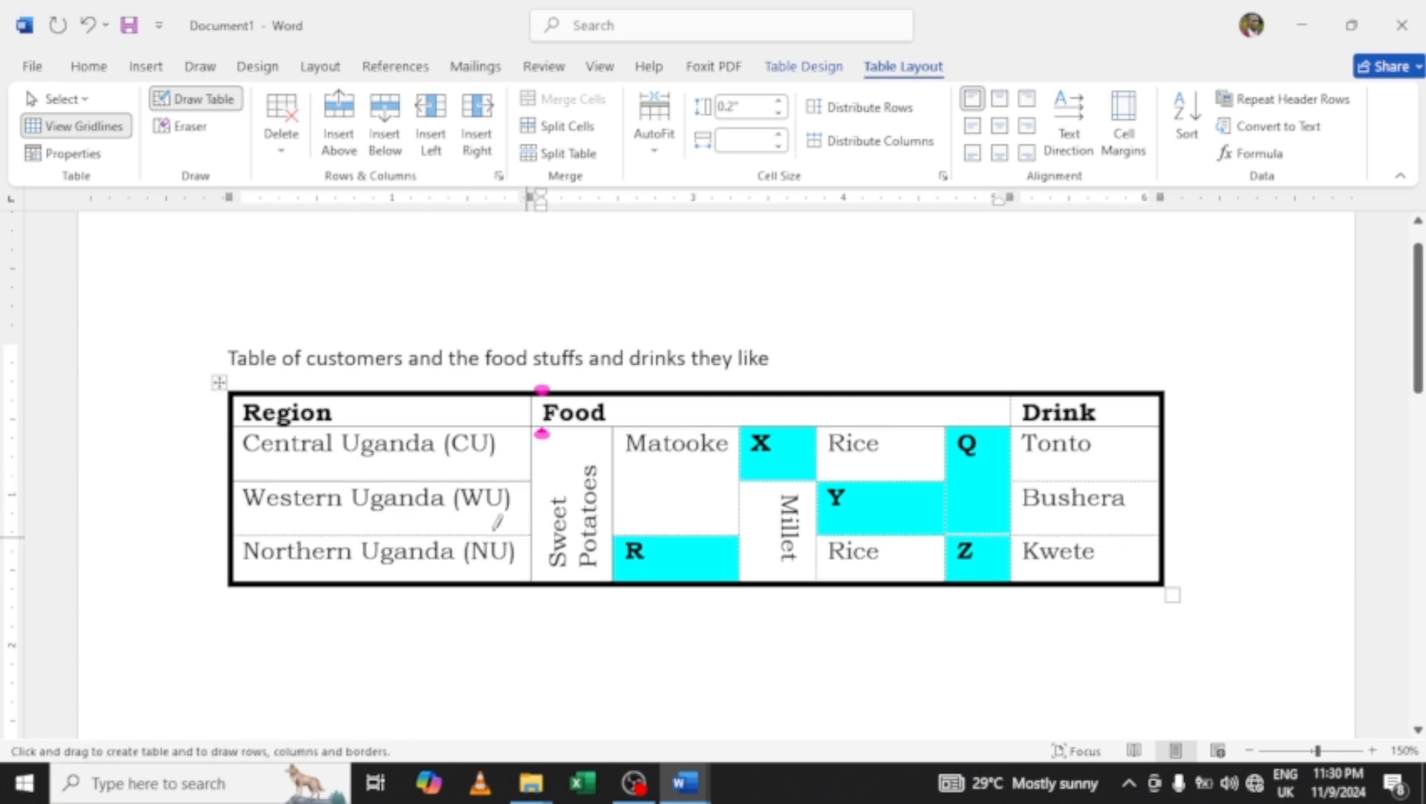
left_click_drag(492, 530, 390, 534)
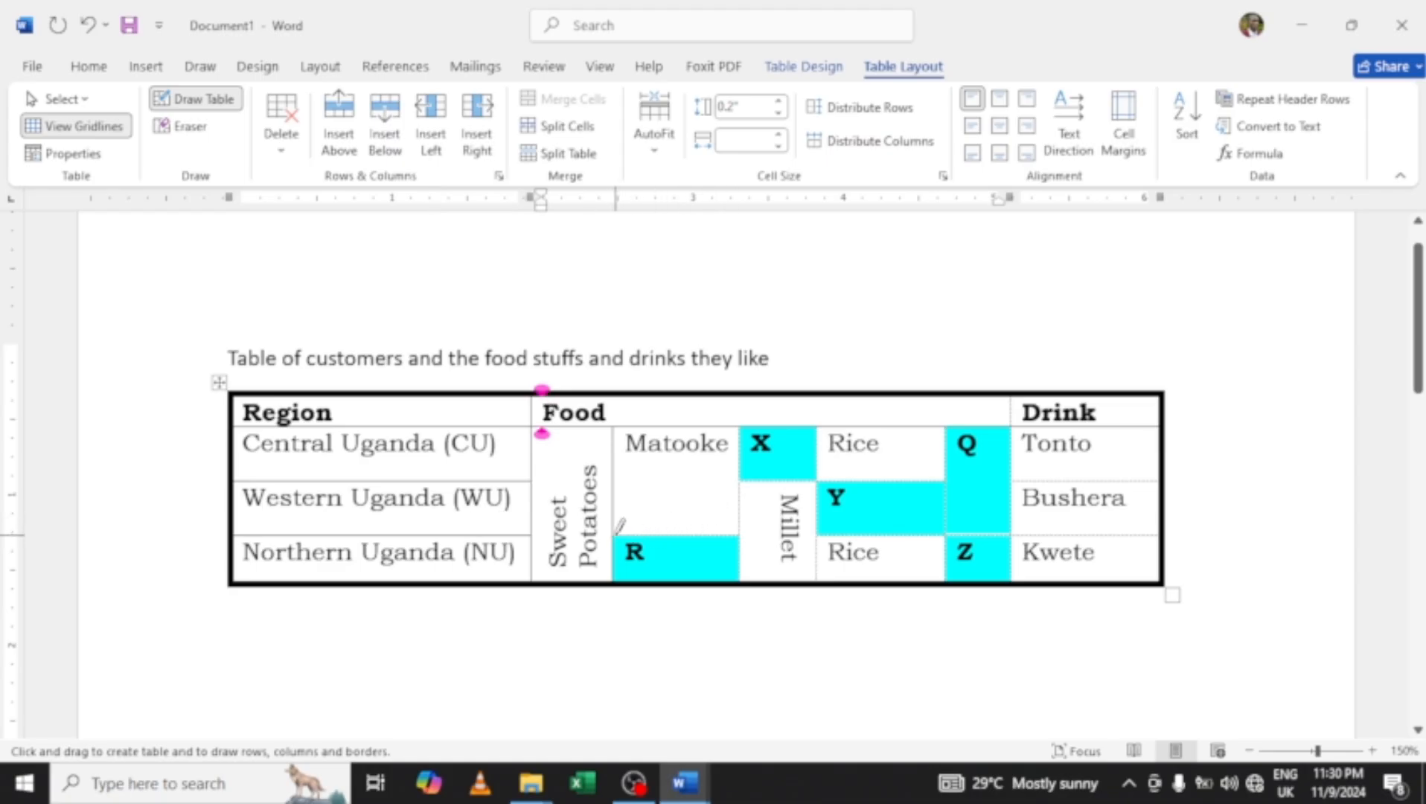
left_click_drag(617, 533, 706, 521)
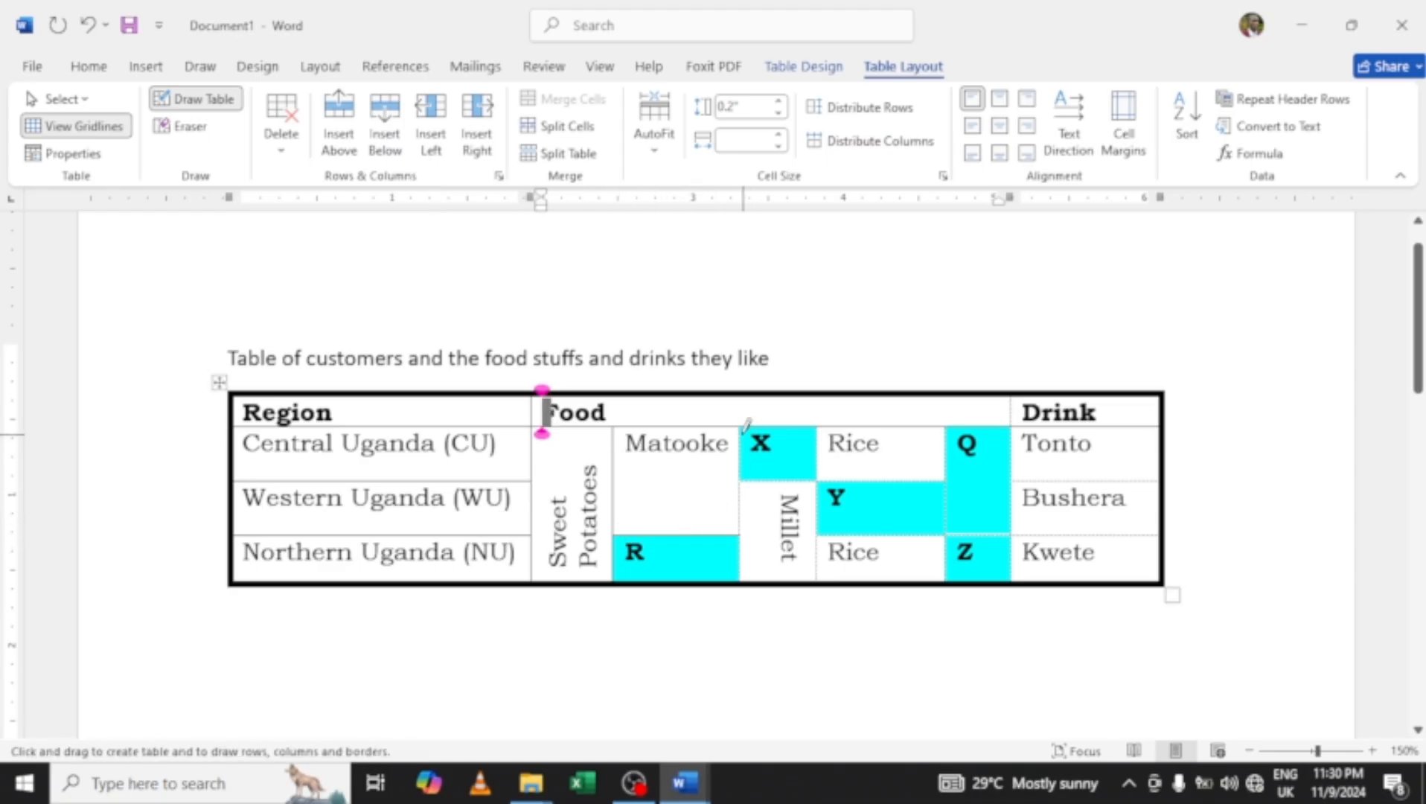
Redraw the vertical line before the X and Millet cells and the horizontal line beneath X and Rice, undoing the stray cell split.
left_click_drag(742, 421, 760, 558)
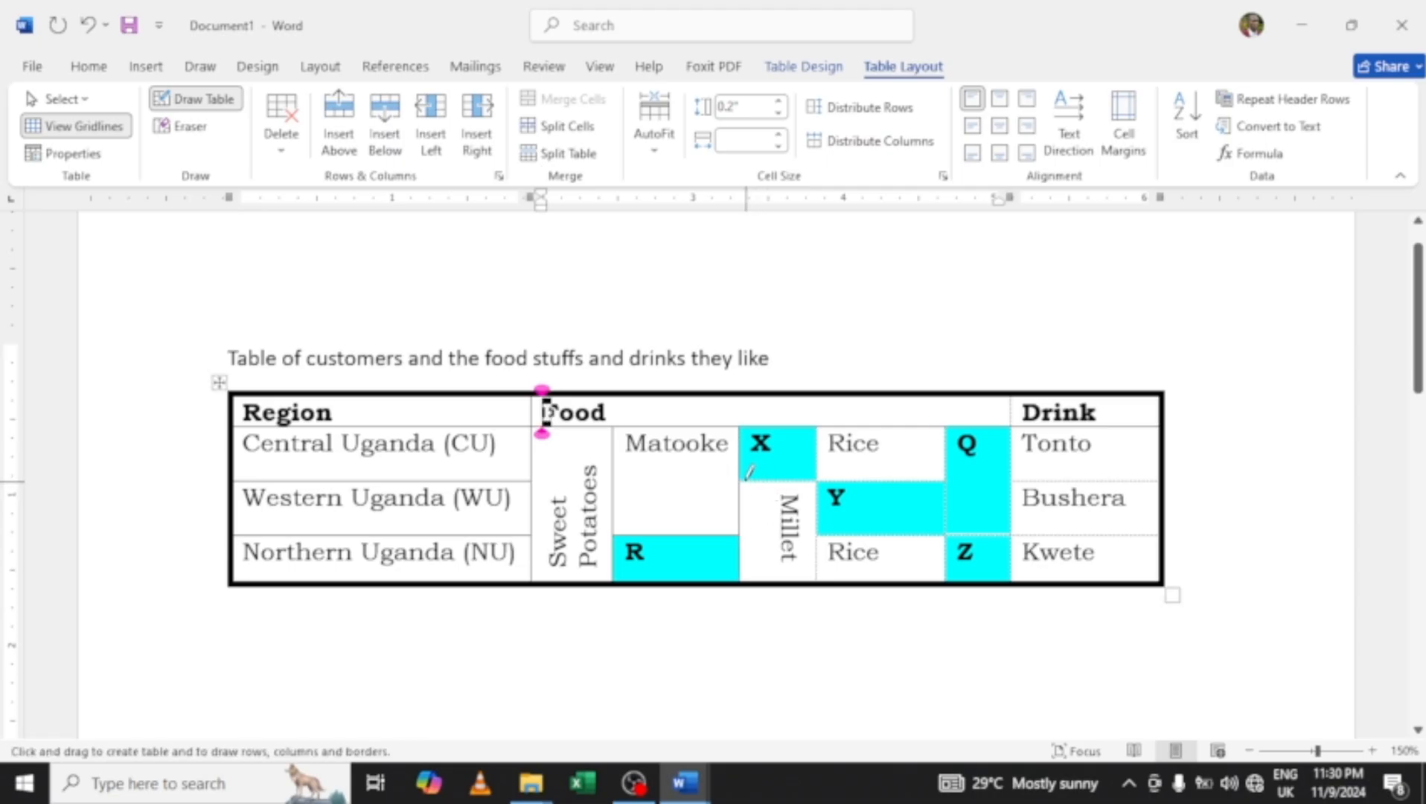
mouse_move(740, 477)
left_mouse_down()
mouse_move(782, 466)
mouse_move(874, 495)
mouse_move(941, 478)
left_mouse_up()
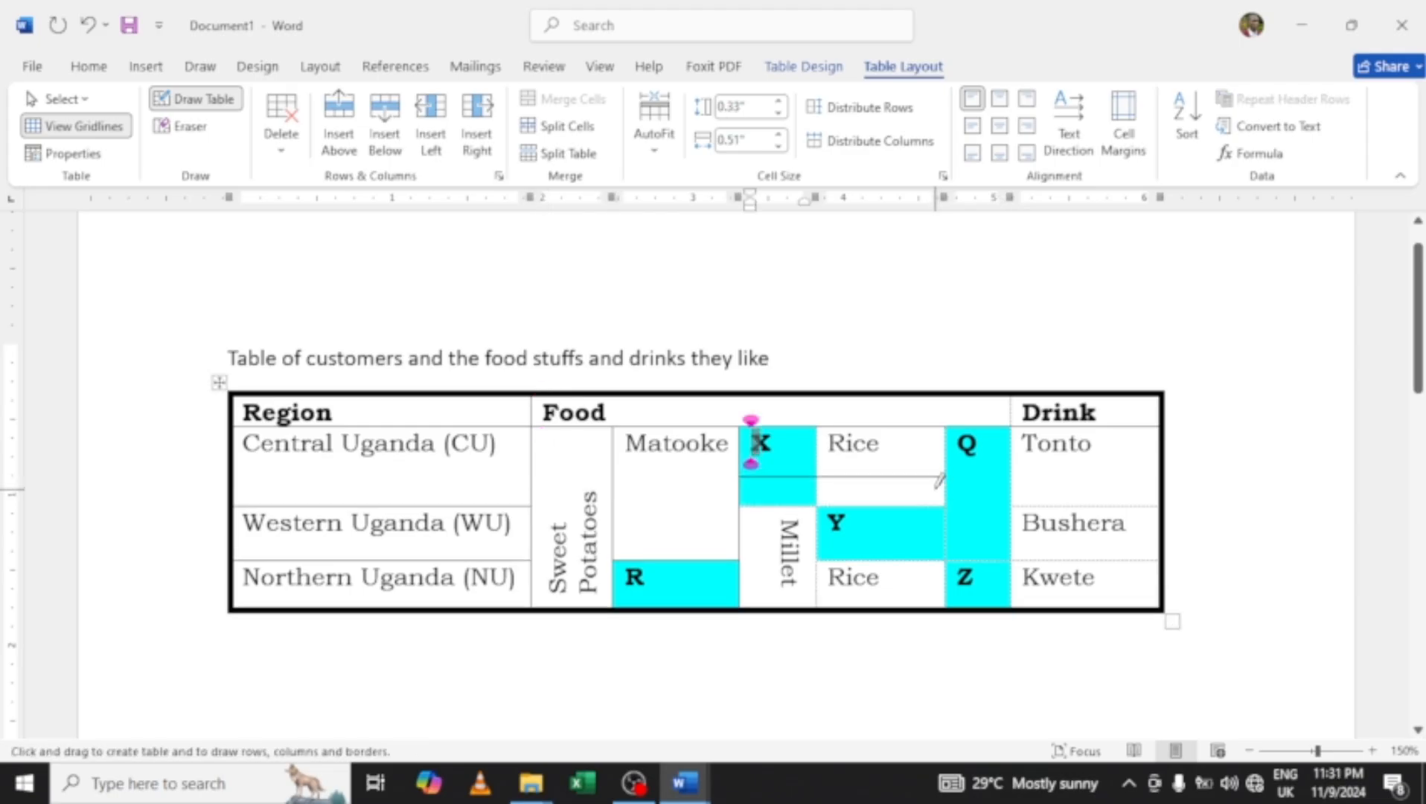
key("ctrl+z")
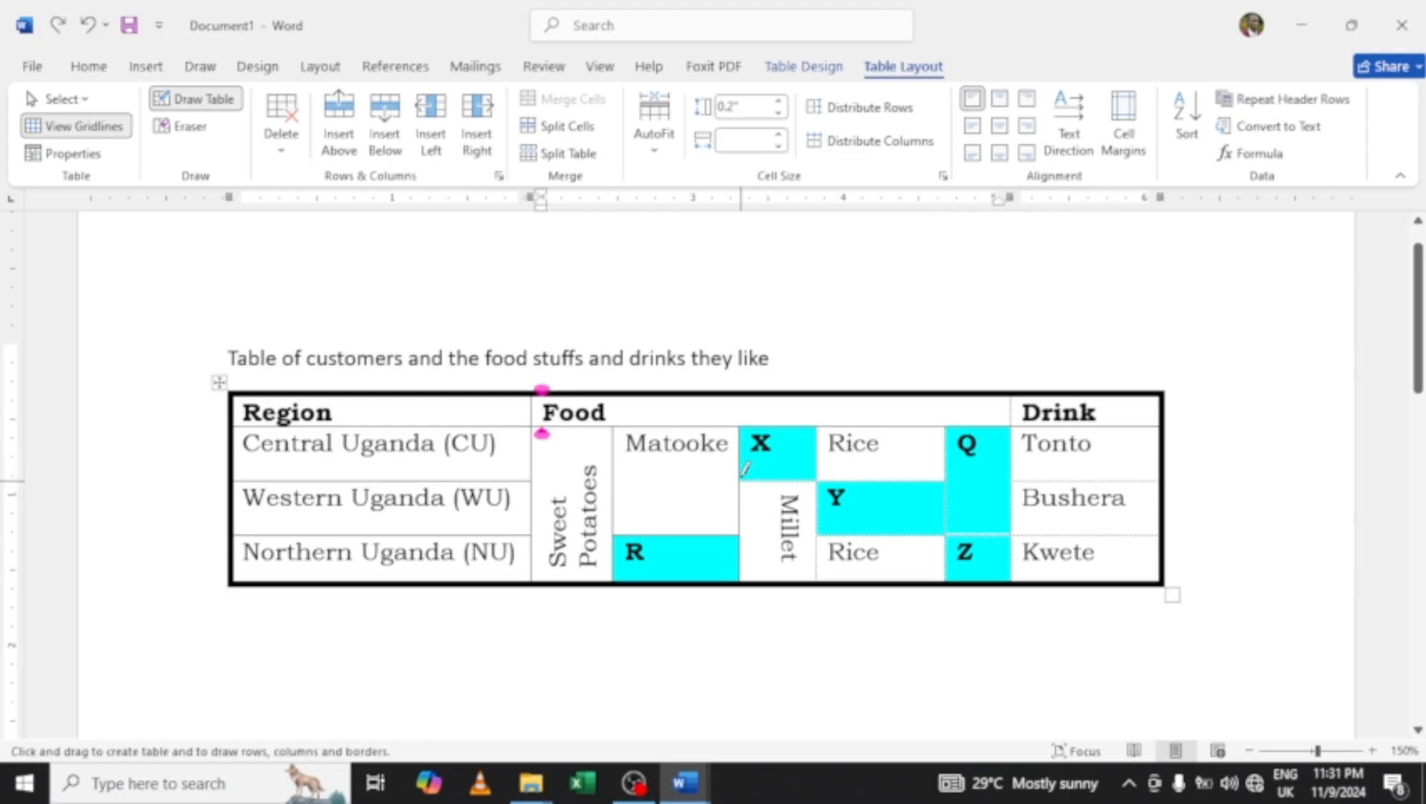
mouse_move(740, 483)
left_mouse_down()
mouse_move(875, 451)
mouse_move(895, 466)
left_mouse_up()
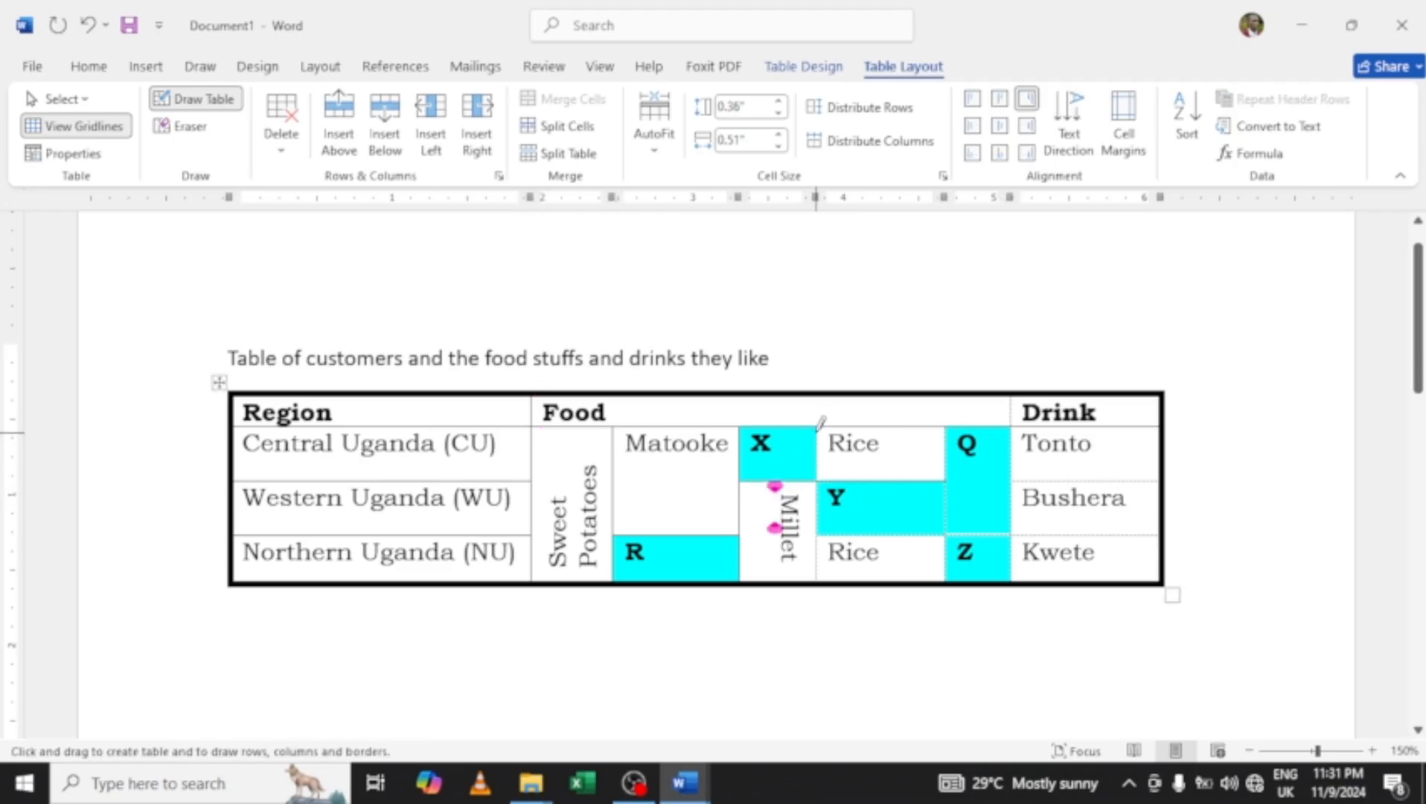
Redraw the remaining inner lines around the Rice, Y, Q and Z cells and in the Drink column, and turn off Draw Table.
mouse_move(819, 419)
left_mouse_down()
mouse_move(823, 584)
mouse_move(958, 533)
mouse_move(1083, 521)
left_mouse_up()
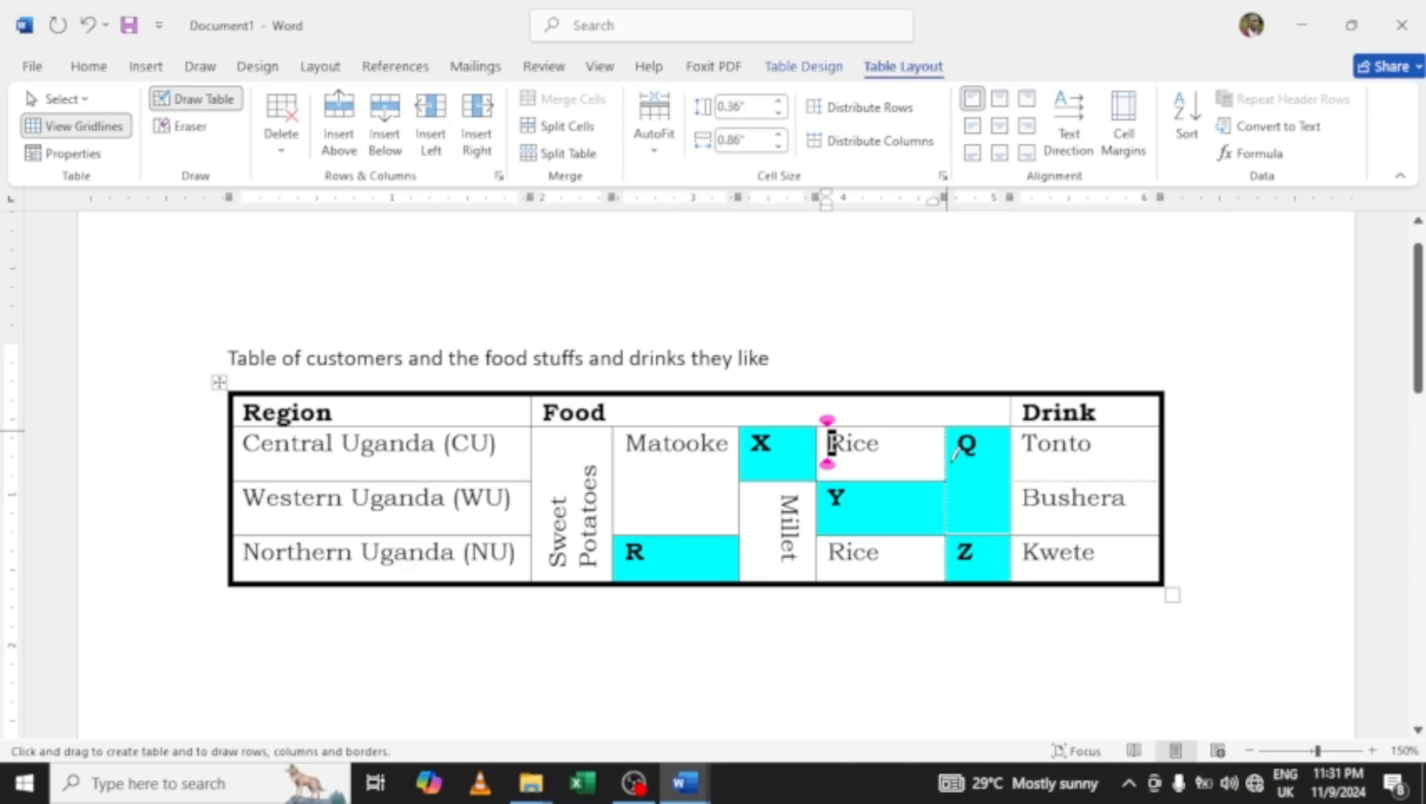
left_click_drag(955, 452, 968, 562)
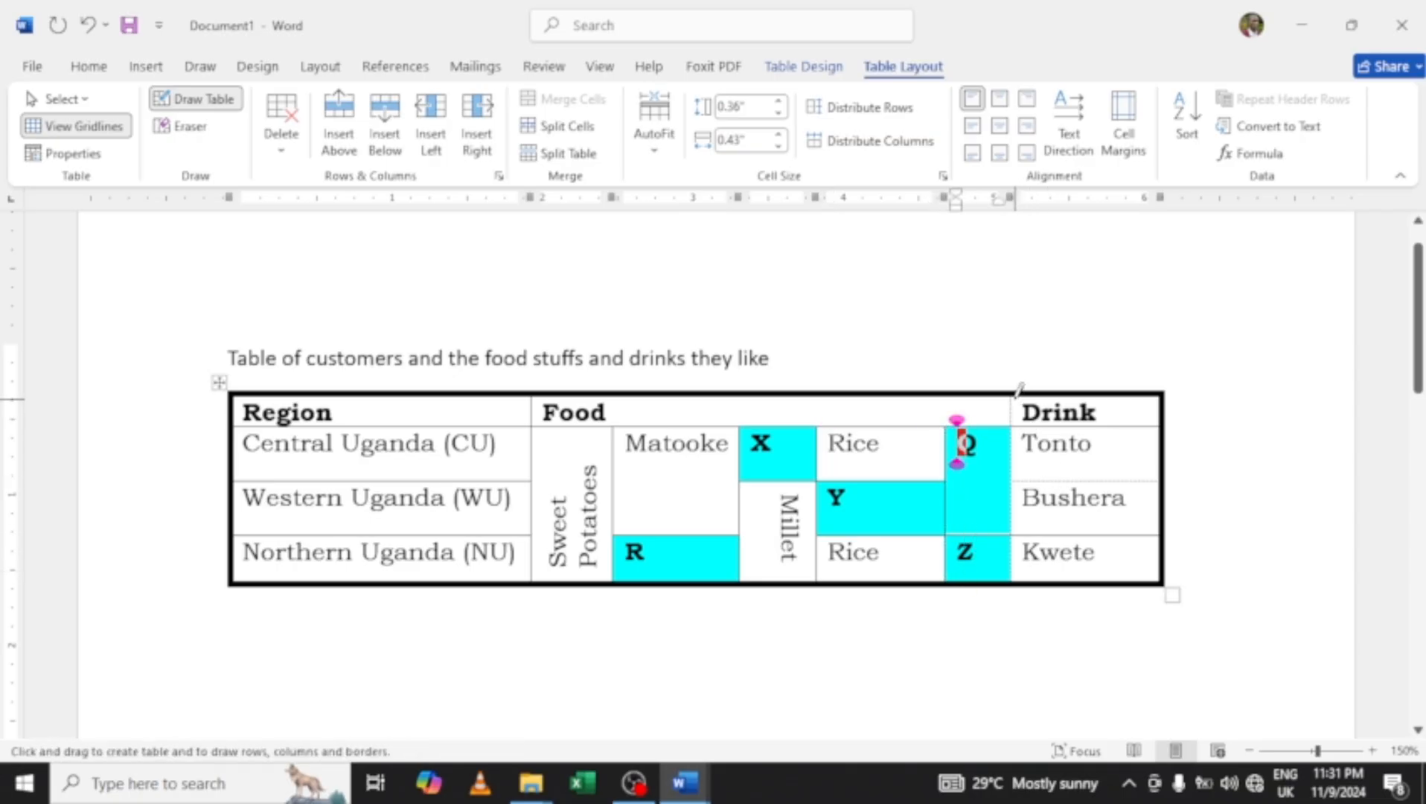
mouse_move(1013, 406)
left_mouse_down()
mouse_move(1025, 589)
mouse_move(1027, 572)
left_mouse_up()
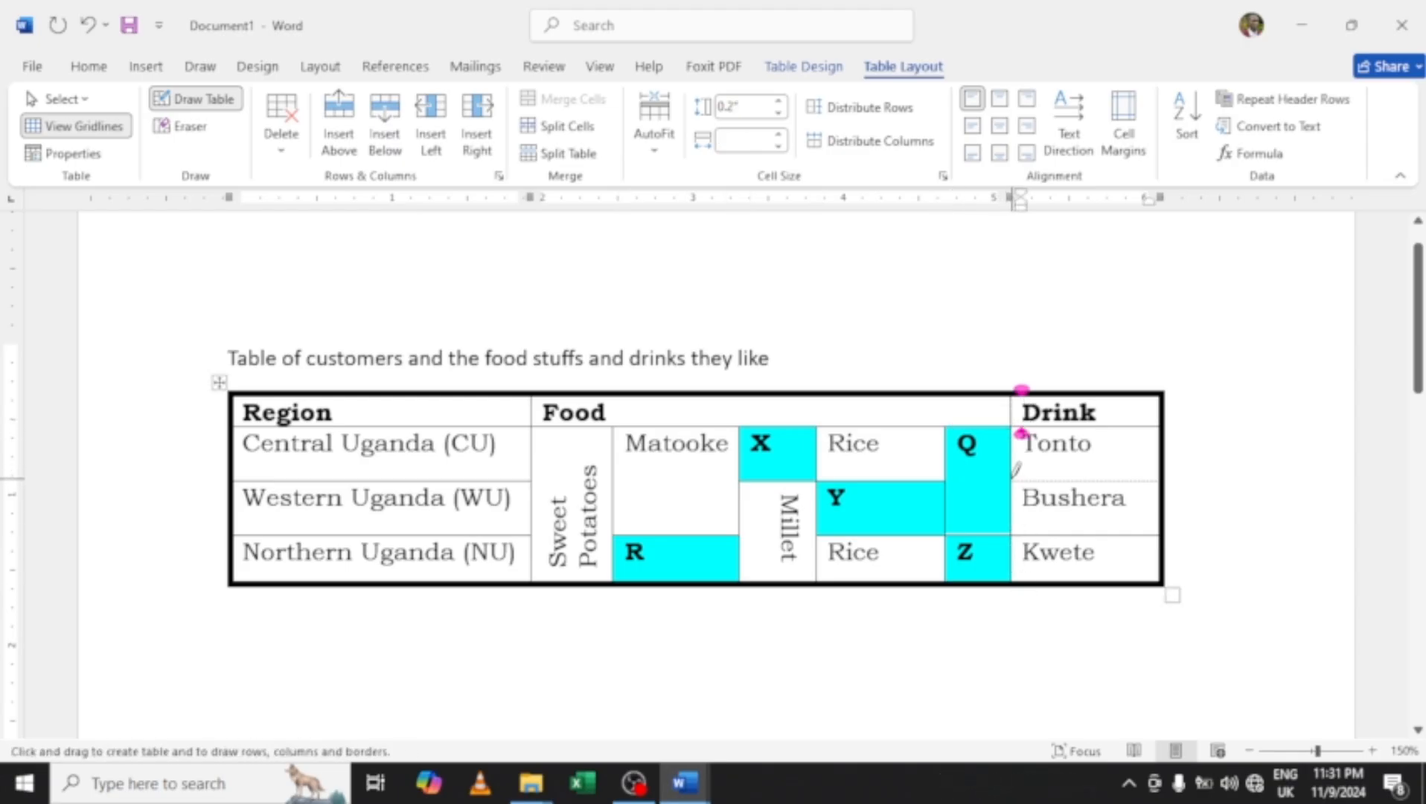
left_click(1058, 478)
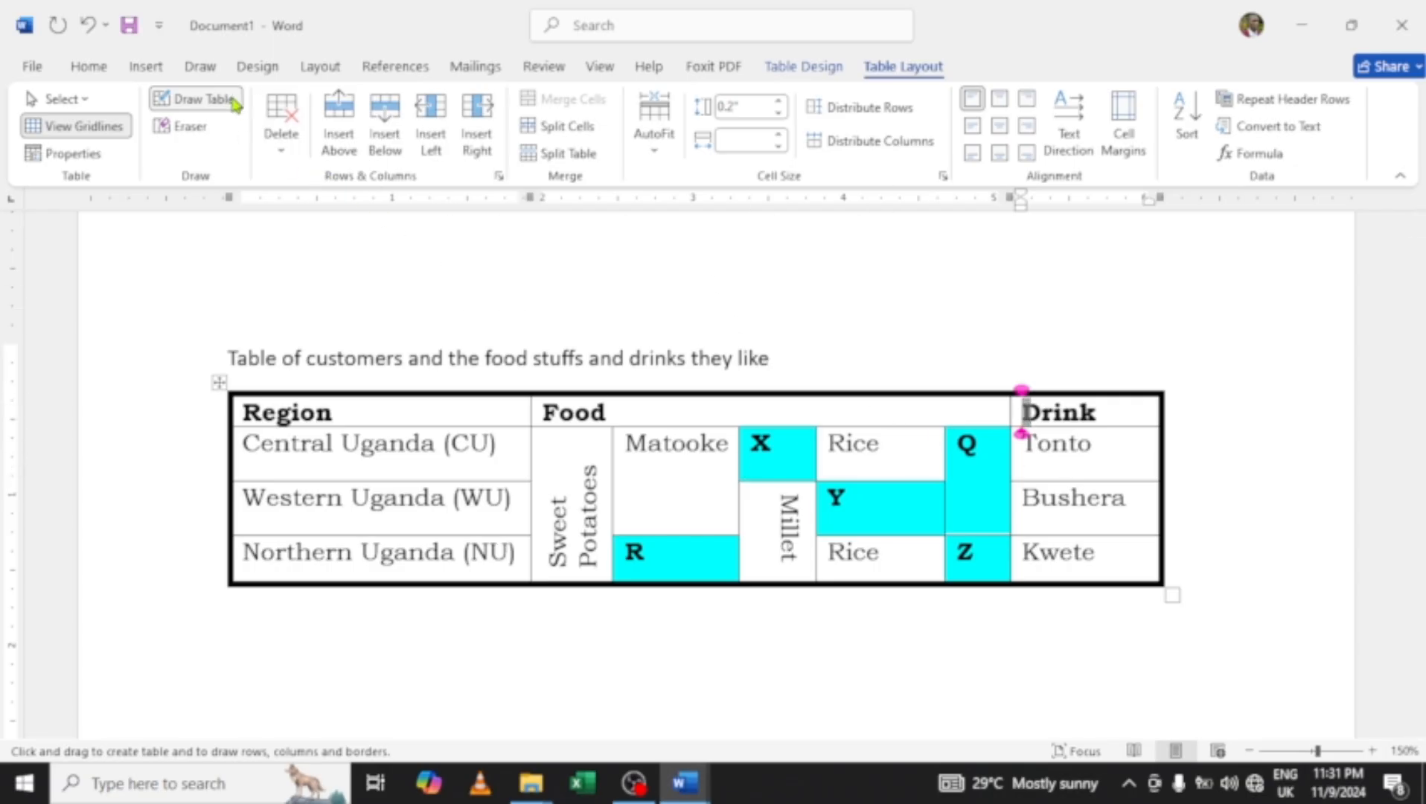
left_click(203, 98)
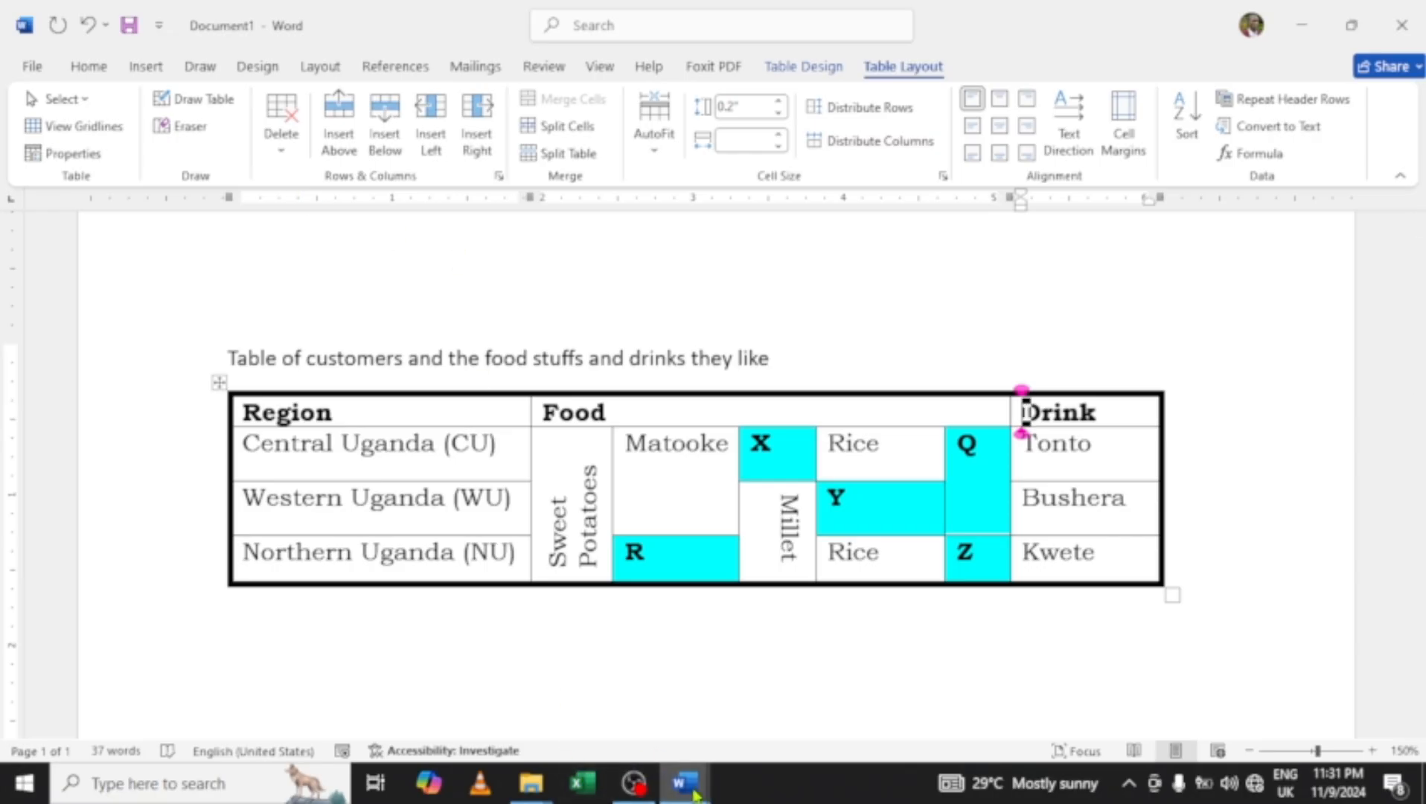
Switch to the S.5 ICT Paper Two document and read task e about including the set illustration from set.doc.
mouse_move(694, 790)
left_click(755, 703)
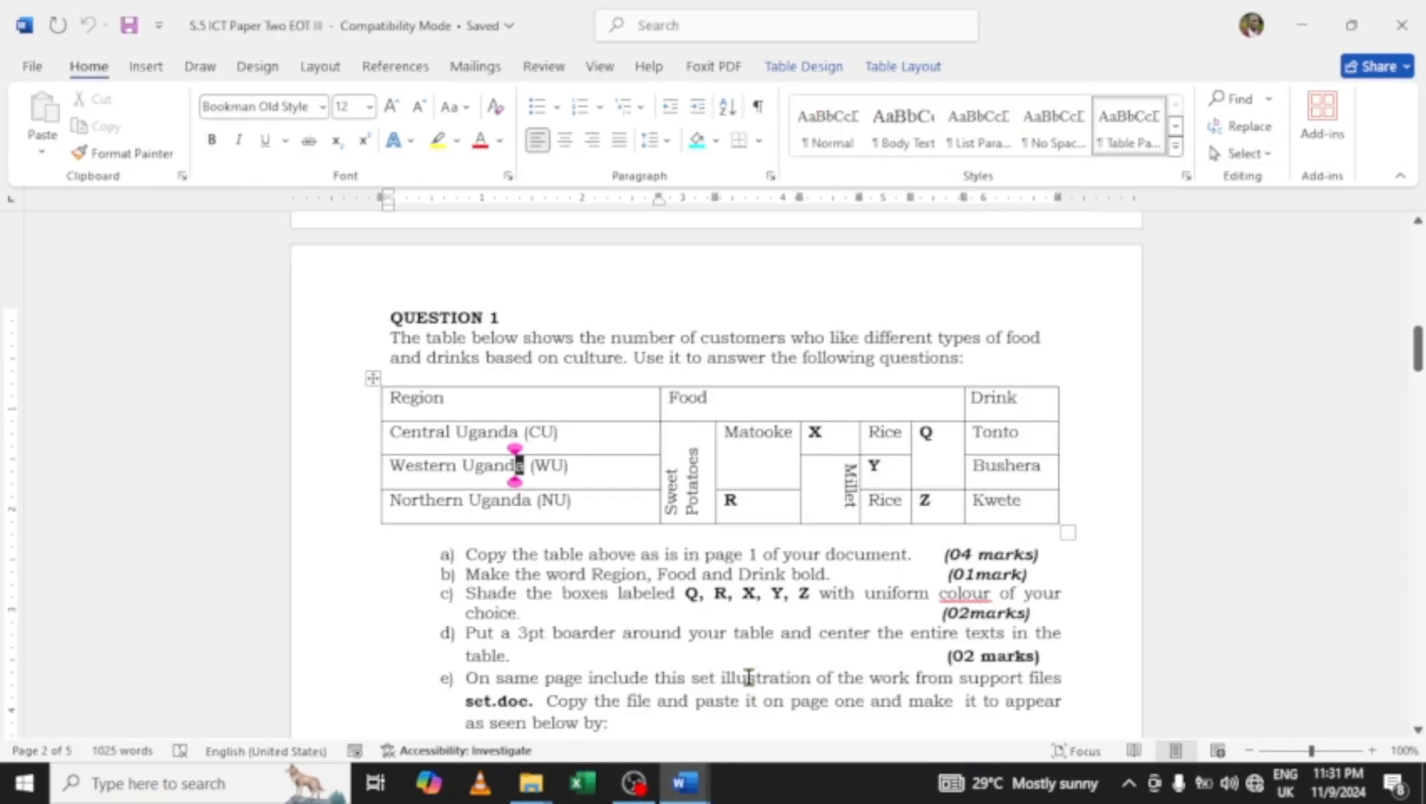
scroll(694, 661, "down", 1)
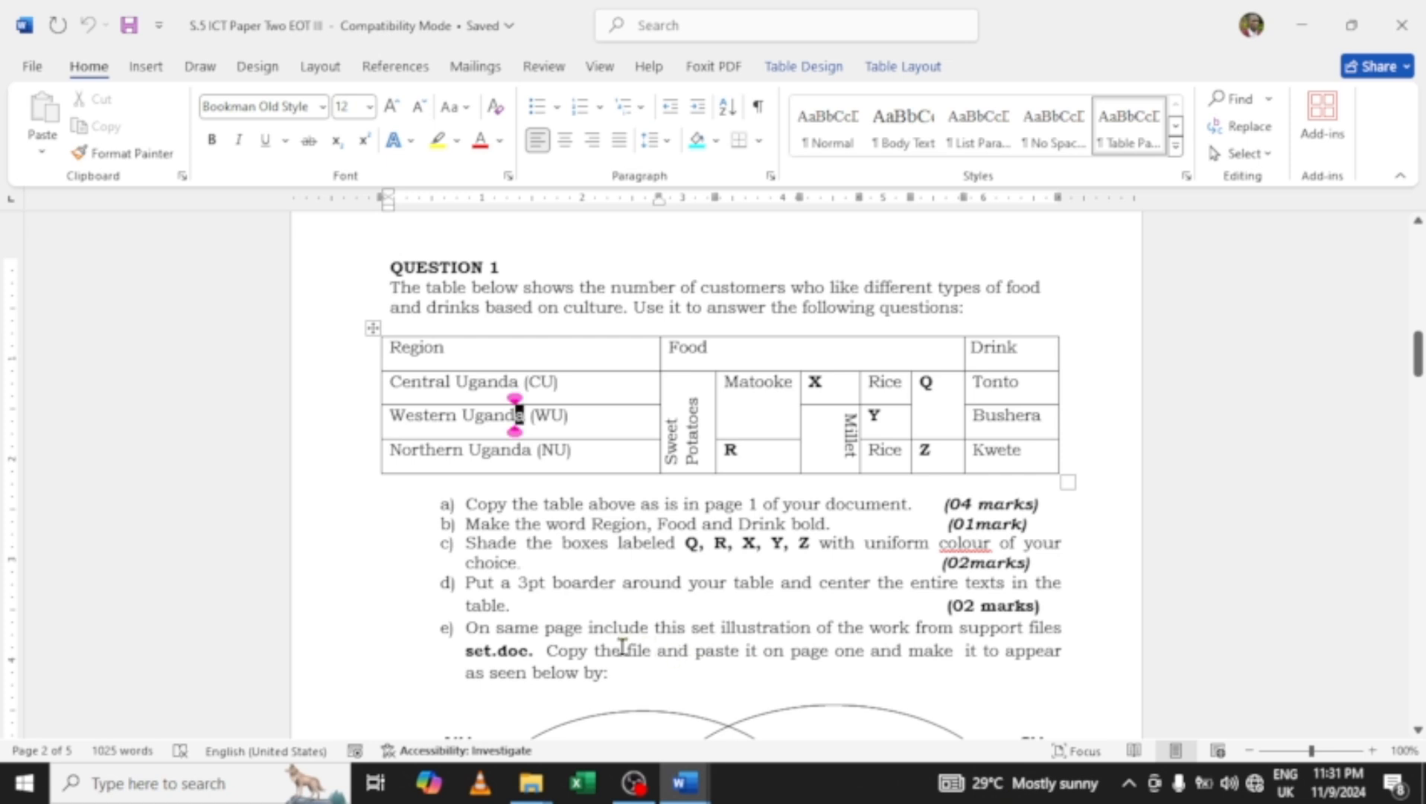
scroll(538, 593, "down", 1)
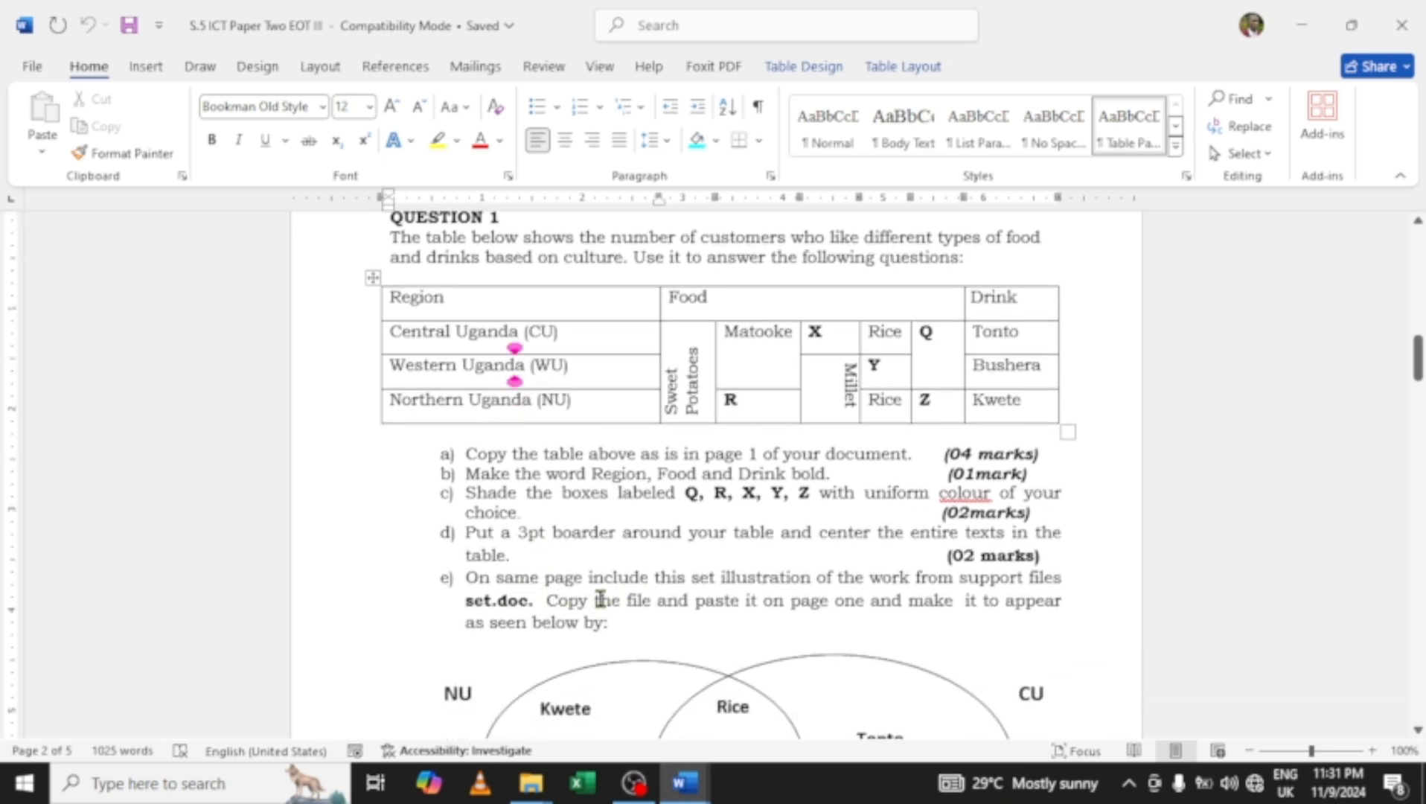
scroll(595, 601, "down", 1)
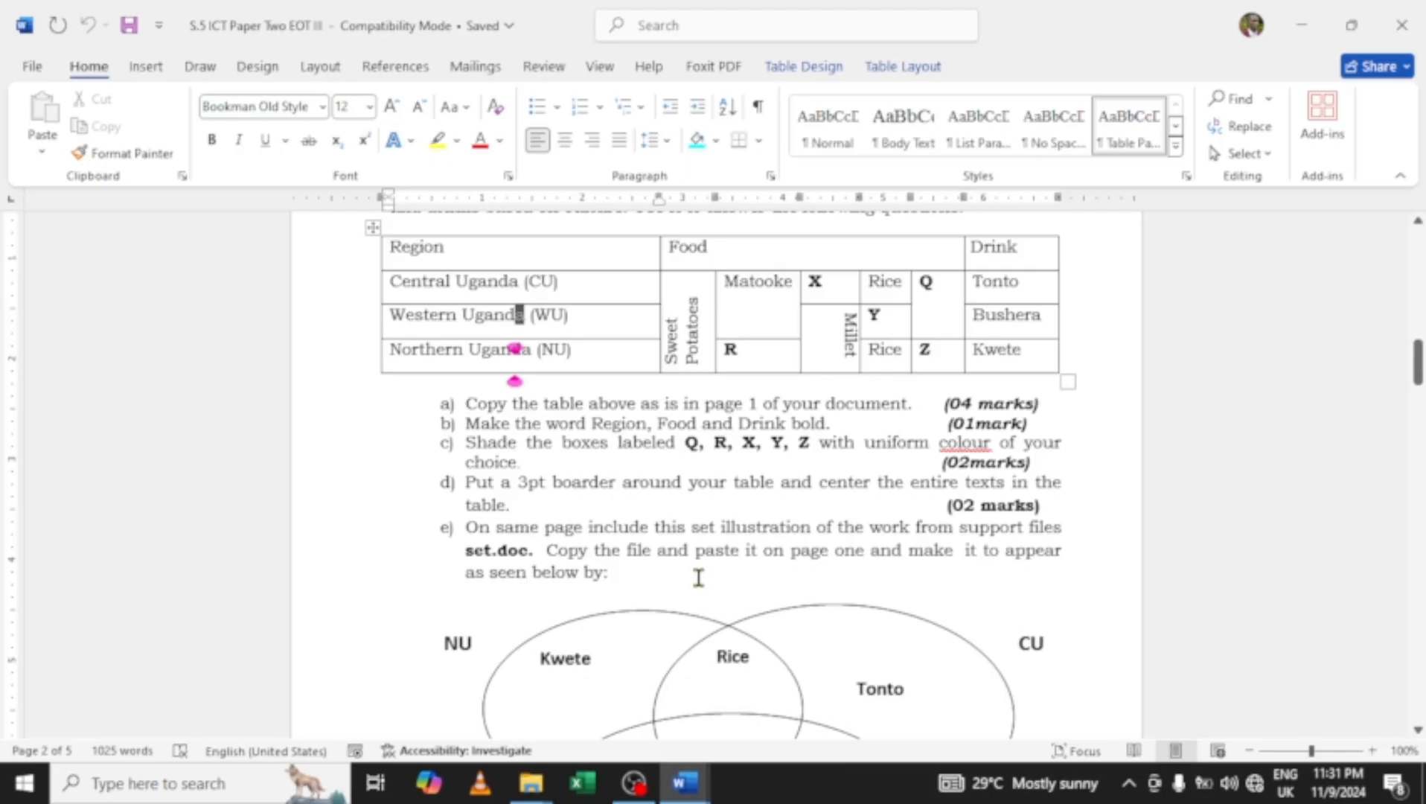
scroll(726, 573, "down", 1)
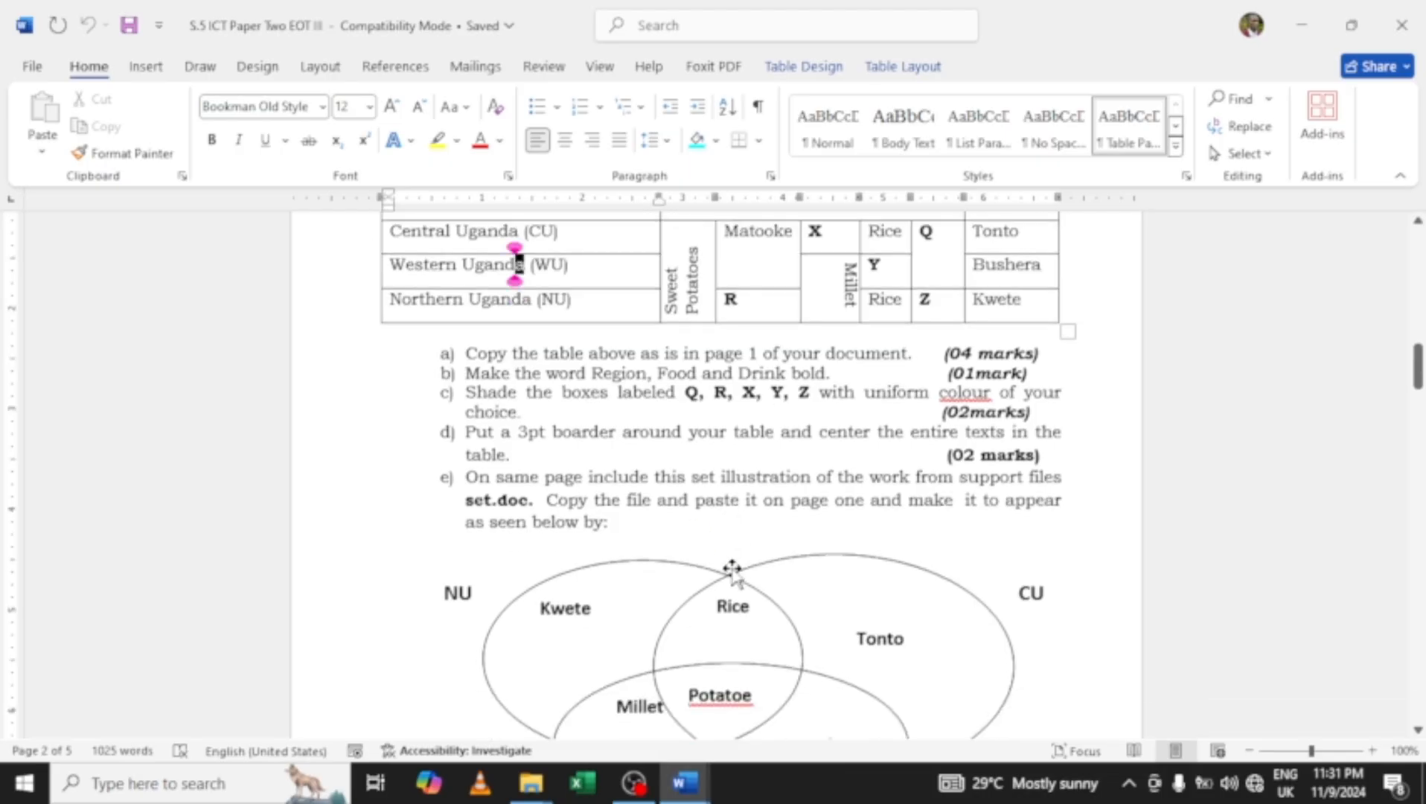